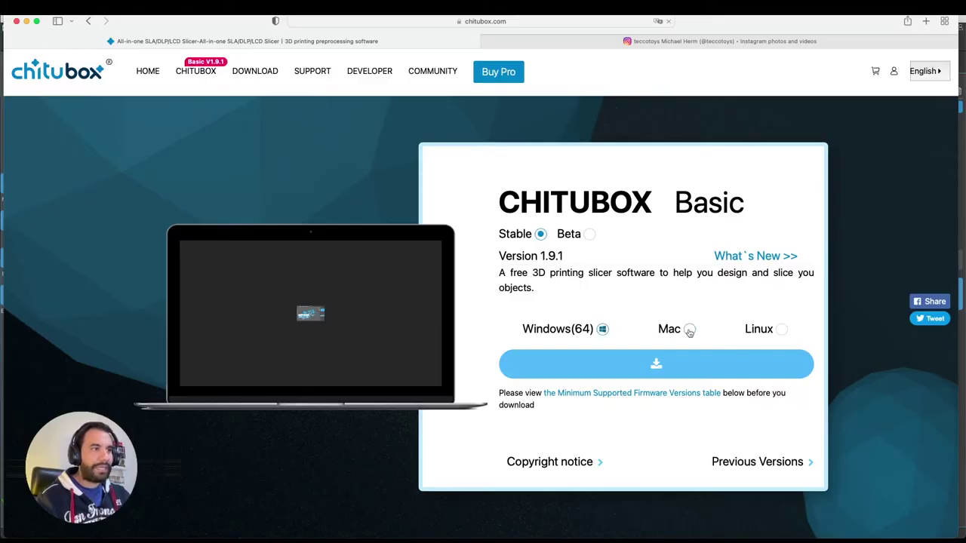
- Check the Windows(64), Mac and Linux download options for the stable version of CHITUBOX Basic
click(689, 329)
click(780, 330)
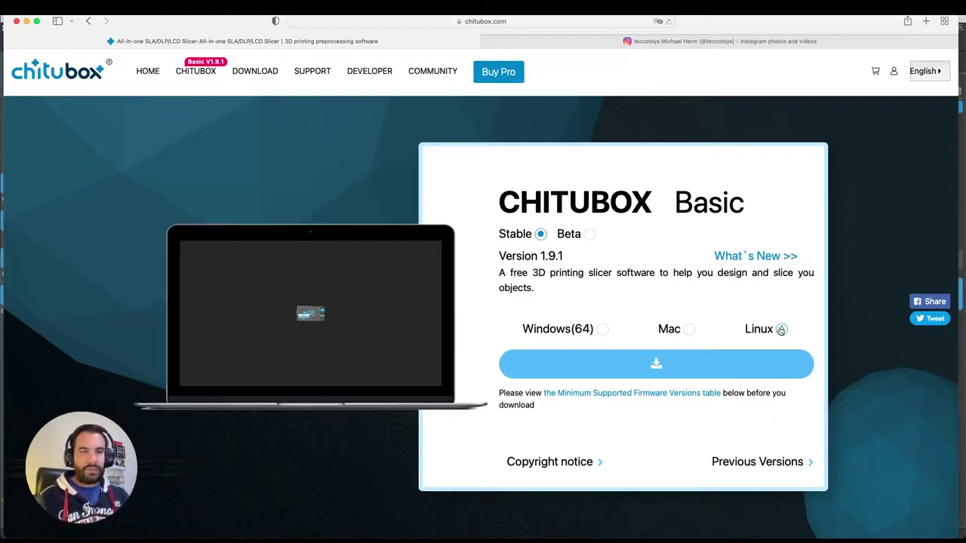
click(602, 330)
click(689, 329)
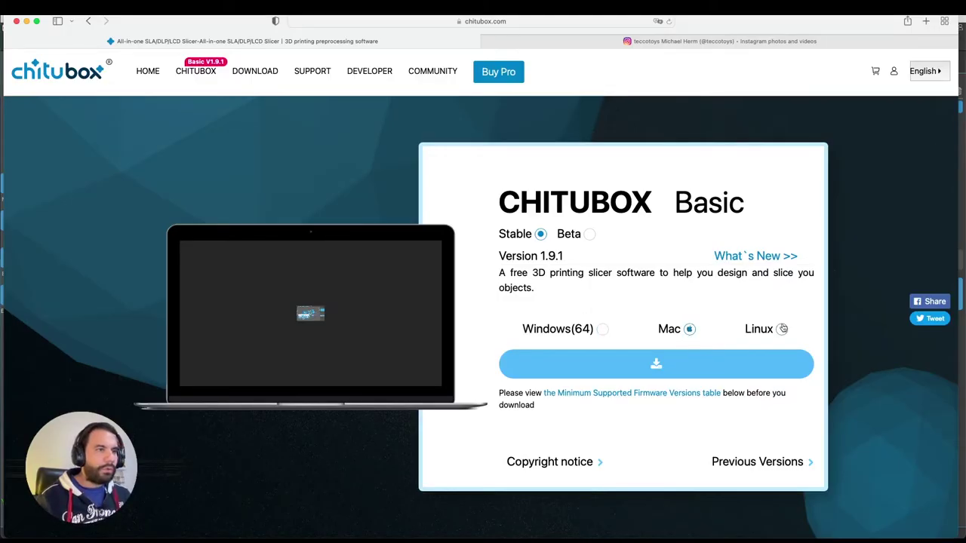
click(782, 329)
click(603, 330)
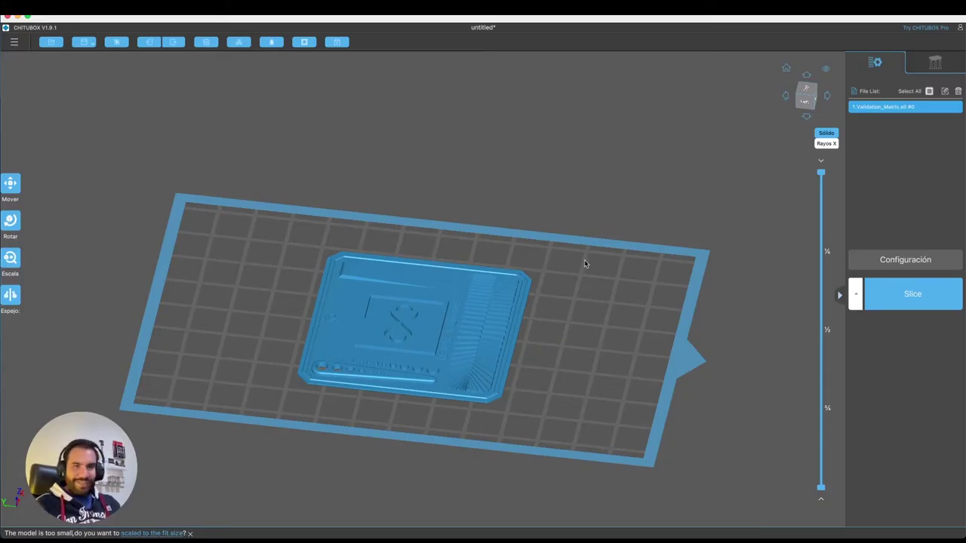
key(t)
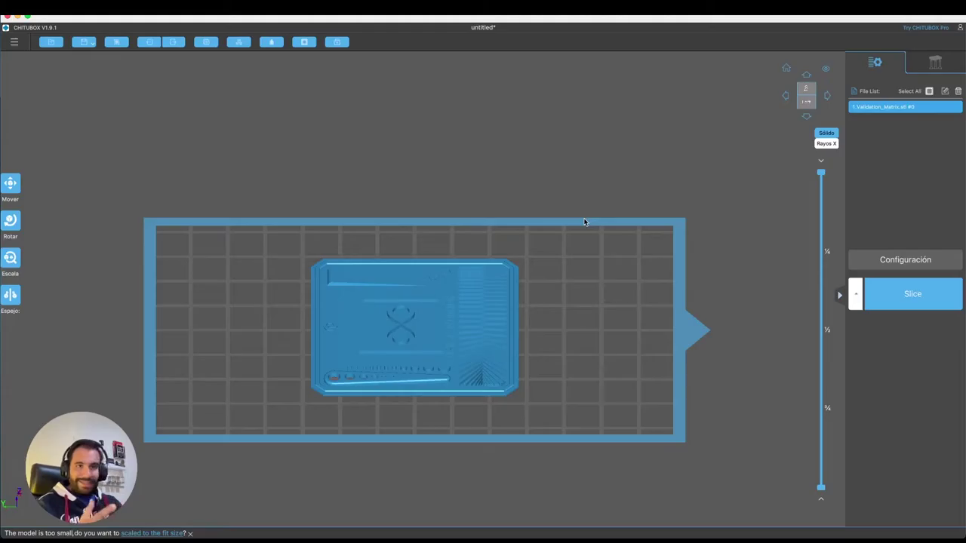
key(0)
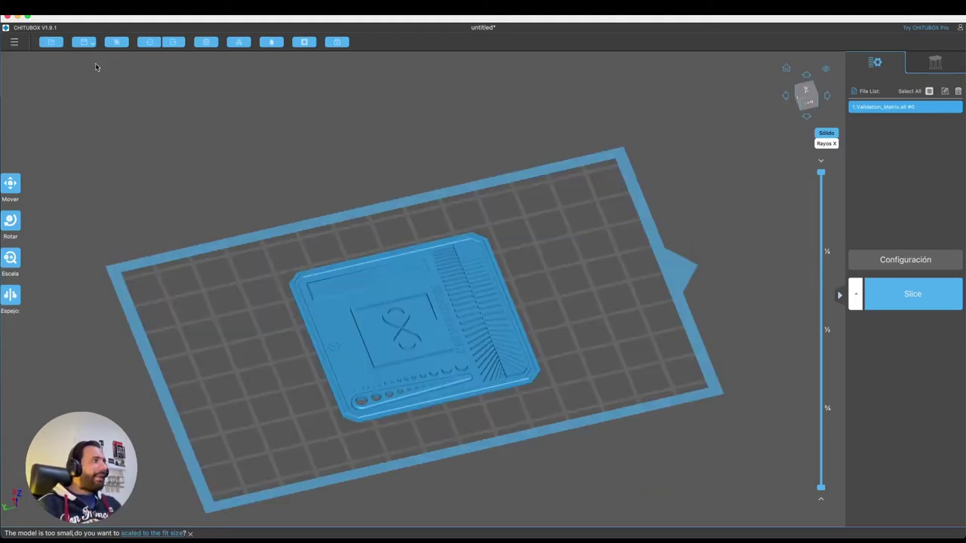
click(13, 43)
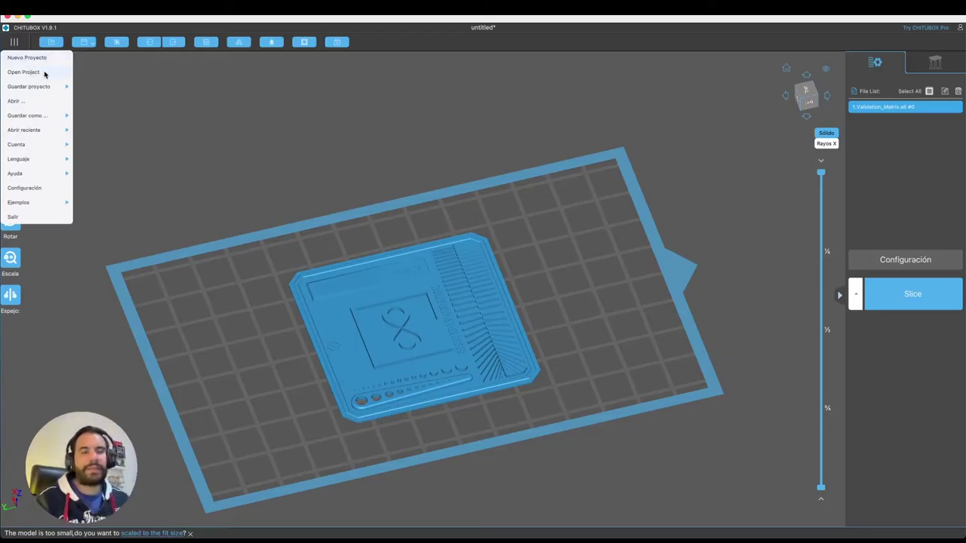
mouse_move(50, 89)
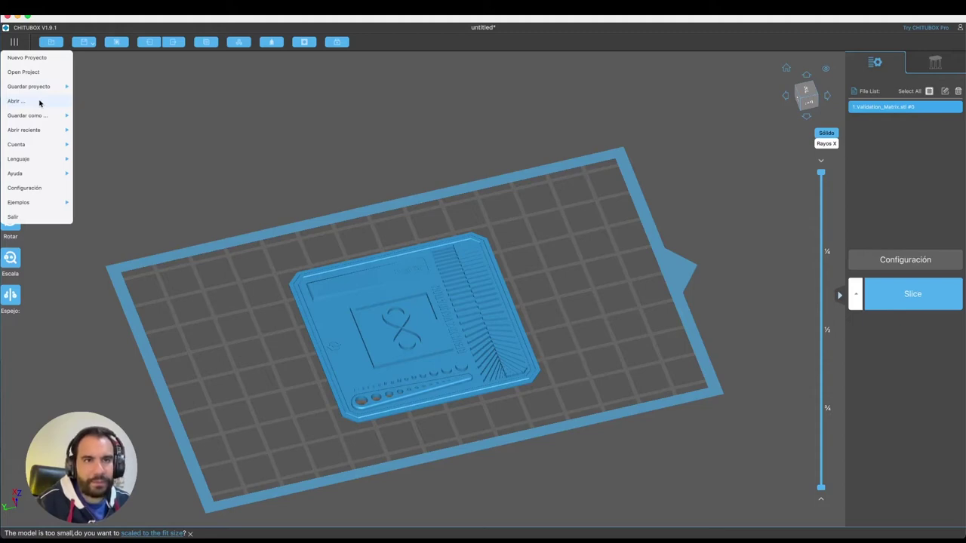
mouse_move(42, 116)
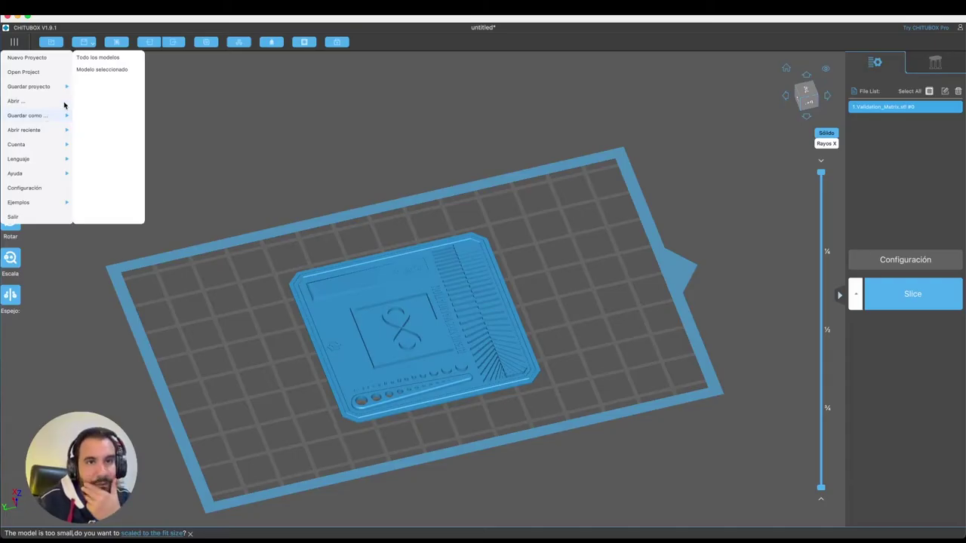
click(383, 301)
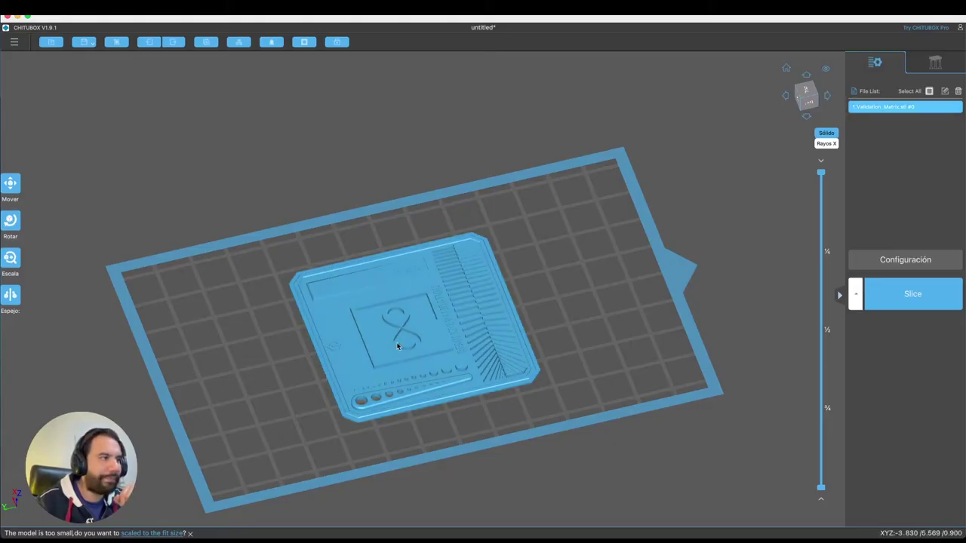
mouse_move(623, 332)
mouse_down()
mouse_move(613, 327)
mouse_move(622, 332)
mouse_up()
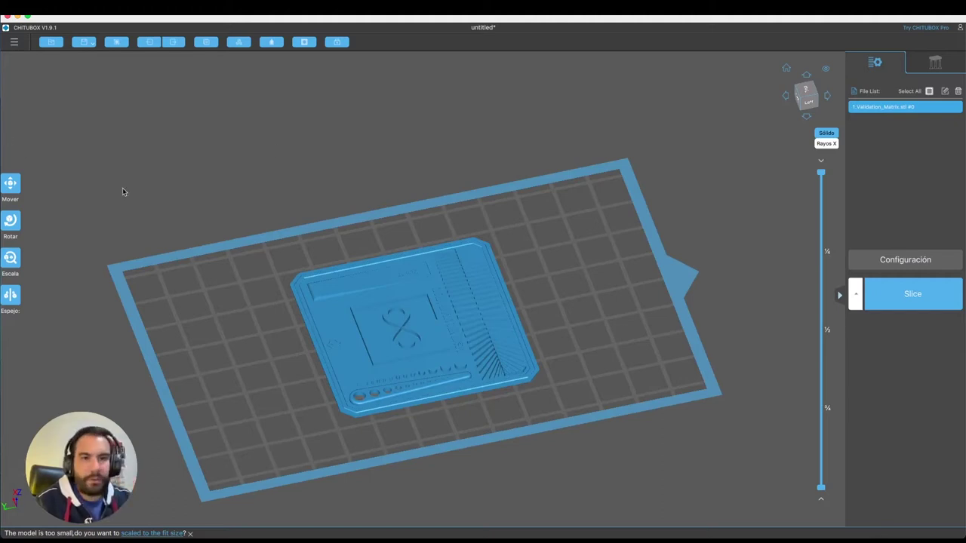
- Switch the interface language to English and return it to Spanish
click(14, 42)
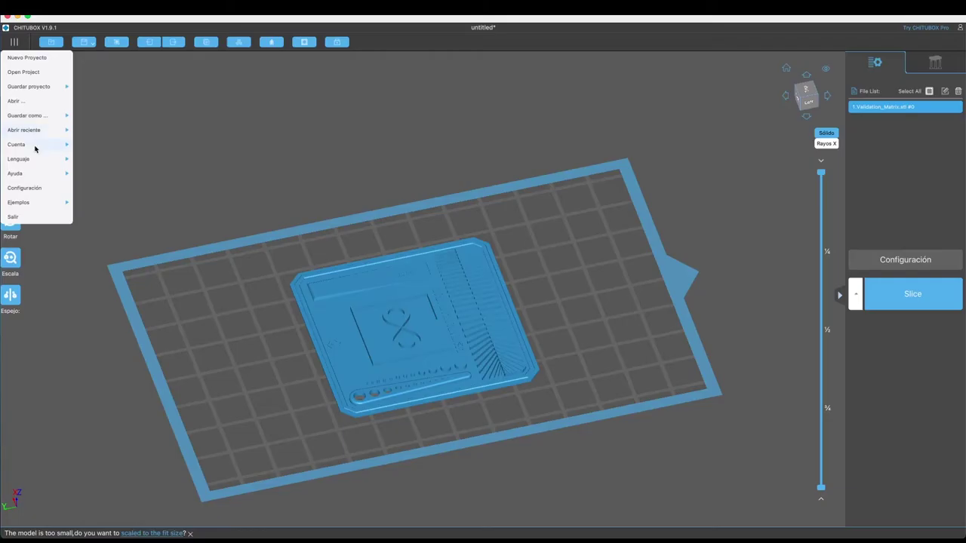
mouse_move(35, 149)
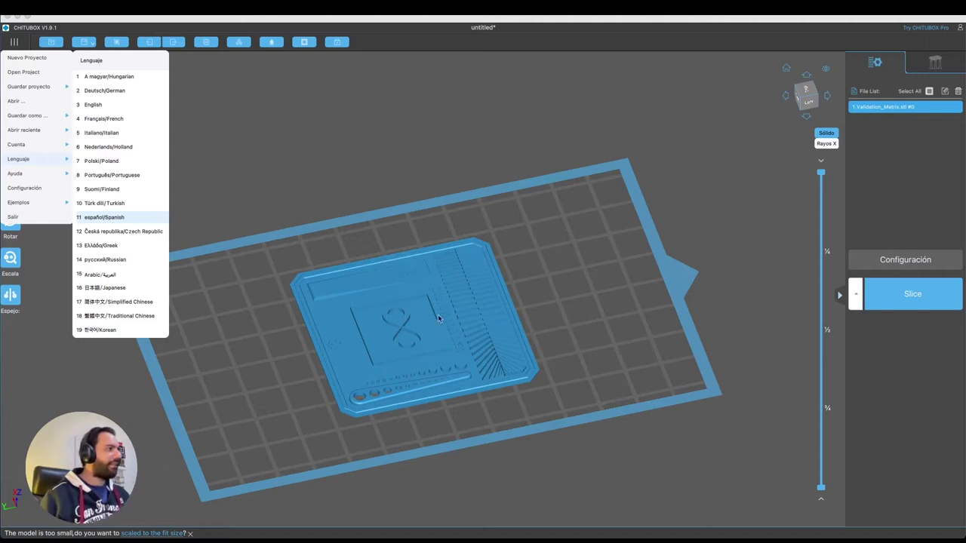
click(92, 105)
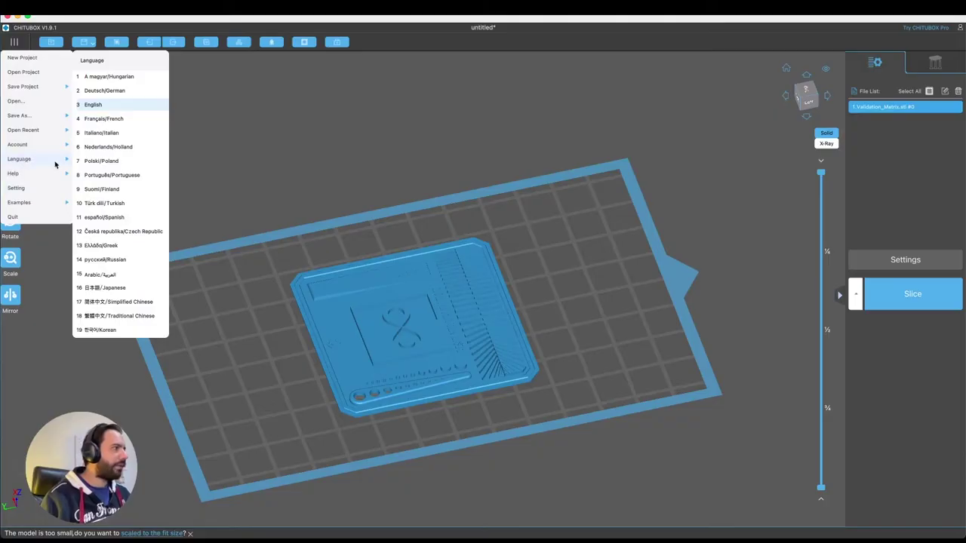
click(110, 218)
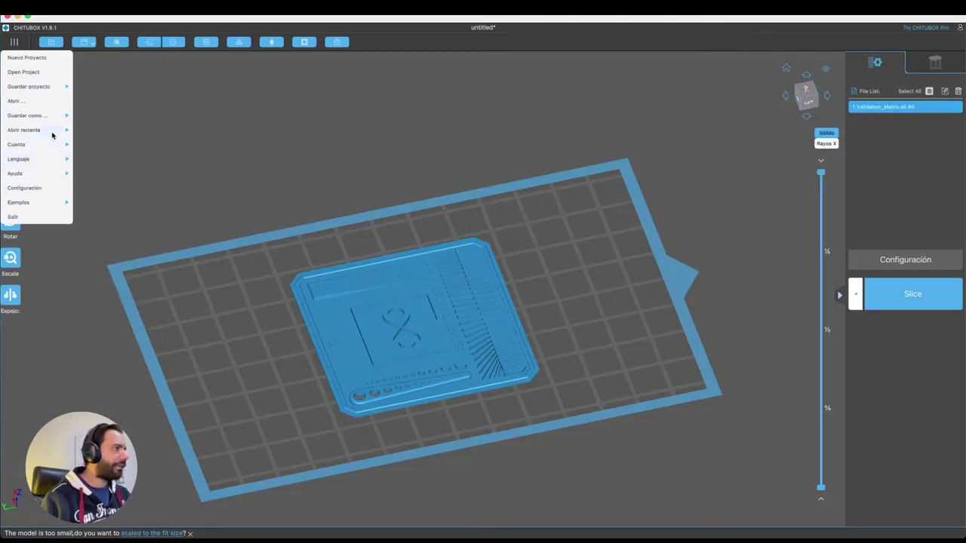
- View the list of installed plugins and close it
mouse_move(39, 174)
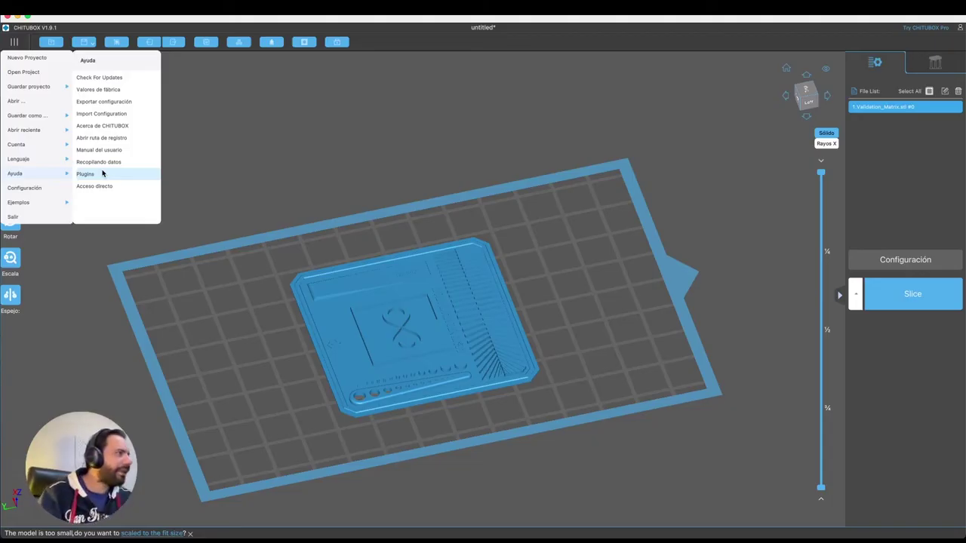
click(85, 174)
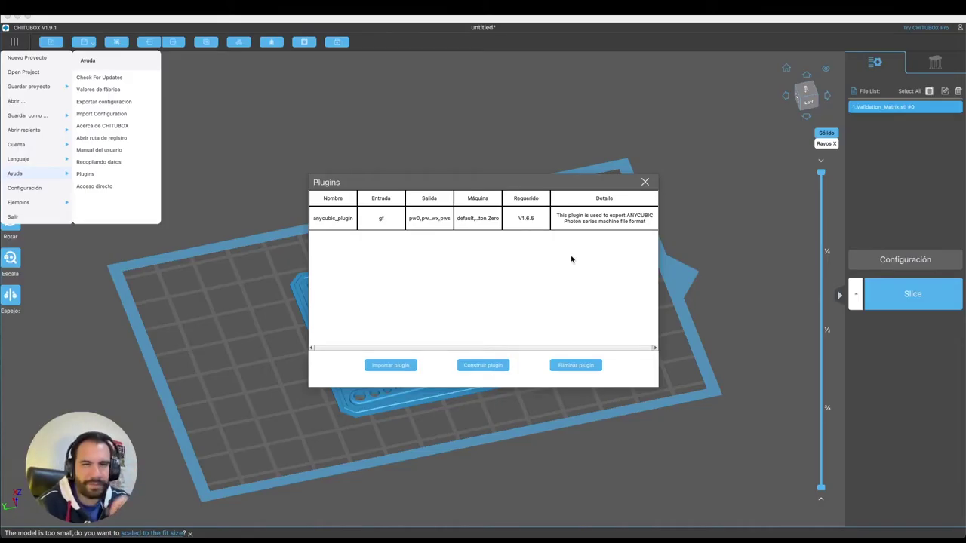
click(644, 183)
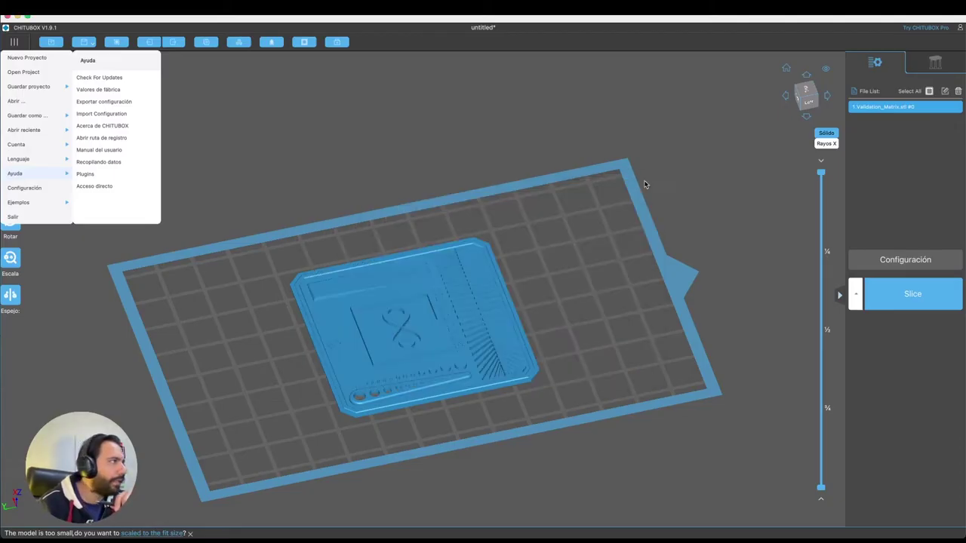
- Review the keyboard shortcut reference and the program's general configuration settings, closing both
click(91, 186)
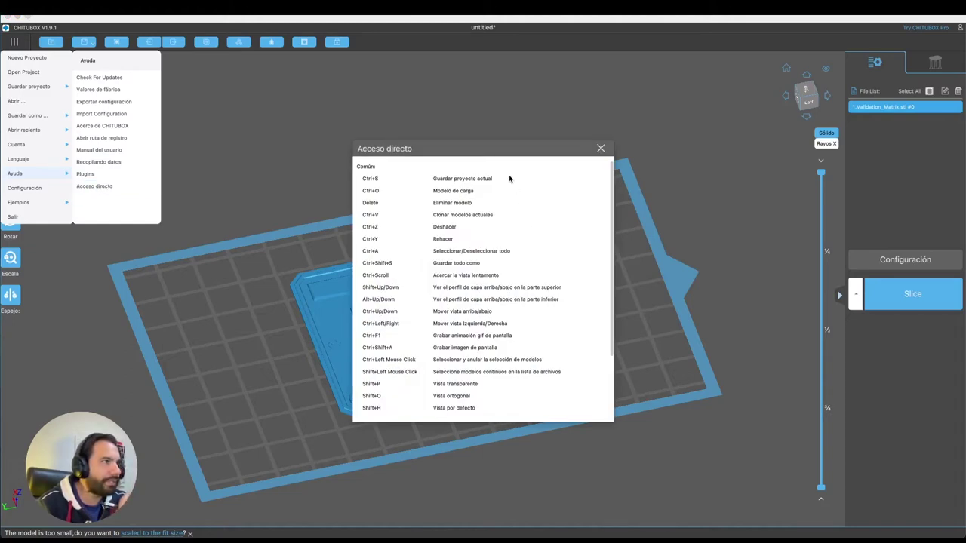
scroll(463, 190, down, 1)
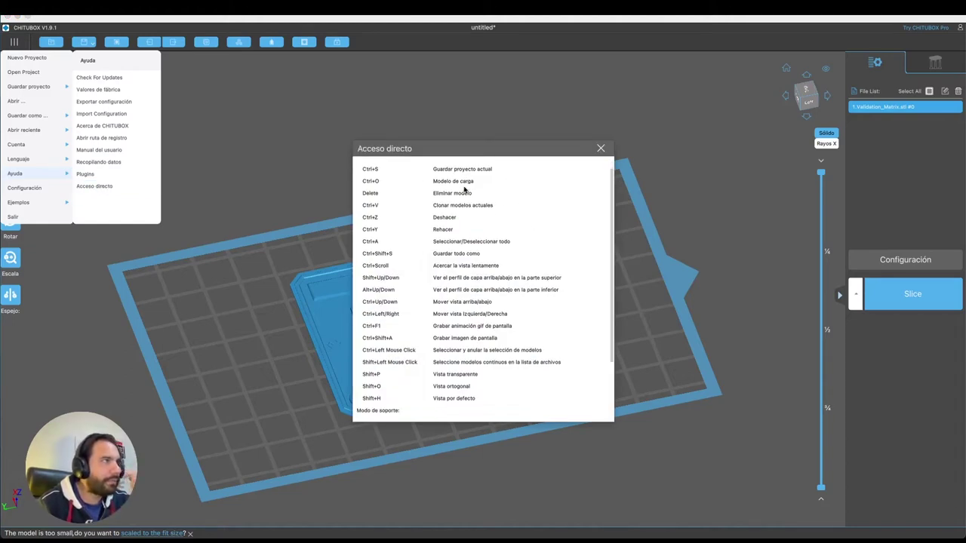
scroll(402, 179, up, 1)
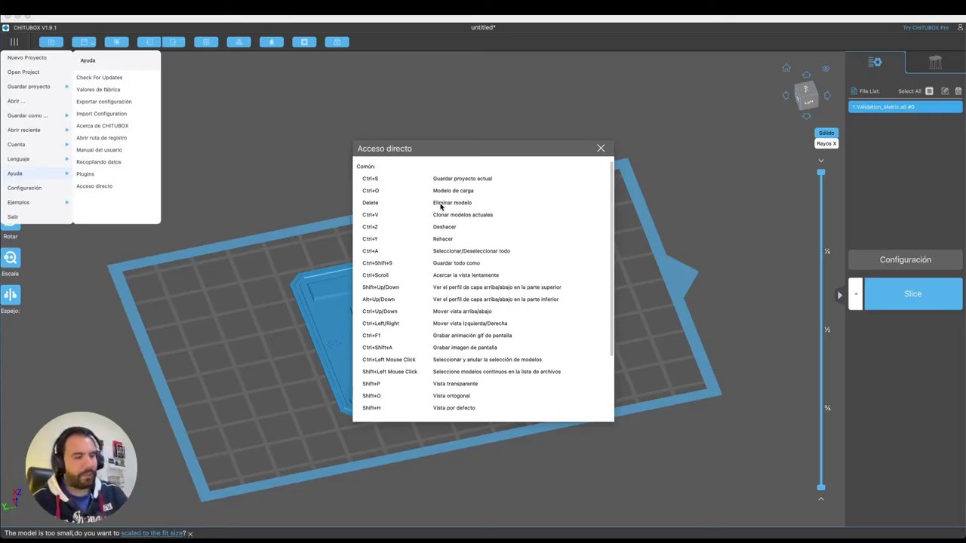
key(Escape)
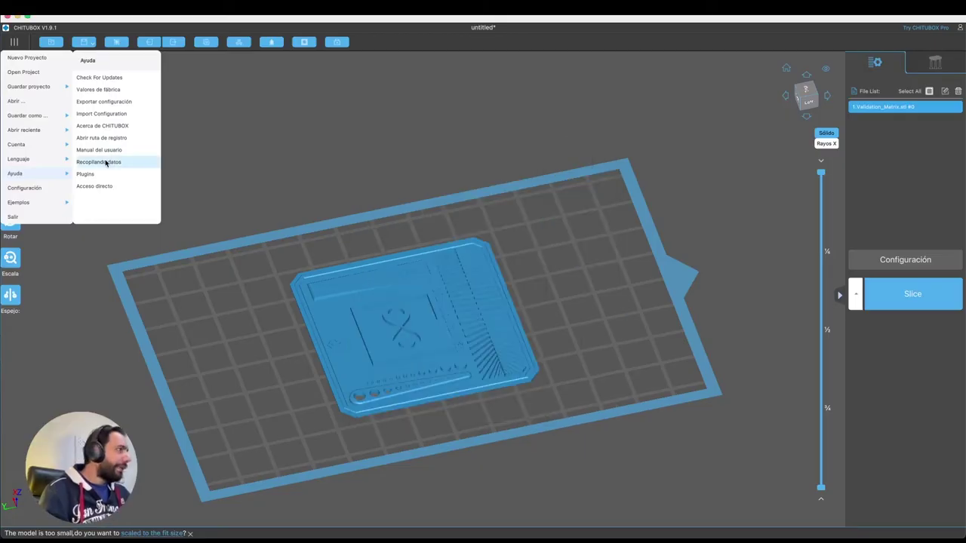
click(34, 189)
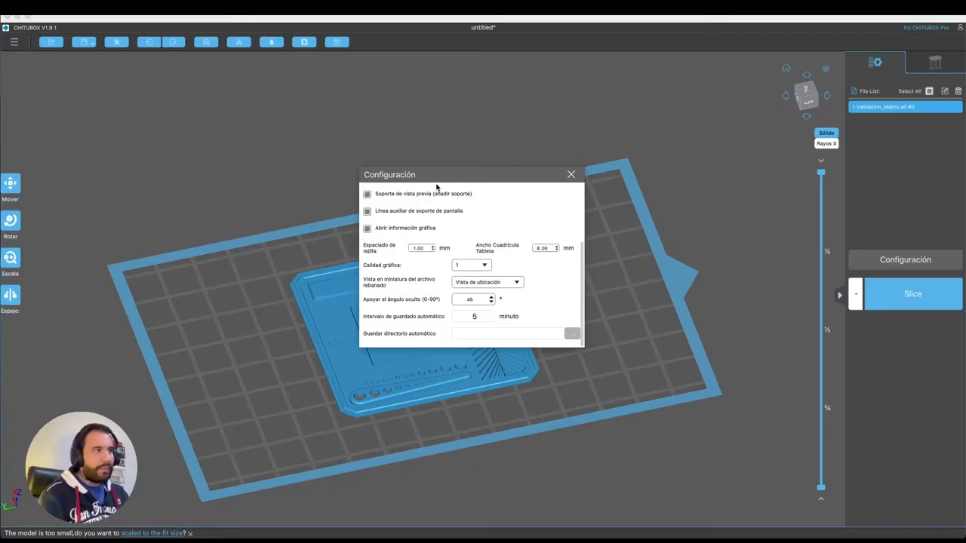
click(571, 174)
- Load the built-in example model 20x20x20.STL onto the build plate beside the validation matrix
click(14, 42)
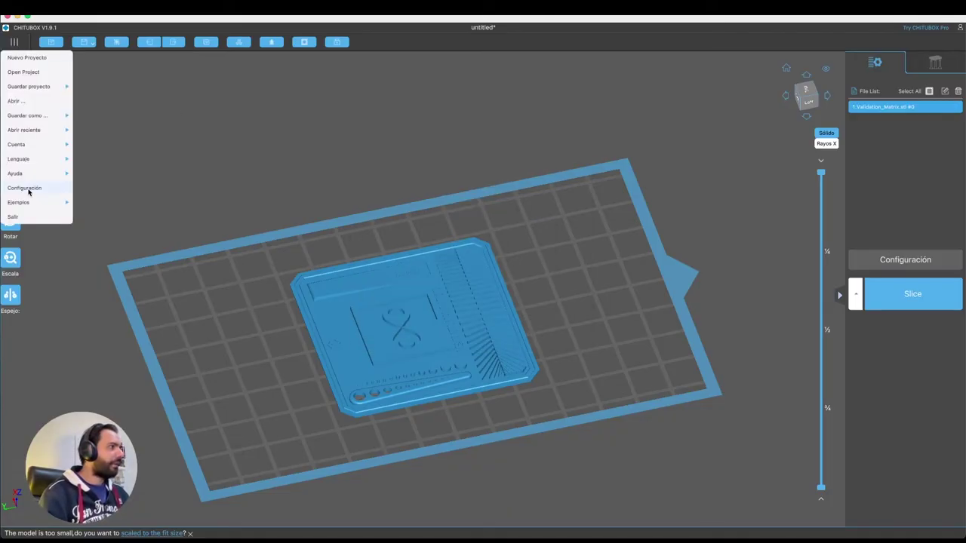
mouse_move(27, 203)
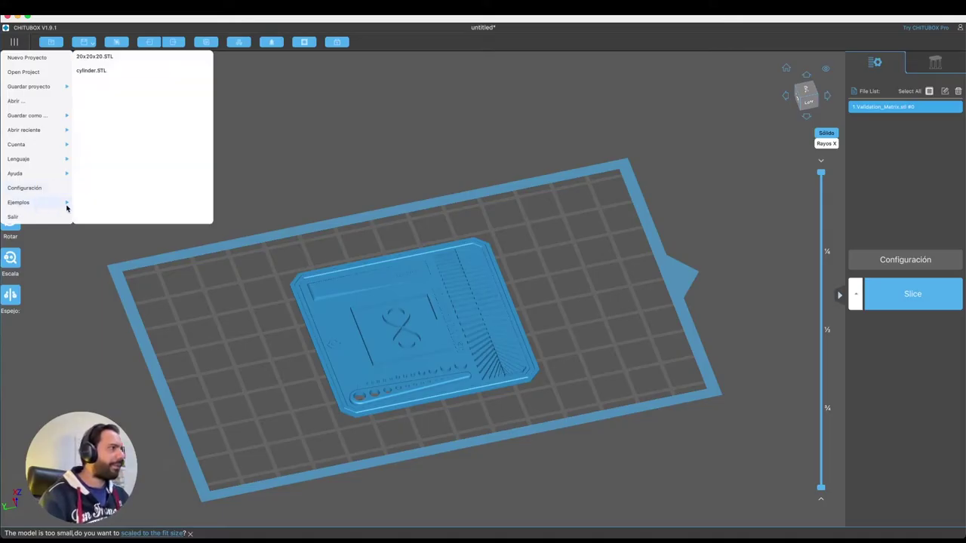
click(95, 57)
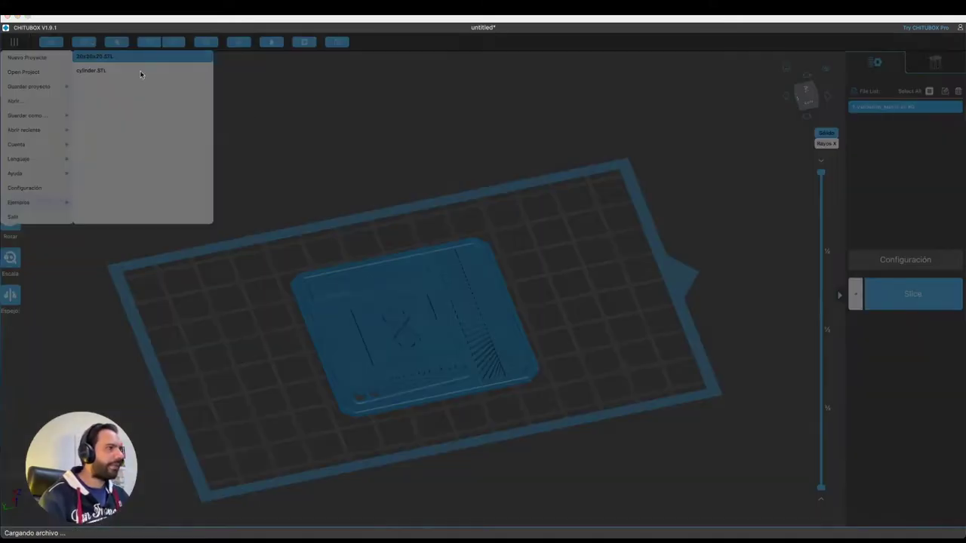
click(596, 259)
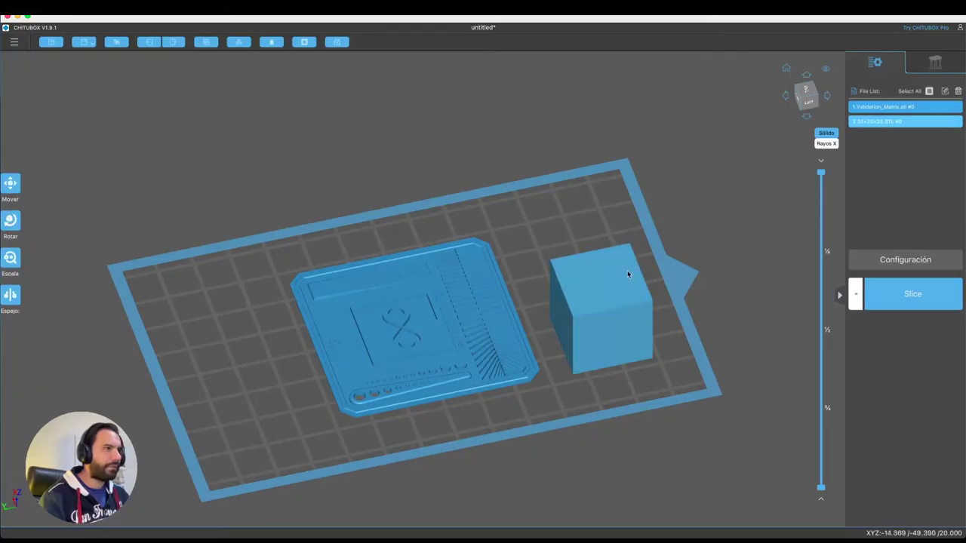
click(14, 42)
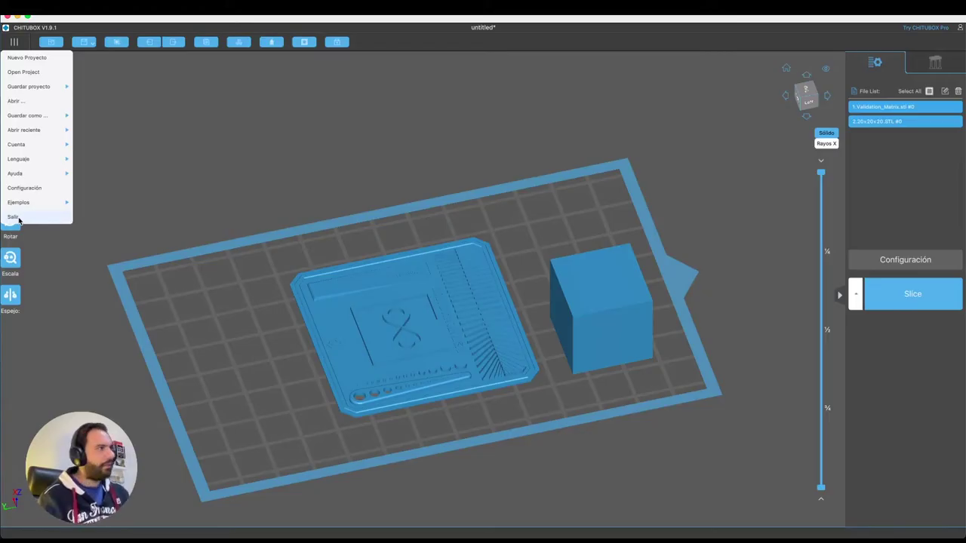
click(218, 251)
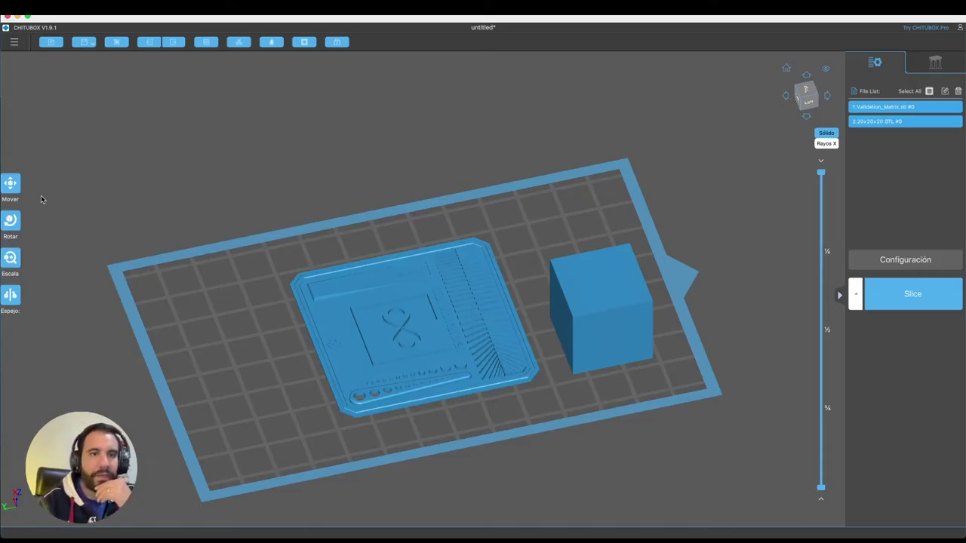
- Move both selected models together along the build plate, away from its arrow-marked end
click(286, 300)
drag(370, 308, 298, 321)
click(494, 255)
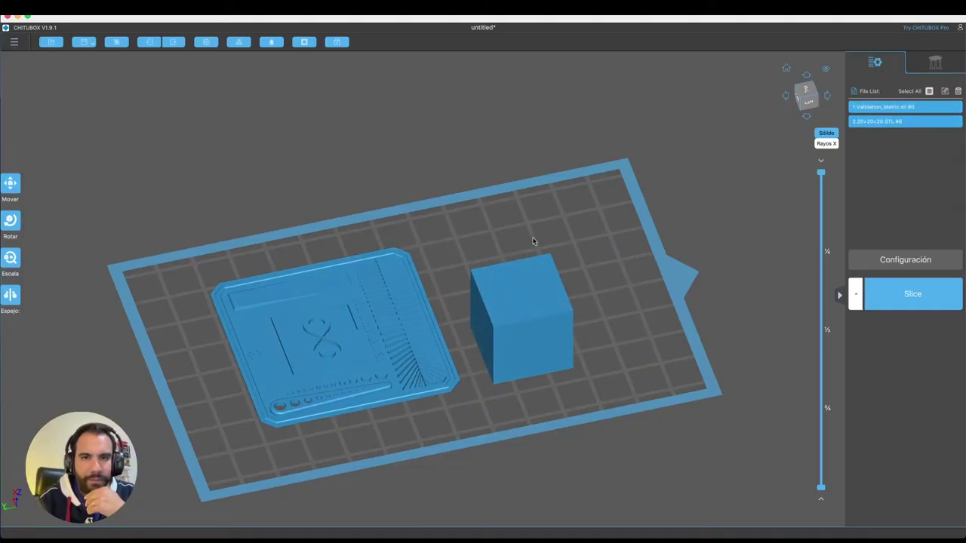
- Select only the 20x20x20 cube and use the Move tool to lift it off the plate to about X 10, Y -36, Z 33 mm
click(929, 91)
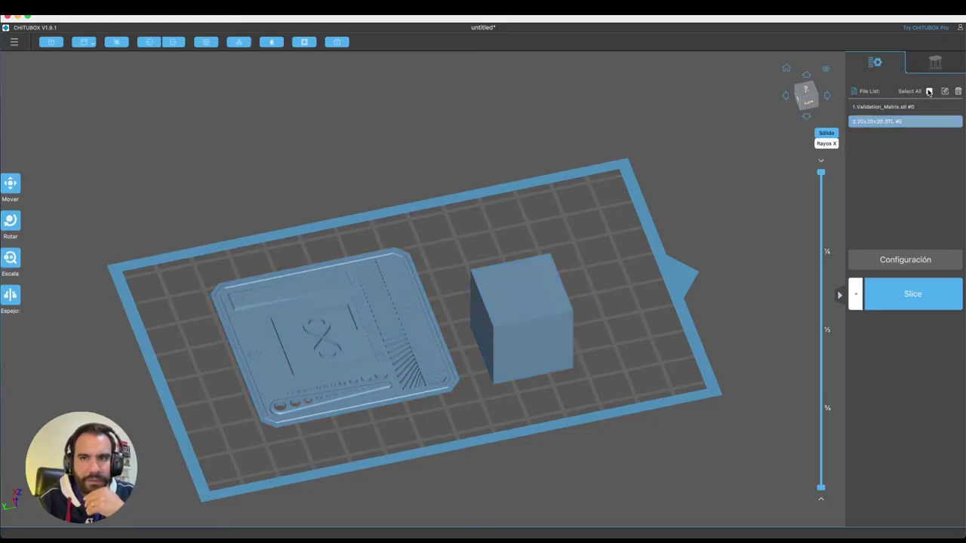
click(864, 107)
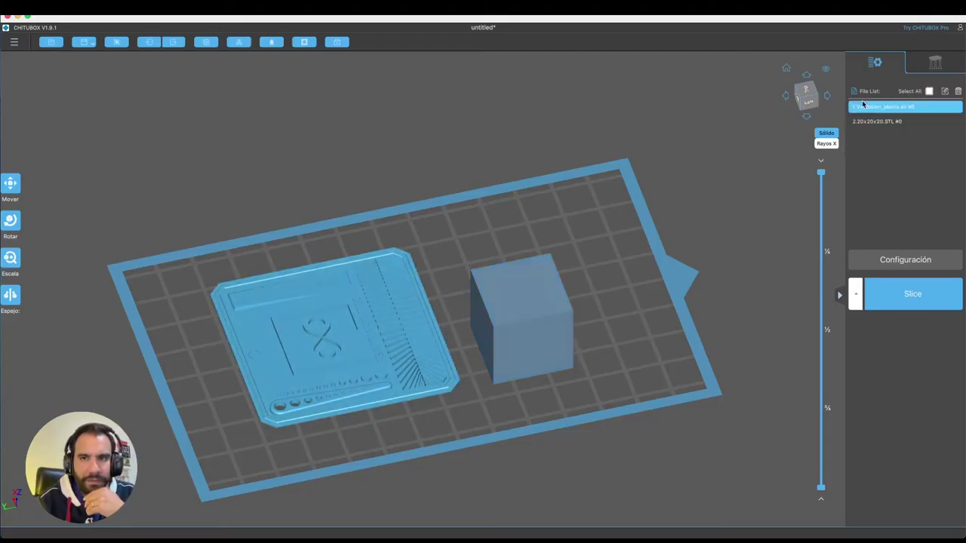
click(529, 295)
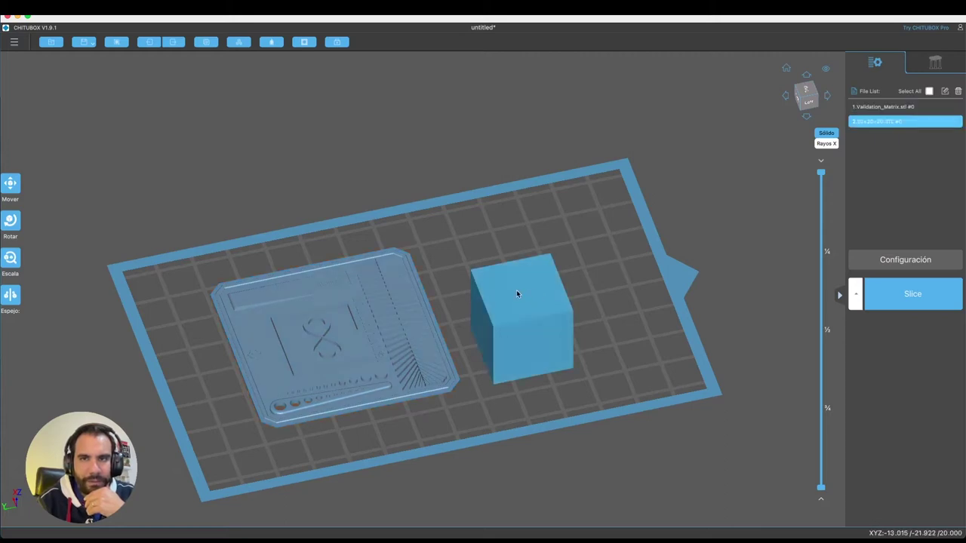
click(11, 189)
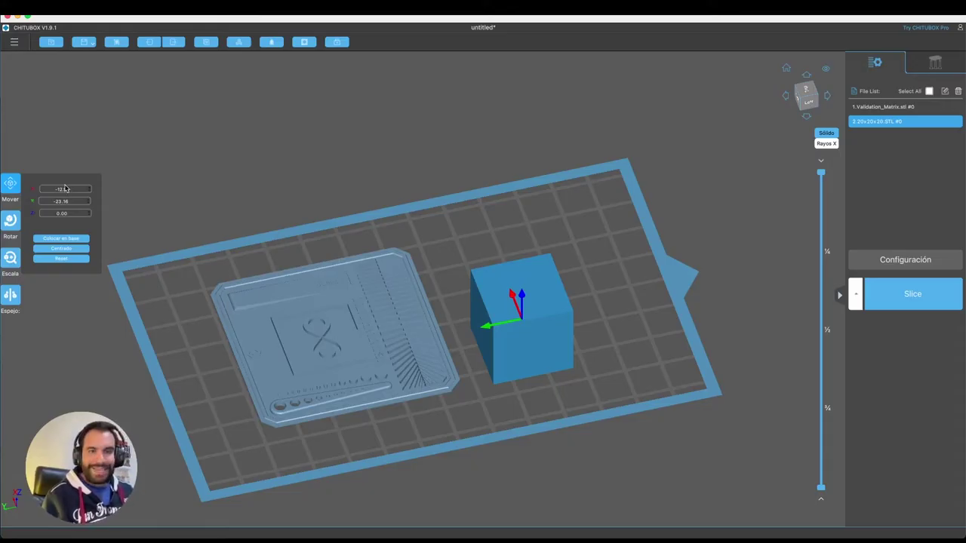
drag(487, 327, 552, 284)
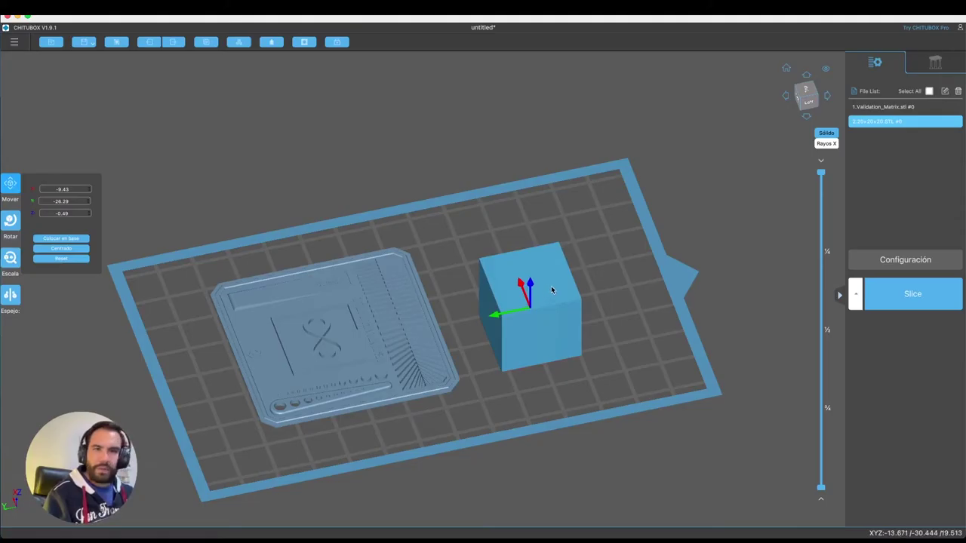
drag(552, 290, 537, 137)
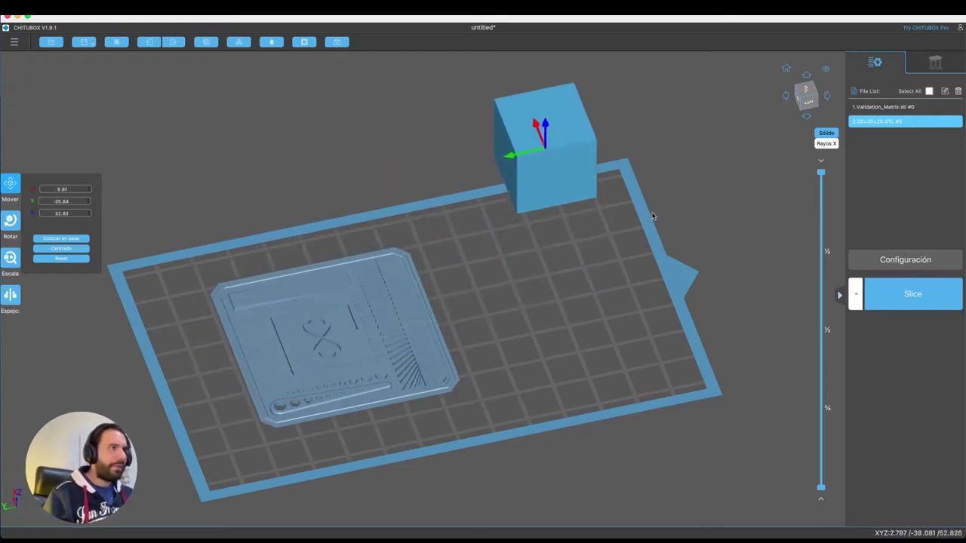
- Place the raised 20x20x20 cube back down on the build plate at Z 0
drag(654, 216, 562, 173)
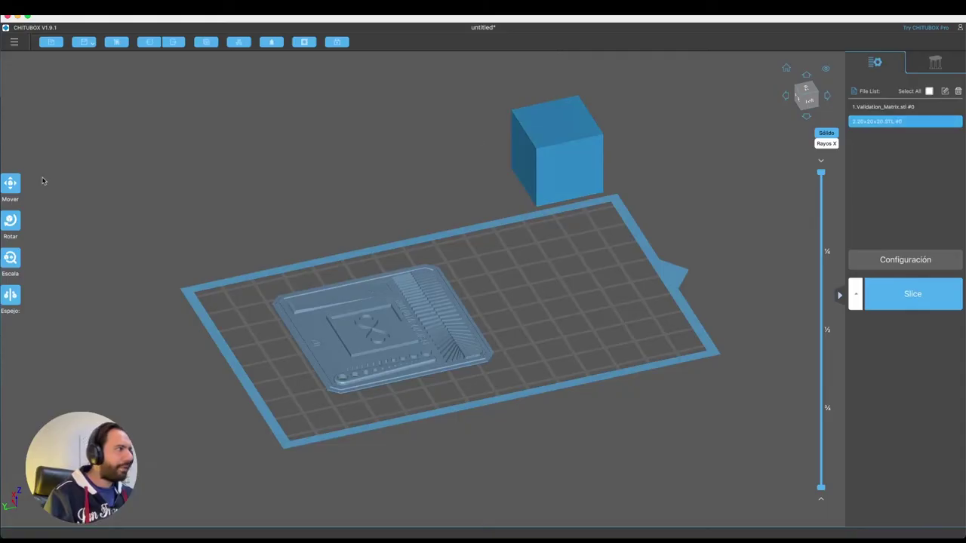
click(10, 183)
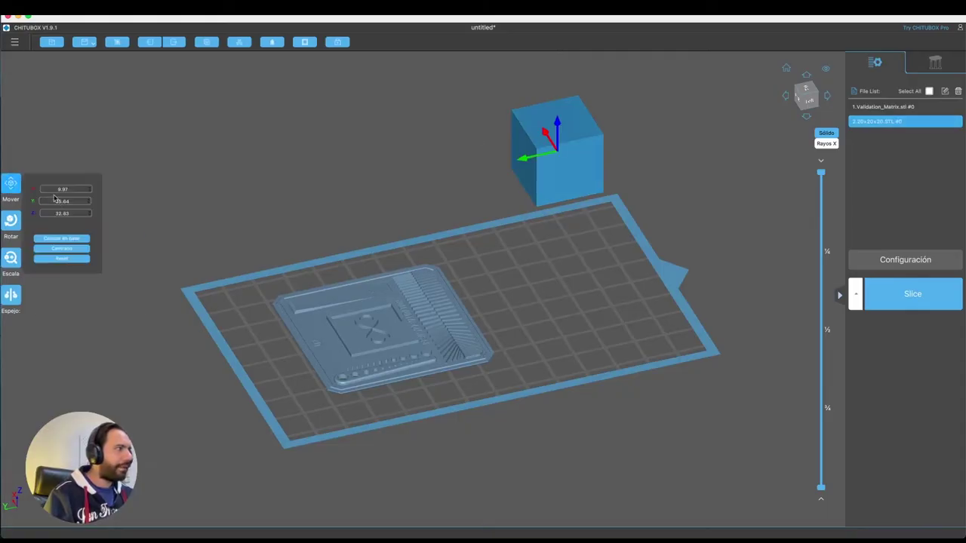
click(77, 239)
drag(529, 335, 647, 369)
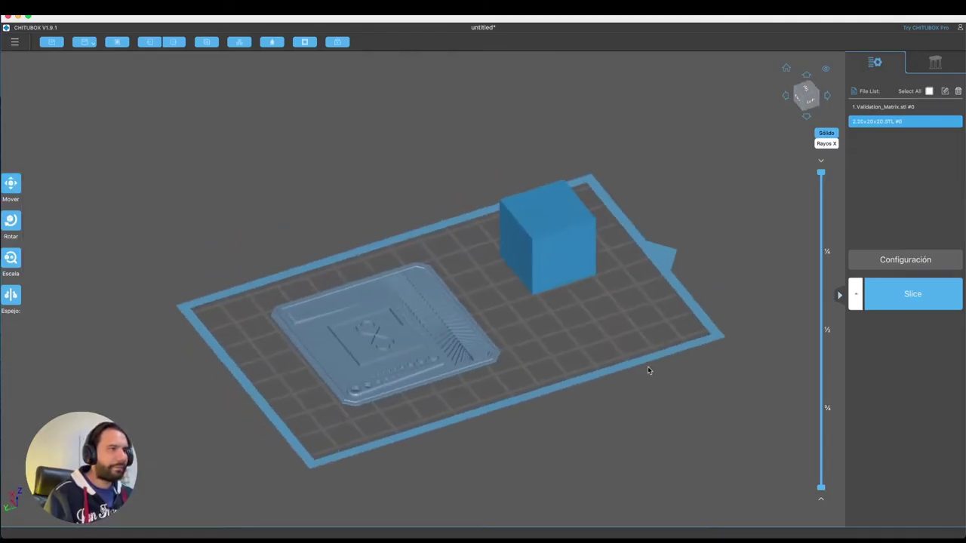
- Move the cube beyond the build plate's edge to about X 44, Y -87 mm, and centre it on the plate
click(8, 194)
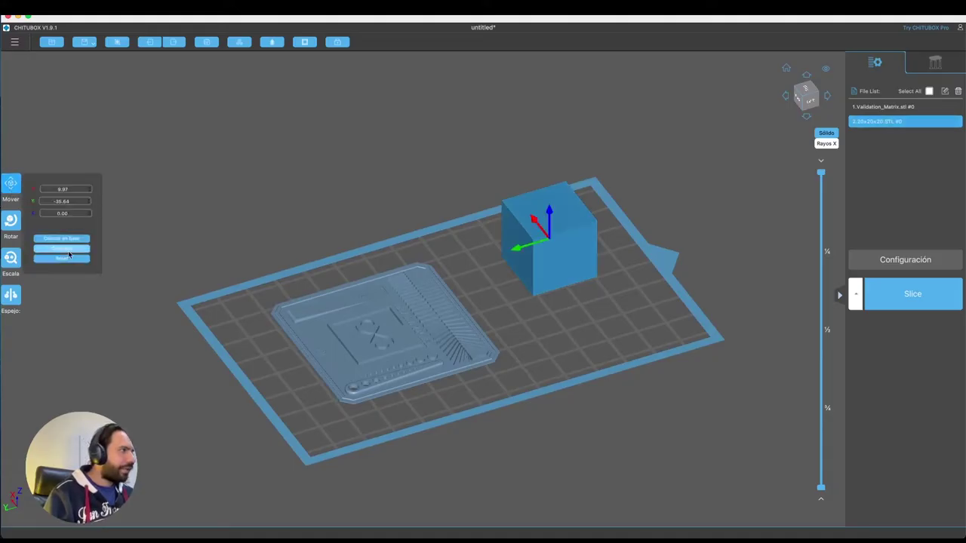
drag(571, 244, 694, 116)
scroll(664, 209, up, 3)
scroll(664, 209, up, 2)
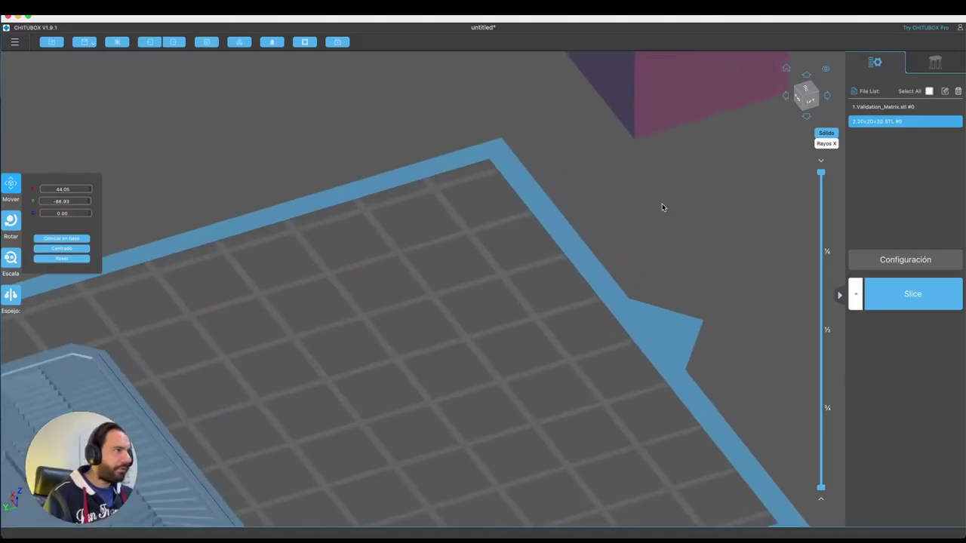
scroll(664, 209, down, 5)
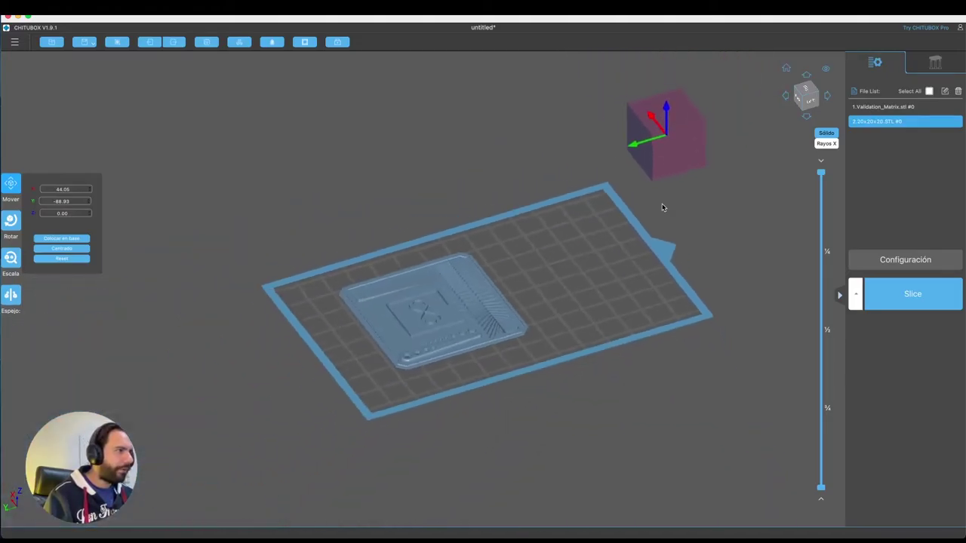
click(65, 249)
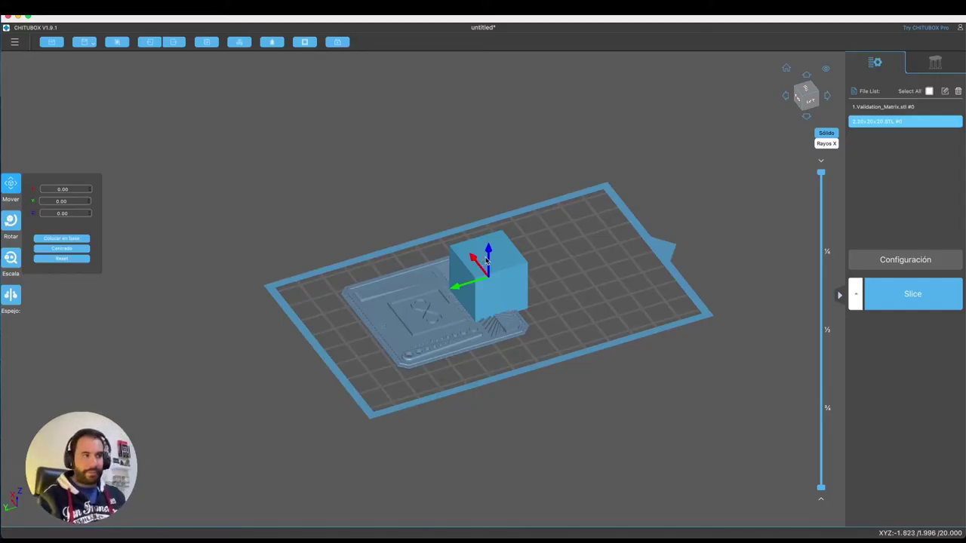
- Slide the cube along Y to about 64 mm, partly over the plate's edge, and reset its position
drag(461, 285, 262, 302)
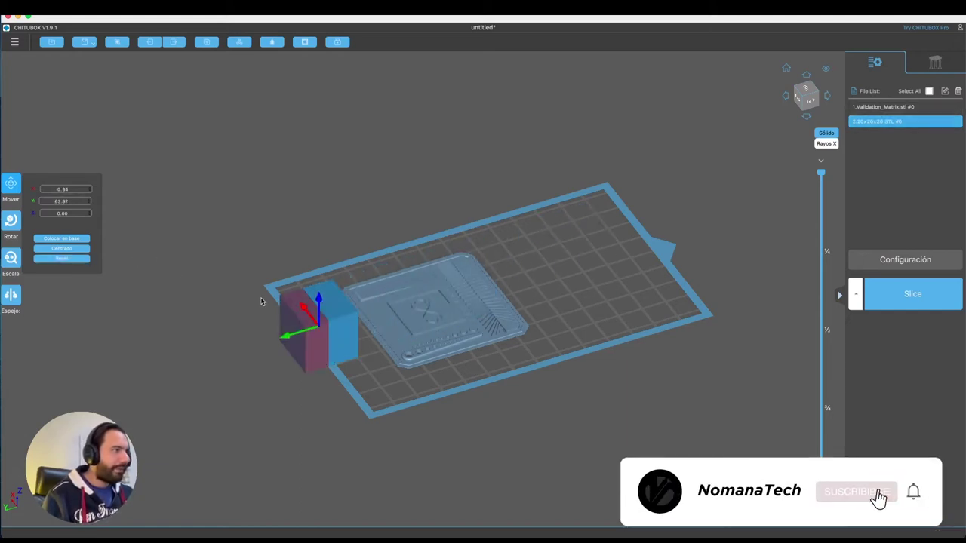
click(62, 258)
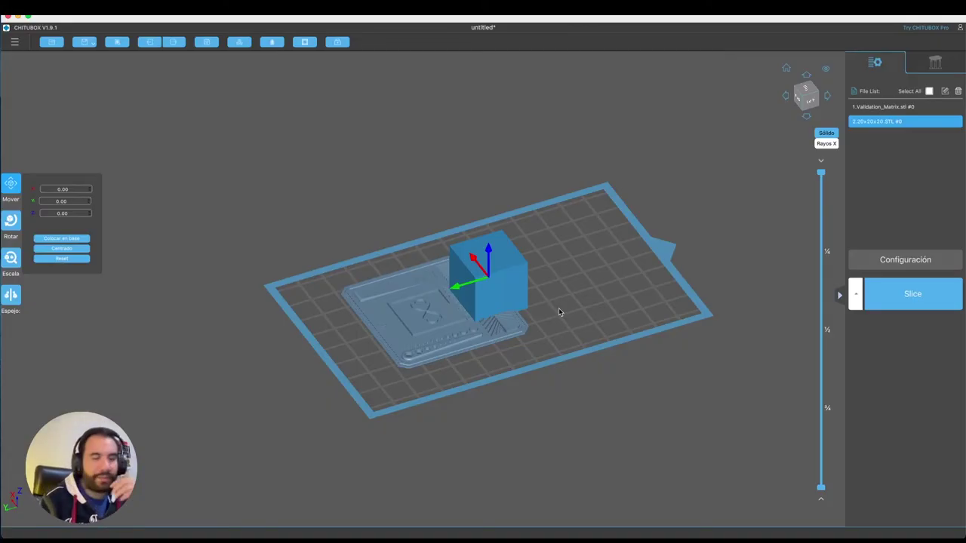
click(340, 231)
- Rotate the 20x20x20 cube around its Z axis to about 213°
click(10, 222)
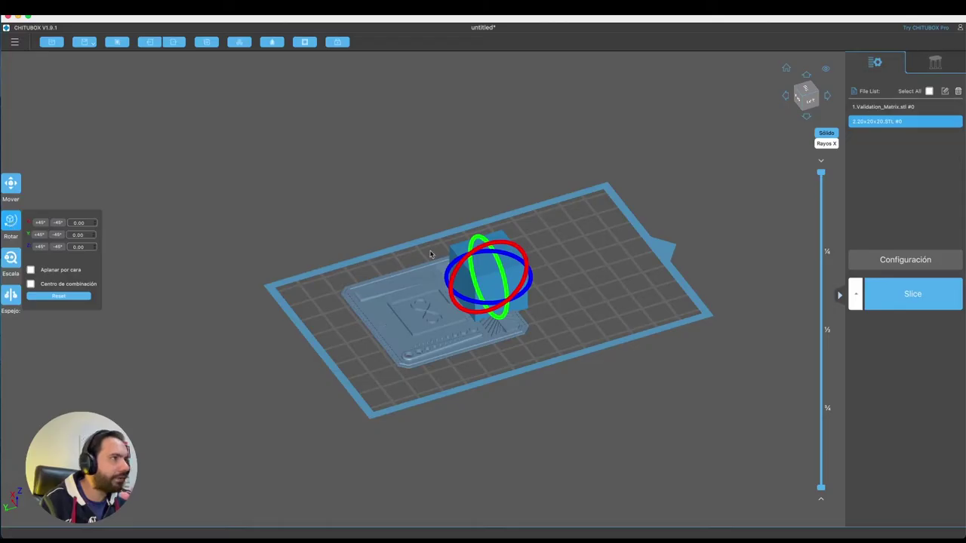
drag(516, 255, 494, 260)
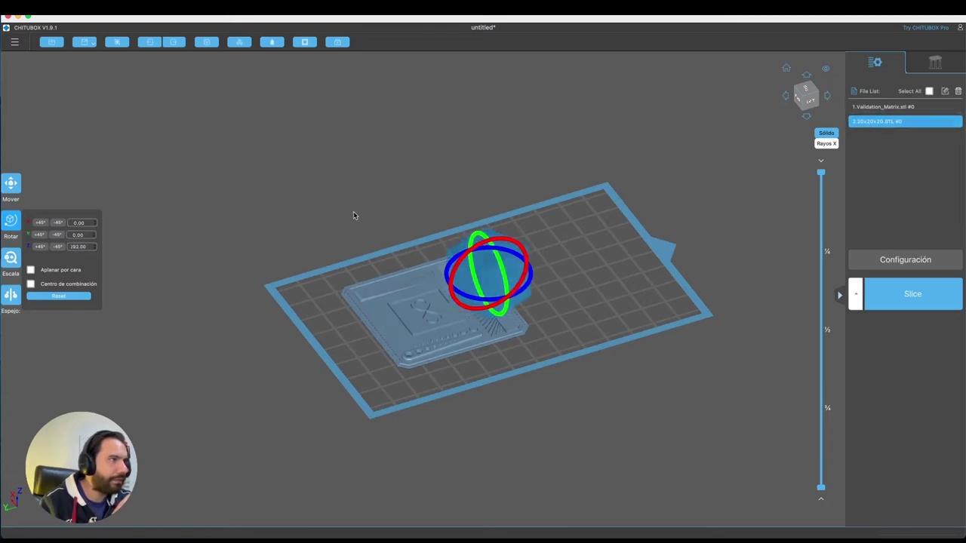
- Select the validation matrix and tilt it upright around its Y axis to about 79°
click(424, 280)
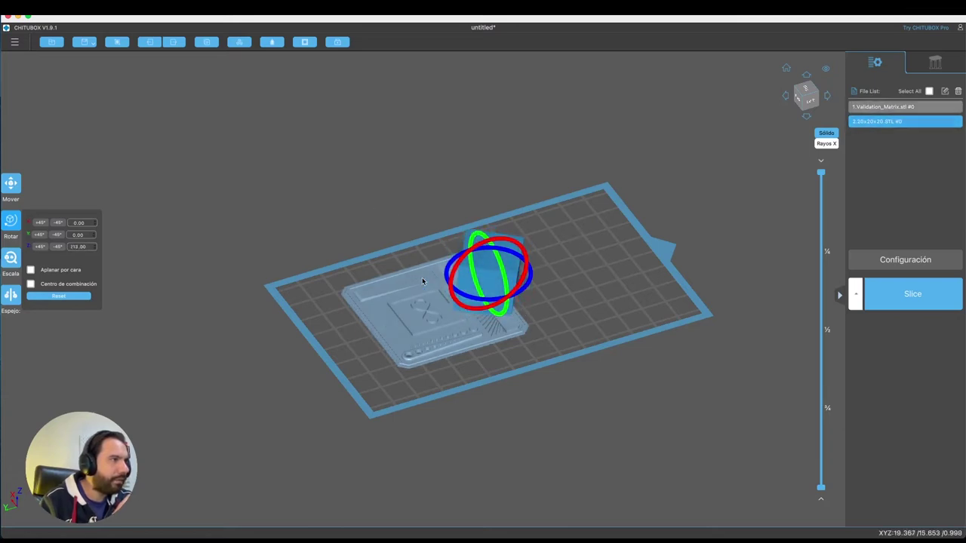
drag(423, 278, 427, 209)
- Select the cube and move it away from the upright matrix to the arrow-marked end of the plate
click(492, 262)
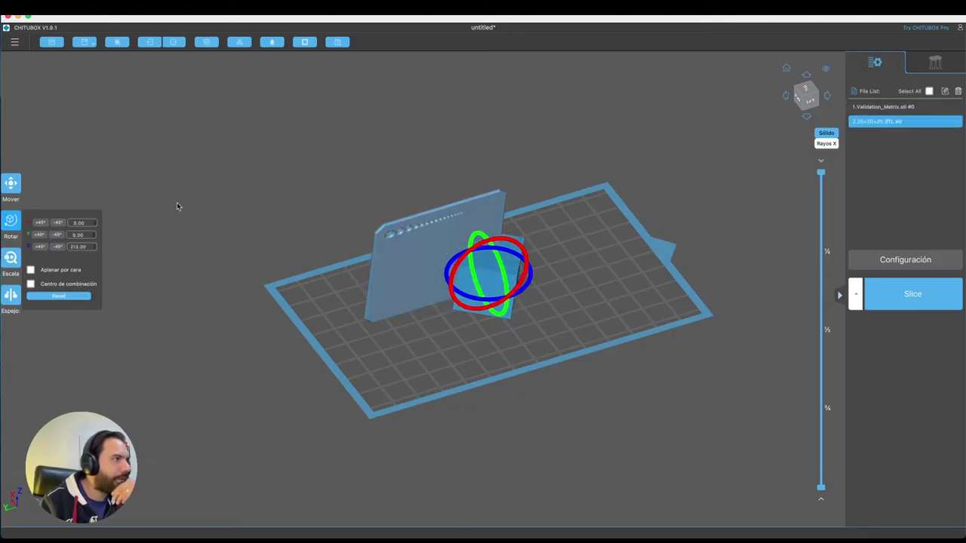
click(25, 186)
drag(512, 305, 598, 254)
- Lay the validation matrix flat on the plate with the Aplanar por cara option, using its large flat face
click(404, 253)
click(9, 222)
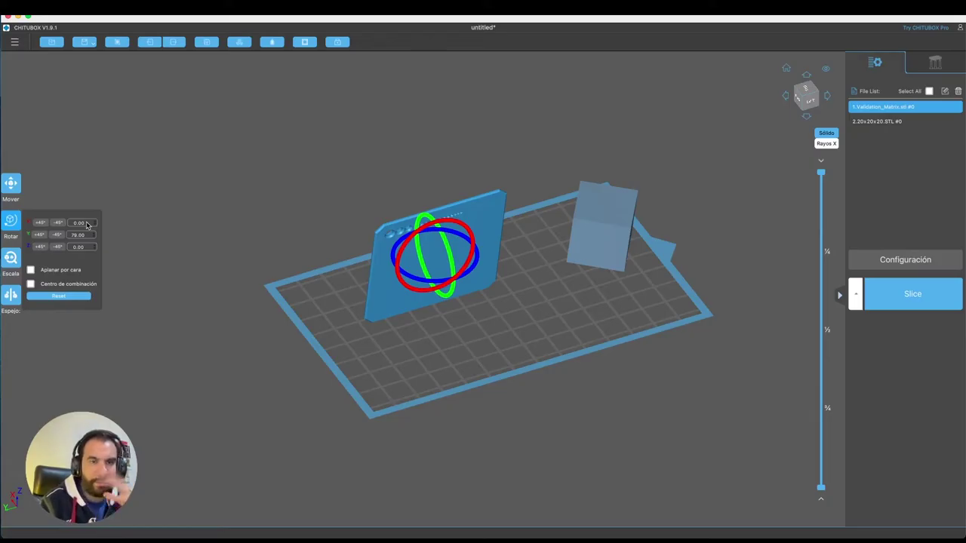
click(30, 270)
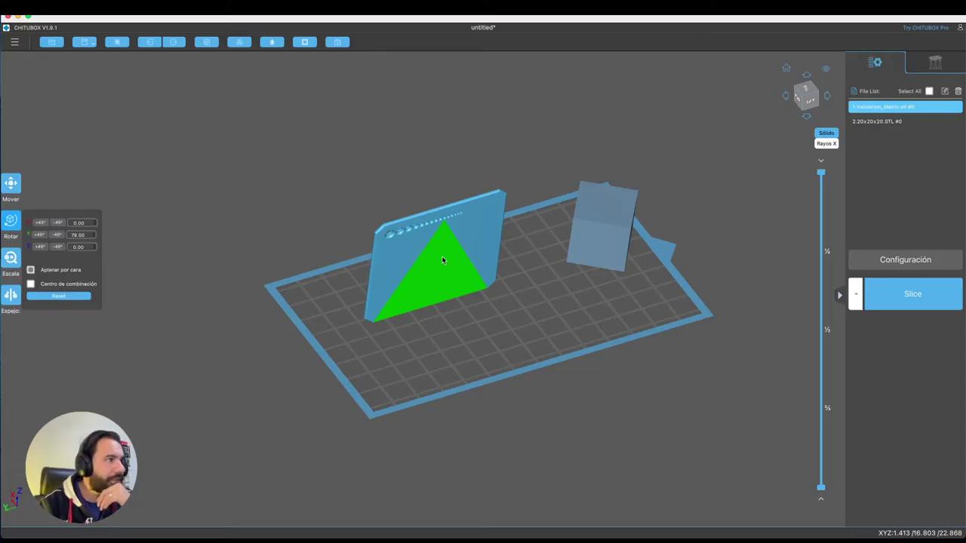
click(442, 259)
mouse_move(595, 319)
mouse_down()
mouse_move(647, 280)
mouse_move(651, 263)
mouse_move(631, 279)
mouse_move(569, 228)
mouse_move(570, 343)
mouse_move(614, 339)
mouse_move(631, 318)
mouse_move(589, 305)
mouse_up()
click(10, 222)
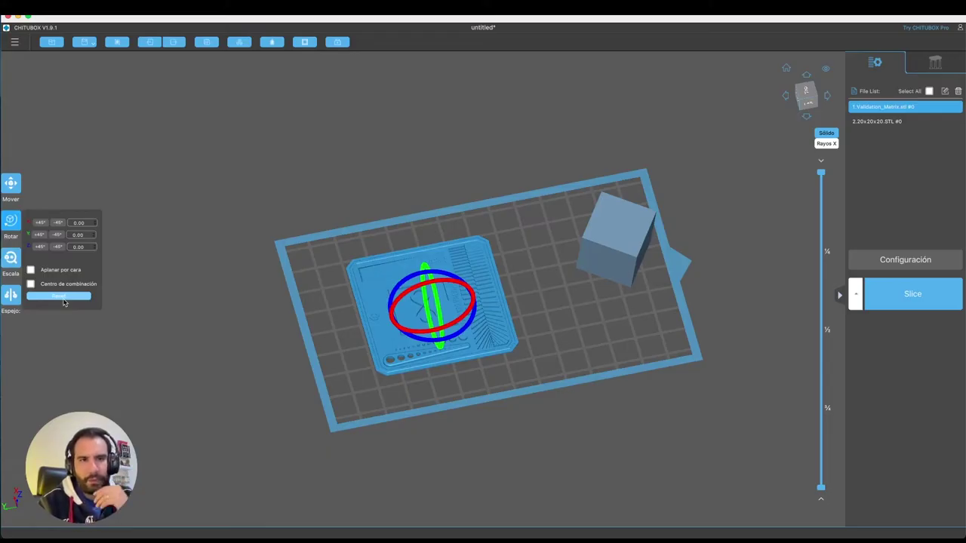
- Shrink the validation matrix proportionally to about 21% and set its scale back to 100%
click(7, 258)
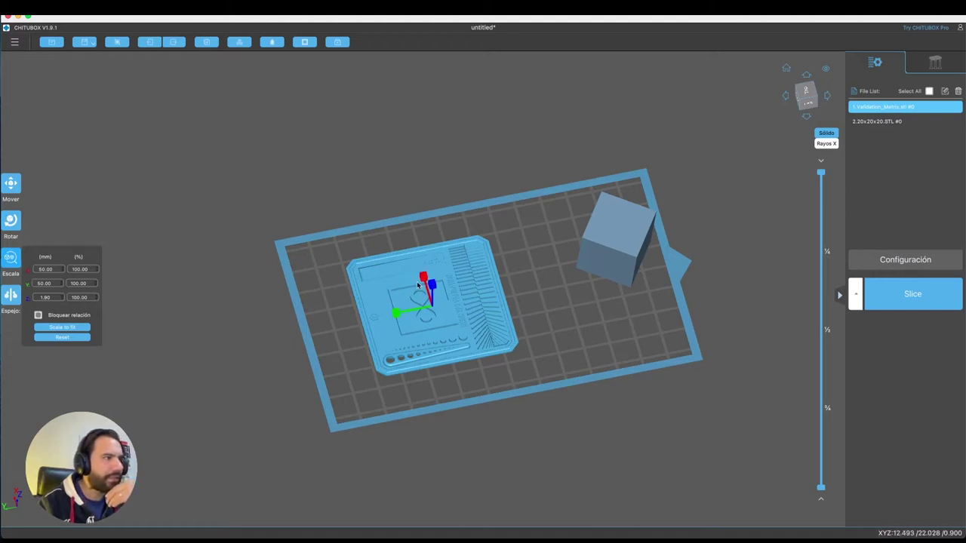
scroll(419, 285, up, 1)
scroll(421, 287, up, 2)
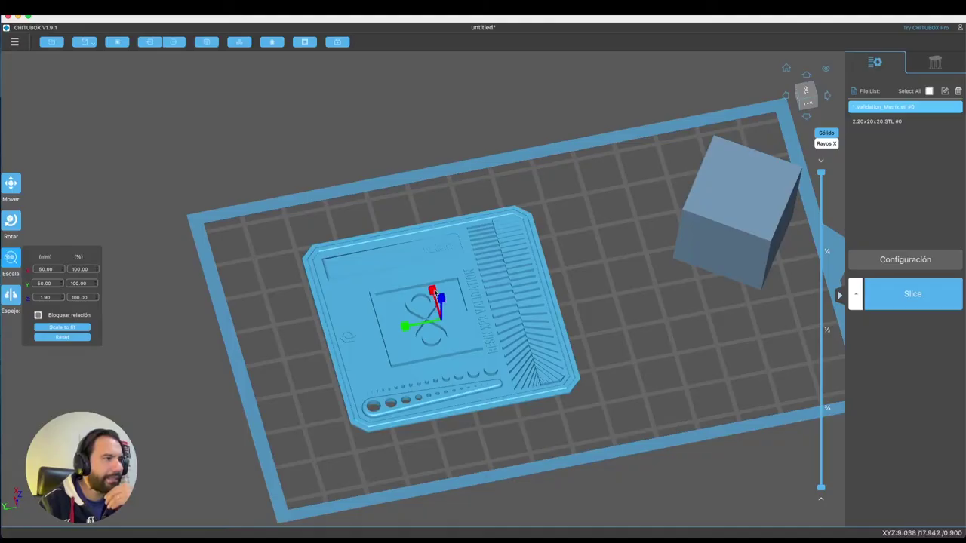
drag(442, 299, 473, 283)
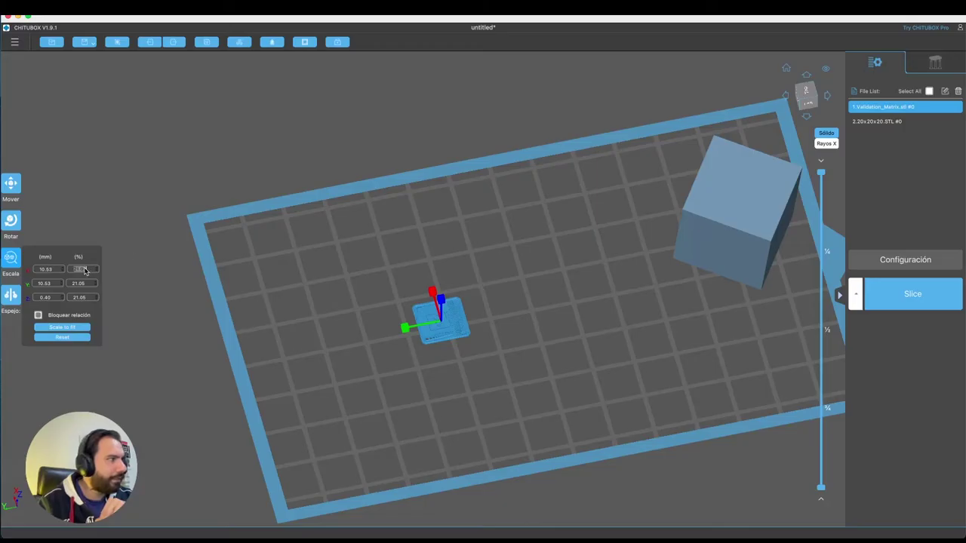
text(100)
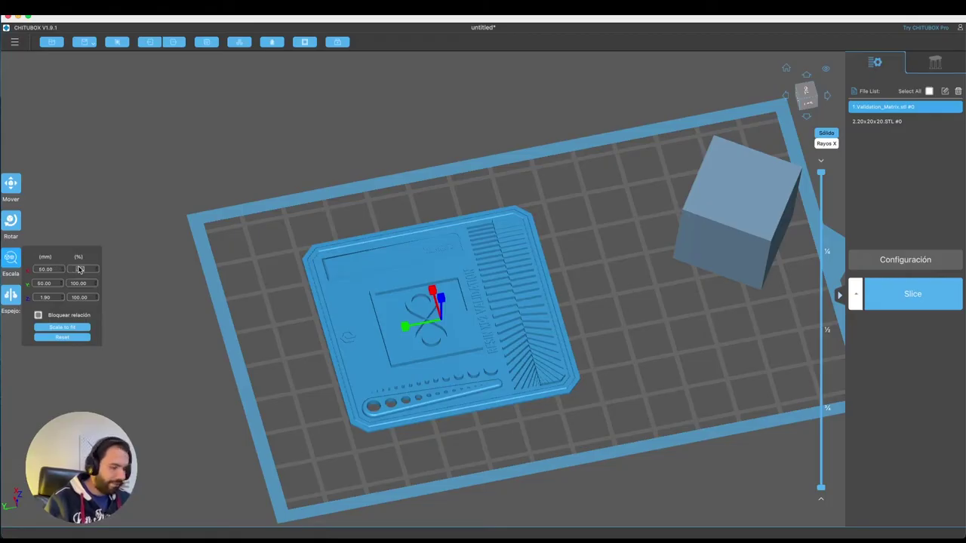
- Set the validation matrix's scale to 200%, and apply Scale to fit to size it to the build plate
text(200)
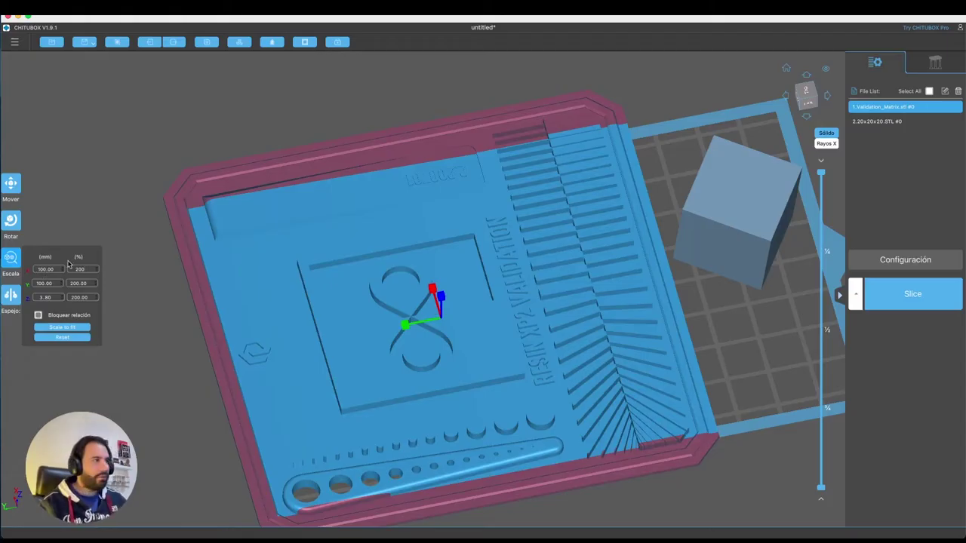
click(70, 329)
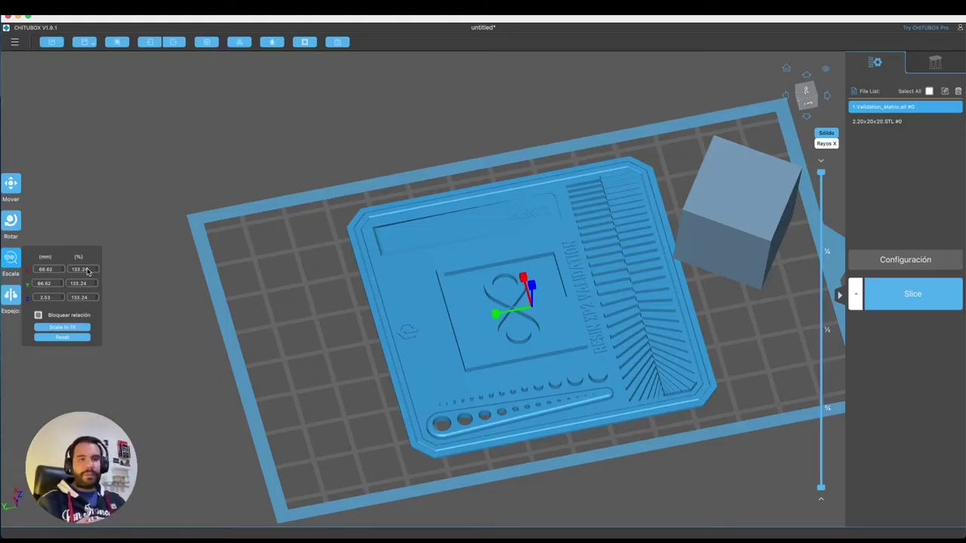
- Reset the validation matrix's scale and try stretching it along X with Bloquear relación turned off
click(62, 338)
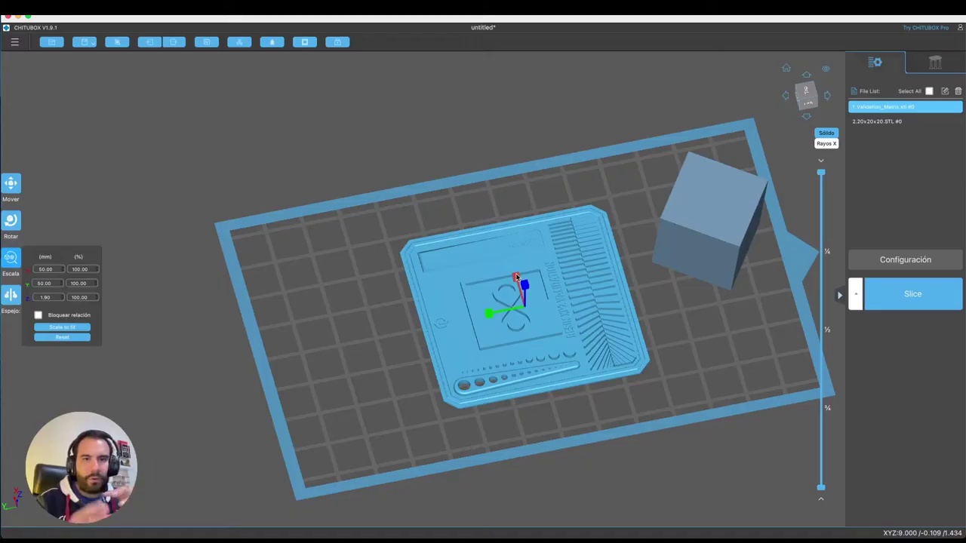
drag(516, 276, 510, 227)
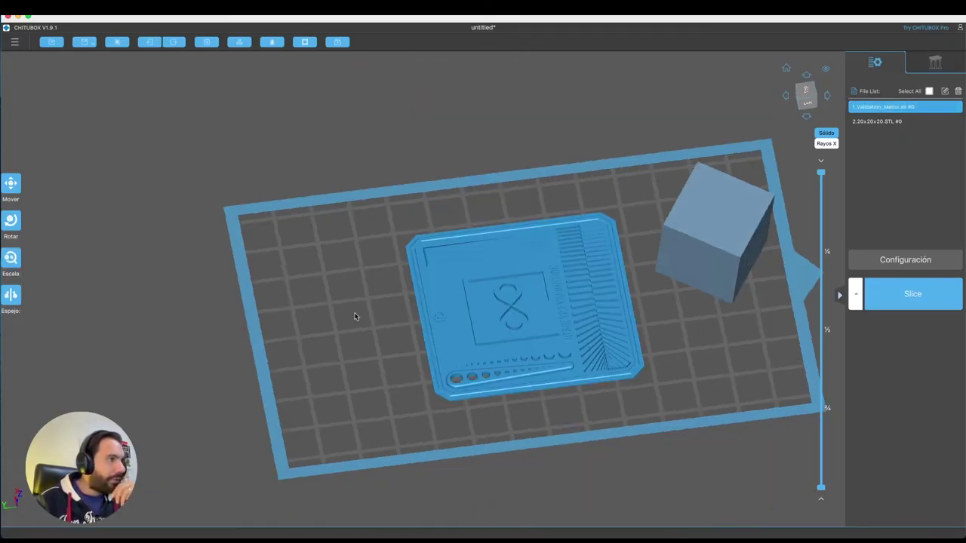
- Create a copy of the validation matrix mirrored along X, keeping the original model
drag(356, 317, 480, 305)
drag(564, 303, 586, 341)
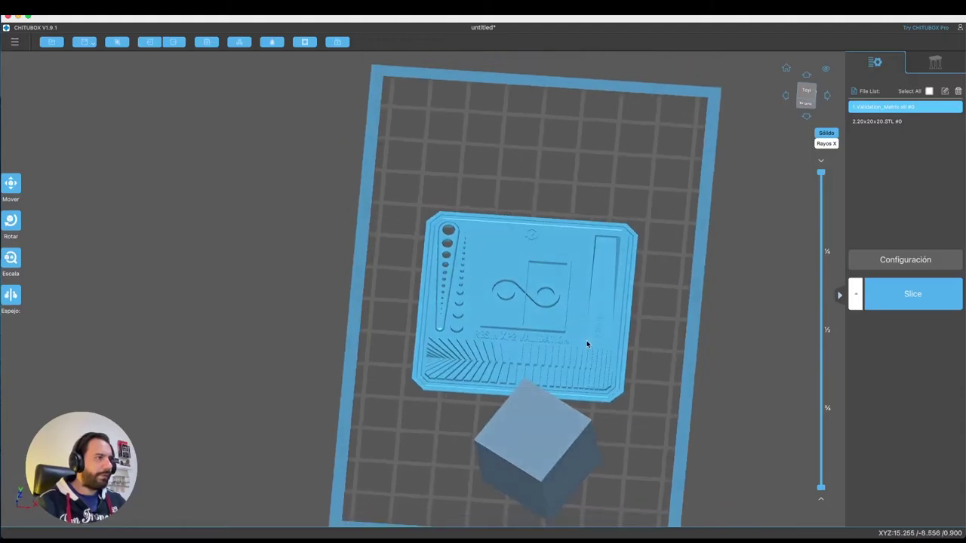
scroll(581, 356, up, 5)
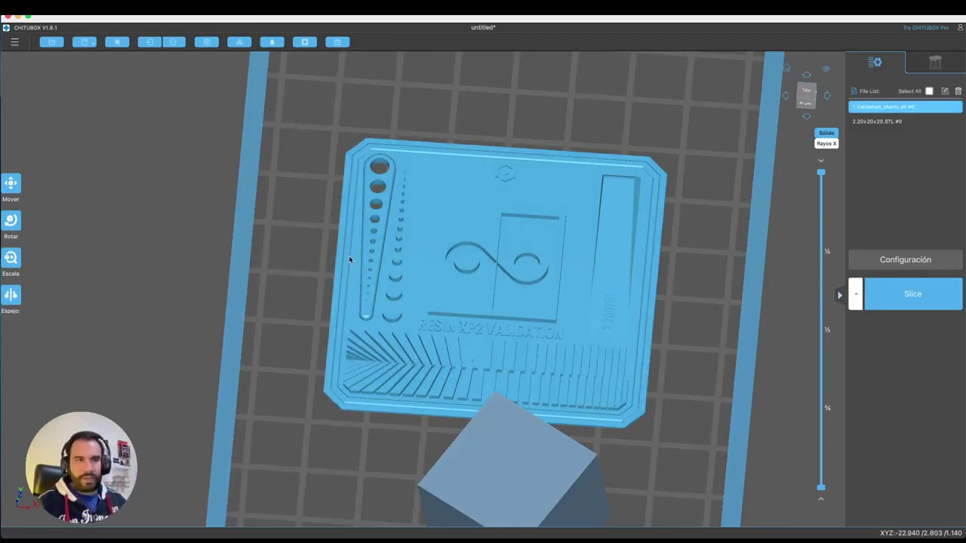
scroll(293, 261, down, 2)
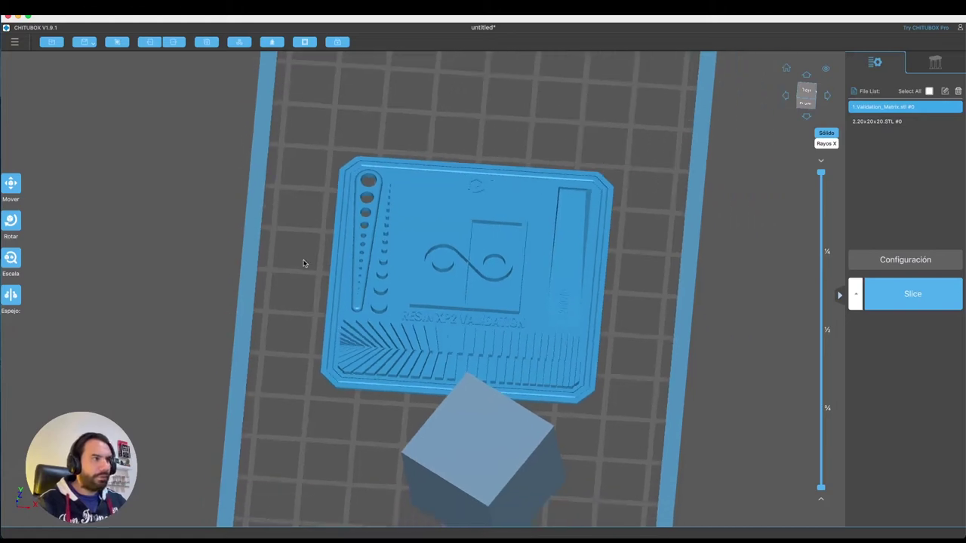
click(10, 296)
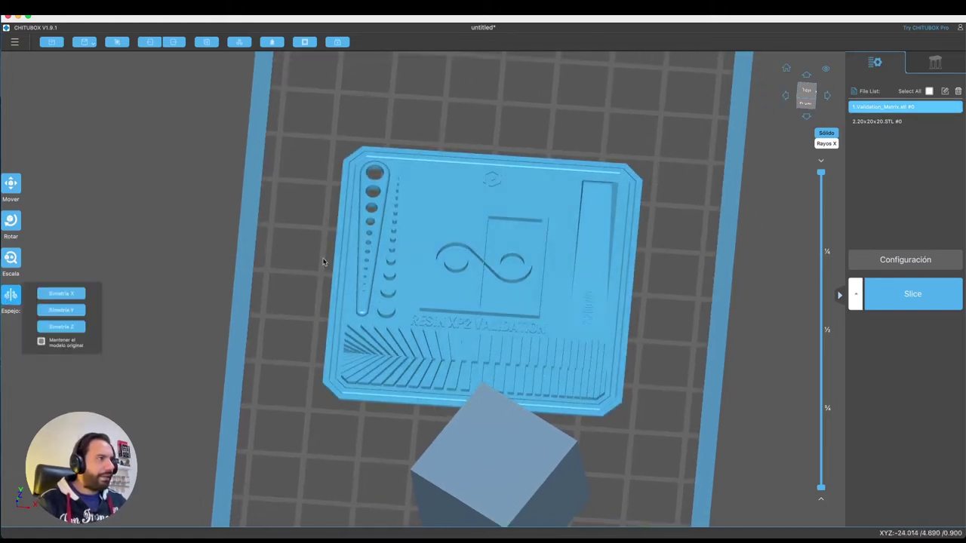
click(62, 295)
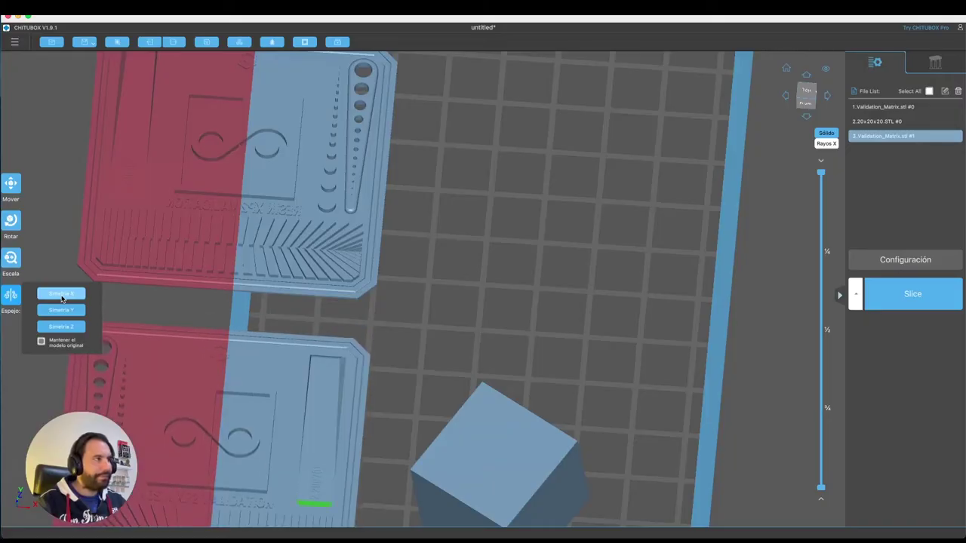
- Create another validation matrix copy mirrored along Y, keeping the original model
drag(332, 266, 226, 286)
click(10, 295)
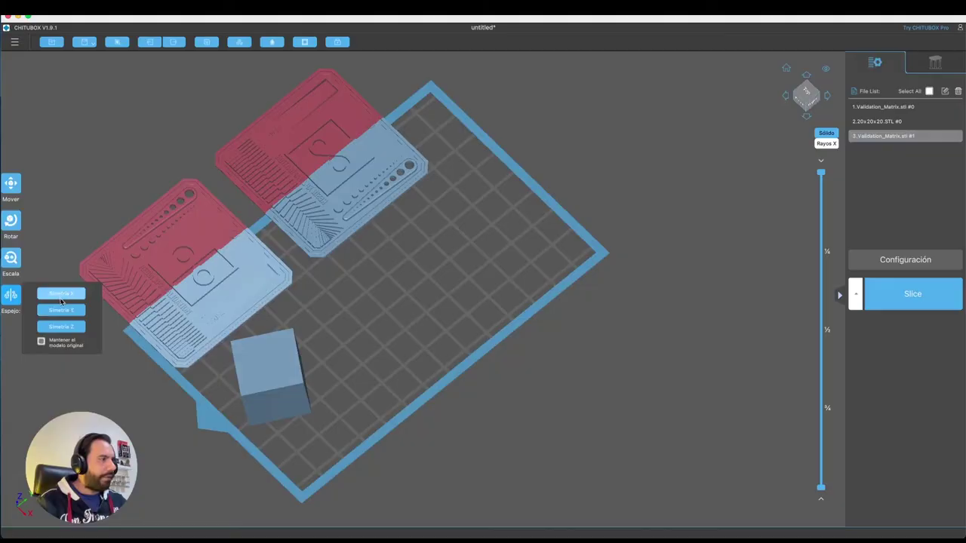
click(66, 310)
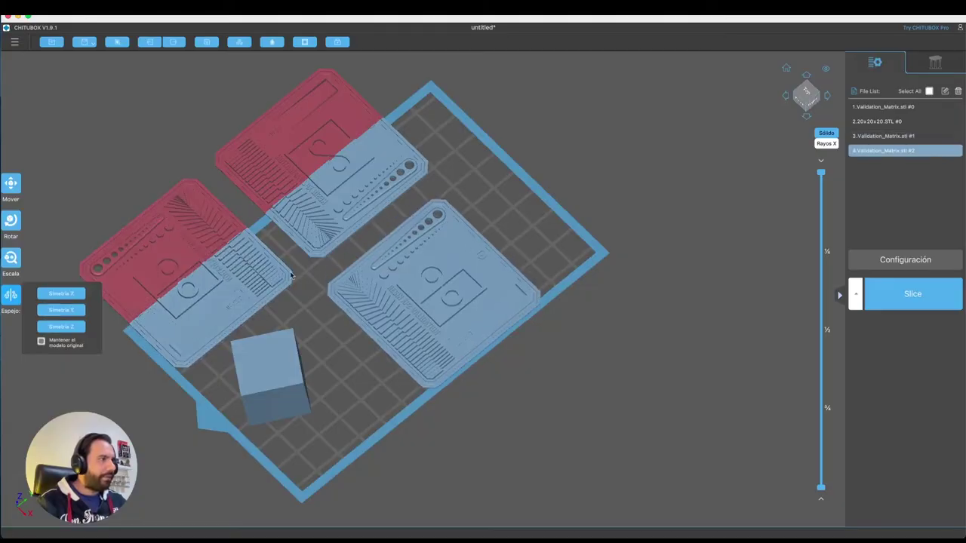
- Mirror the newest matrix copy along Z, keeping the original, and select the upside-down matrix on the plate to inspect it
click(332, 294)
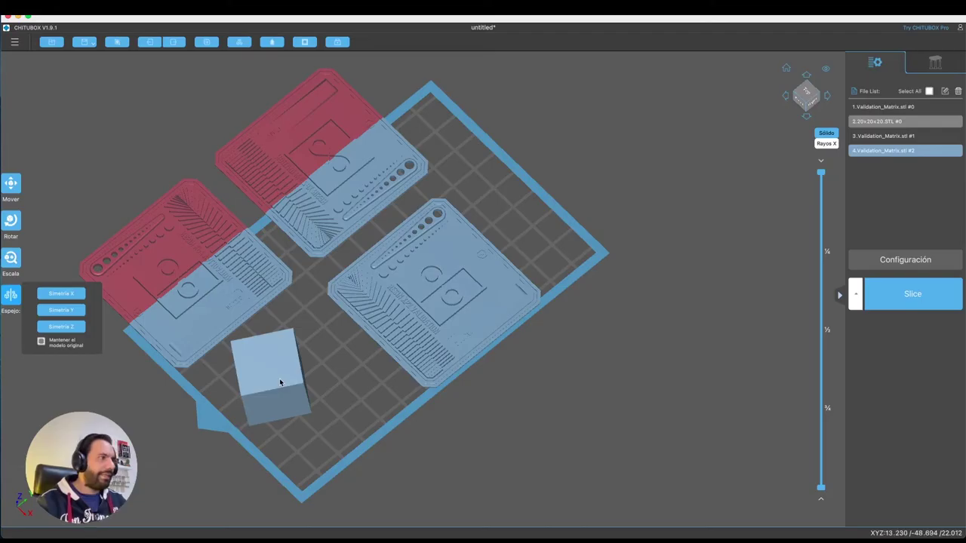
click(63, 327)
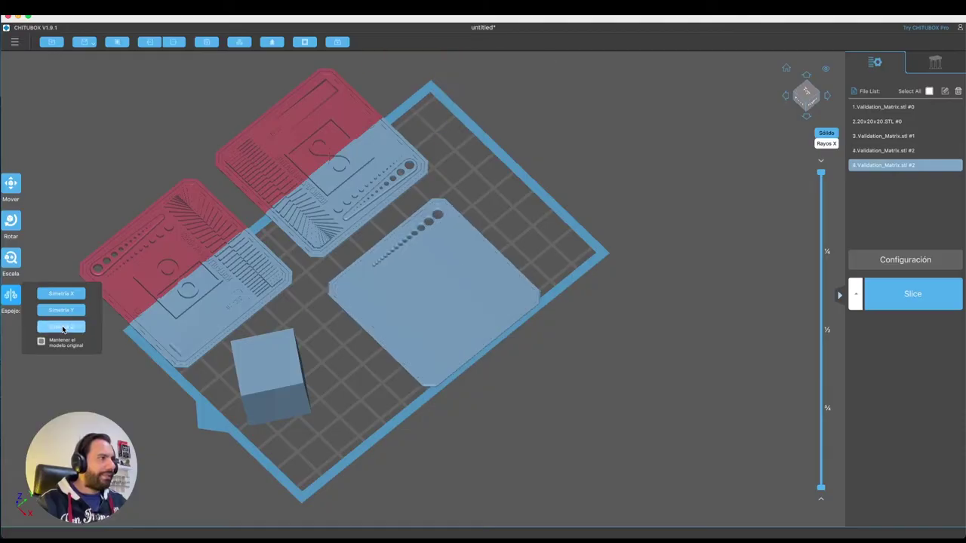
drag(392, 302, 417, 272)
click(417, 272)
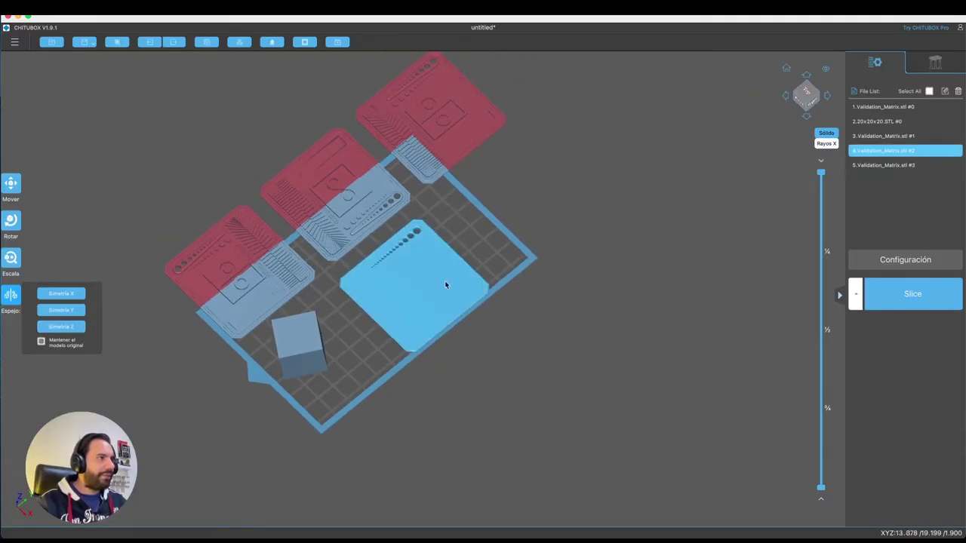
scroll(367, 265, up, 3)
drag(563, 336, 336, 341)
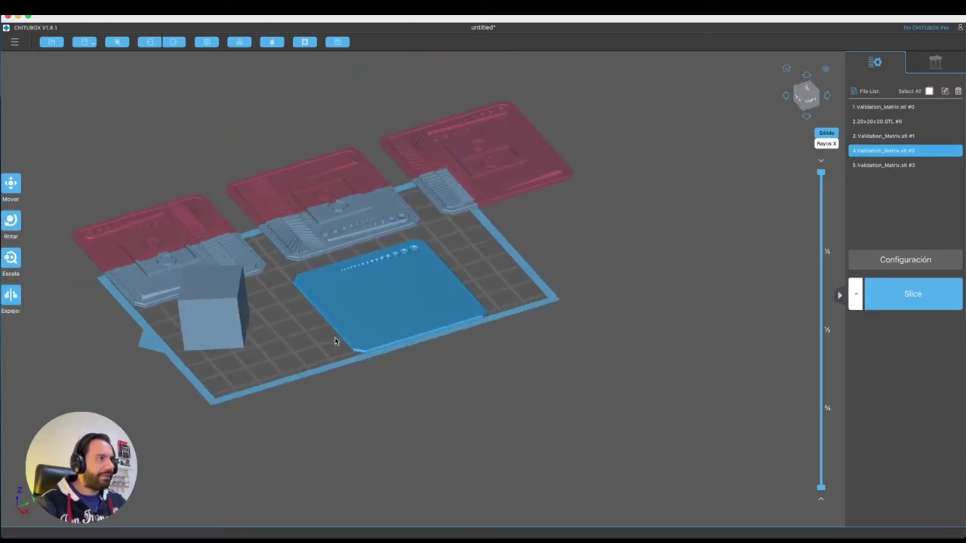
- Delete the 20x20x20 cube, the upside-down matrix copy and the Validation_Matrix.stl #1 copy from the file list
scroll(423, 283, up, 3)
scroll(431, 345, down, 2)
drag(457, 348, 532, 376)
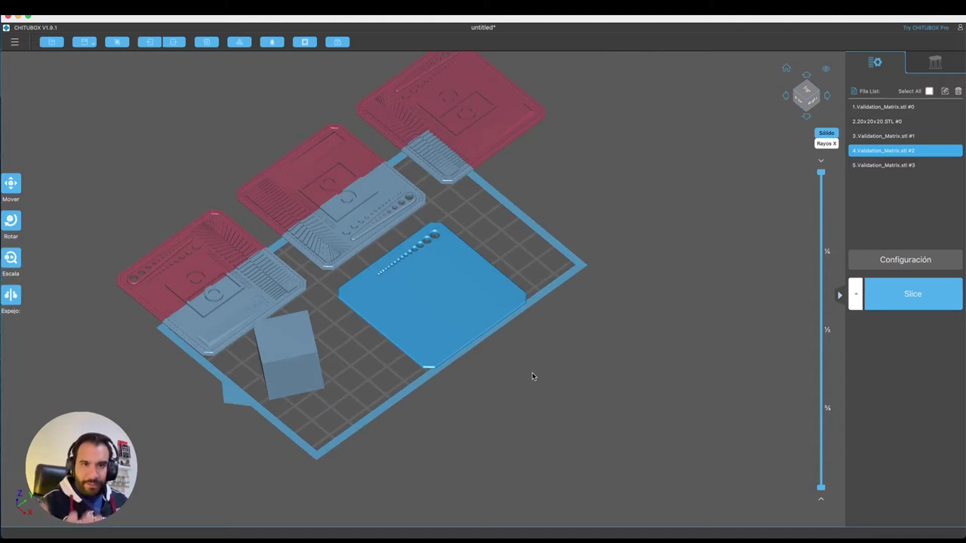
scroll(337, 353, down, 2)
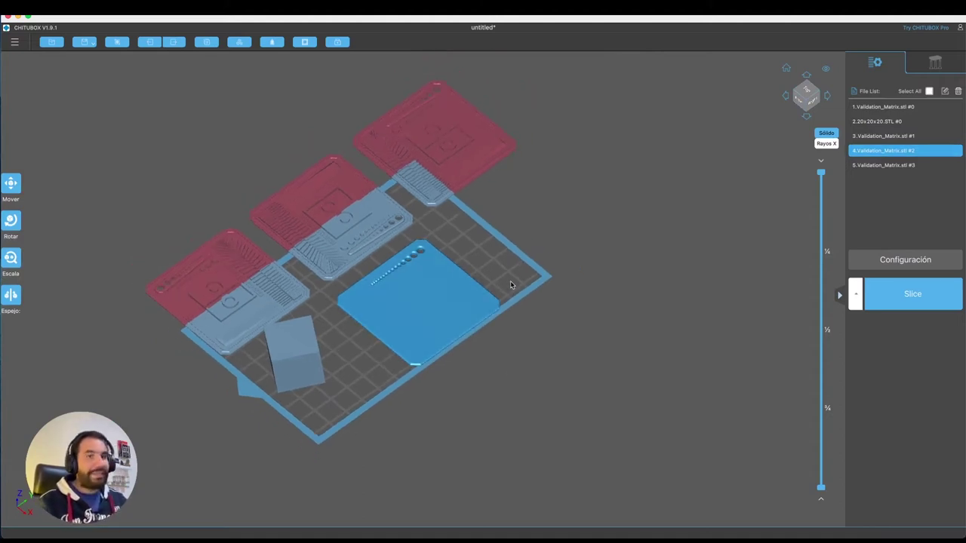
click(887, 122)
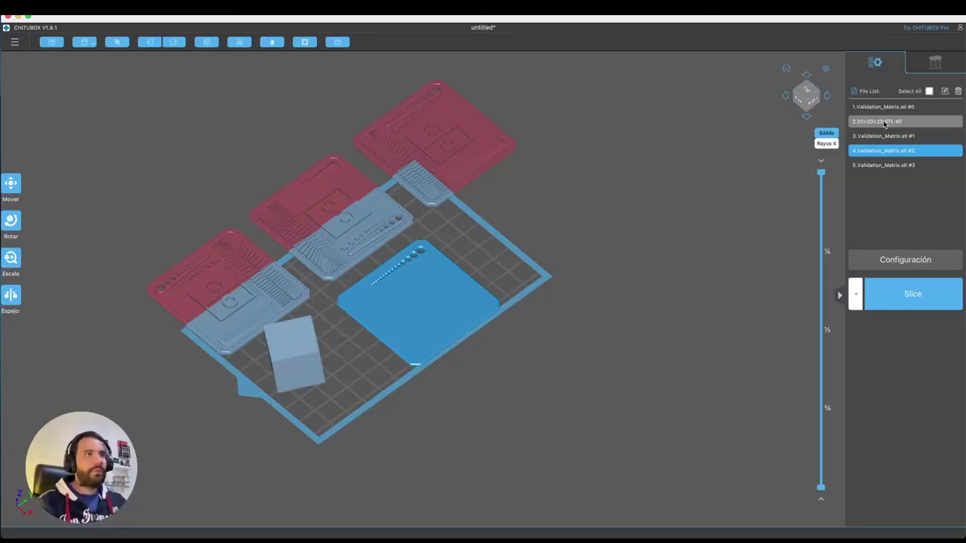
click(957, 91)
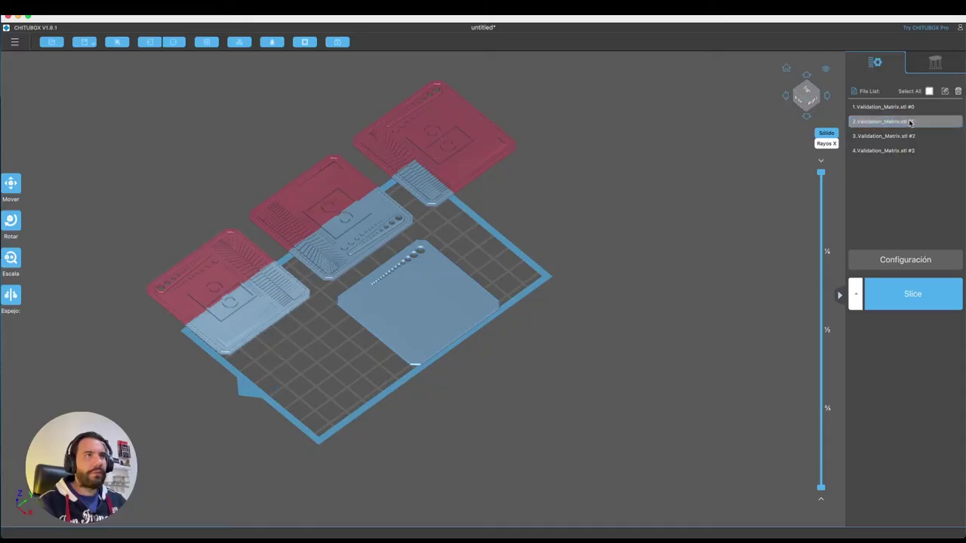
click(957, 92)
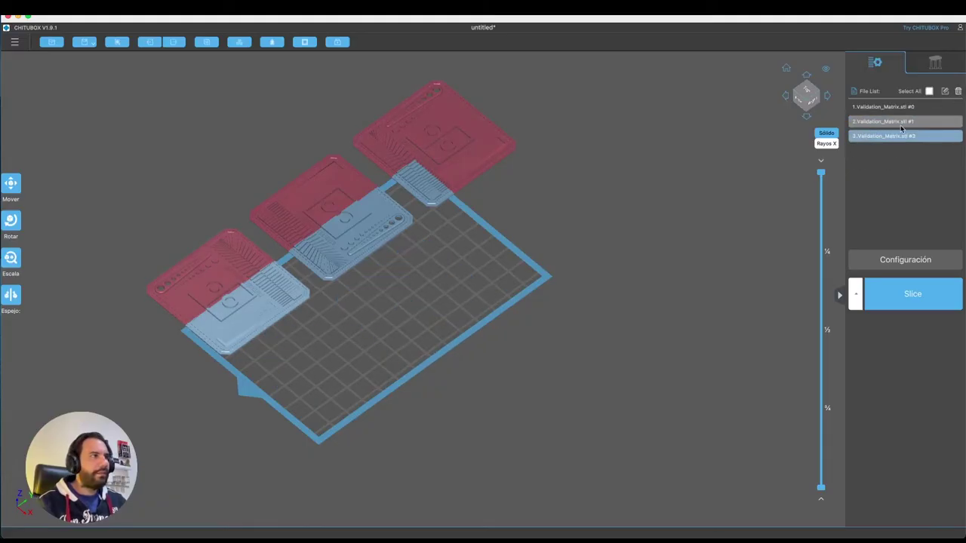
click(957, 92)
- Bring the two remaining matrices onto the build plate, delete copy #3, and move the last one near the plate's centre
drag(349, 216, 323, 317)
drag(447, 168, 449, 285)
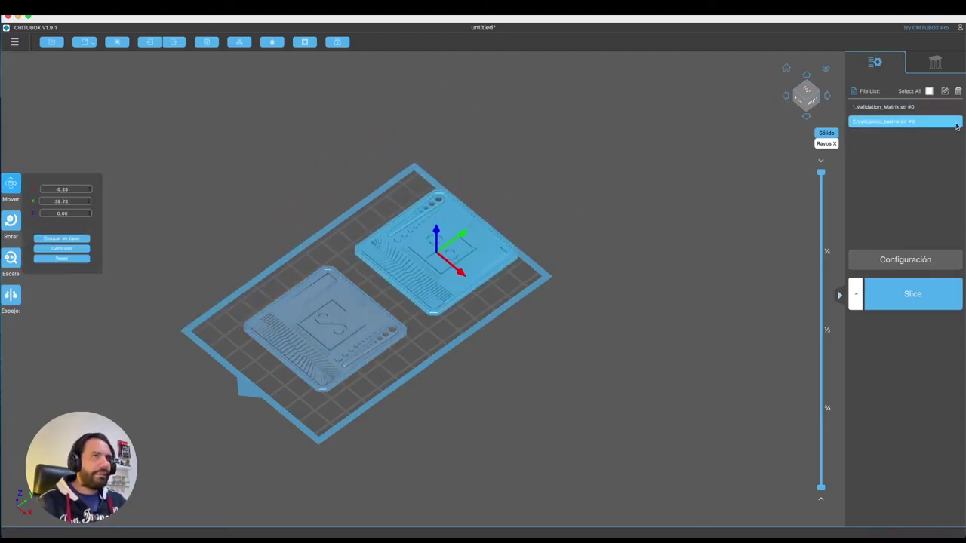
click(958, 91)
drag(343, 332, 385, 304)
- Mirror the validation matrix along X with Mantener el modelo original turned off, and inspect it from several sides
click(11, 294)
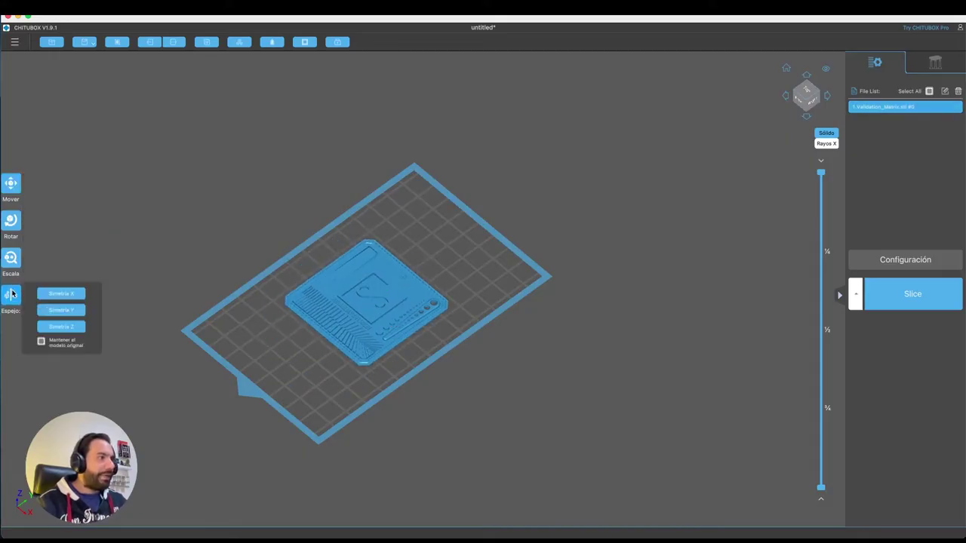
click(42, 341)
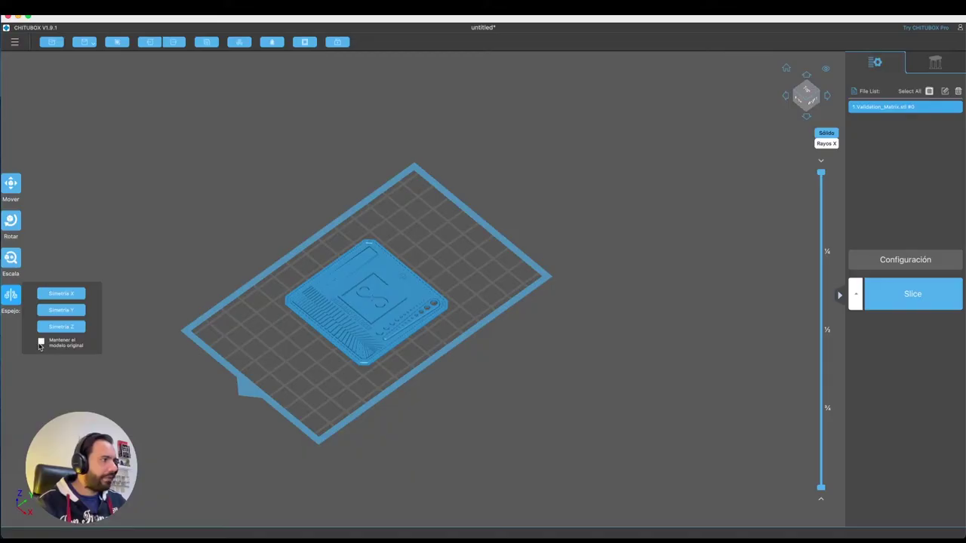
click(64, 293)
drag(553, 258, 528, 294)
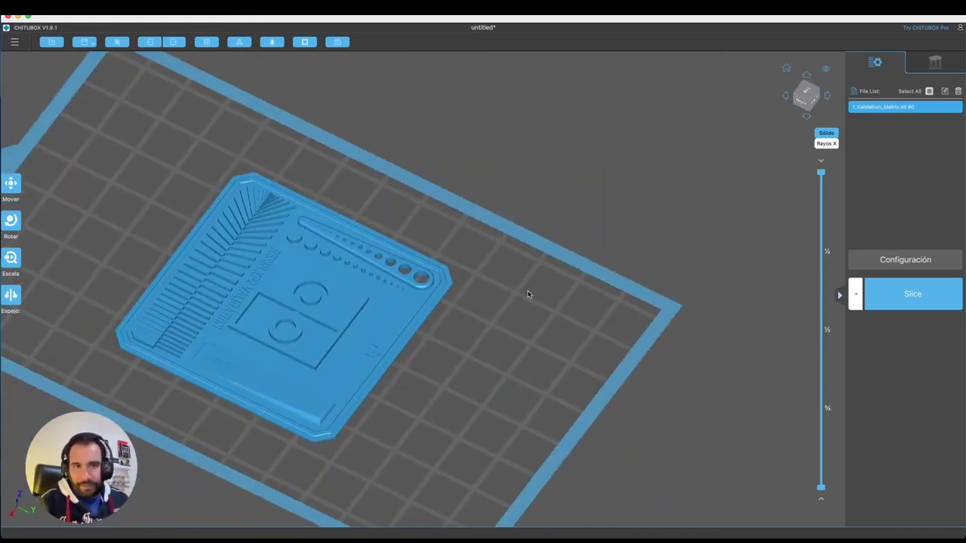
drag(561, 286, 503, 292)
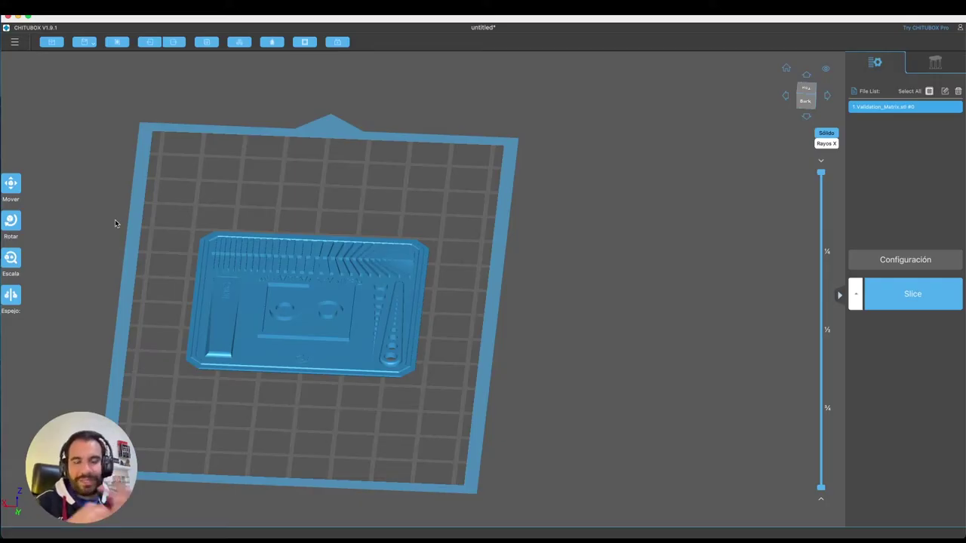
drag(358, 295, 745, 278)
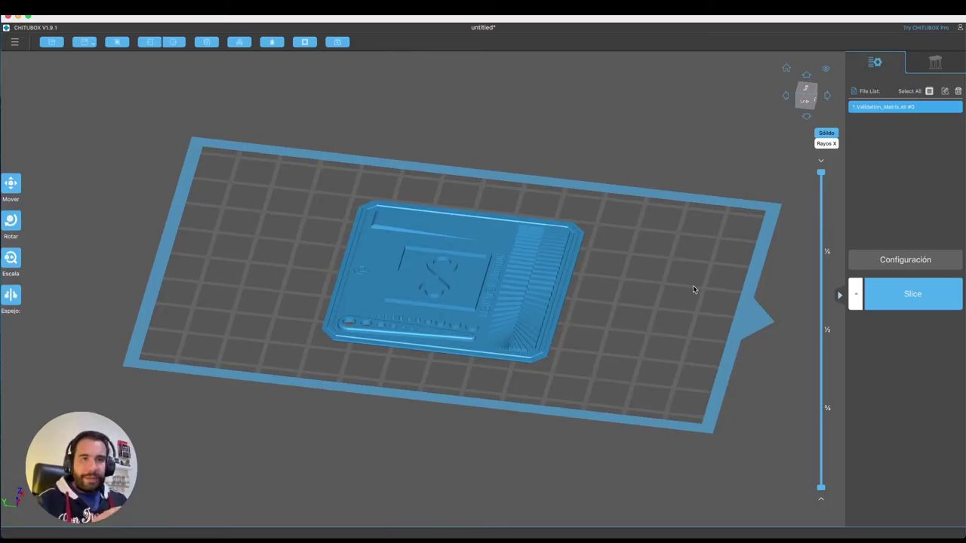
- Look at the Abrir archivo command and the Guardar proyecto options
click(53, 41)
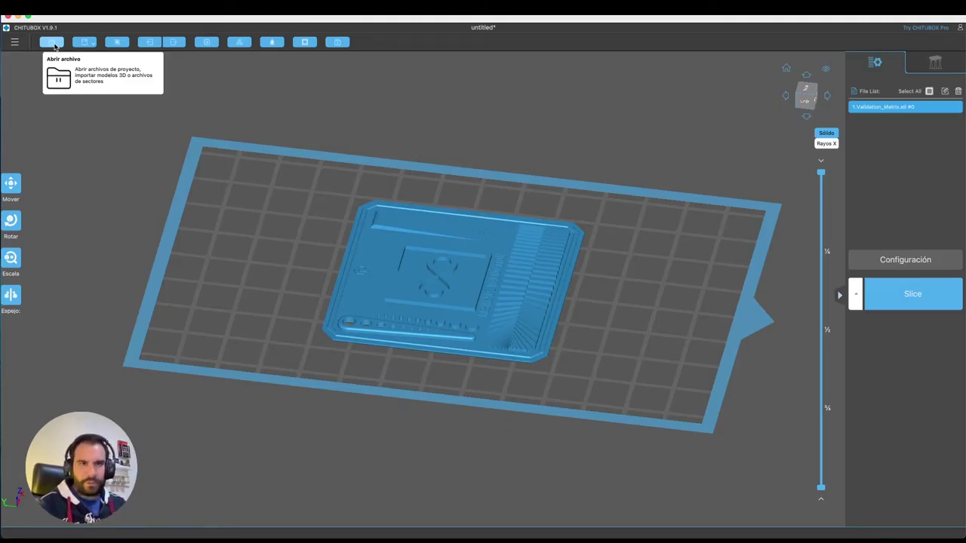
click(92, 45)
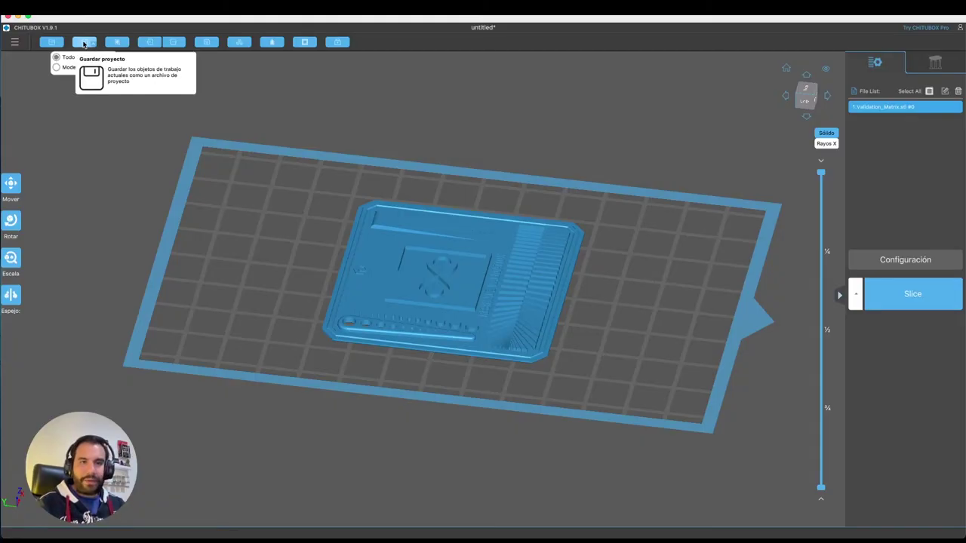
click(301, 240)
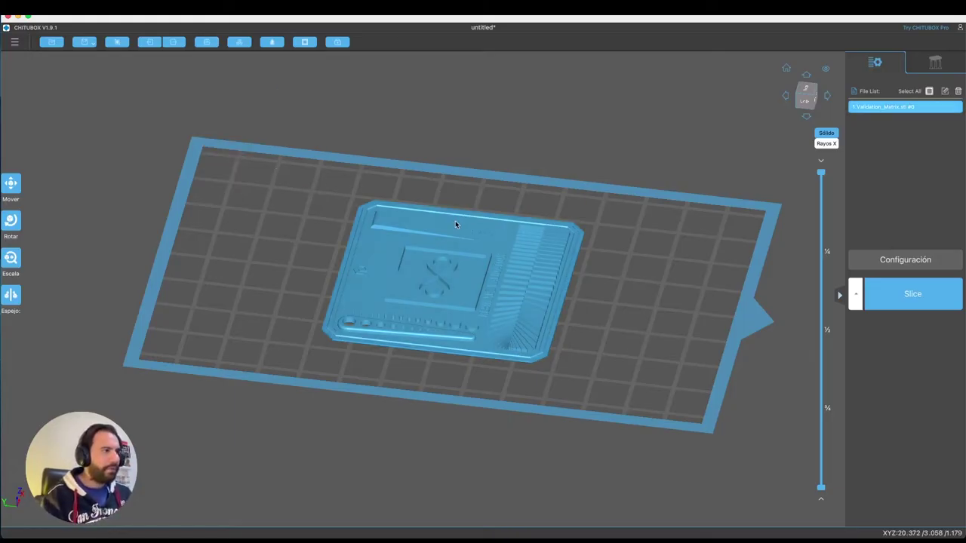
- Paste a duplicate of the validation matrix and place the two matrices side by side on the build plate
scroll(536, 248, down, 5)
scroll(537, 252, up, 1)
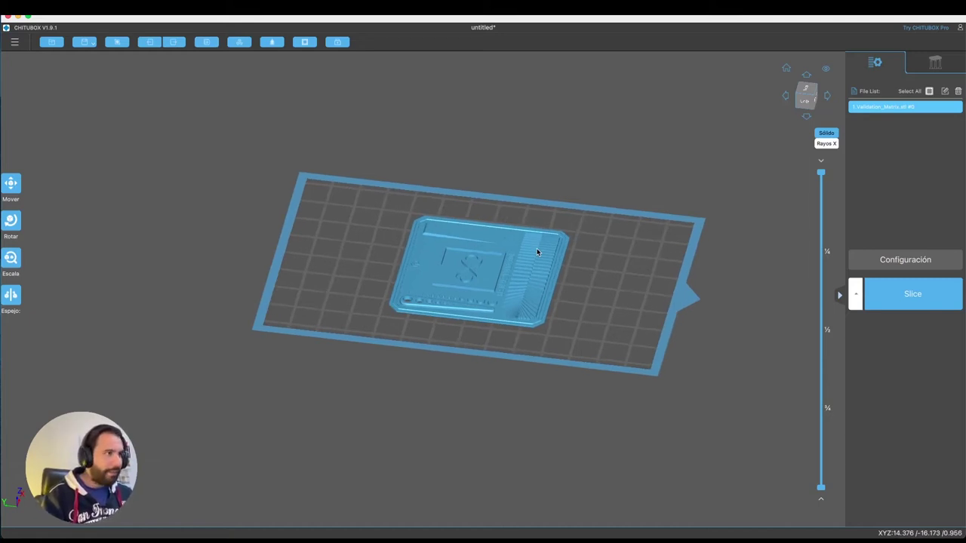
key(ctrl+v)
click(385, 256)
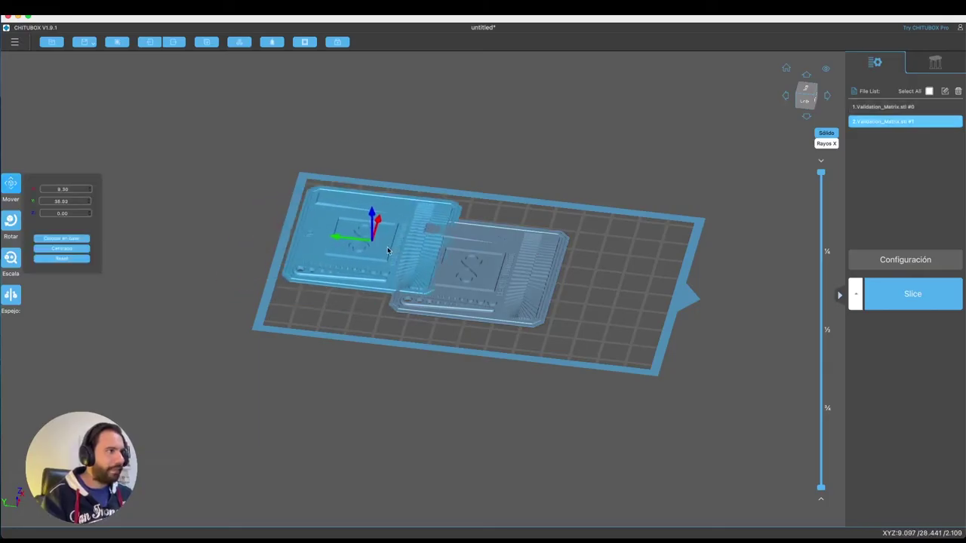
drag(466, 264, 541, 261)
click(372, 259)
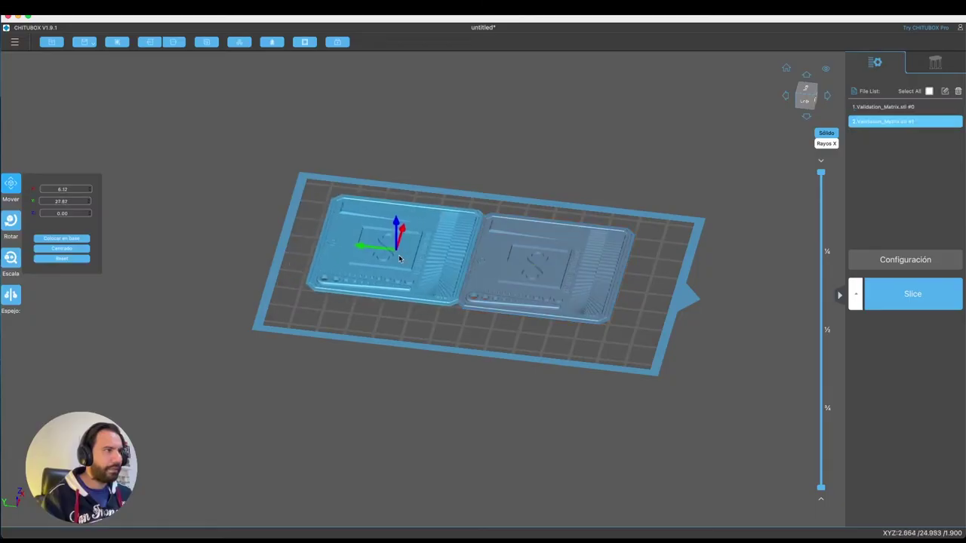
- Clone the selected matrix as a third model, move the new copy toward the plate, and delete it
drag(632, 257, 556, 260)
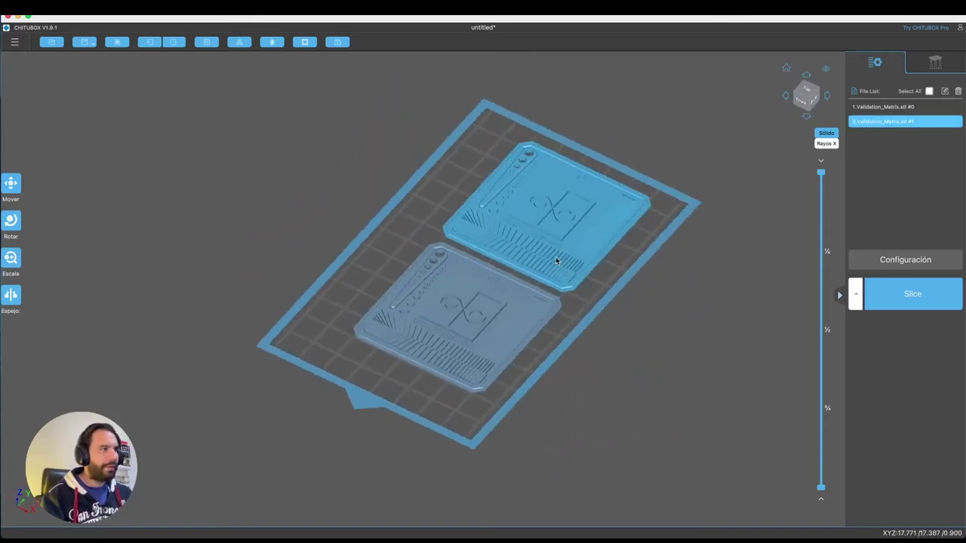
click(206, 41)
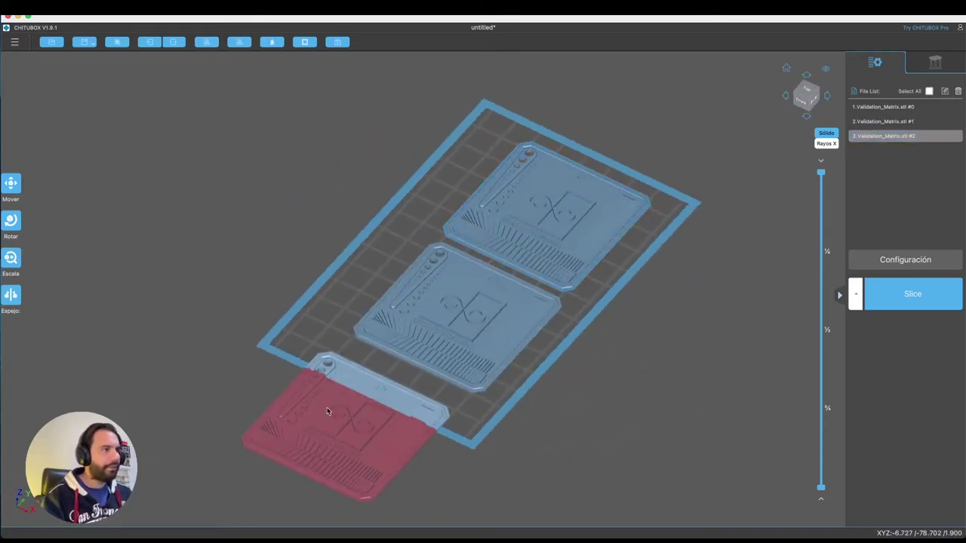
drag(327, 410, 376, 318)
click(958, 92)
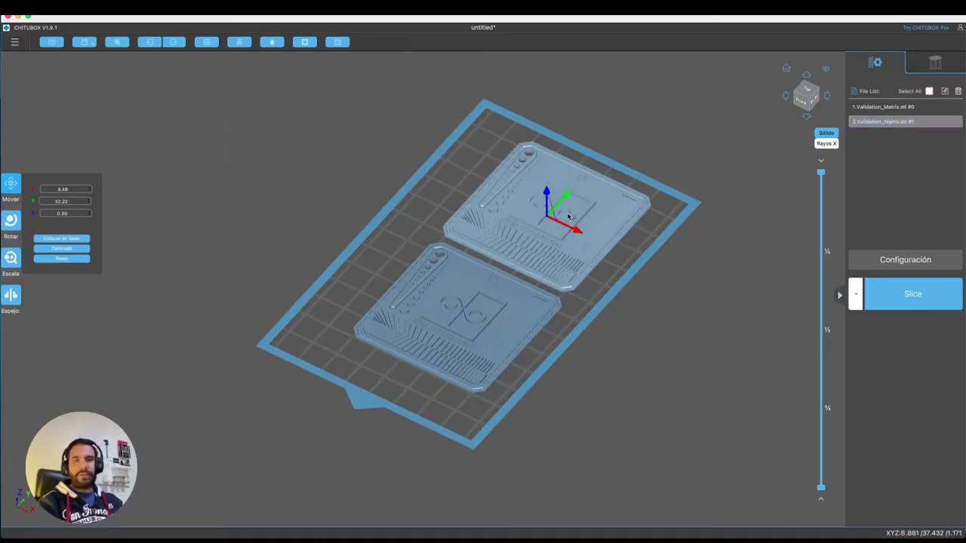
- Move both matrices off the build plate and arrange them automatically with the Centro option
click(609, 308)
click(530, 226)
drag(529, 227, 659, 124)
drag(422, 295, 326, 95)
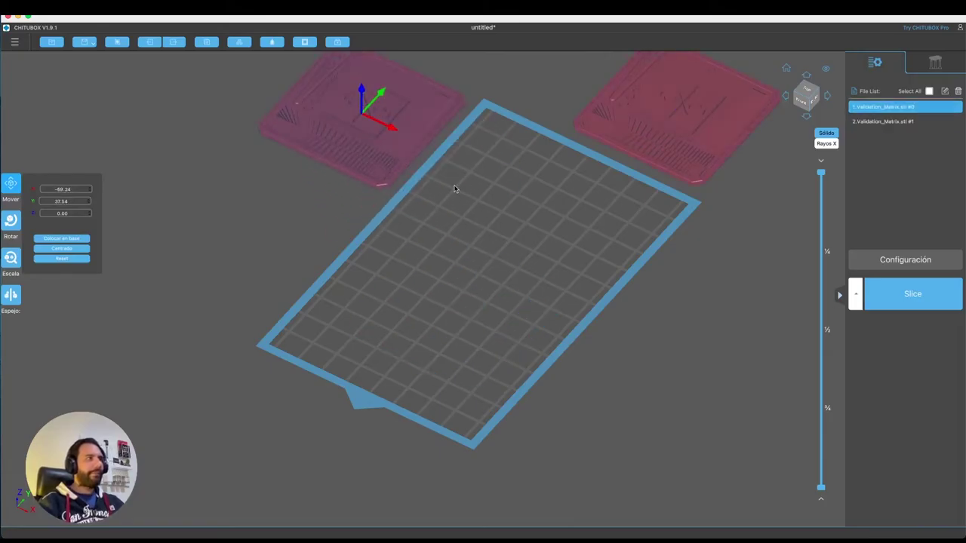
click(239, 42)
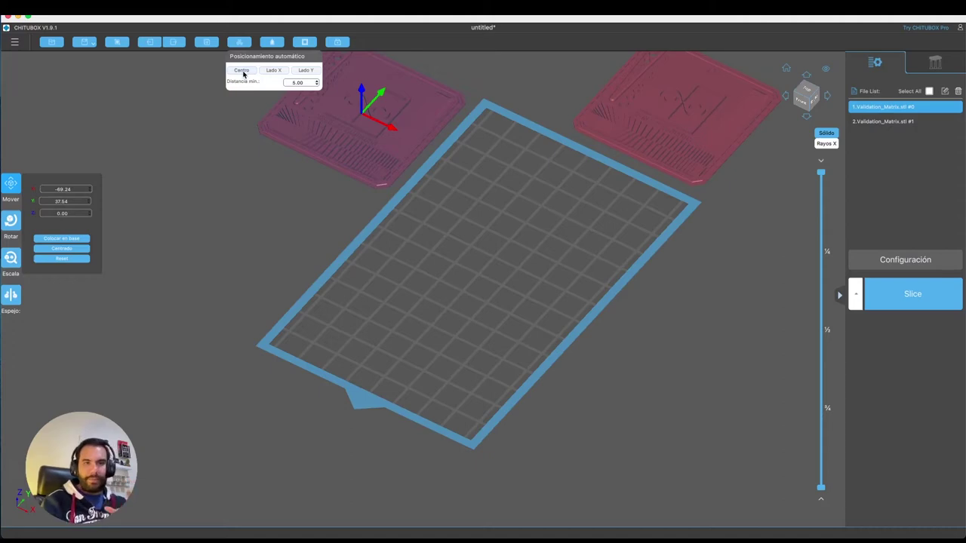
click(241, 70)
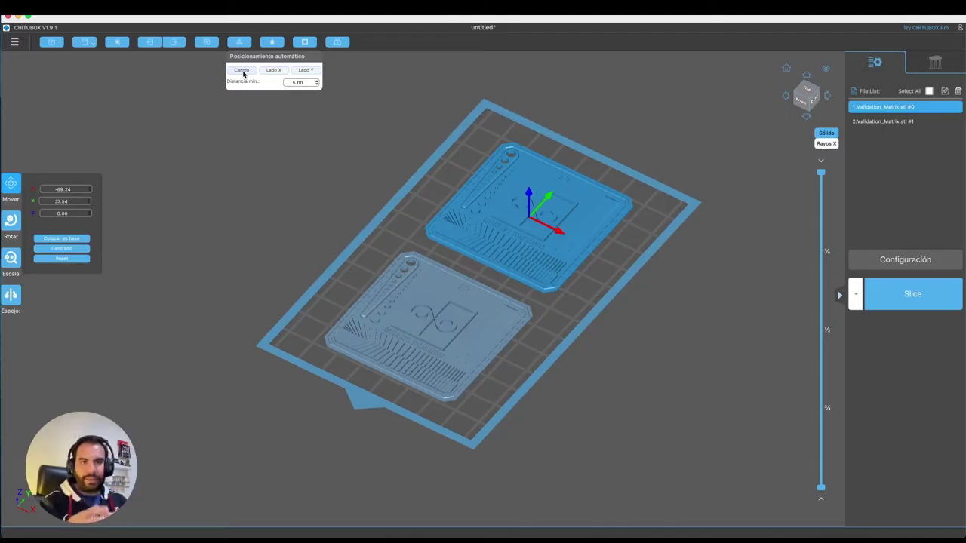
- Take both full-size matrices out of position again and arrange them automatically with the Lado X option
drag(593, 224, 695, 123)
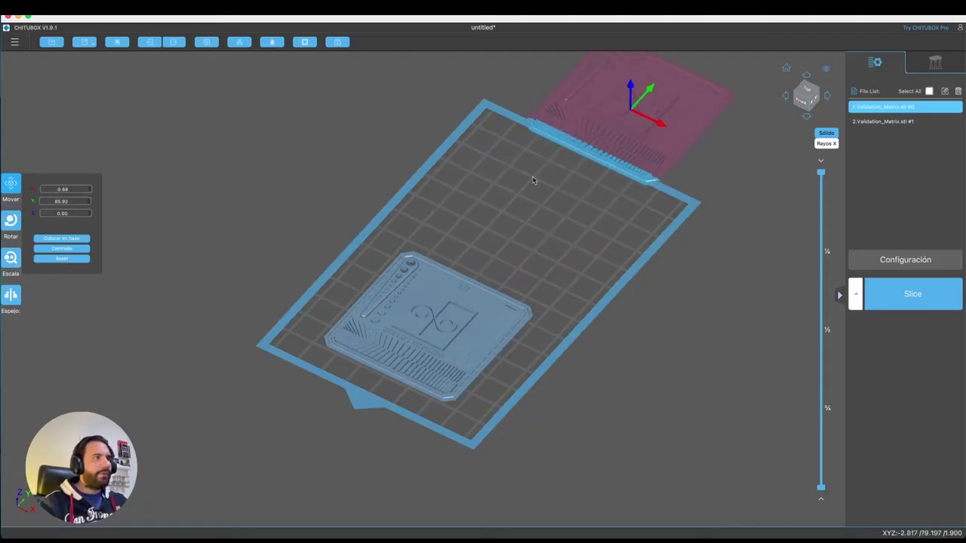
drag(422, 316, 369, 38)
click(239, 41)
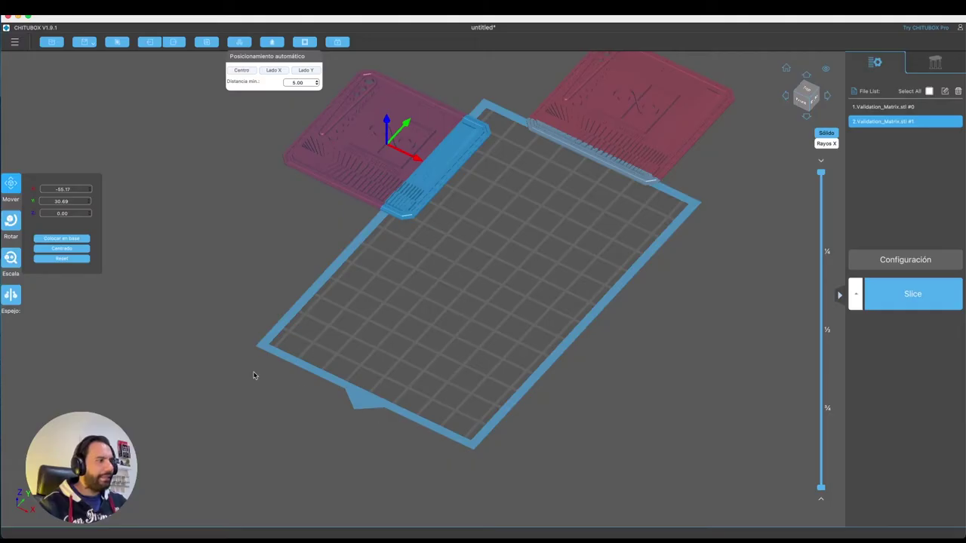
drag(349, 407, 313, 414)
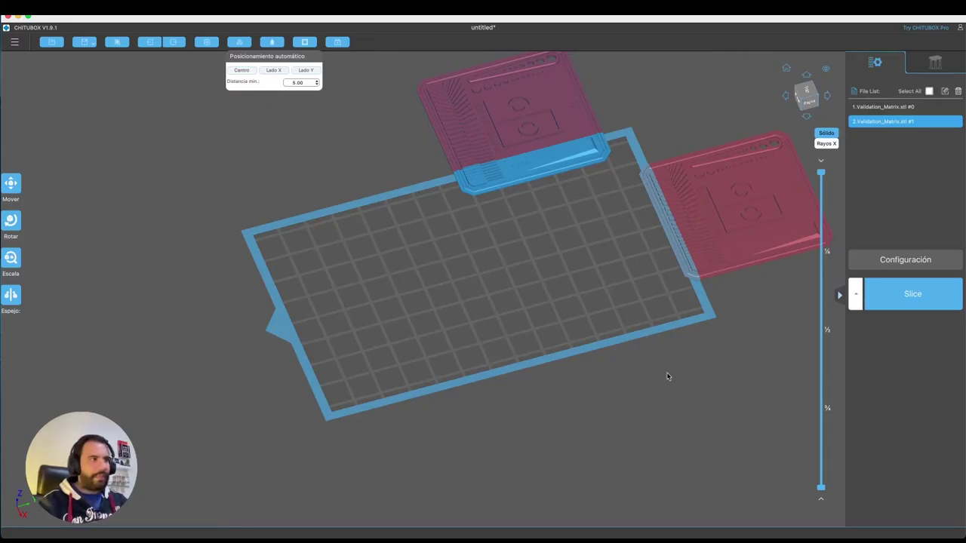
click(273, 69)
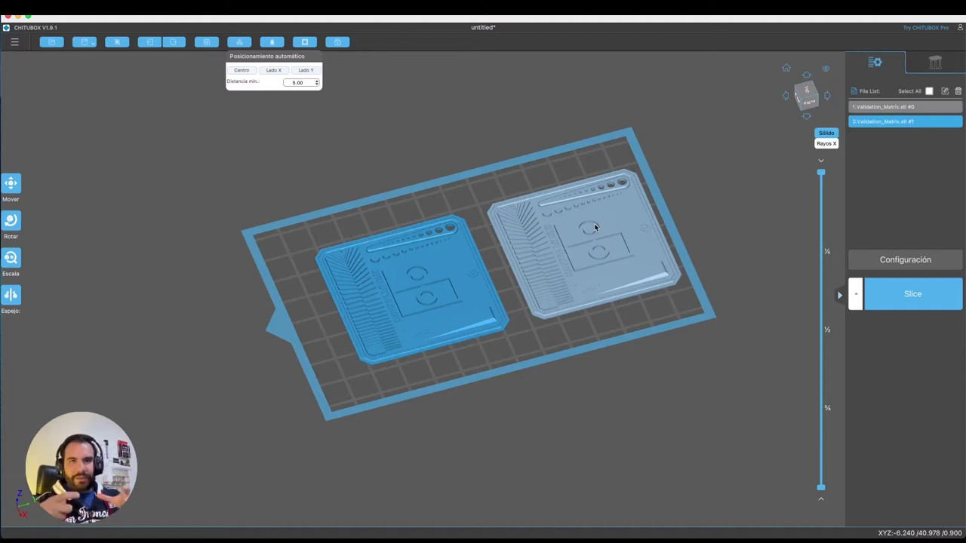
- Scale matrix #1 down to 36% and matrix #0 down to 30%, keeping Bloquear relación on
click(420, 259)
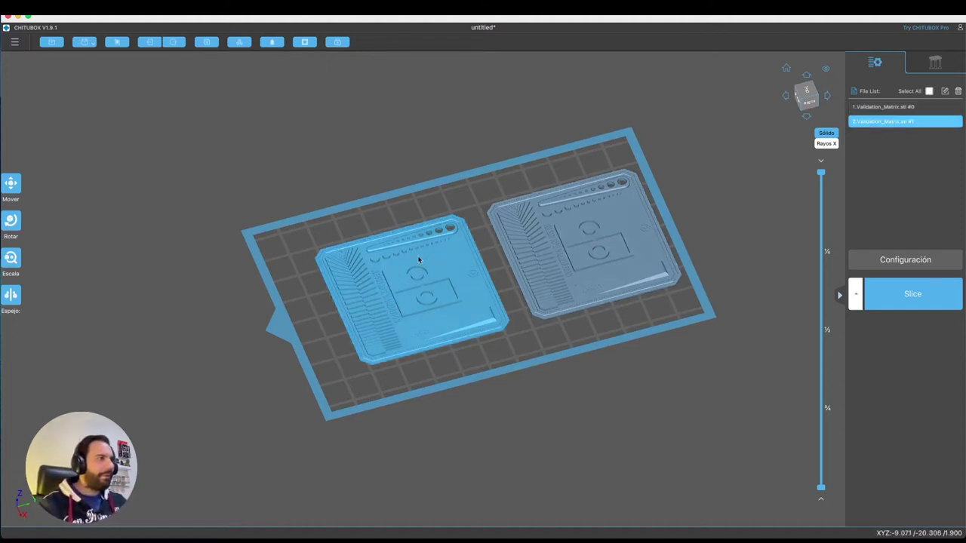
click(10, 258)
mouse_move(449, 281)
mouse_down()
mouse_move(427, 280)
mouse_move(451, 280)
mouse_up()
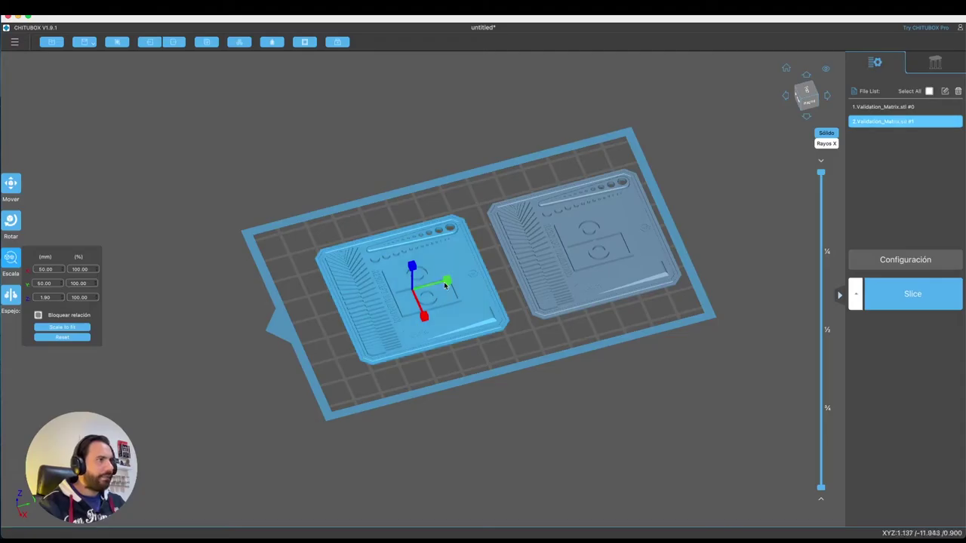
drag(417, 284, 407, 291)
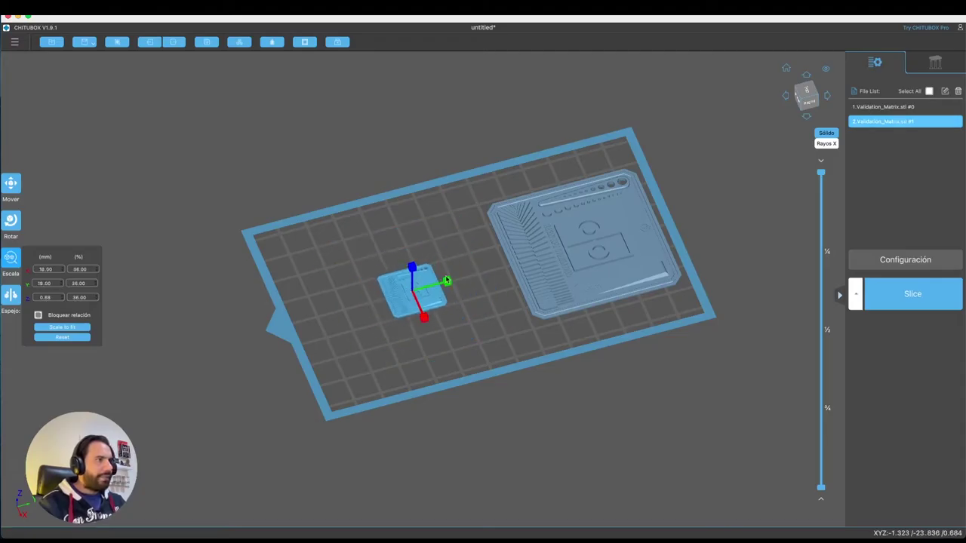
click(597, 242)
drag(600, 240, 582, 238)
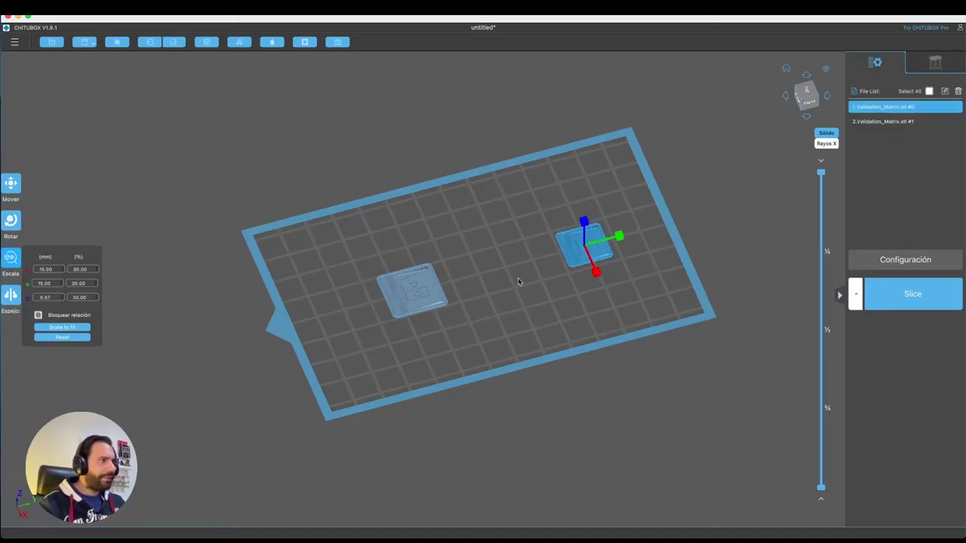
click(573, 295)
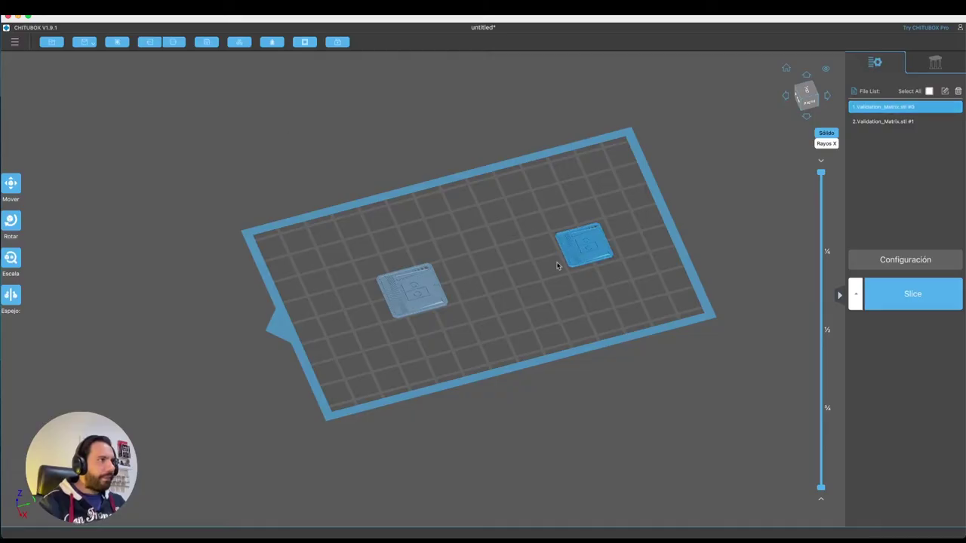
- Move the two shrunken matrices past the plate's edge and auto-position them along Lado X
drag(422, 289, 491, 136)
click(584, 246)
drag(583, 245, 577, 127)
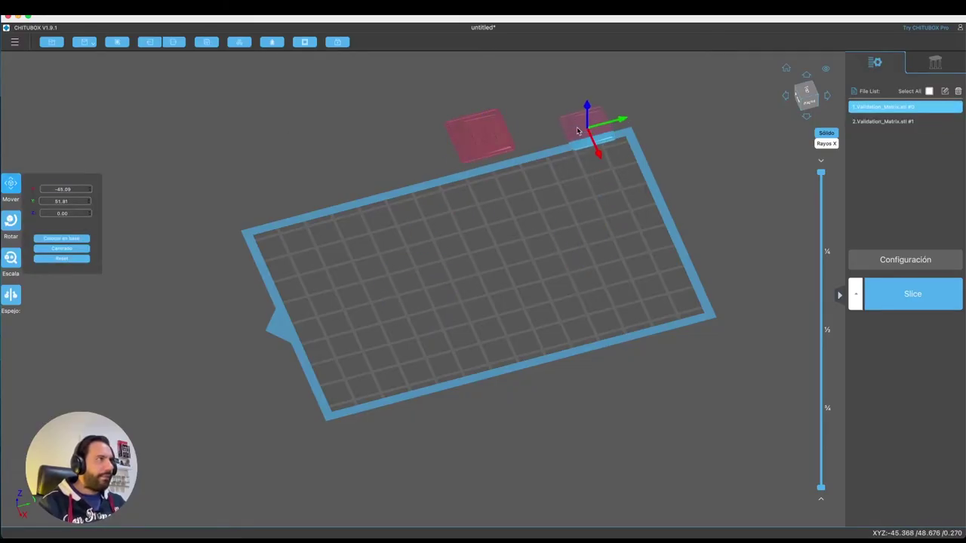
click(247, 44)
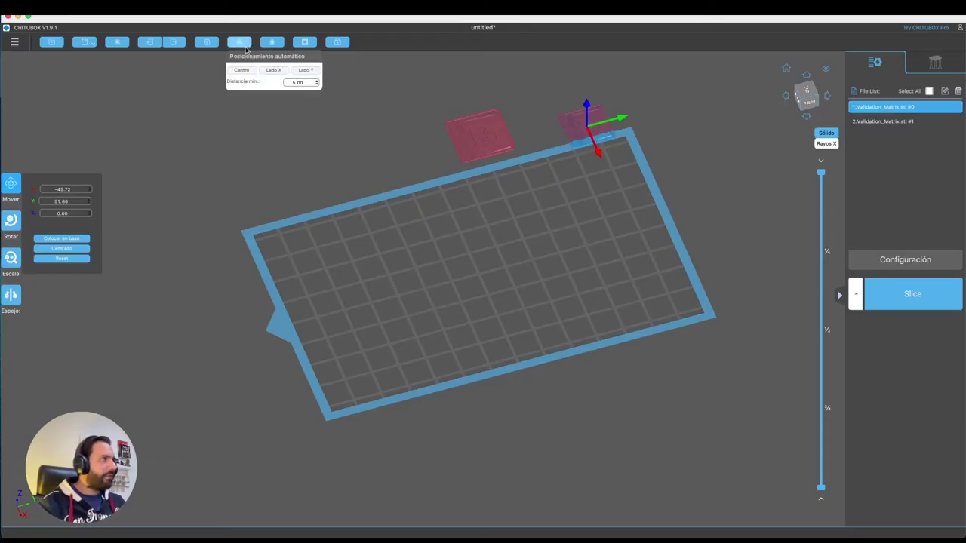
click(274, 70)
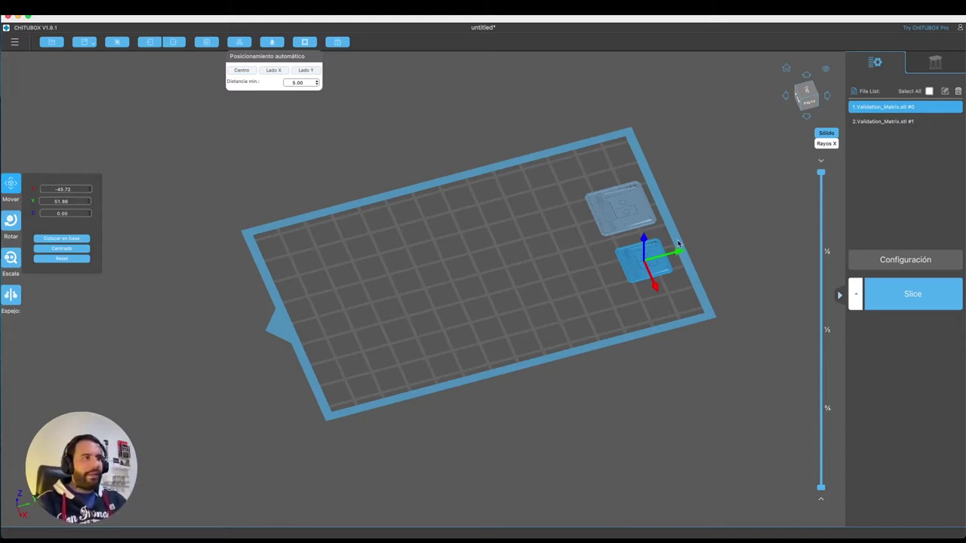
- Arrange the two shrunken matrices automatically with the Lado Y option and scale matrix #0 to 100%
click(305, 70)
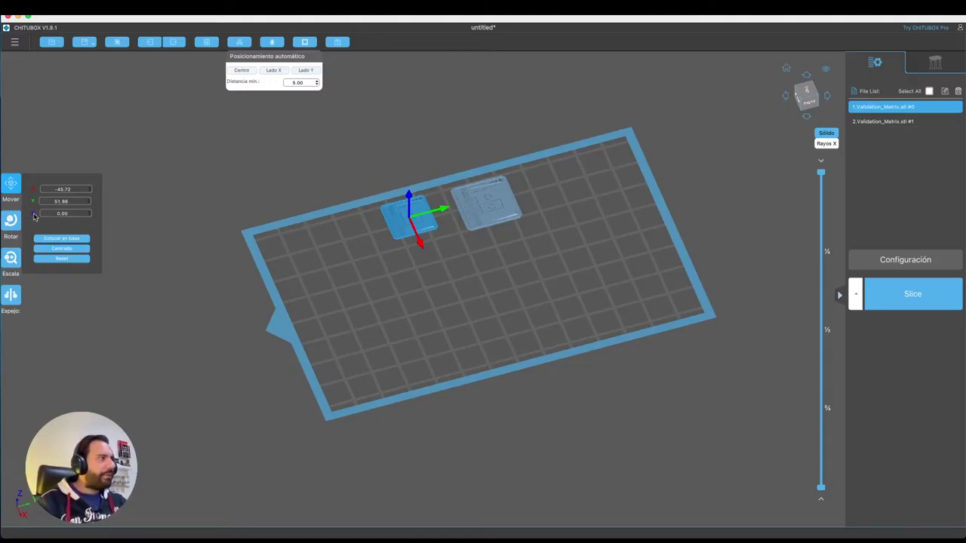
click(10, 257)
double_click(85, 269)
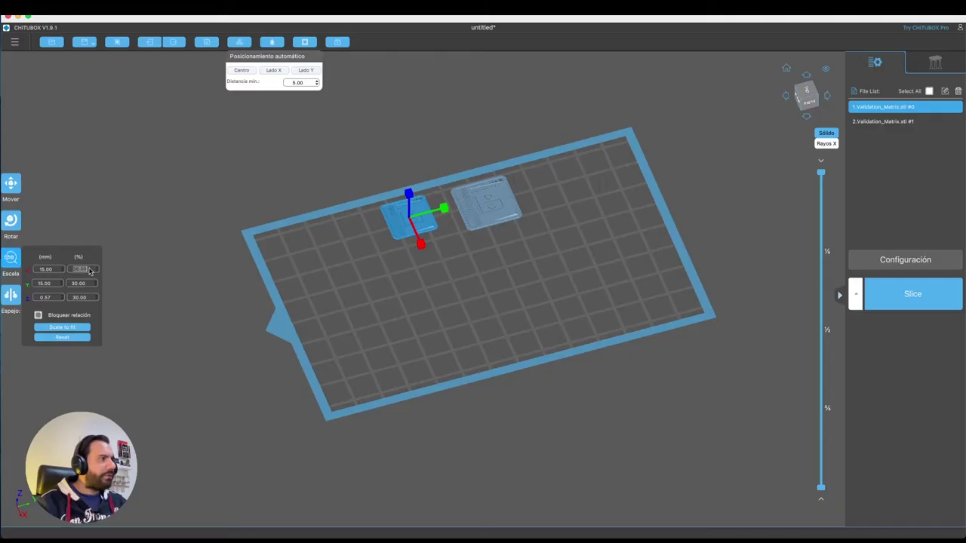
text(100)
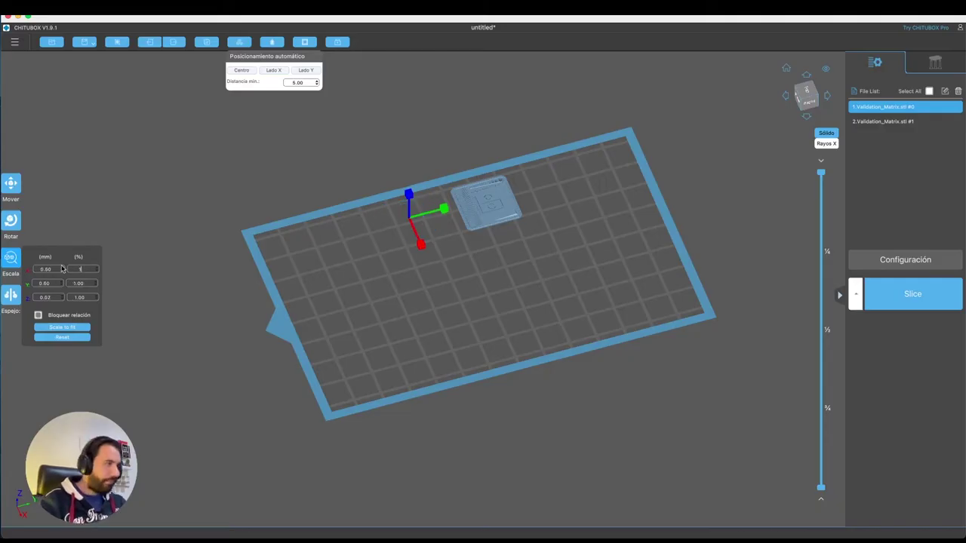
- Move full-size matrix #0 to the middle of the plate and the small matrix #1 beside the plate's far short edge
click(11, 183)
drag(399, 253, 494, 311)
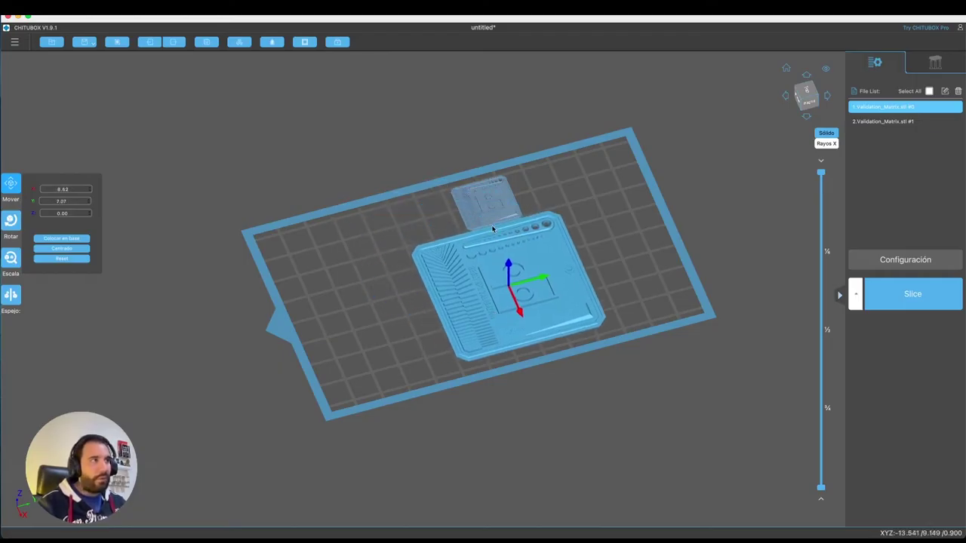
drag(489, 202, 620, 200)
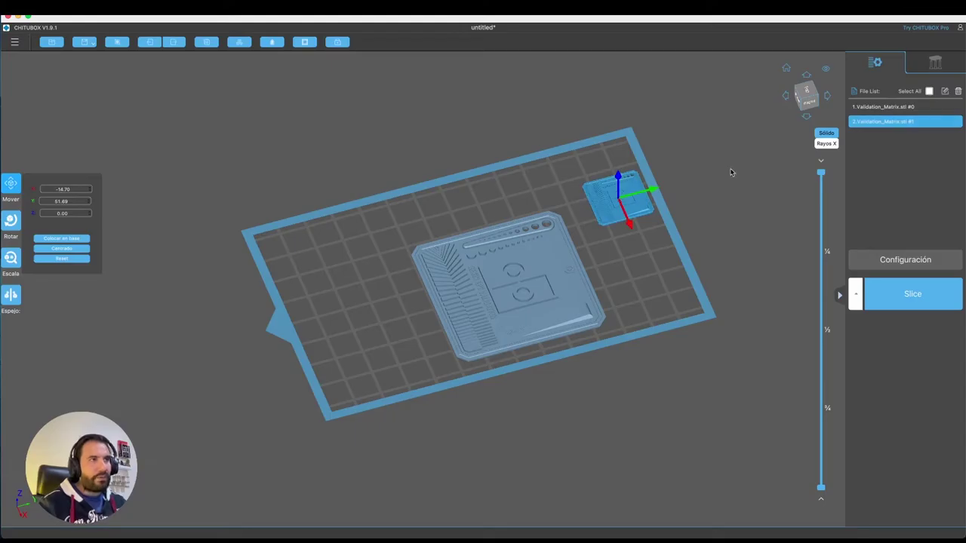
drag(522, 256, 517, 240)
click(617, 196)
drag(617, 196, 618, 205)
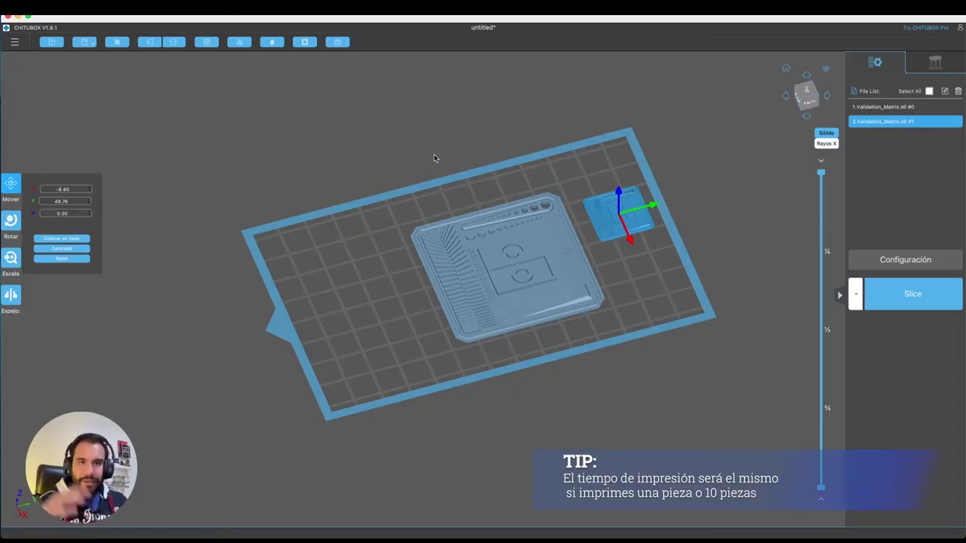
click(492, 241)
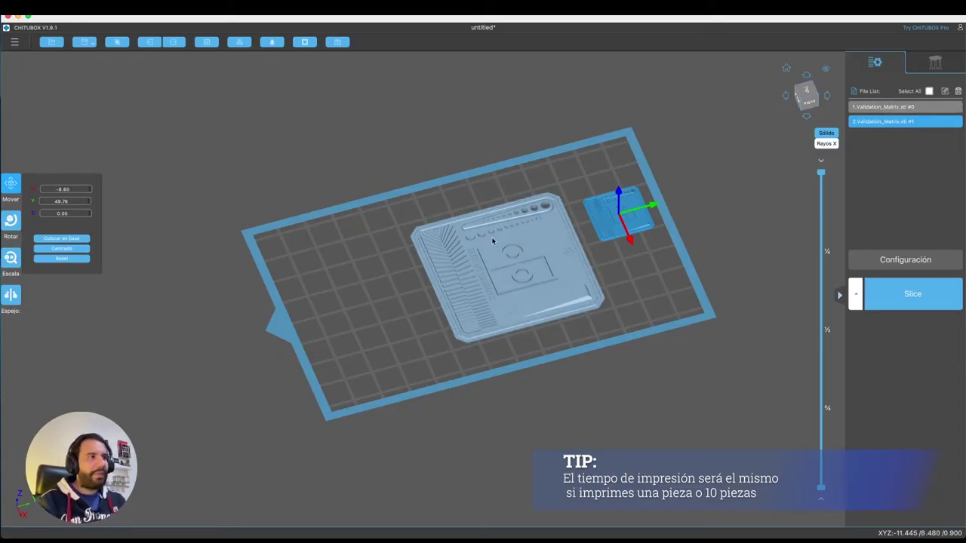
drag(492, 242, 453, 239)
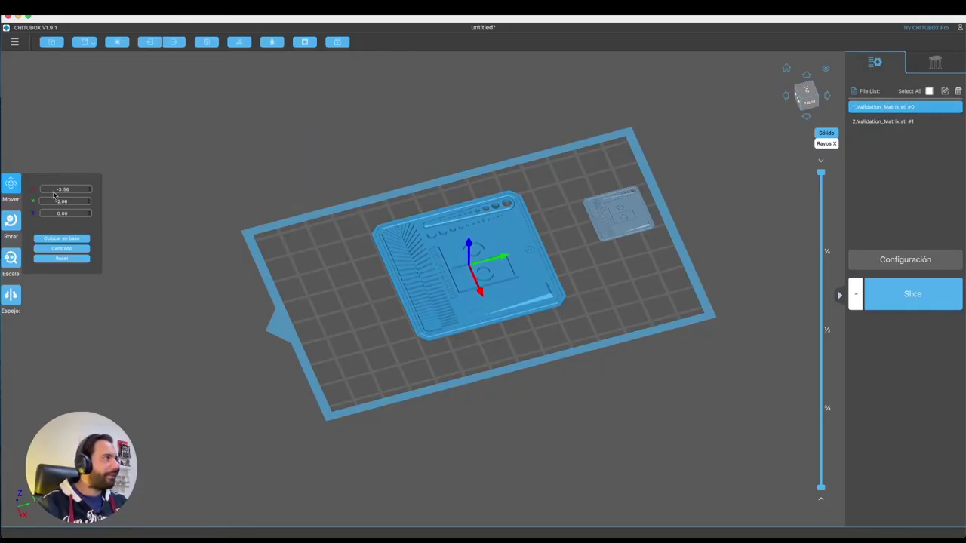
- Load the 20x20x20.STL example cube onto the build plate and select it
click(15, 42)
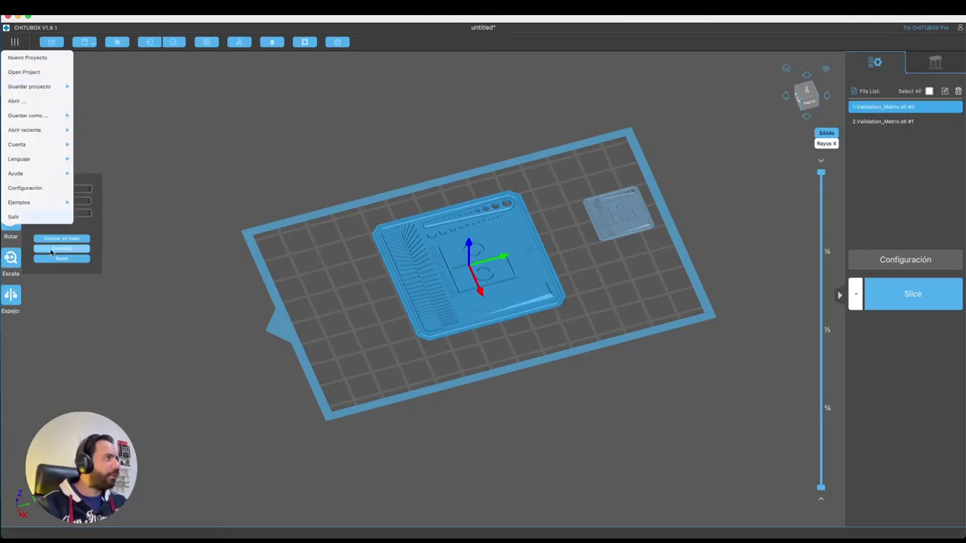
mouse_move(43, 201)
click(95, 58)
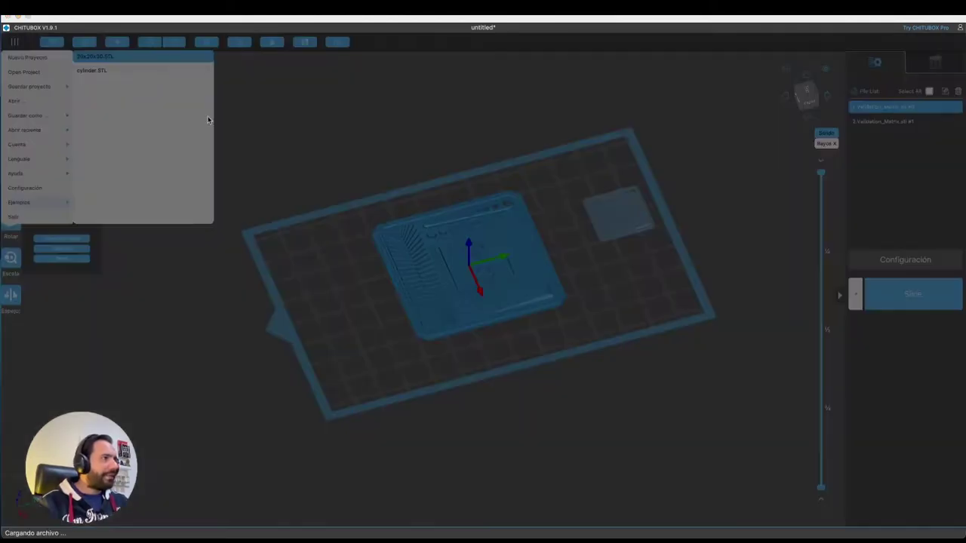
click(345, 233)
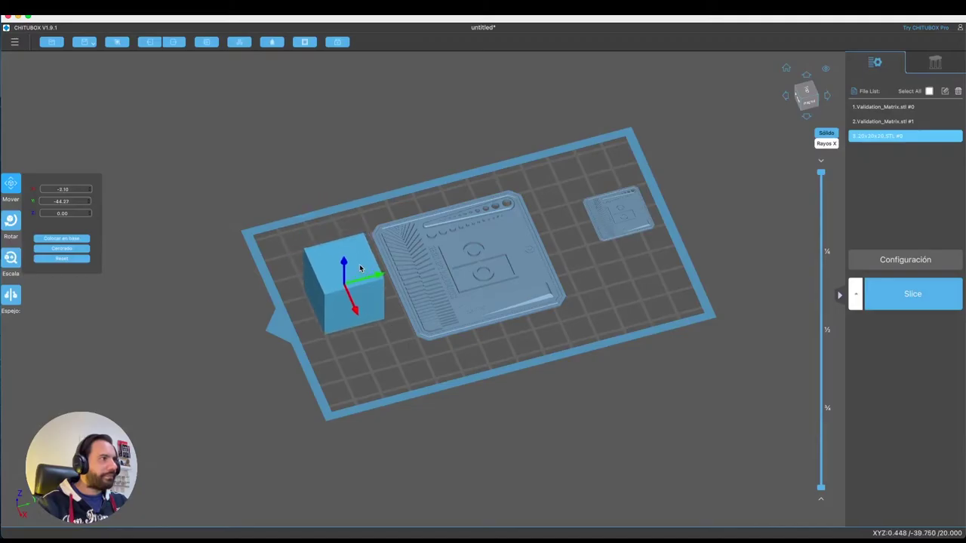
- Move both matrices past the build plate's far edge and bring the cube to the middle of the plate
drag(555, 279, 725, 200)
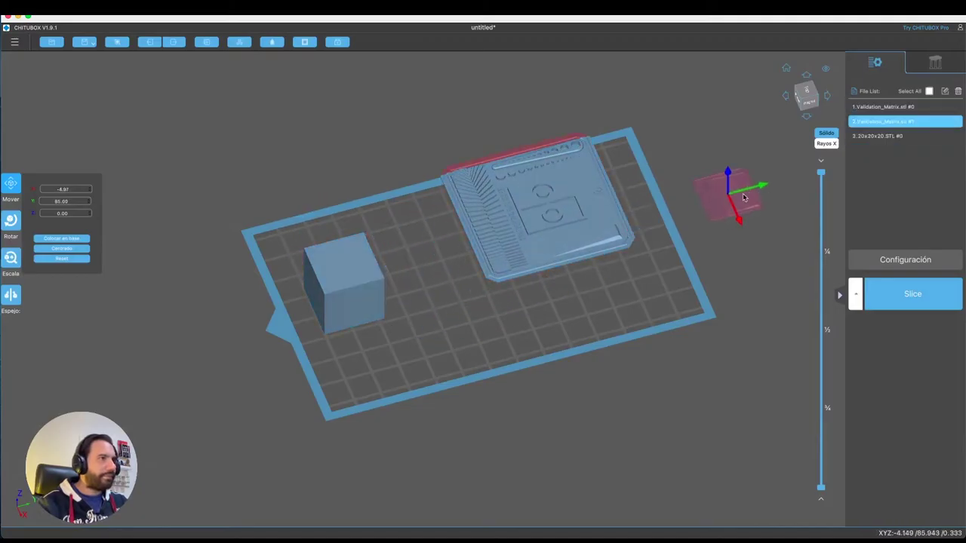
drag(581, 213, 690, 133)
drag(329, 276, 498, 247)
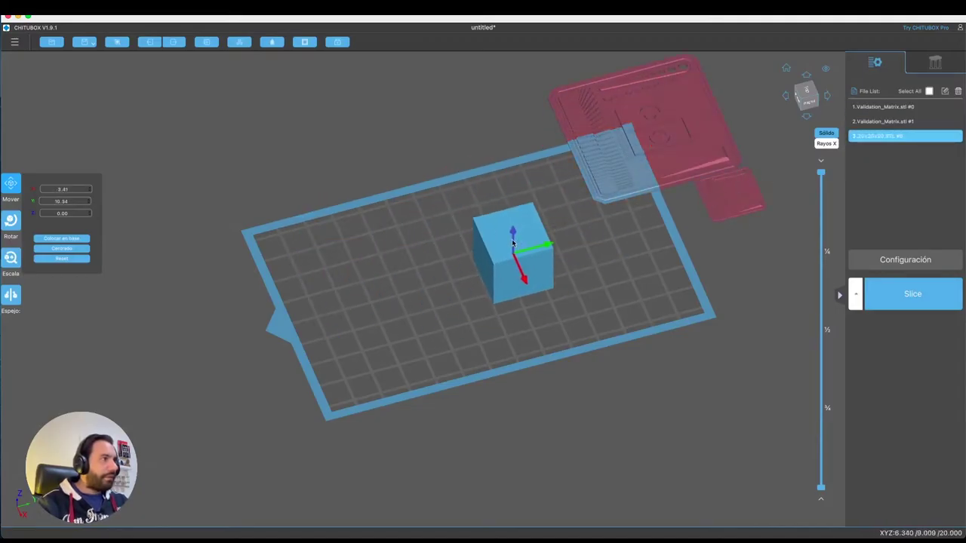
scroll(555, 264, up, 4)
scroll(554, 262, down, 3)
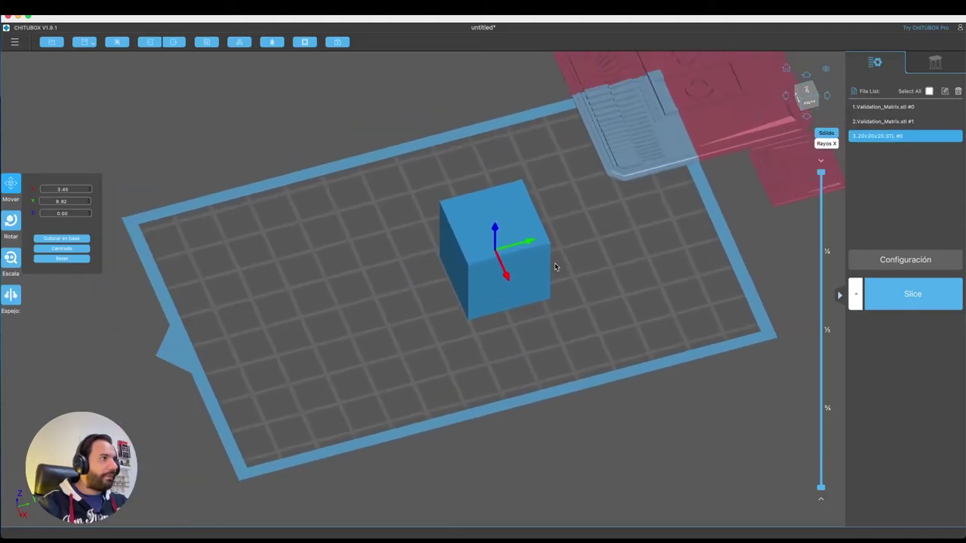
scroll(554, 266, up, 2)
drag(551, 267, 607, 273)
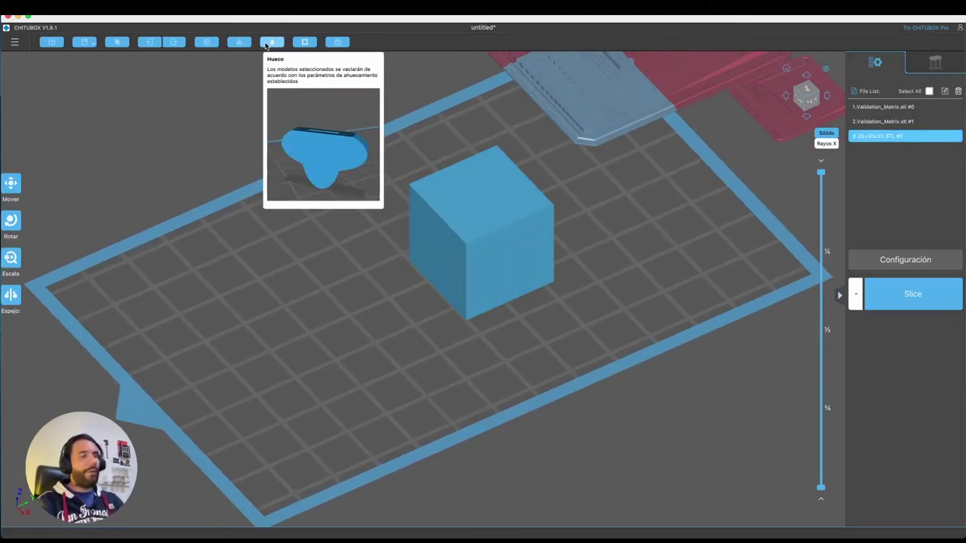
- Move matrix #0 completely off the build plate so only the cube is left on it
click(436, 220)
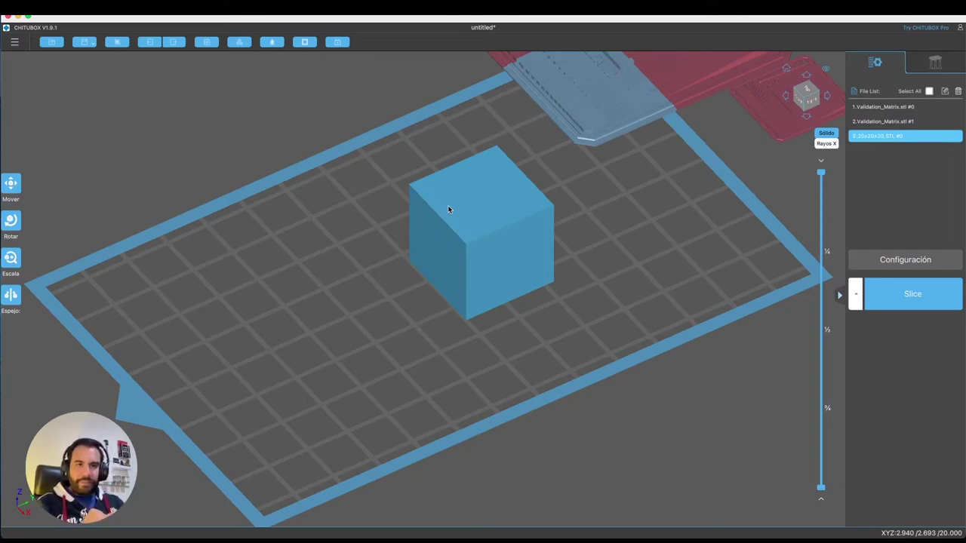
right_drag(448, 209, 574, 194)
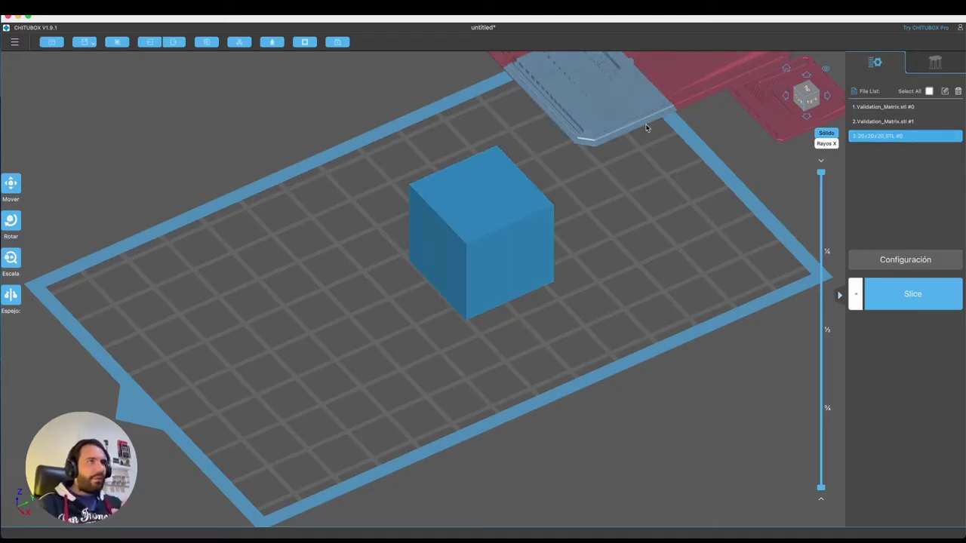
right_drag(647, 127, 654, 102)
click(631, 96)
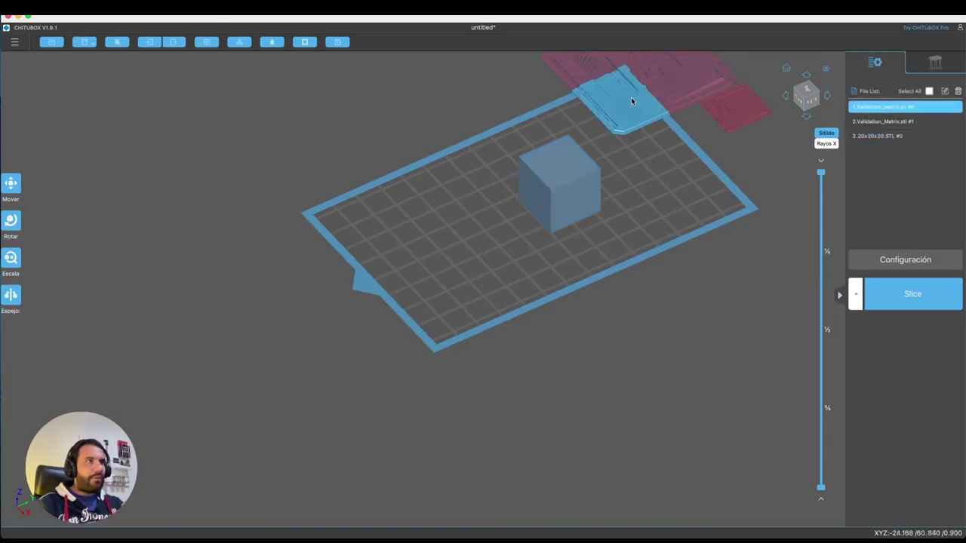
drag(658, 96, 693, 62)
- Slice the solid cube despite the out-of-bounds matrices, check its resin volume, cost and print time, and return to the model view
click(879, 136)
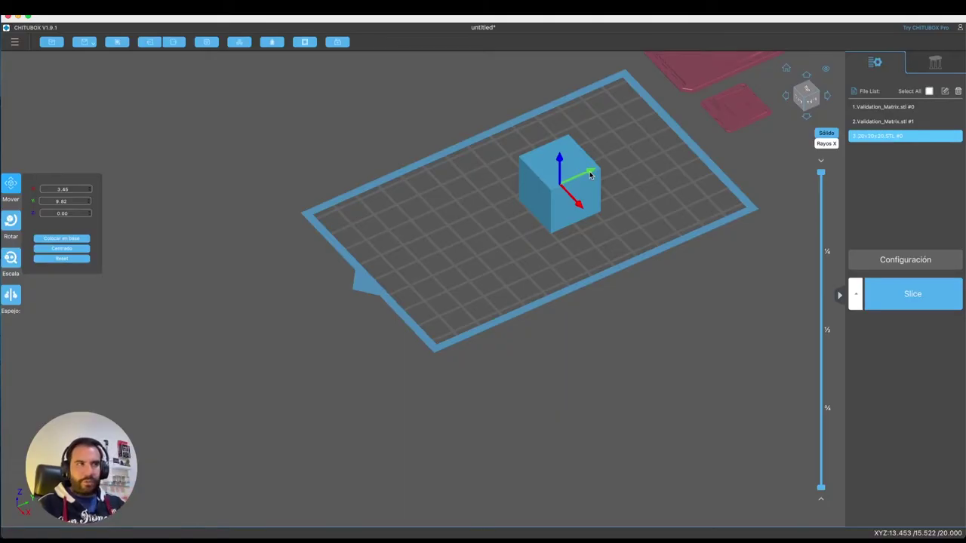
click(913, 298)
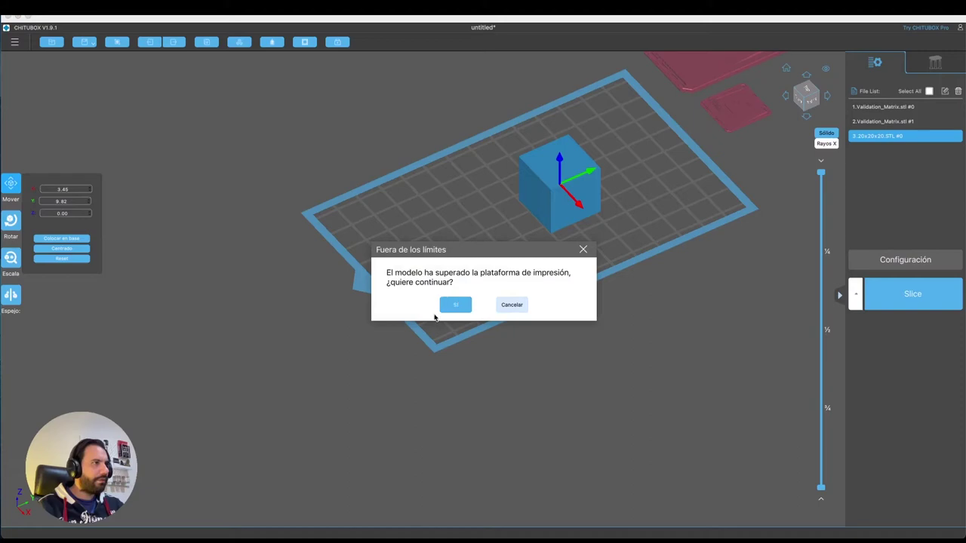
click(455, 306)
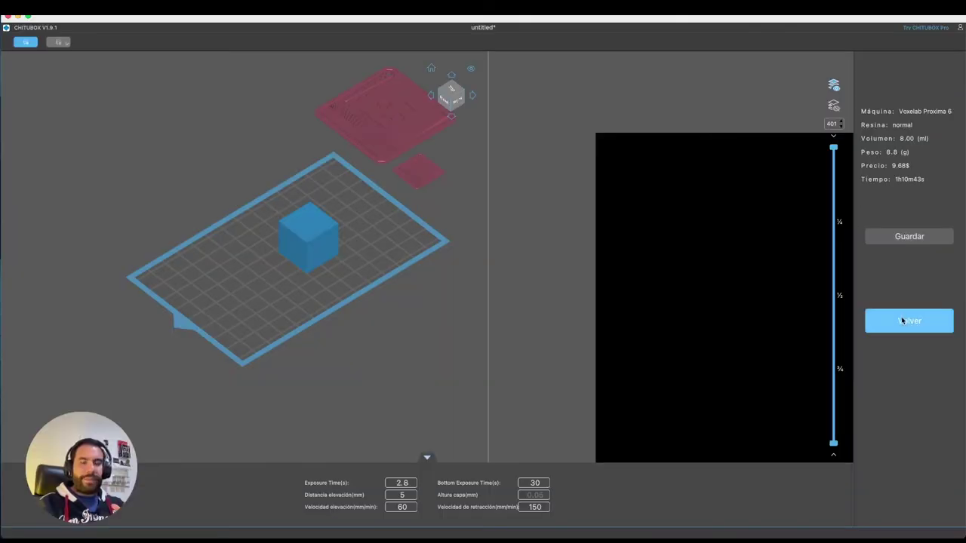
click(905, 321)
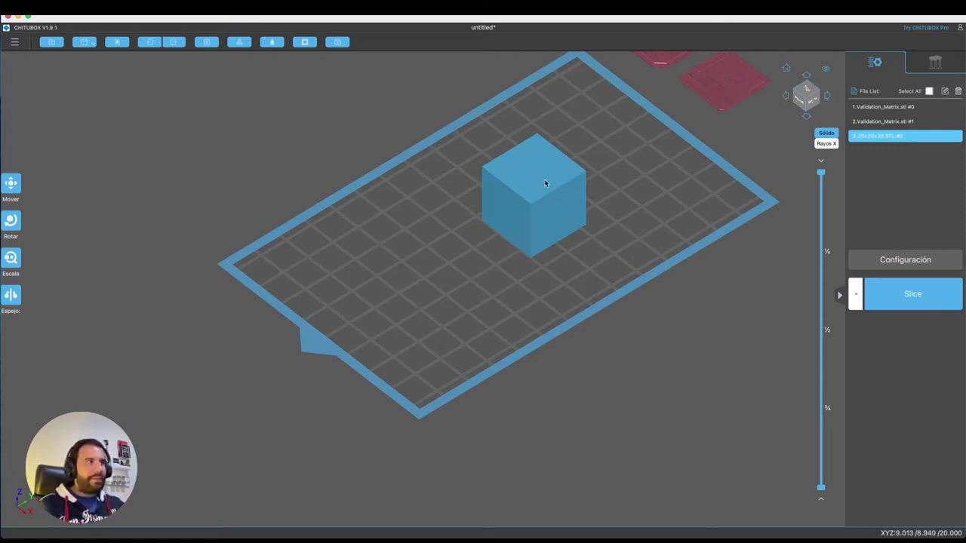
- Hollow the cube with a 1.20 mm wall thickness, 0.00% precision, no infill structure and the Interior option
drag(548, 180, 614, 179)
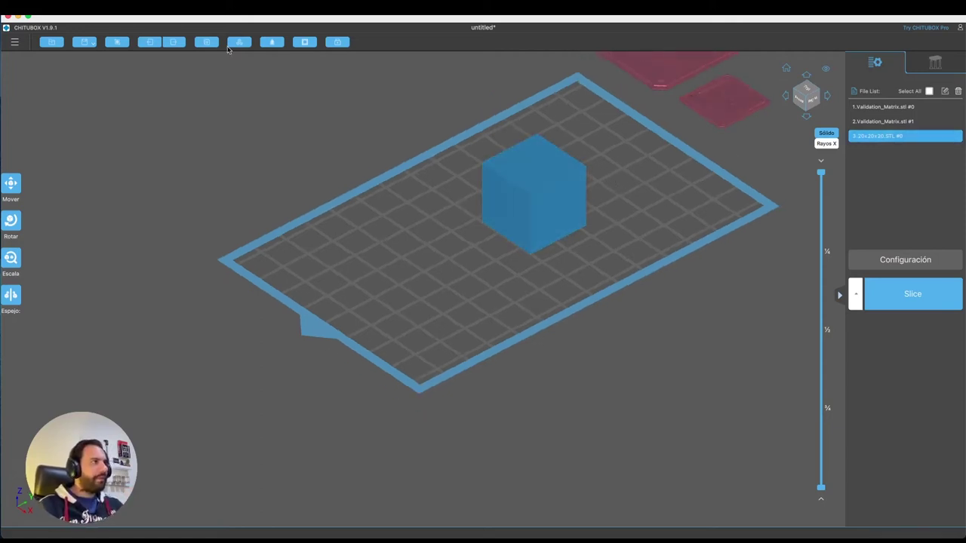
click(272, 43)
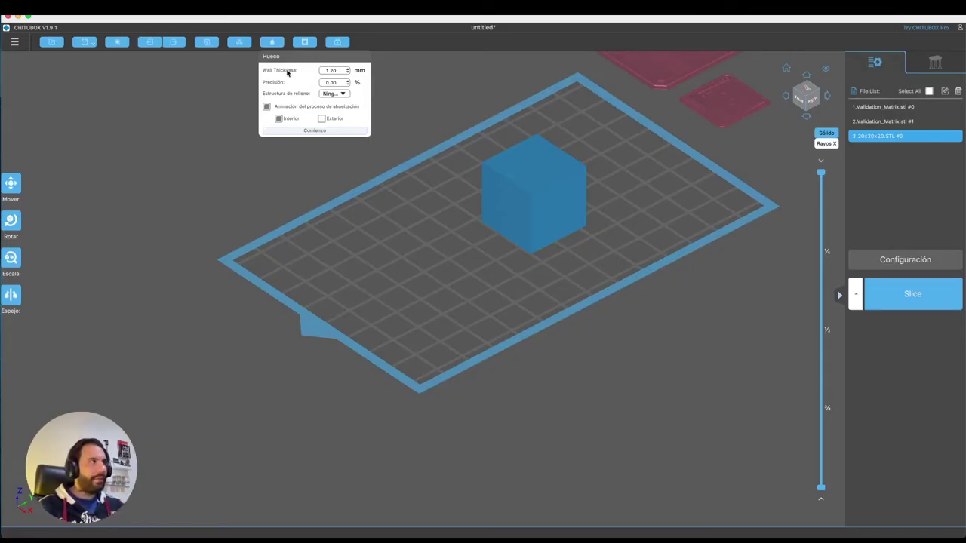
double_click(332, 71)
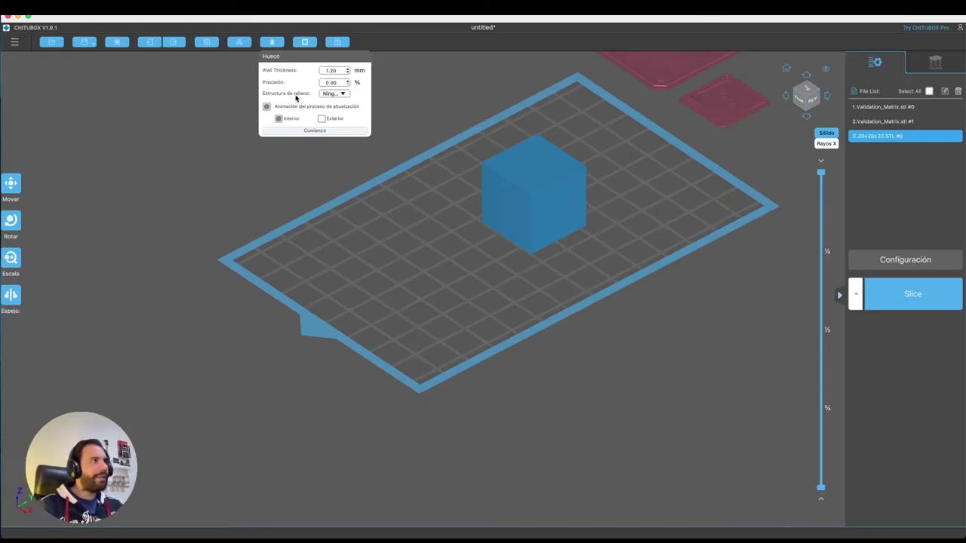
click(335, 95)
click(338, 106)
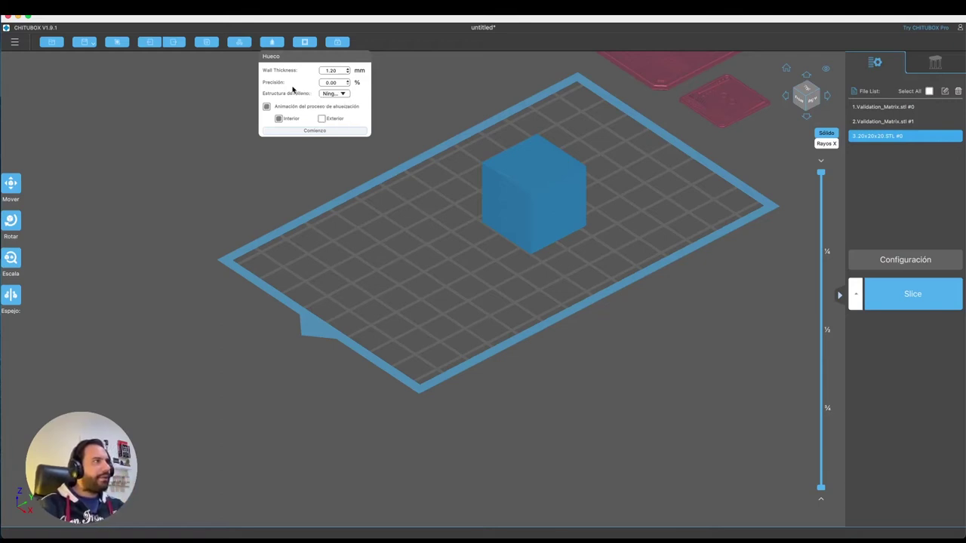
click(335, 94)
click(335, 105)
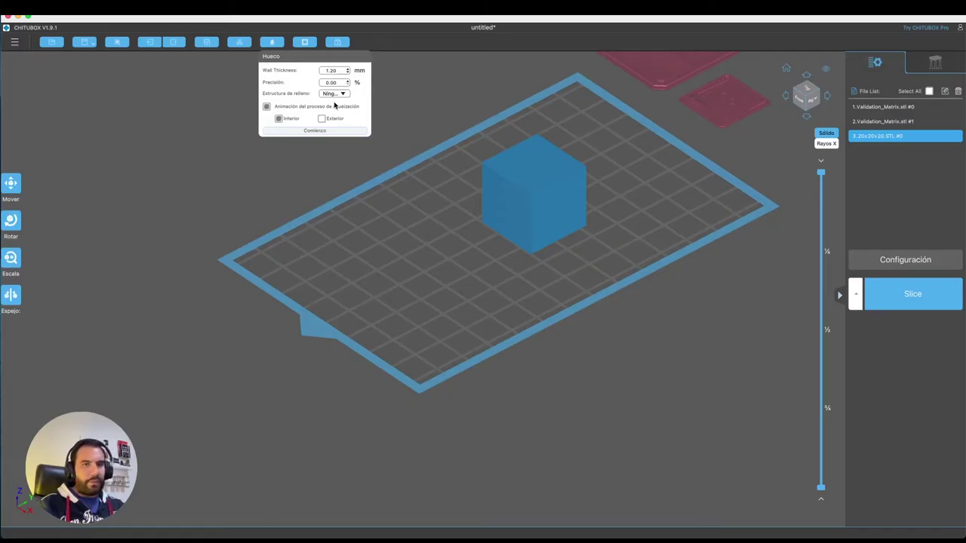
click(278, 120)
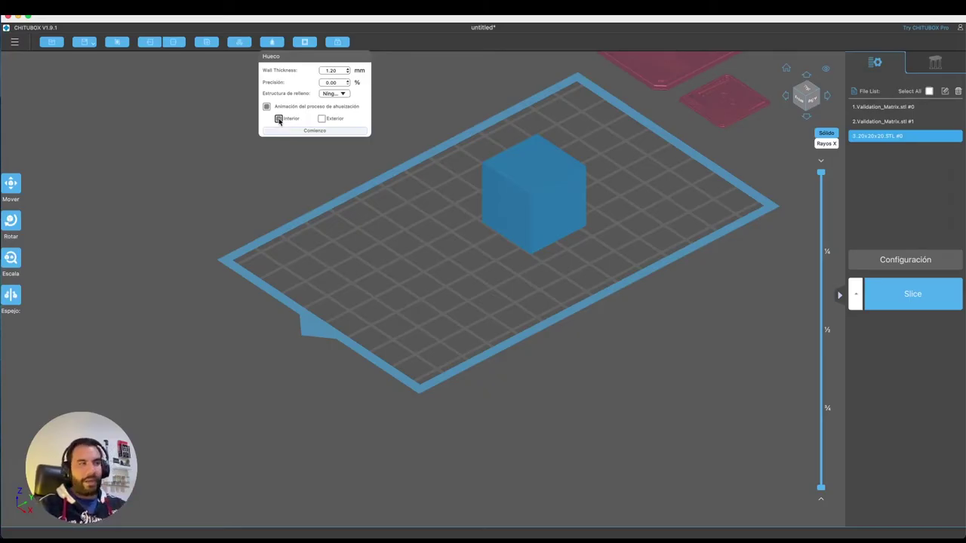
click(308, 131)
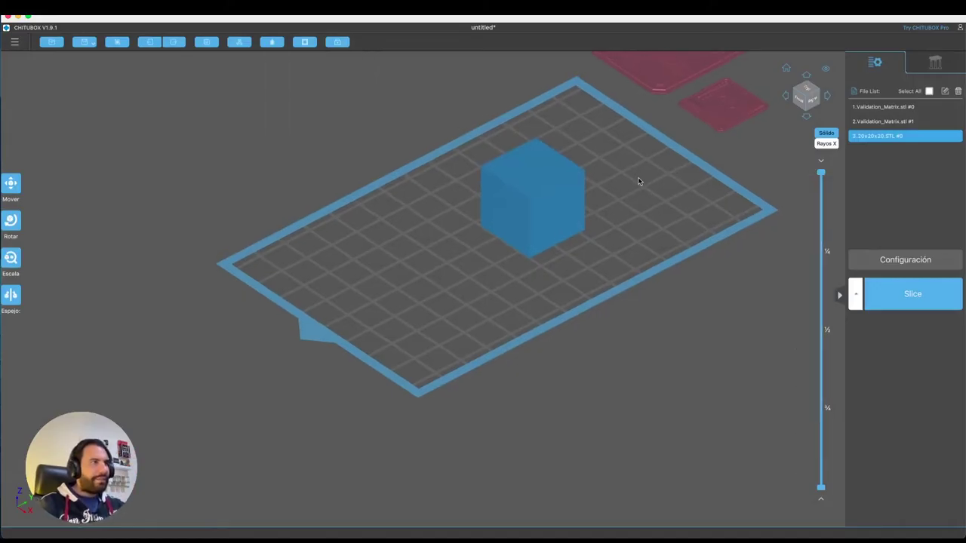
- Inspect the cube's hollow interior by lowering the layer view to about 10 mm, and restore the full-height view
scroll(638, 181, up, 6)
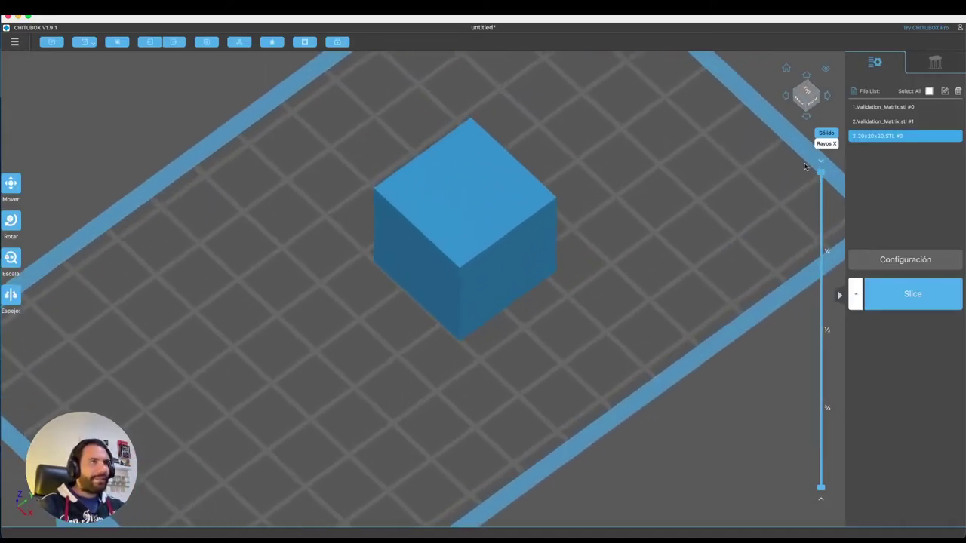
drag(821, 174, 787, 165)
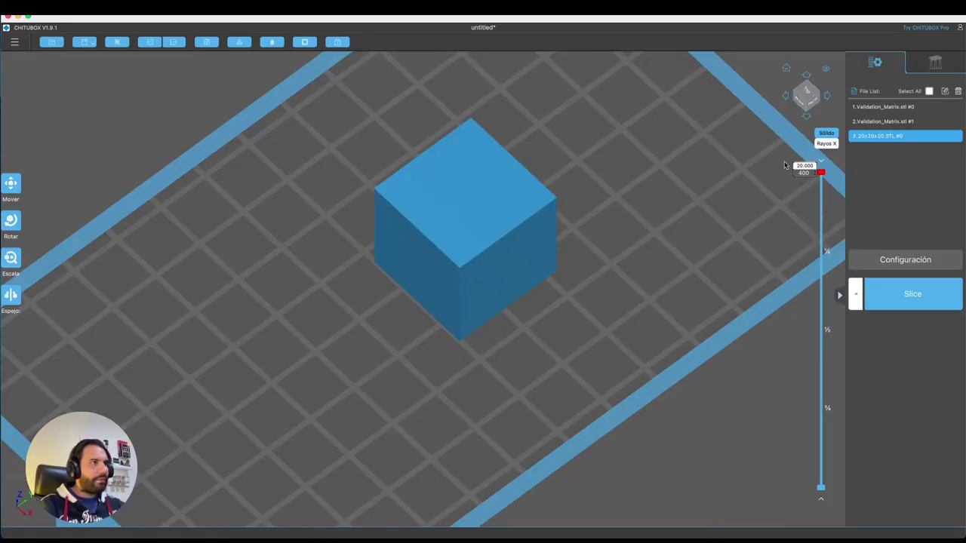
scroll(606, 278, down, 2)
scroll(605, 279, up, 2)
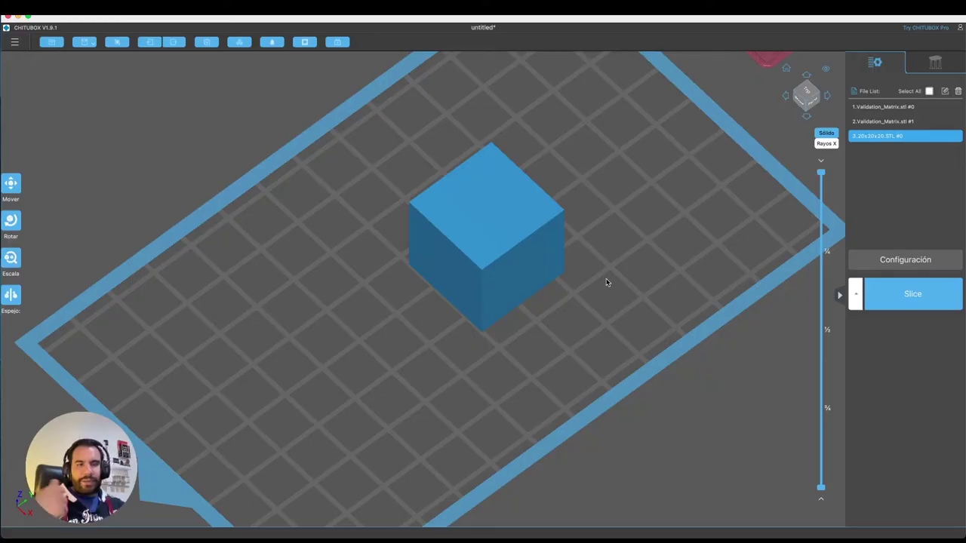
click(821, 173)
mouse_move(822, 176)
mouse_down()
mouse_move(821, 434)
mouse_move(816, 172)
mouse_move(811, 361)
mouse_move(836, 506)
mouse_move(755, 433)
mouse_move(618, 343)
mouse_move(519, 319)
mouse_up()
scroll(518, 320, up, 3)
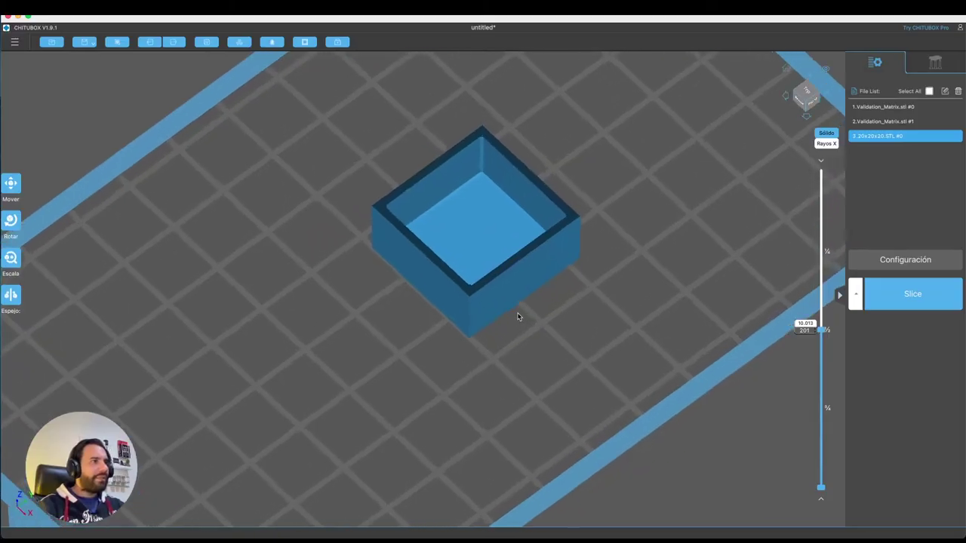
drag(825, 336, 821, 164)
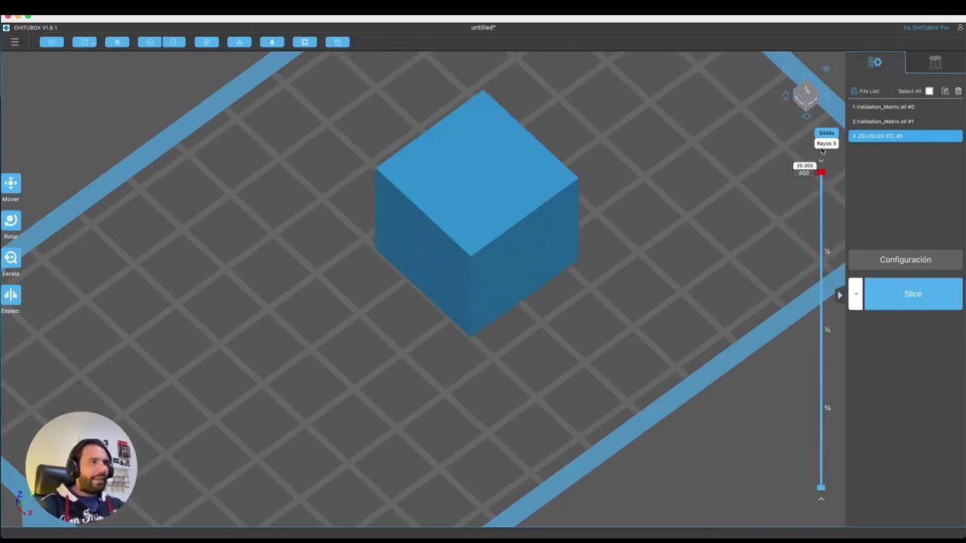
scroll(602, 245, down, 3)
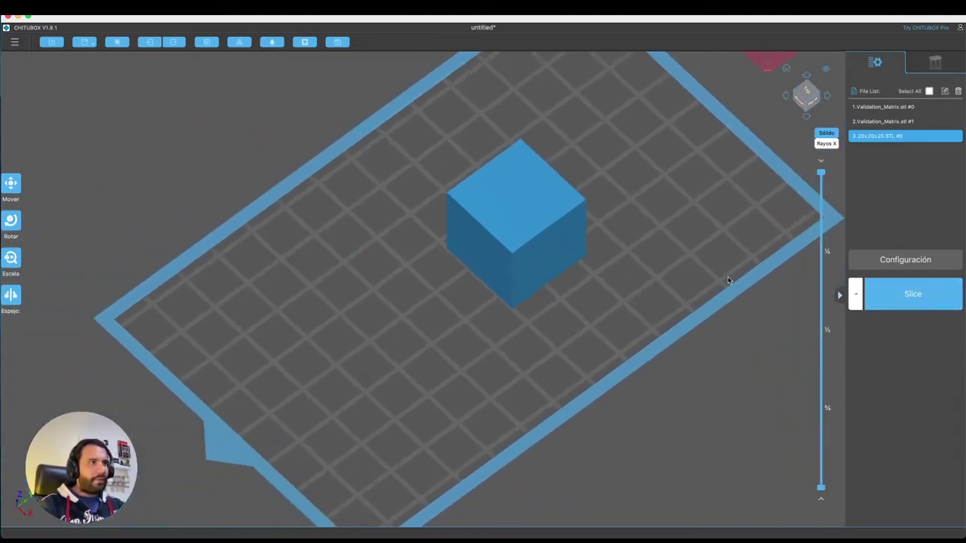
- Slice the hollowed cube, check its resin volume, weight, price and print time, and return to the model view
scroll(727, 278, down, 2)
scroll(727, 277, up, 2)
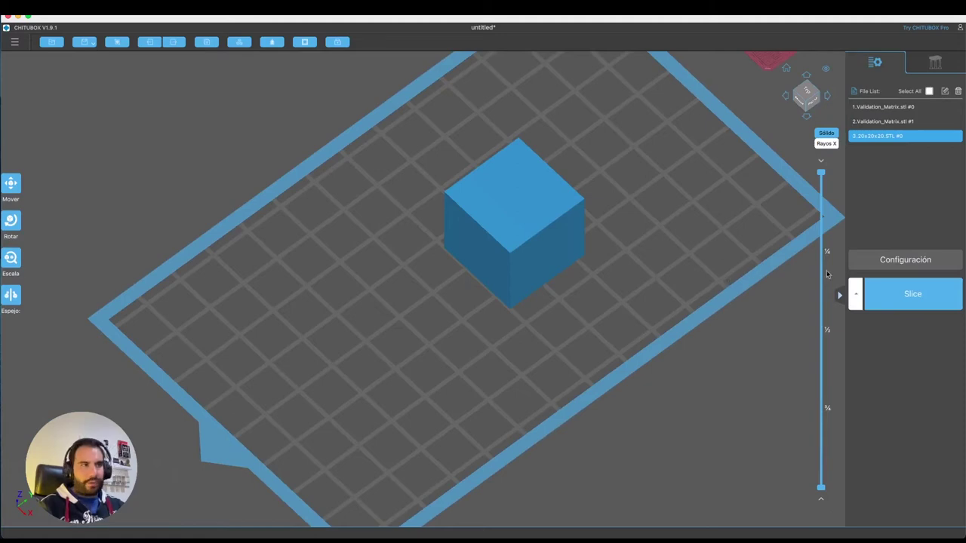
click(911, 303)
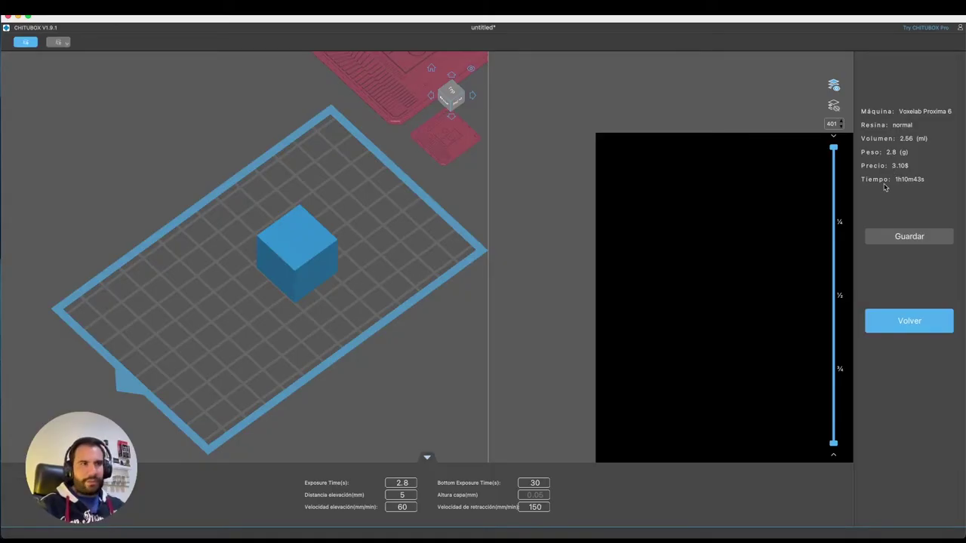
click(910, 324)
scroll(463, 293, down, 6)
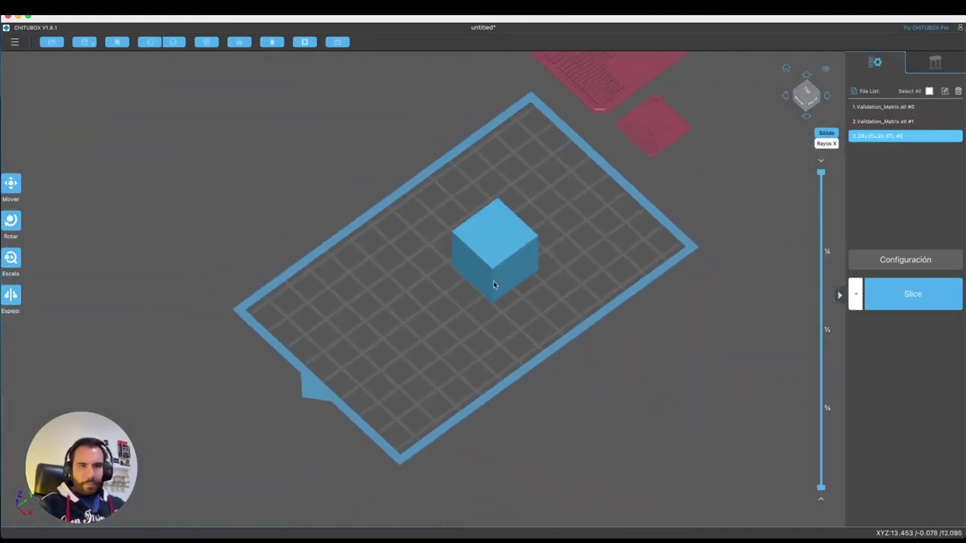
- Examine the cube's hollow interior by lowering the layer view to about 12.7 mm, and restore the full 20 mm height
mouse_move(68, 528)
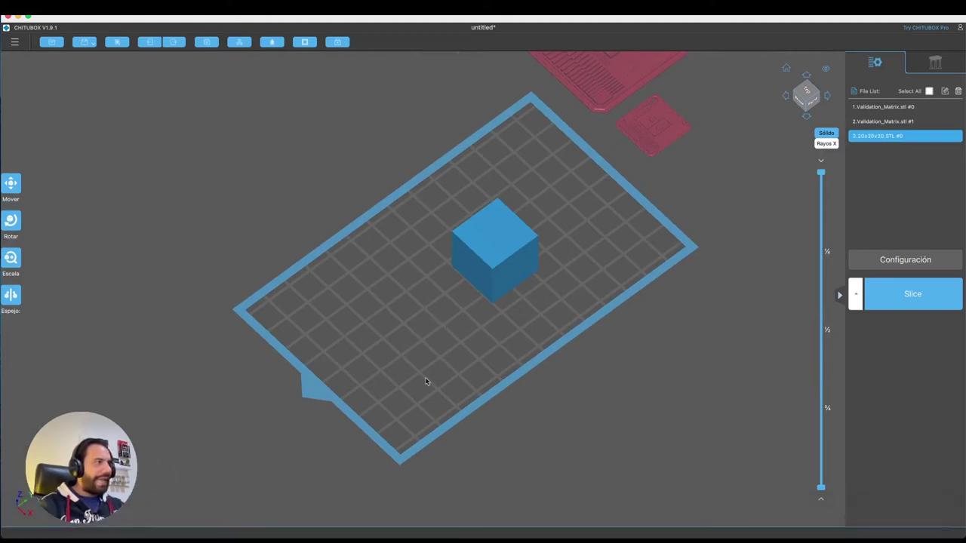
drag(425, 381, 469, 339)
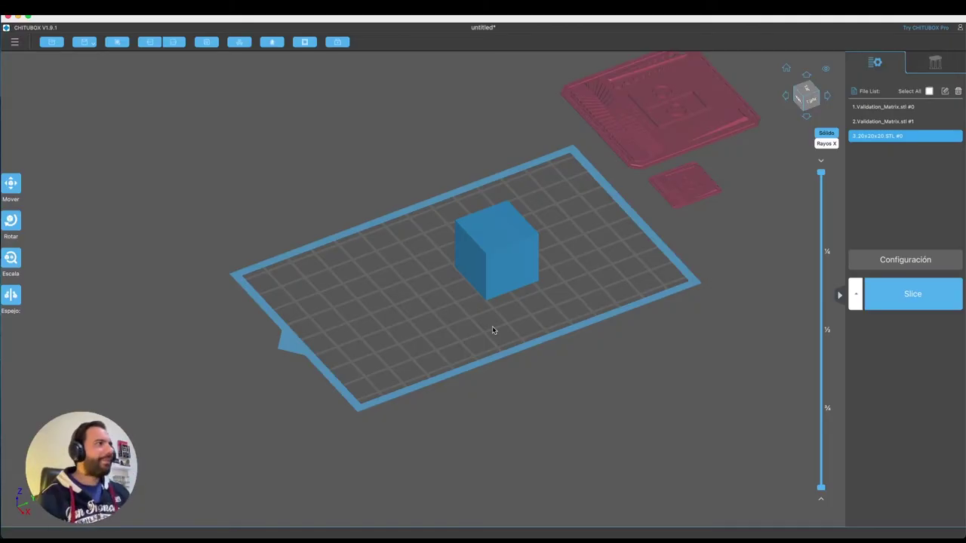
scroll(523, 228, up, 3)
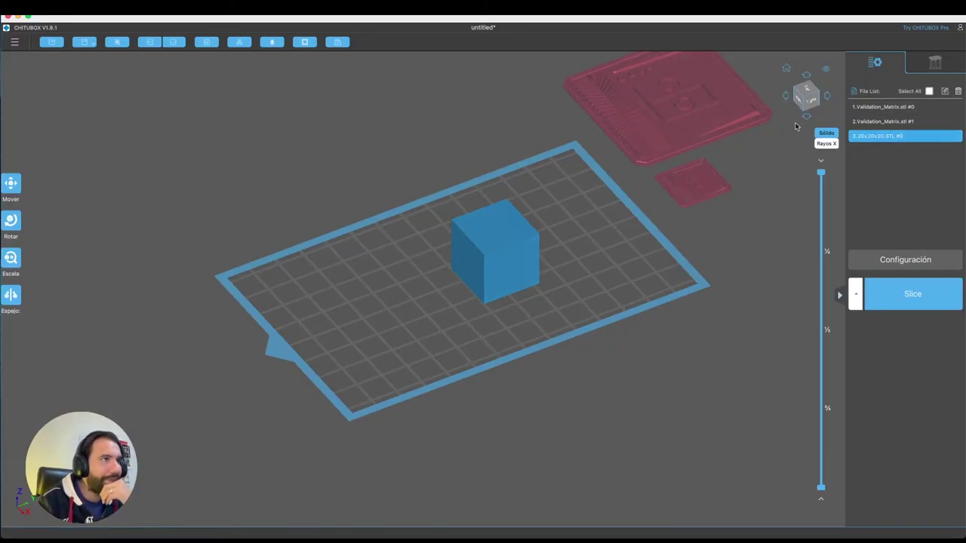
scroll(639, 237, up, 2)
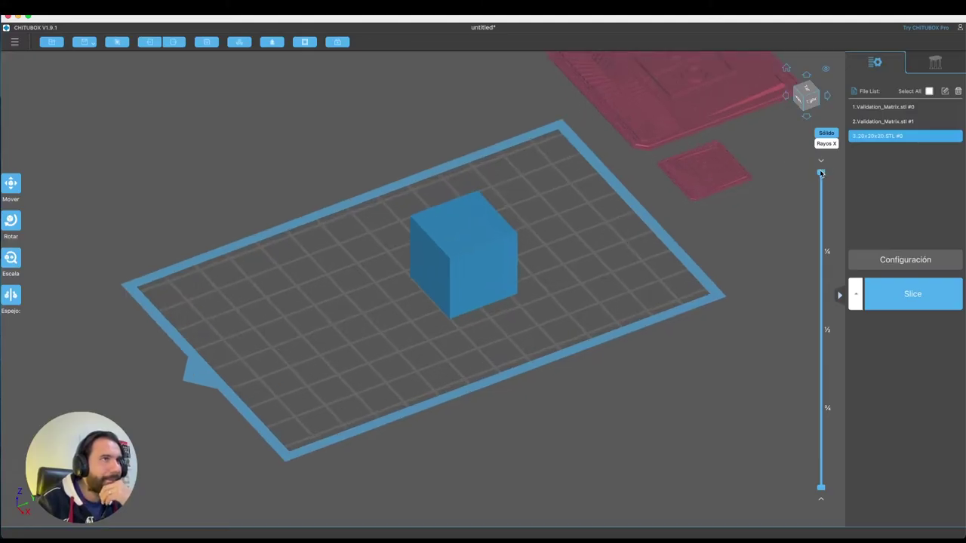
drag(821, 173, 786, 289)
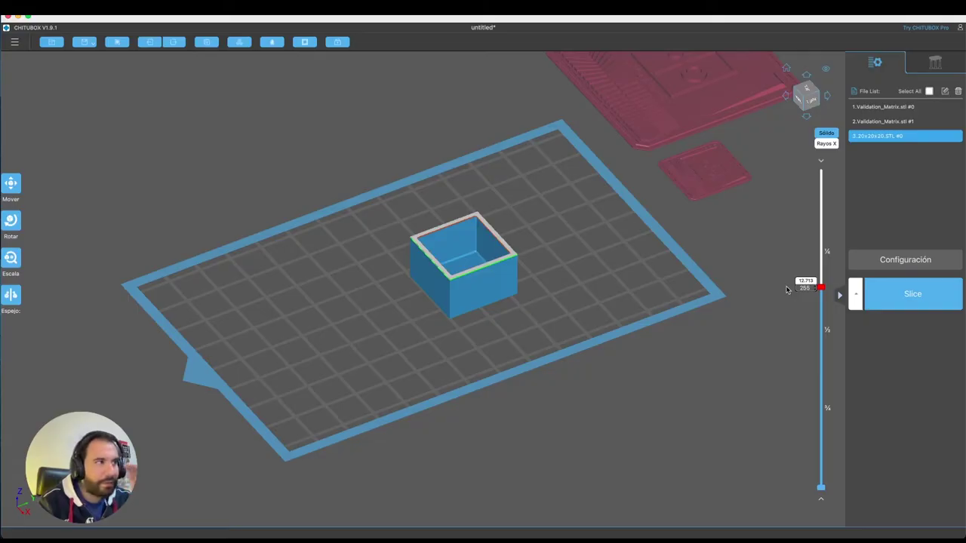
drag(787, 289, 781, 153)
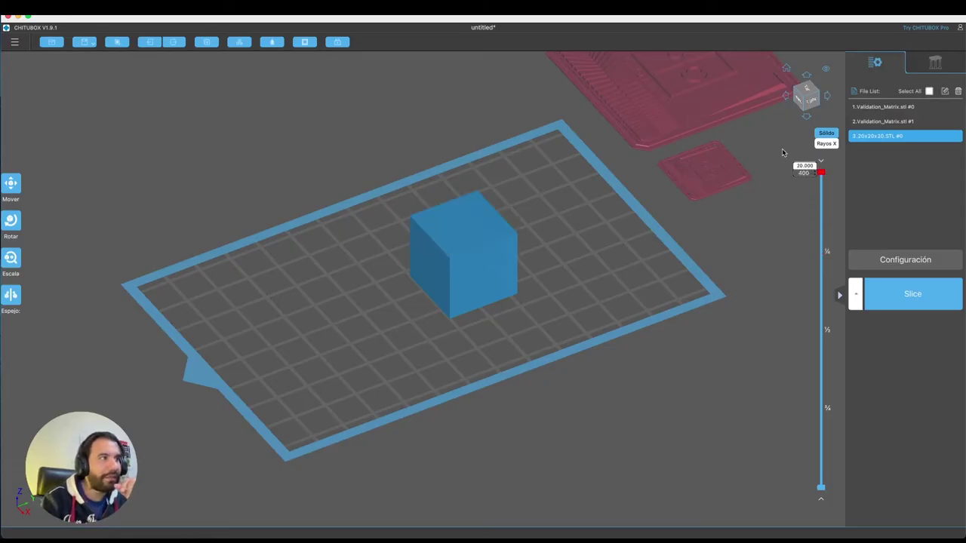
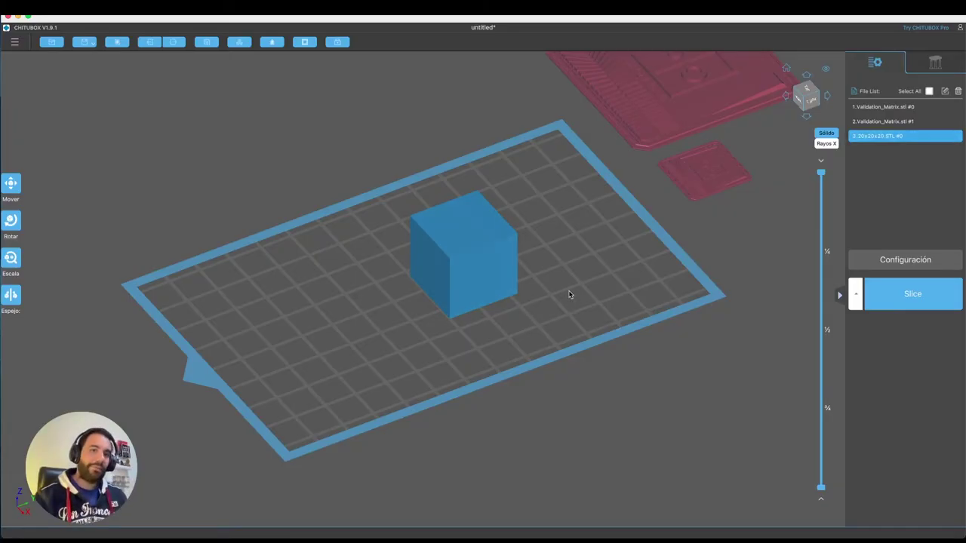
- Examine the hollowed cube's closed faces from above, from below and at plate level
click(500, 248)
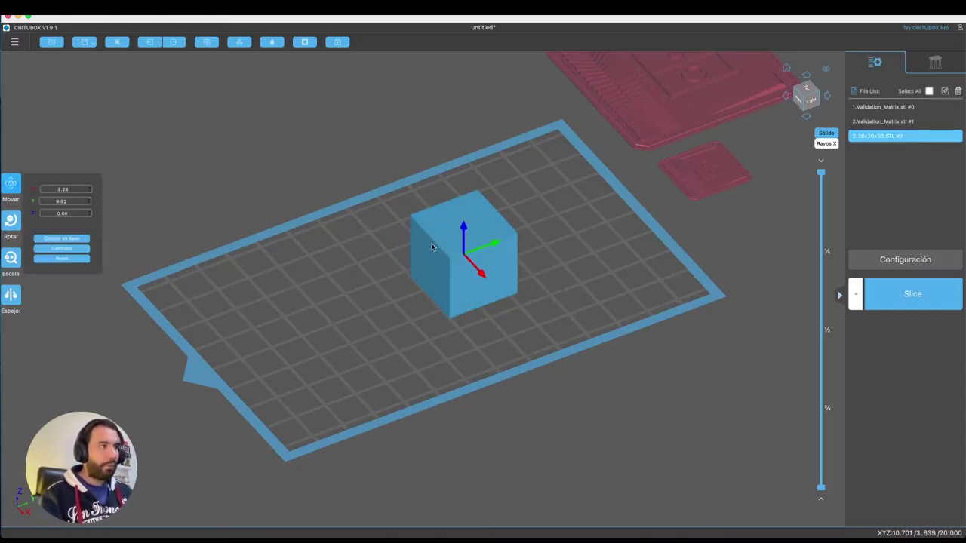
scroll(424, 241, up, 2)
scroll(424, 246, up, 2)
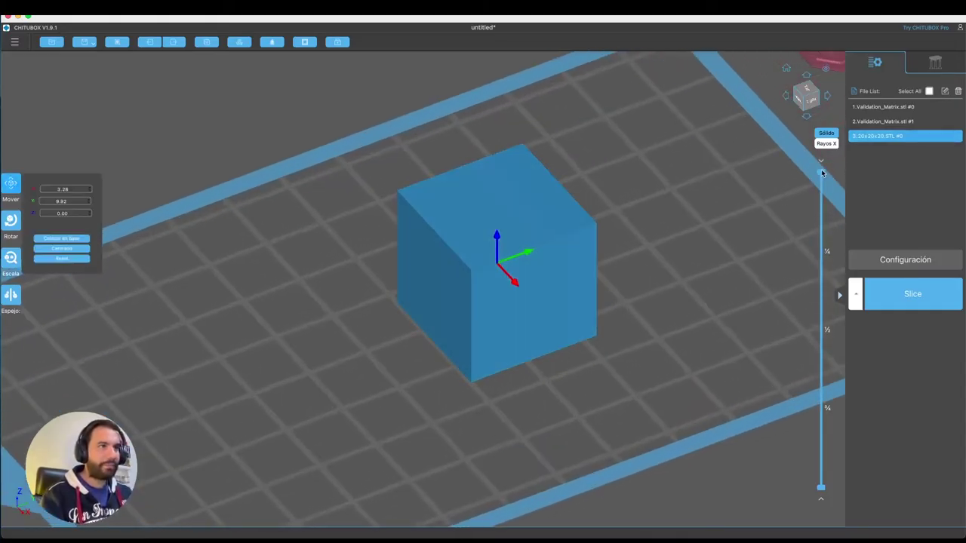
mouse_move(821, 172)
mouse_down()
mouse_move(820, 278)
mouse_move(821, 172)
mouse_up()
drag(703, 229, 664, 211)
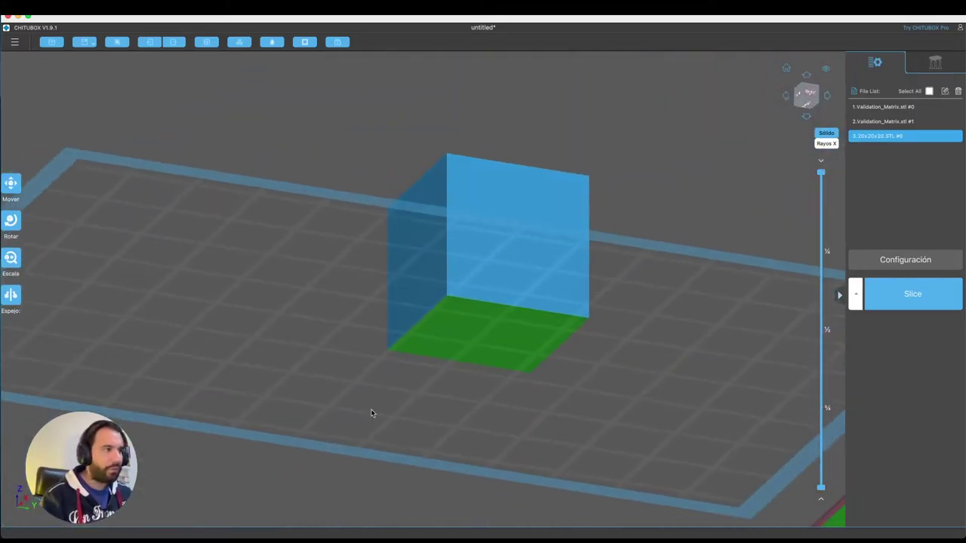
mouse_move(633, 371)
mouse_down()
mouse_move(625, 381)
mouse_move(632, 366)
mouse_up()
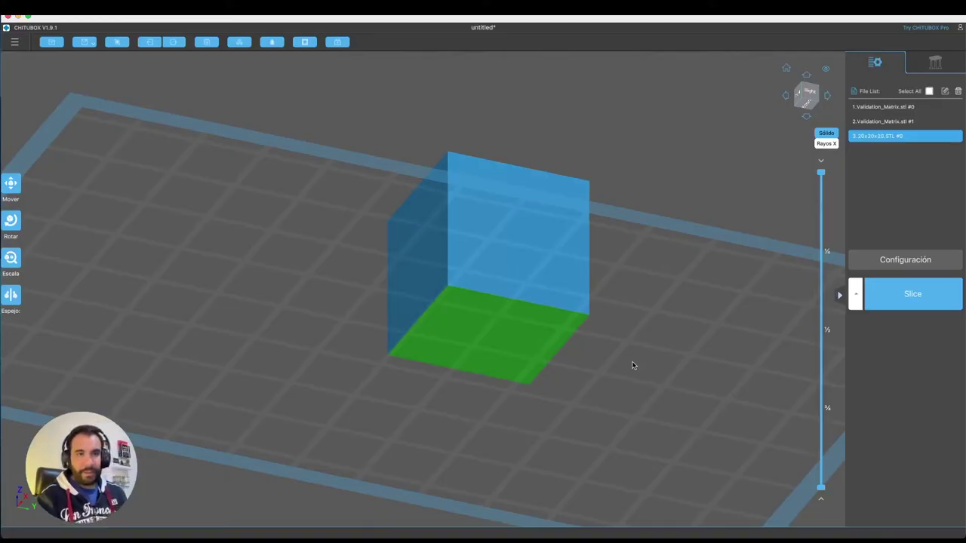
key(1)
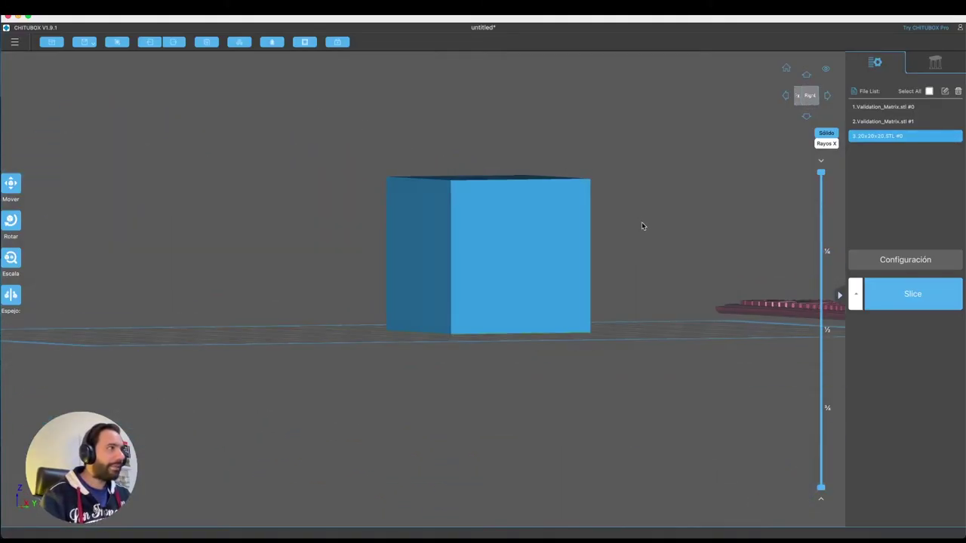
- Start adding 2.00 mm circular holes, 2.00 mm deep and perpendicular to the model, with Keep the hole disabled, previewing them on the cube
click(306, 43)
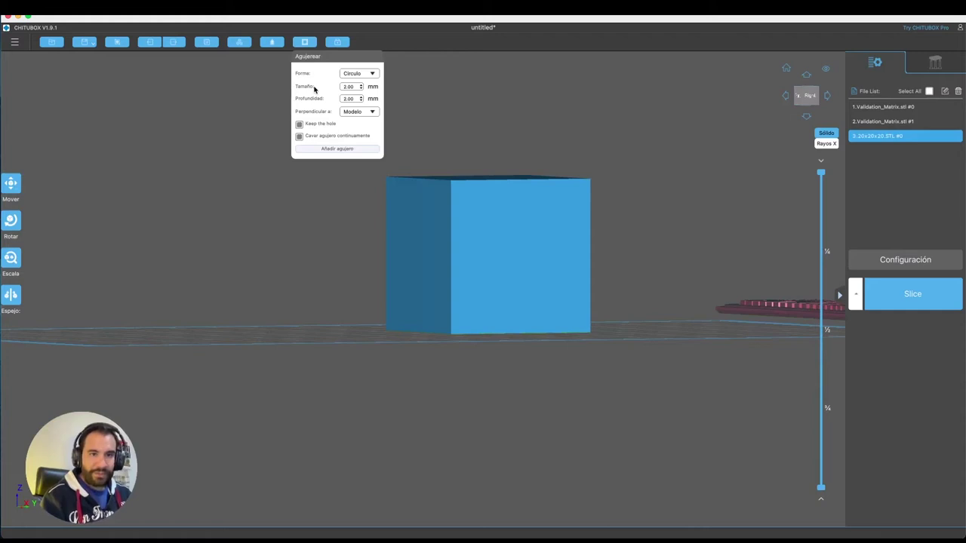
click(348, 75)
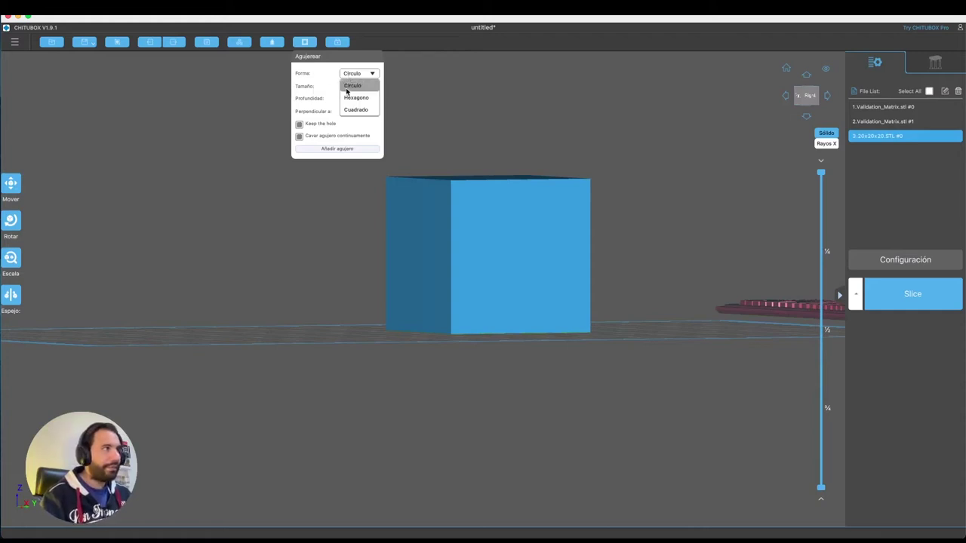
click(305, 82)
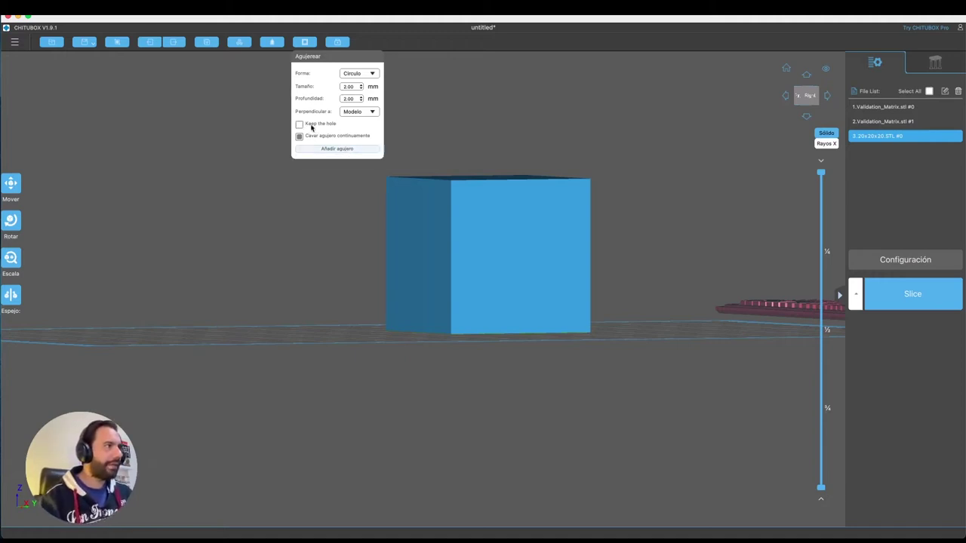
click(351, 150)
drag(535, 230, 666, 235)
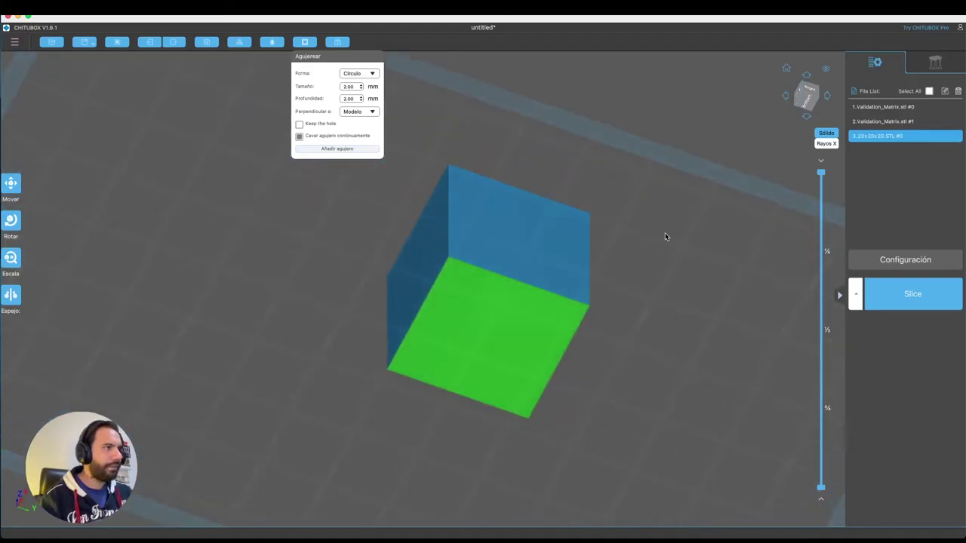
drag(530, 240, 538, 319)
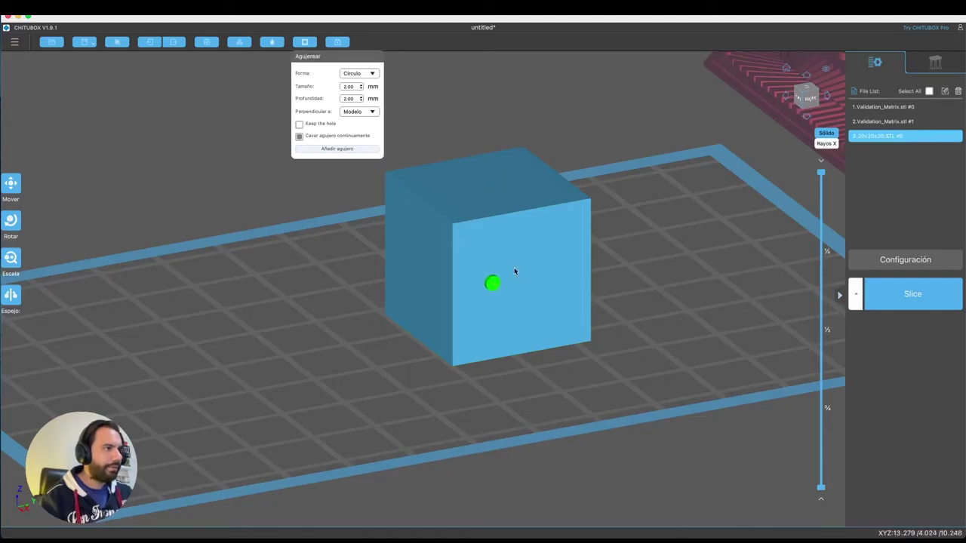
click(533, 165)
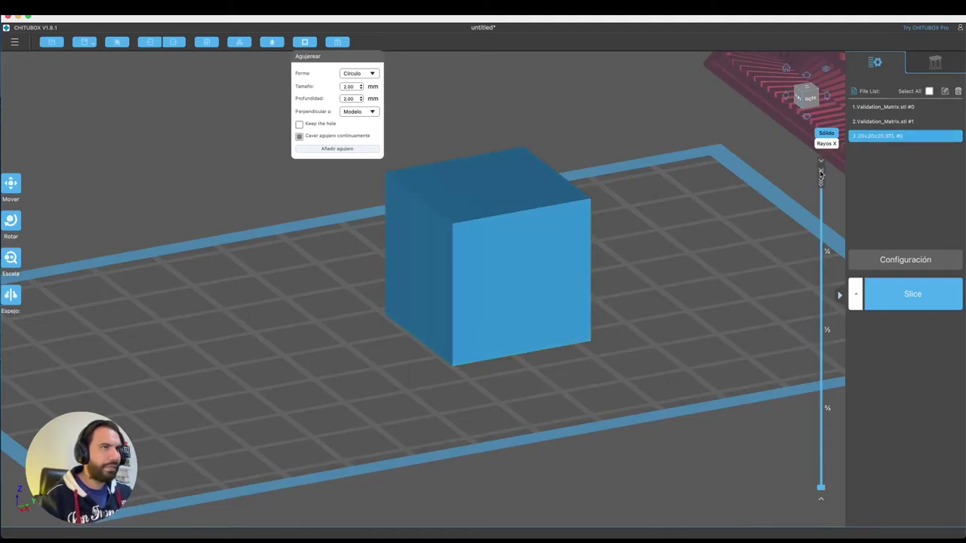
- Lower the layer view to about 7.6 mm and compare the hole preview's depth with the cube's wall thickness
drag(820, 183, 797, 368)
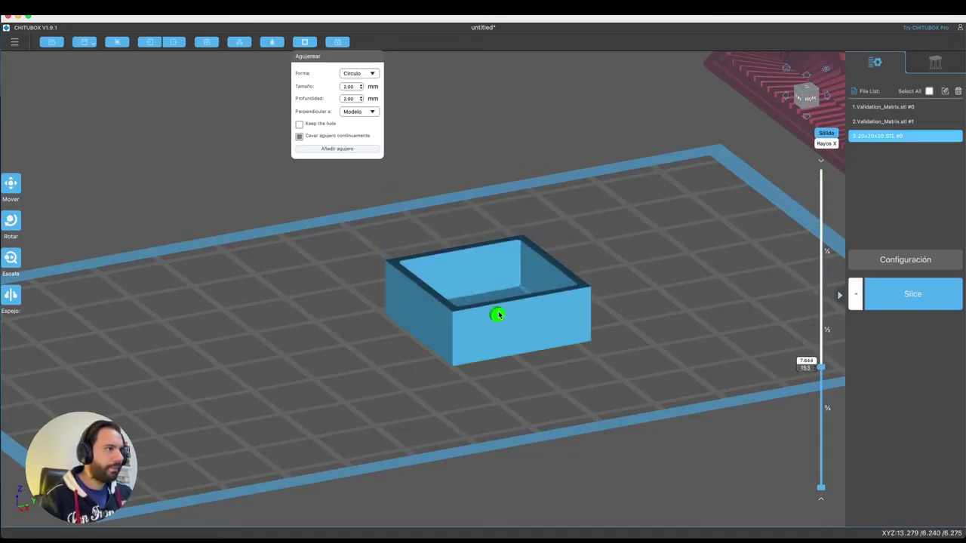
mouse_move(617, 307)
mouse_down()
mouse_move(625, 347)
mouse_move(590, 360)
mouse_up()
scroll(590, 360, up, 5)
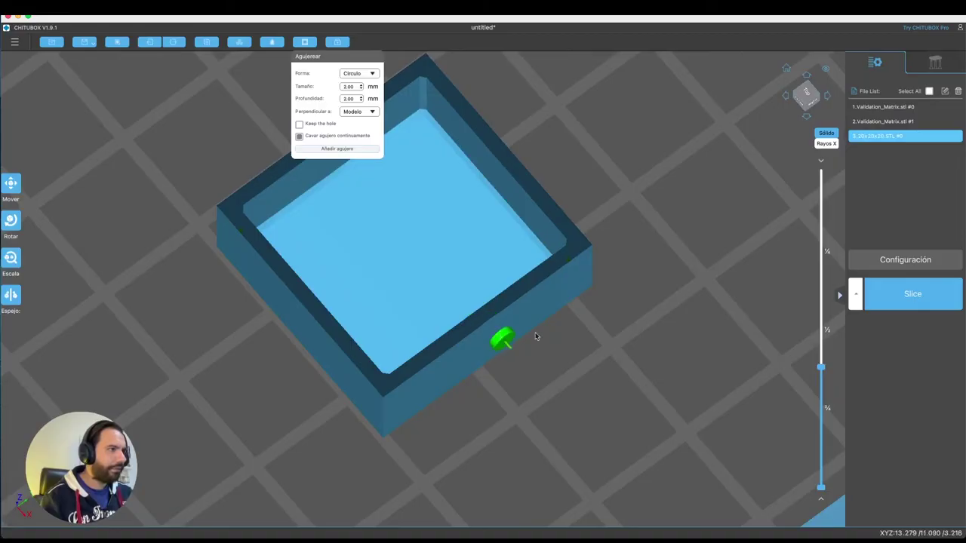
mouse_move(535, 332)
mouse_down()
mouse_move(590, 333)
mouse_move(595, 319)
mouse_move(566, 355)
mouse_up()
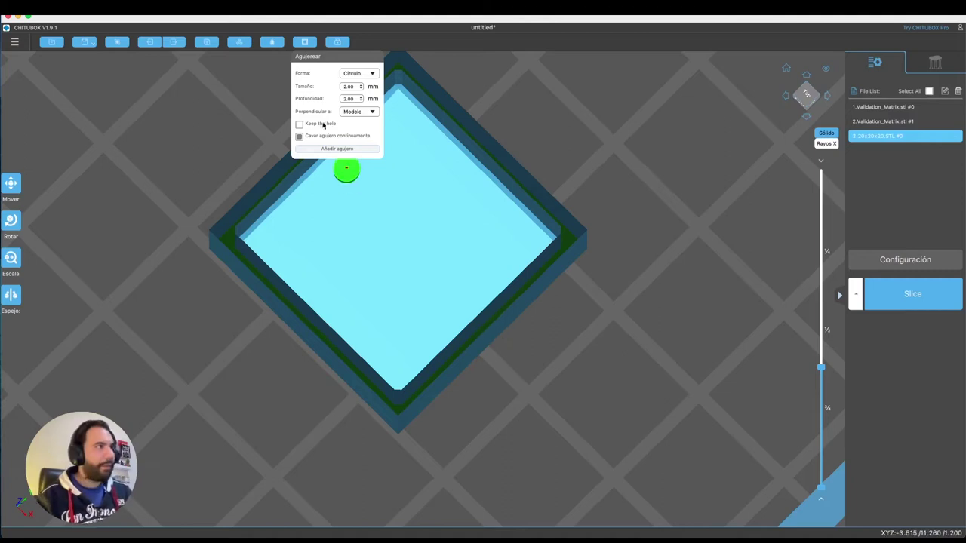
- Set the hole depth to 1.50 mm and the hole size to 3.00 mm
click(361, 100)
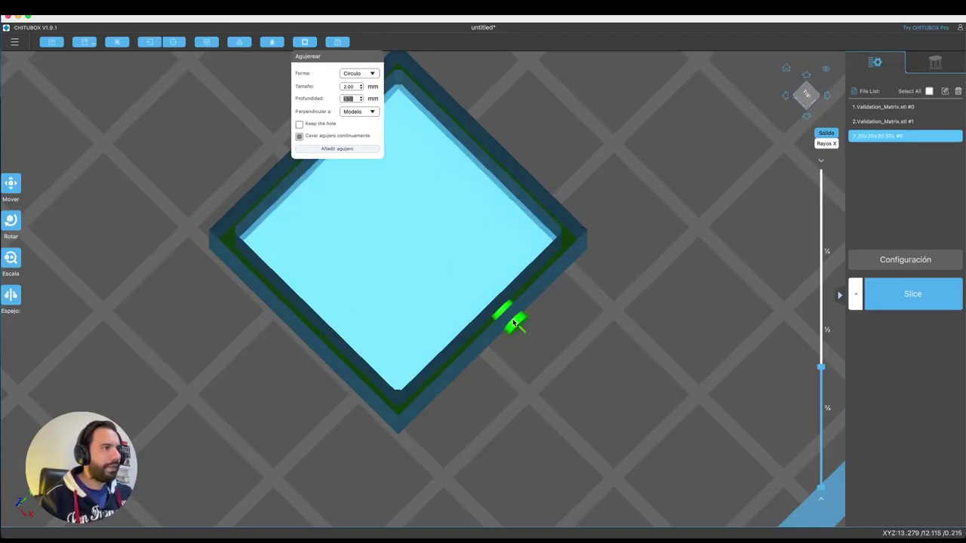
click(362, 85)
click(362, 85)
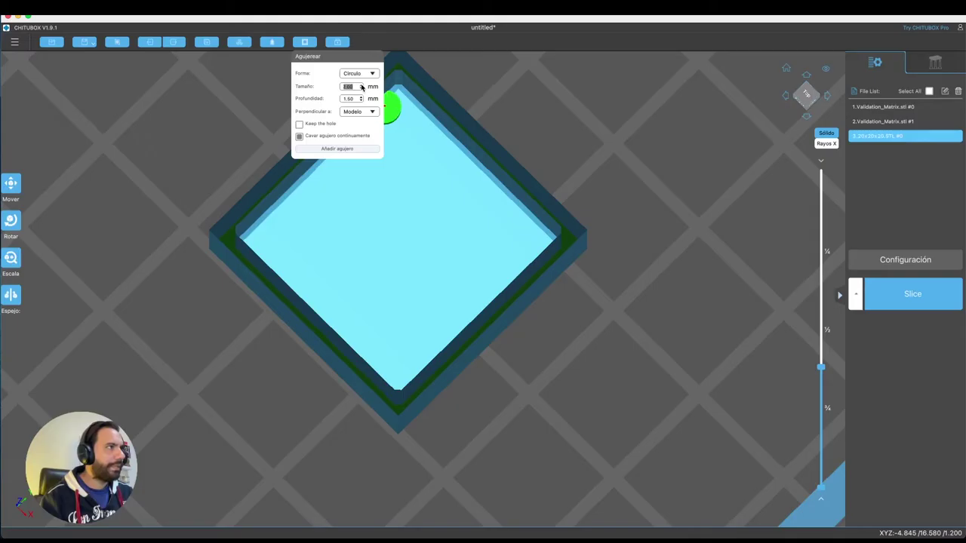
click(361, 85)
click(362, 86)
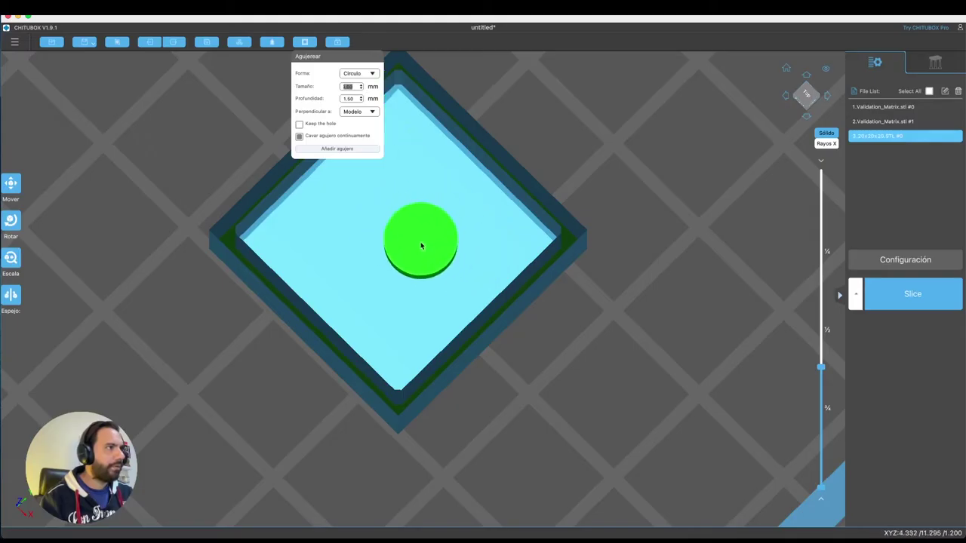
click(360, 89)
click(360, 89)
click(360, 89)
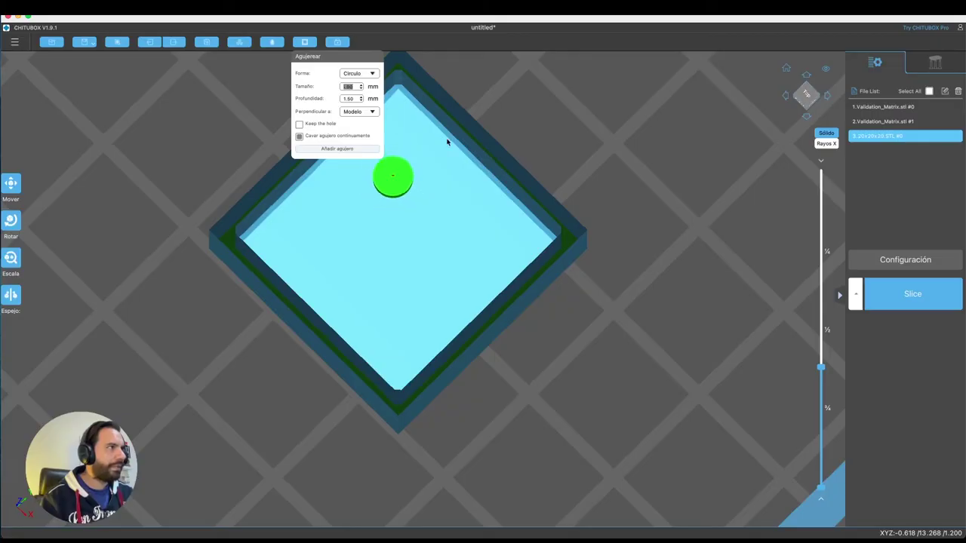
- Cut two separate circular holes through the underside of the hollowed cube
right_drag(446, 141, 696, 237)
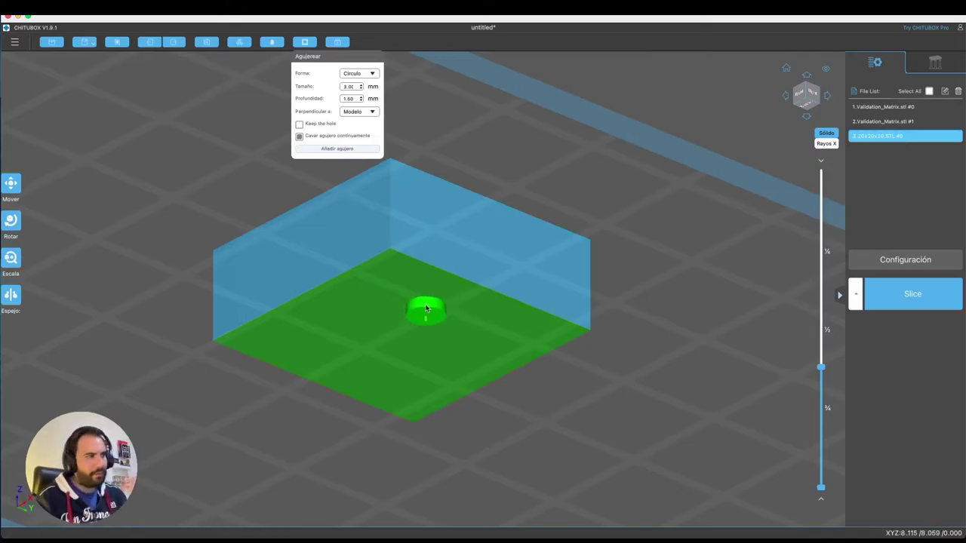
right_drag(518, 301, 604, 285)
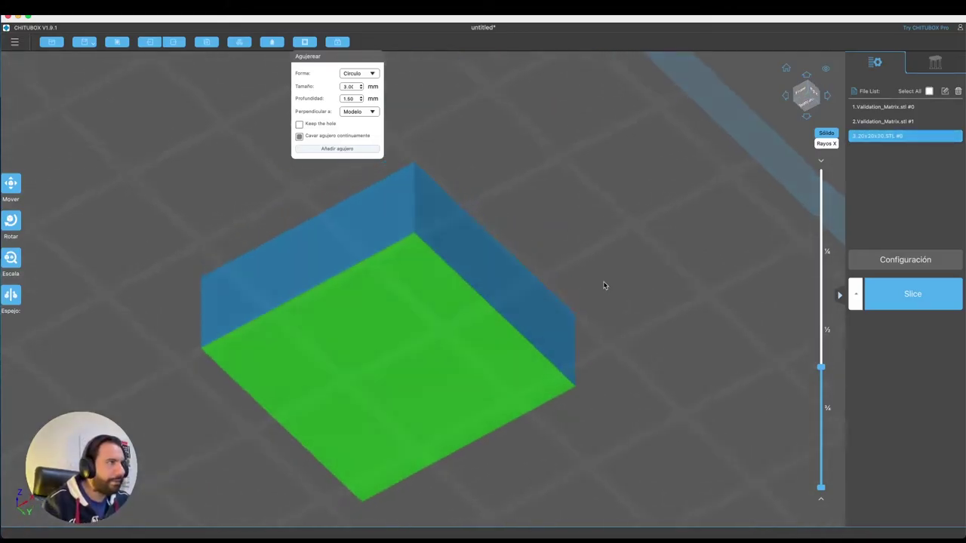
click(399, 340)
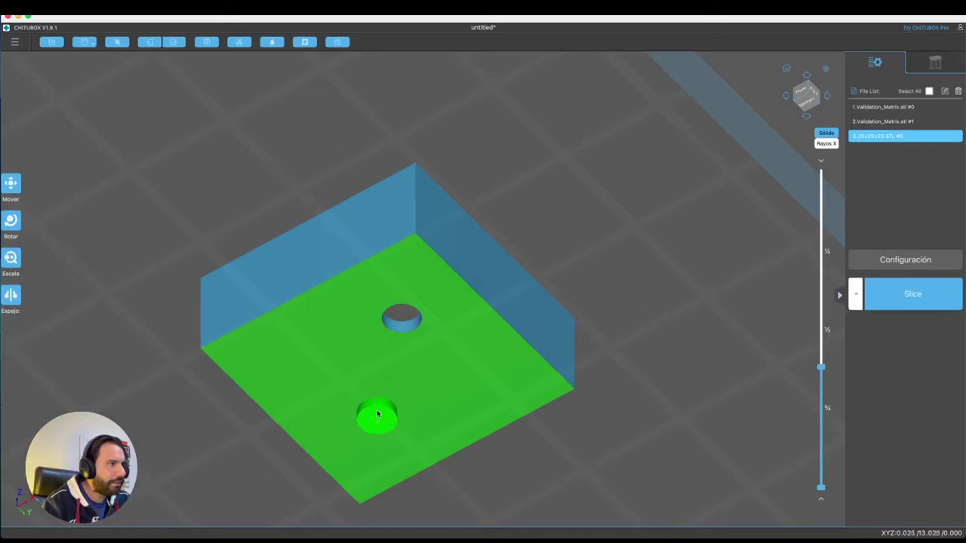
click(368, 419)
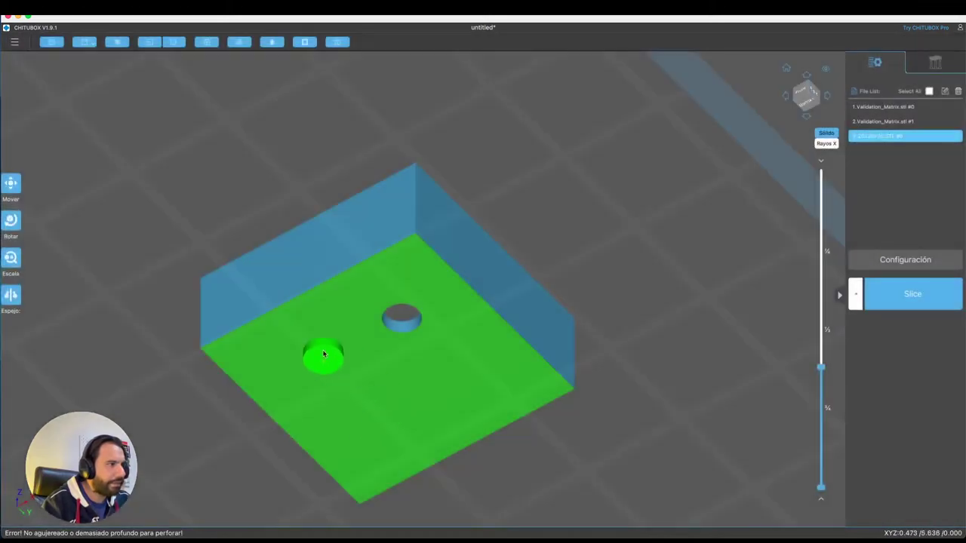
click(384, 417)
right_drag(702, 402, 643, 372)
click(464, 264)
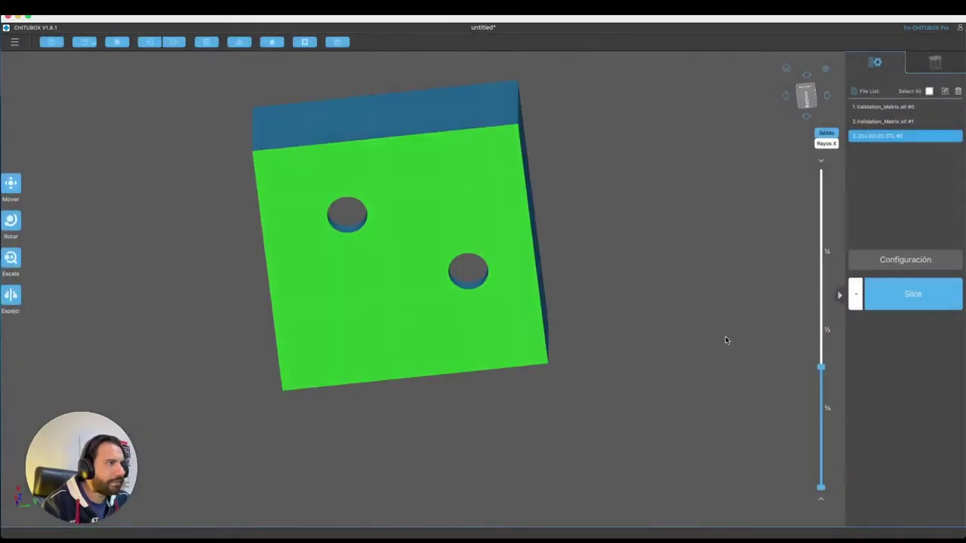
- Cut a third 3.00 mm circular hole, 1.50 mm deep, into the hollowed cube's underside with Keep the hole enabled
right_drag(726, 338, 769, 430)
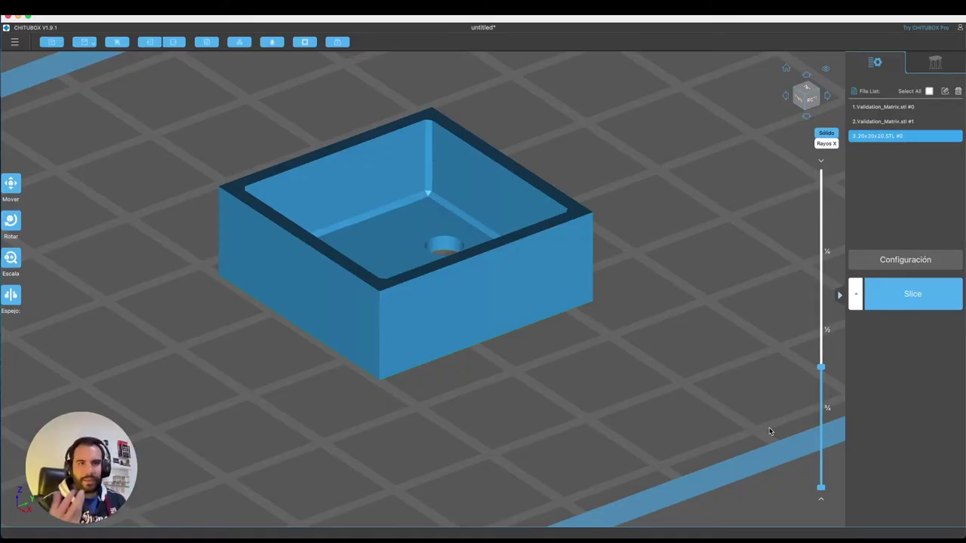
mouse_move(621, 379)
right_down()
mouse_move(616, 367)
mouse_move(599, 367)
mouse_move(610, 366)
mouse_move(593, 392)
mouse_move(620, 376)
right_up()
click(305, 42)
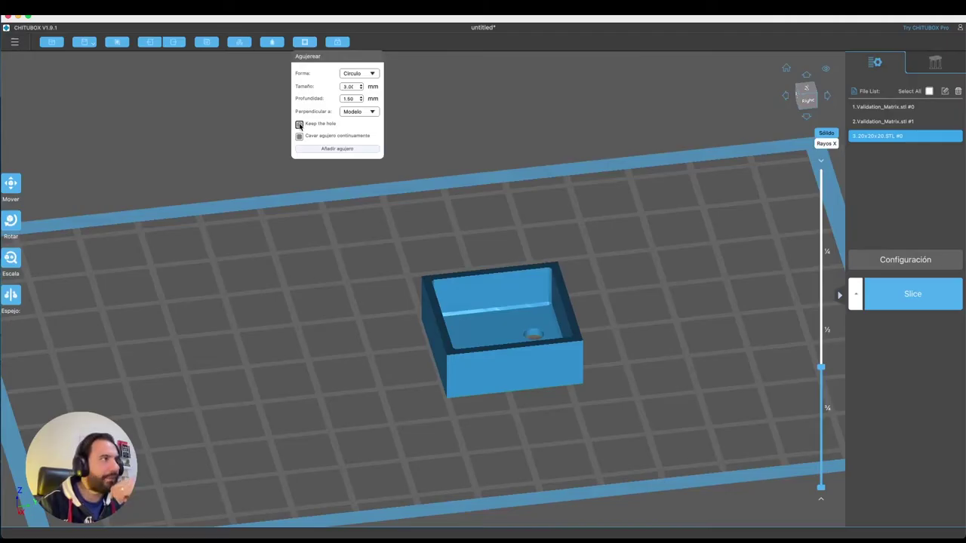
drag(604, 340, 646, 189)
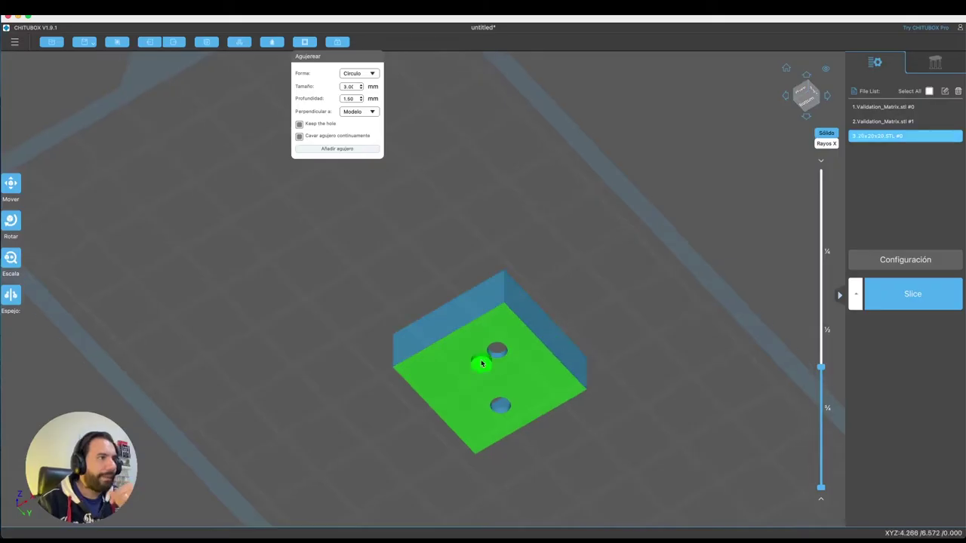
mouse_move(481, 364)
mouse_down()
mouse_move(759, 334)
mouse_move(470, 370)
mouse_up()
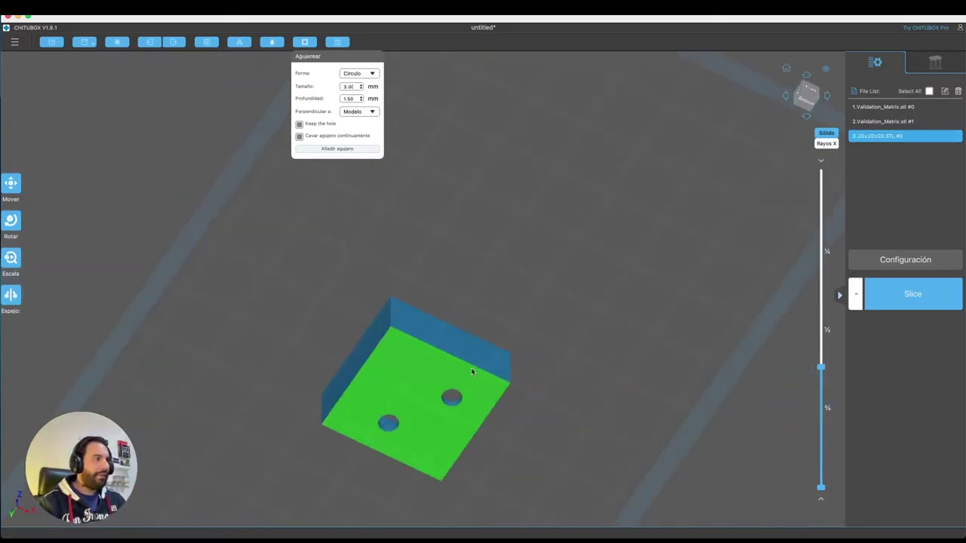
click(400, 369)
- Move the plug left over from the third hole onto the build plate beside the cube, at about X -14, Y 27.5
drag(606, 329, 617, 413)
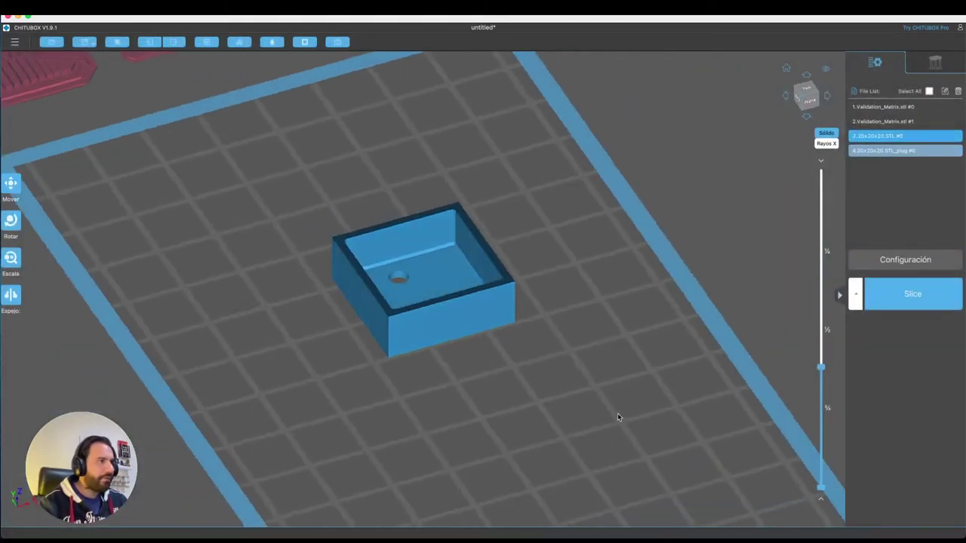
scroll(575, 360, down, 10)
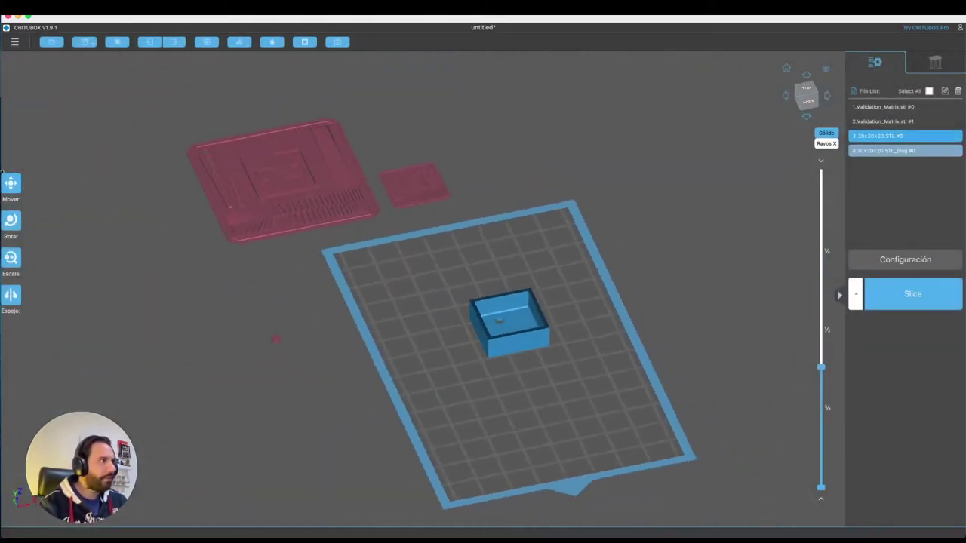
click(276, 341)
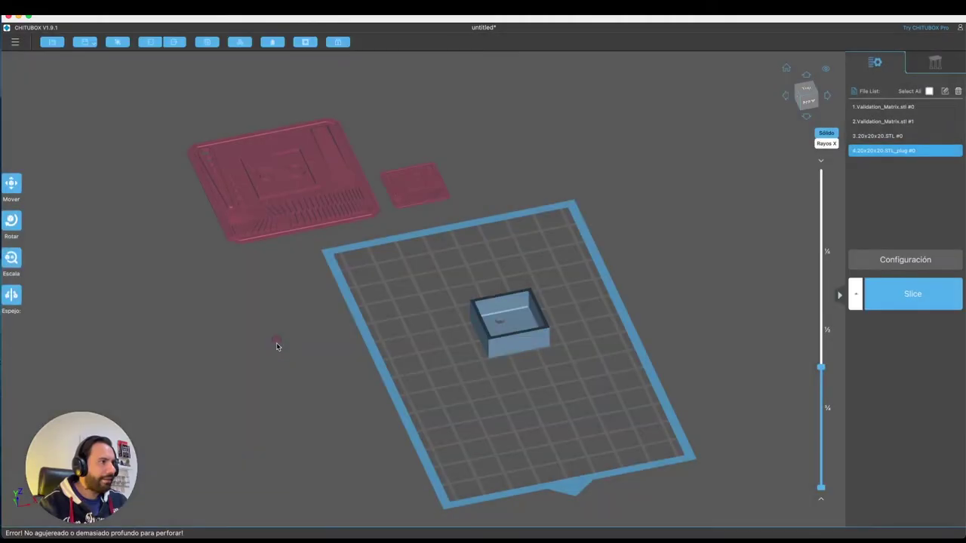
click(10, 185)
drag(308, 333, 464, 293)
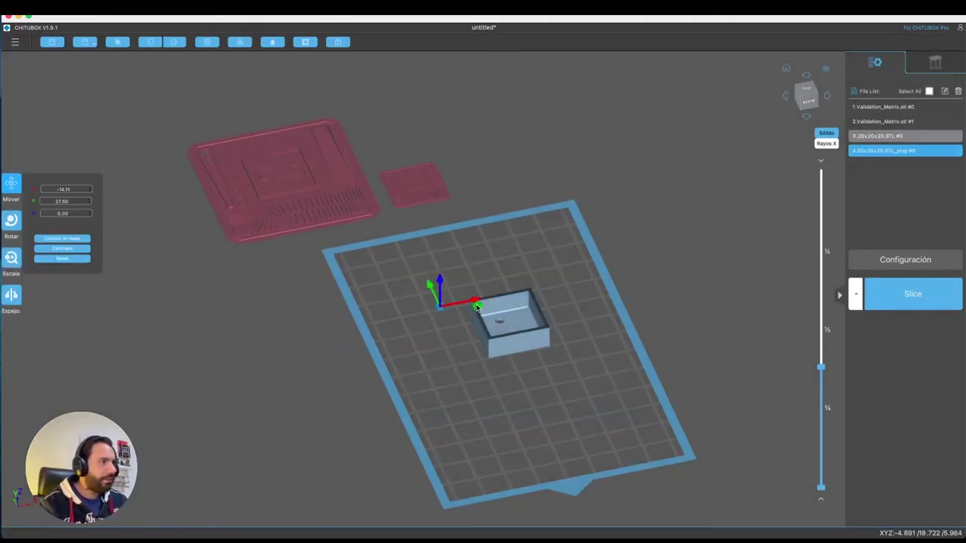
scroll(383, 287, up, 3)
scroll(386, 283, up, 5)
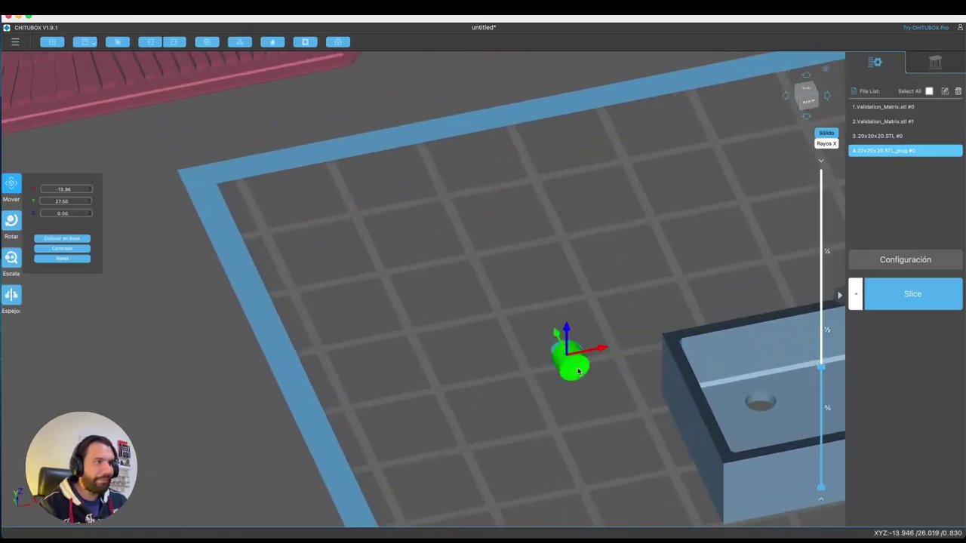
drag(571, 355, 533, 324)
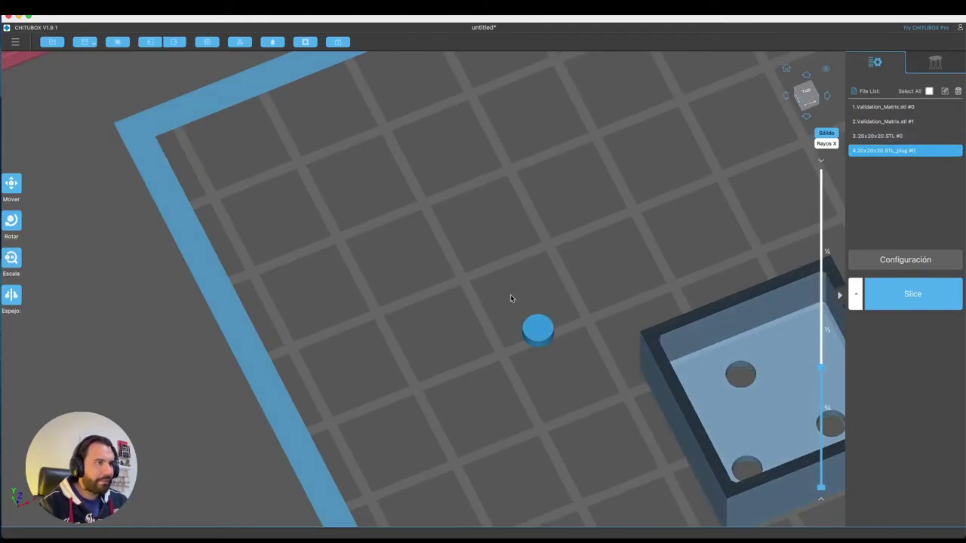
- Cut a fourth hole through the cube's floor and move its plug onto the plate, at about X -12.7, Y 20.2
scroll(620, 349, down, 5)
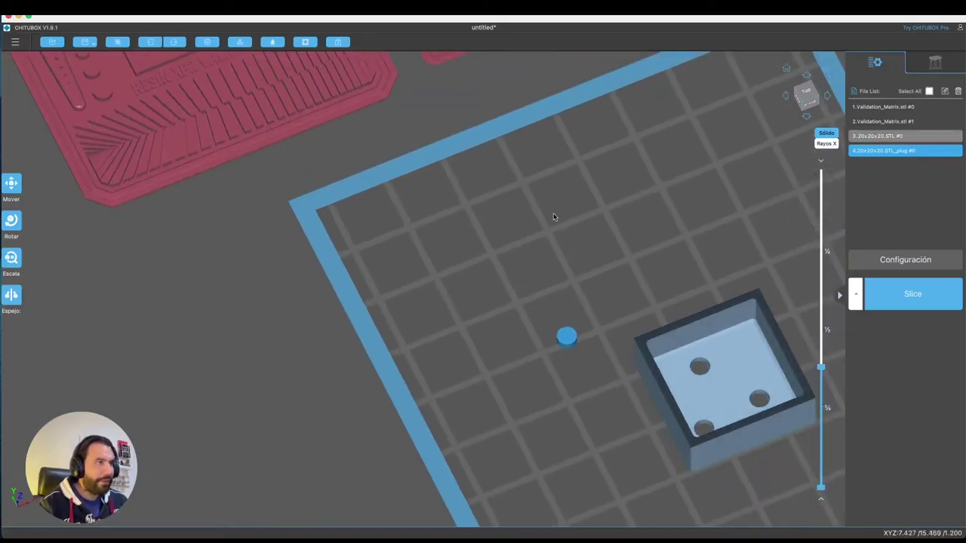
click(743, 349)
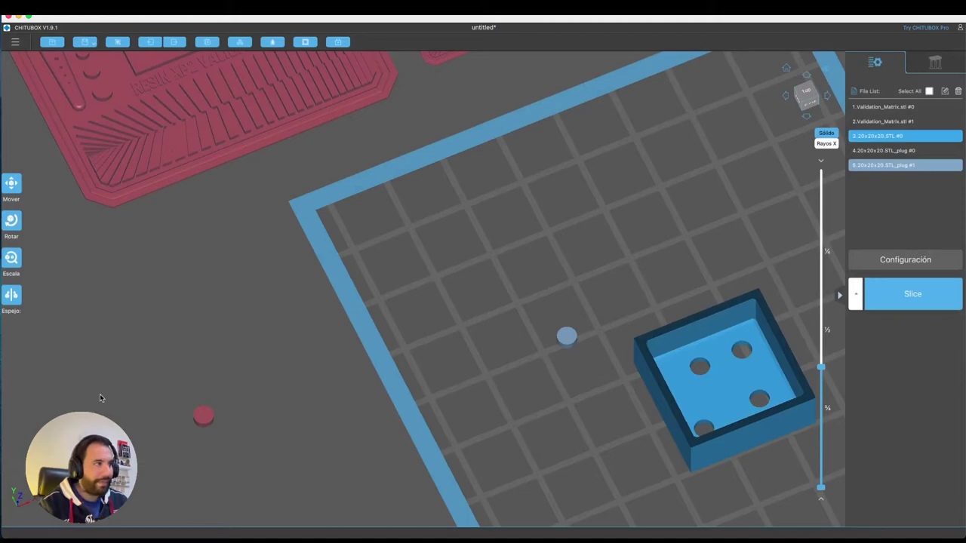
click(200, 420)
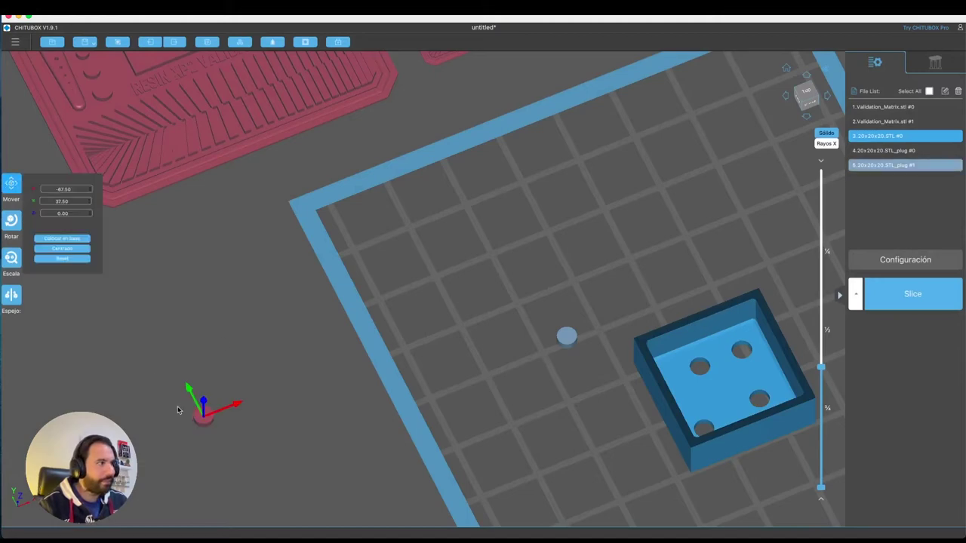
drag(239, 408, 128, 424)
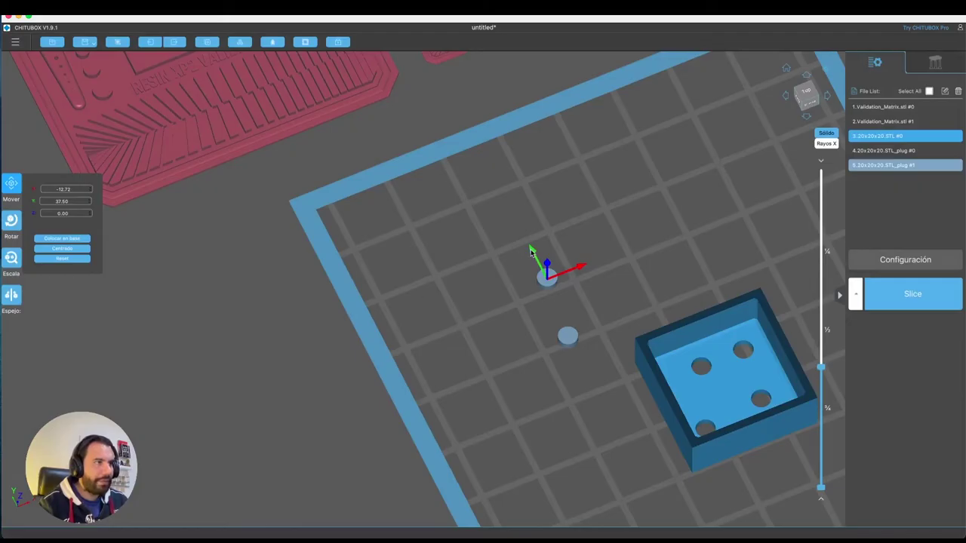
mouse_move(531, 257)
mouse_down()
mouse_move(533, 268)
mouse_move(485, 202)
mouse_up()
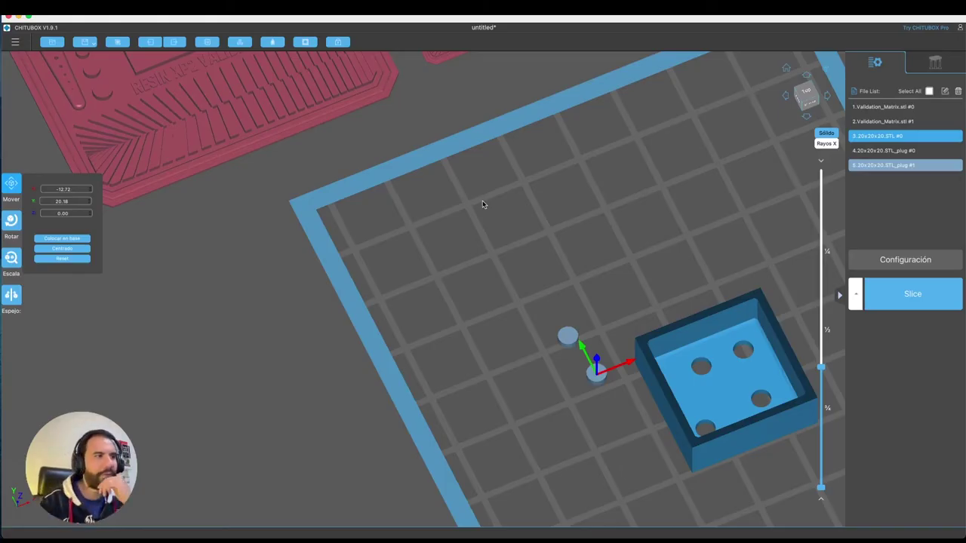
- Read the description of the Repair tool and look over the drilled cube and its two plugs
scroll(483, 202, down, 3)
right_drag(479, 202, 657, 317)
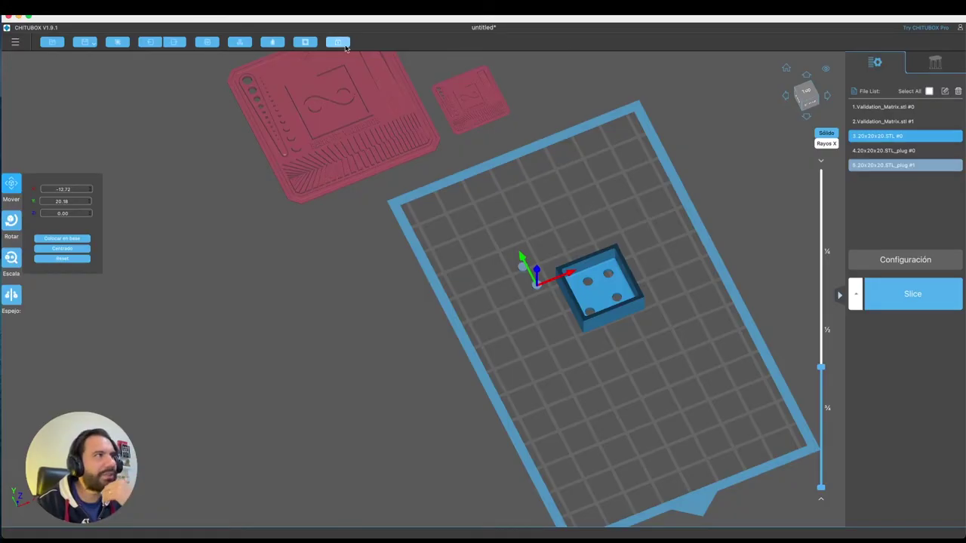
mouse_move(346, 48)
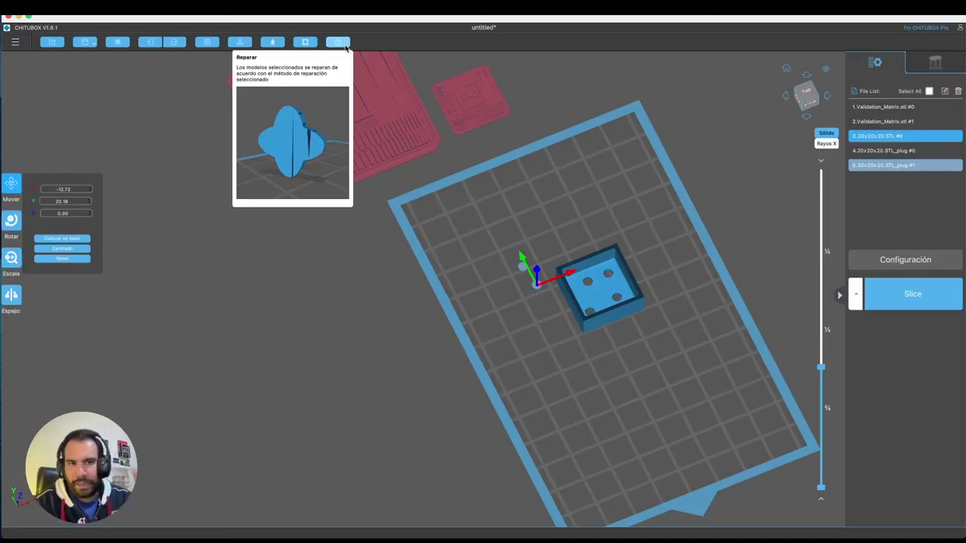
drag(689, 198, 741, 188)
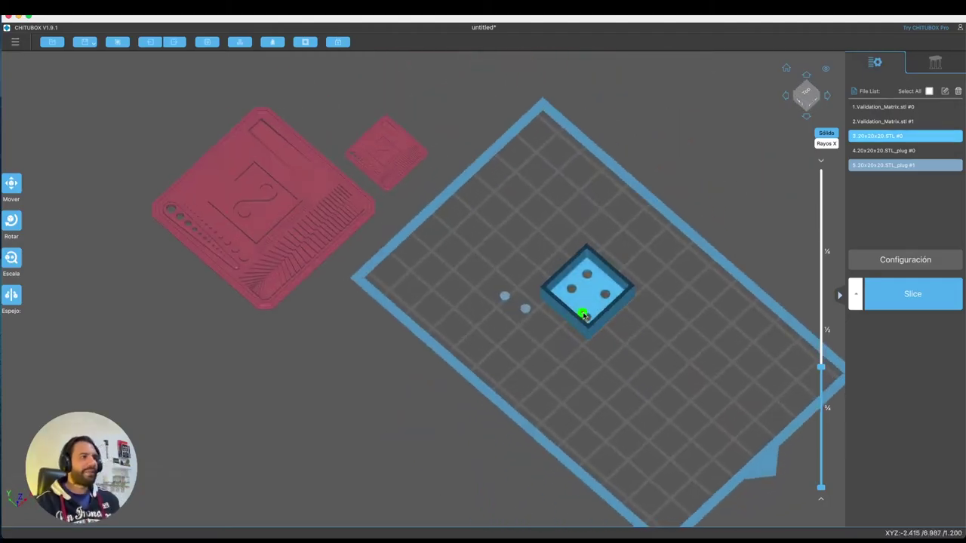
scroll(582, 313, down, 2)
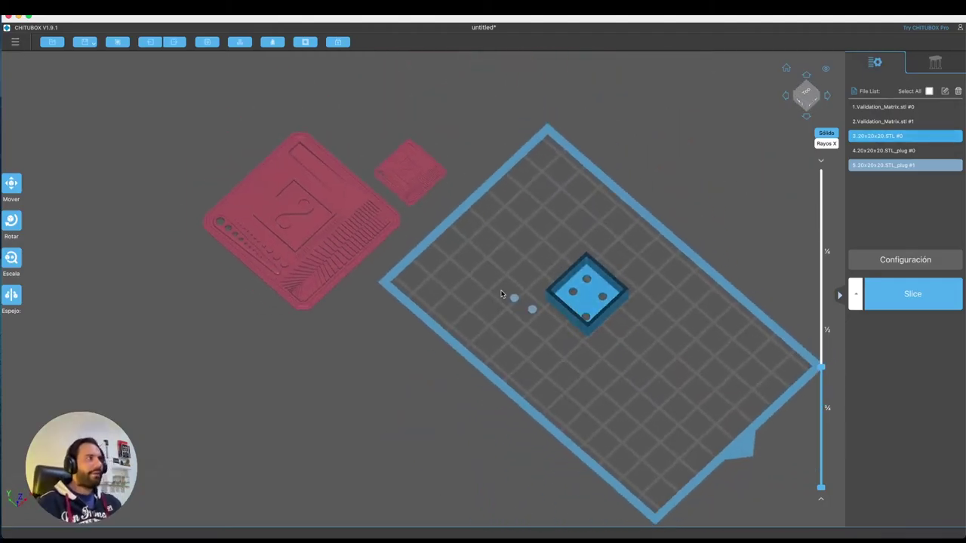
drag(635, 308, 657, 294)
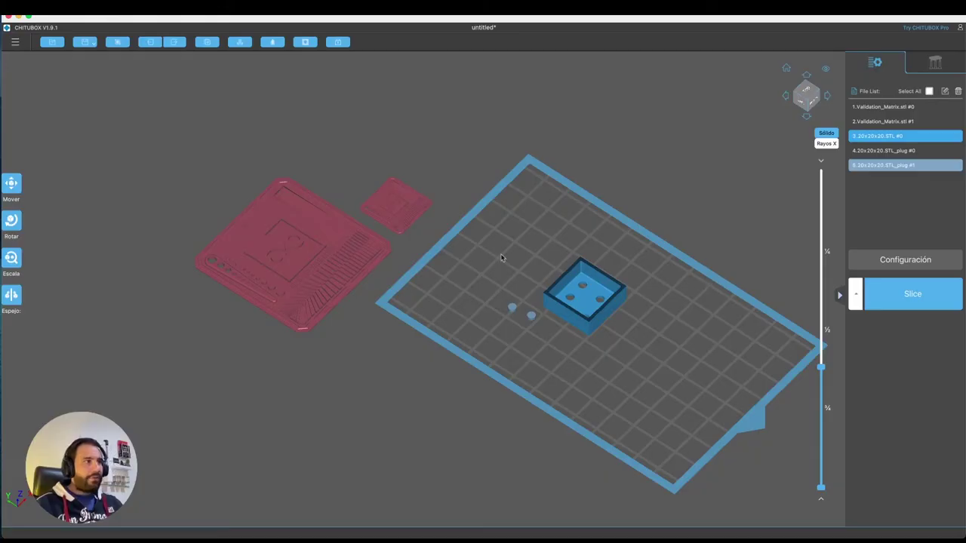
click(12, 183)
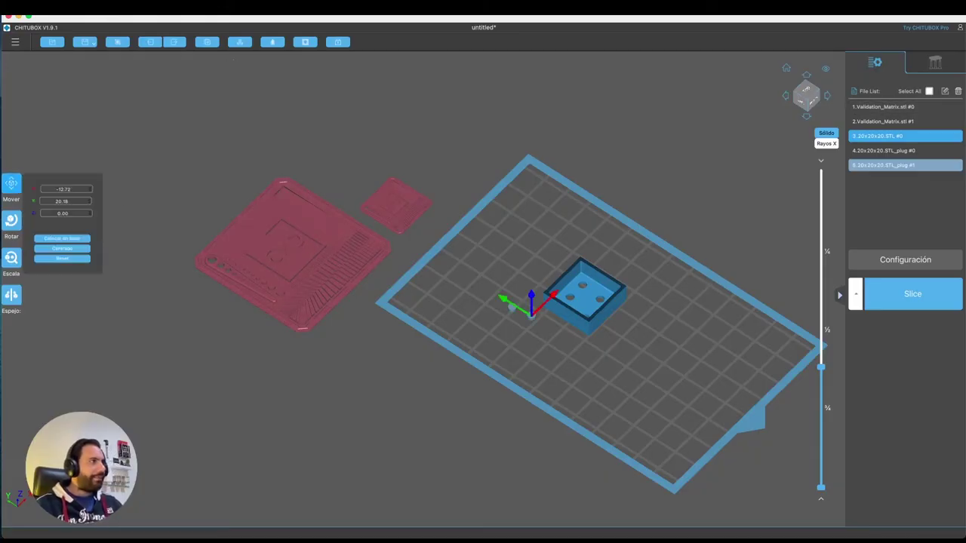
click(305, 41)
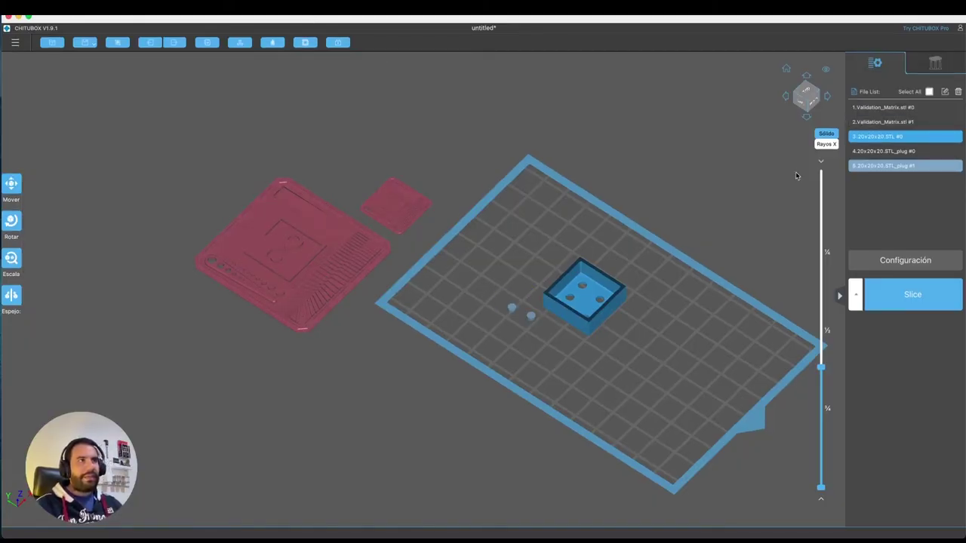
drag(795, 171, 754, 198)
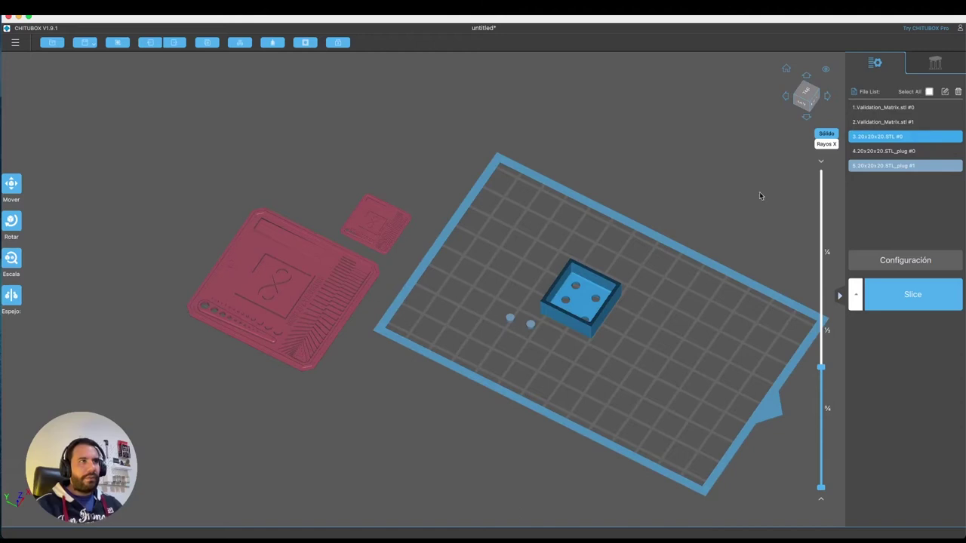
- Delete the hollowed 20x20x20.STL cube from the scene
click(879, 109)
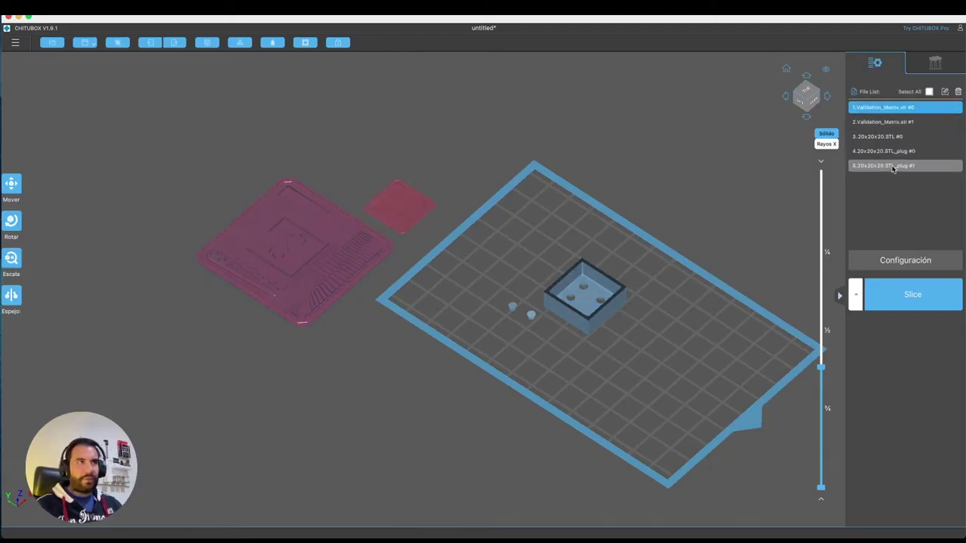
click(883, 165)
click(877, 136)
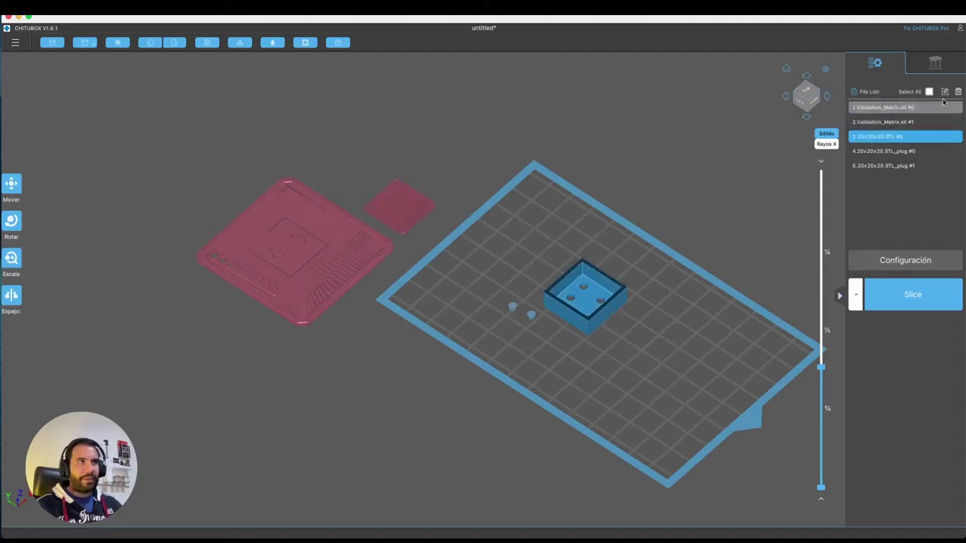
click(957, 92)
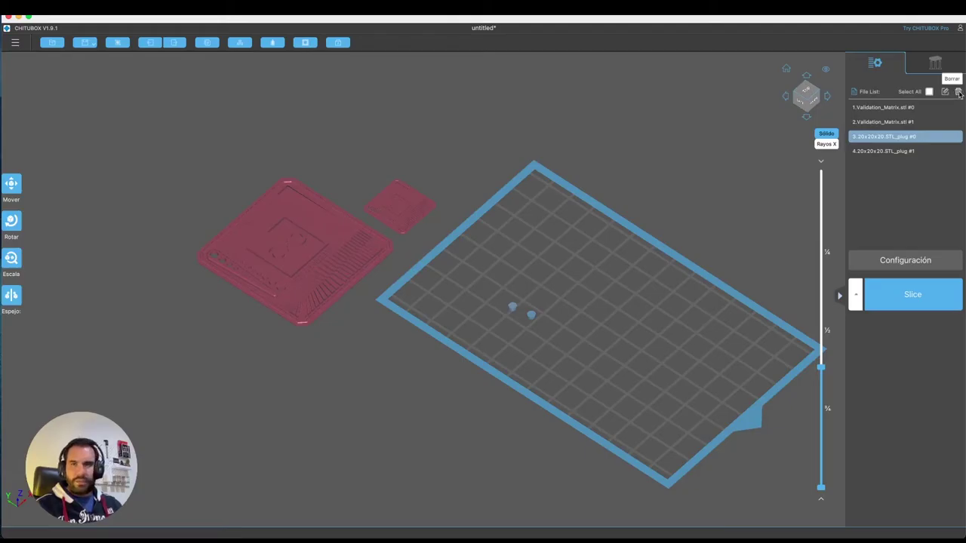
- Delete both 20x20x20.STL_plug models from the scene
click(884, 151)
click(884, 107)
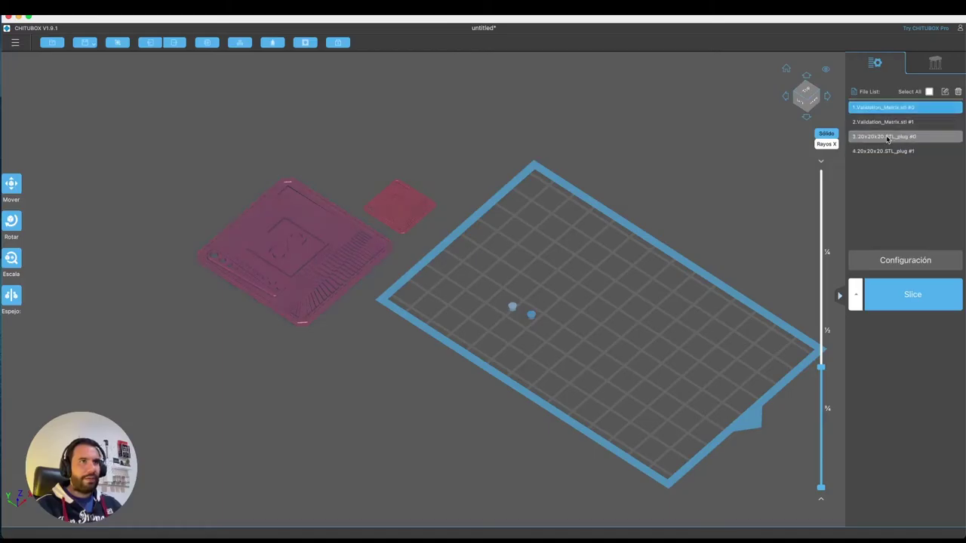
click(884, 137)
click(885, 151)
click(958, 92)
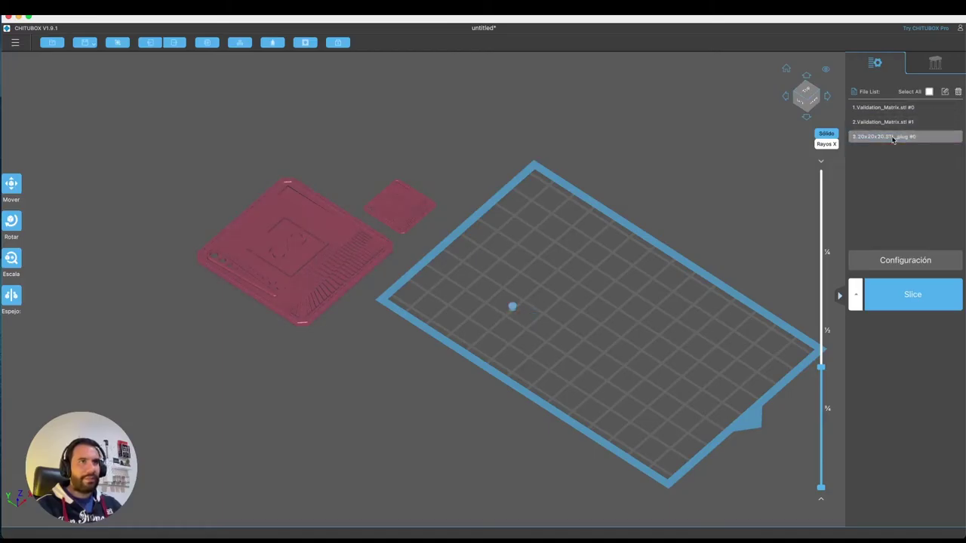
click(957, 92)
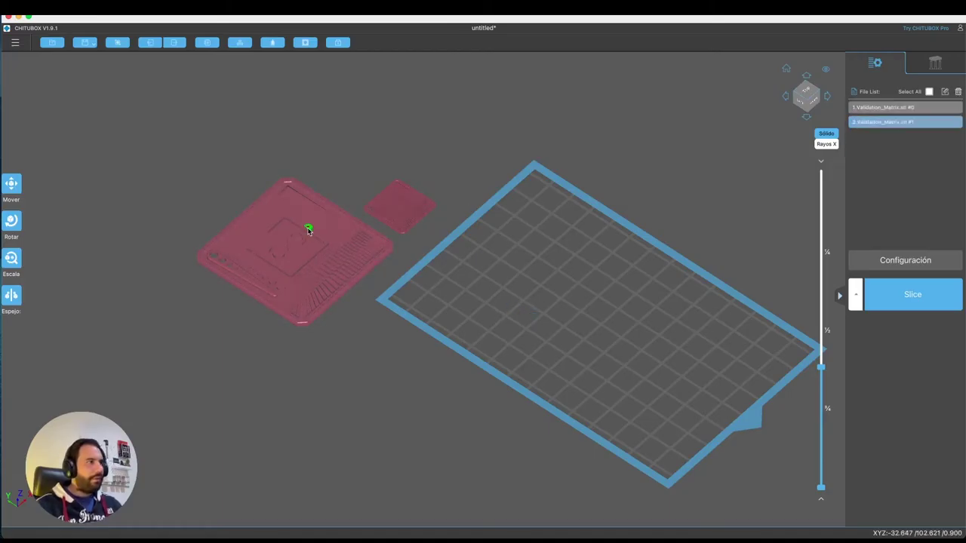
- Move the larger Validation_Matrix.stl model onto the build plate, to about X -4.8, Y 26.4
click(12, 183)
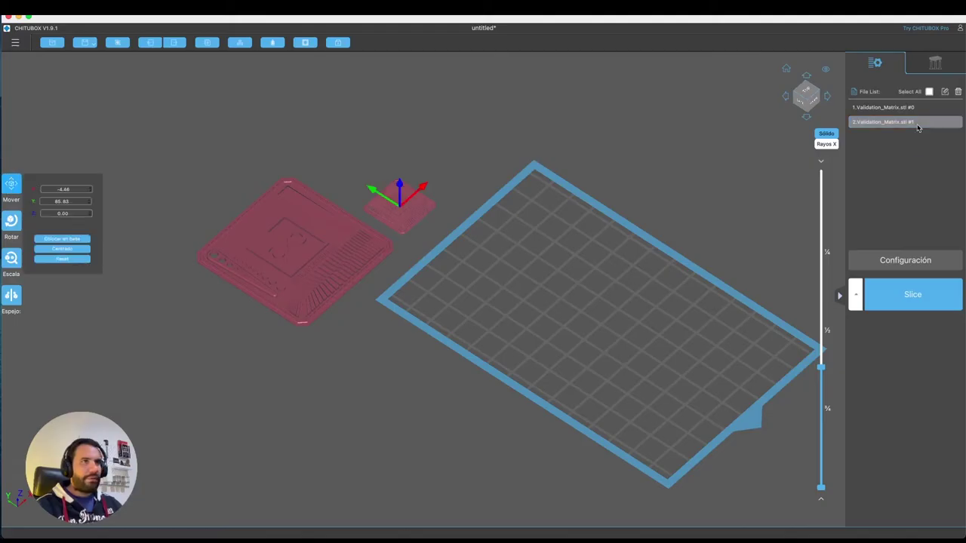
click(249, 249)
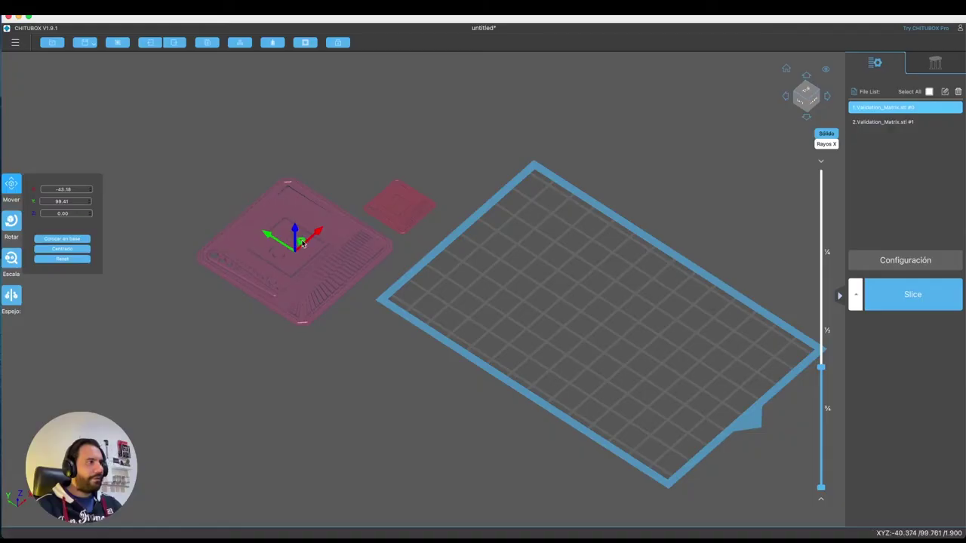
drag(265, 235, 521, 261)
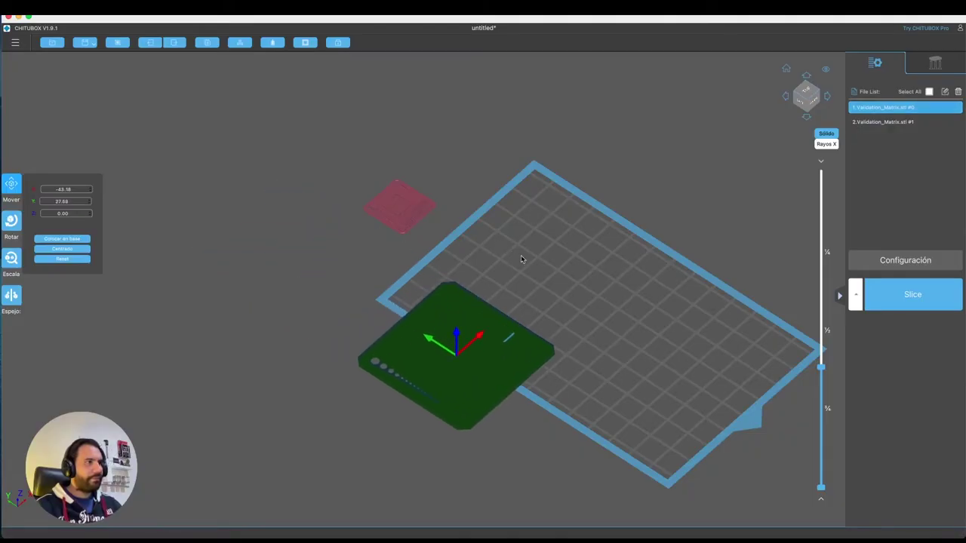
drag(475, 328, 544, 267)
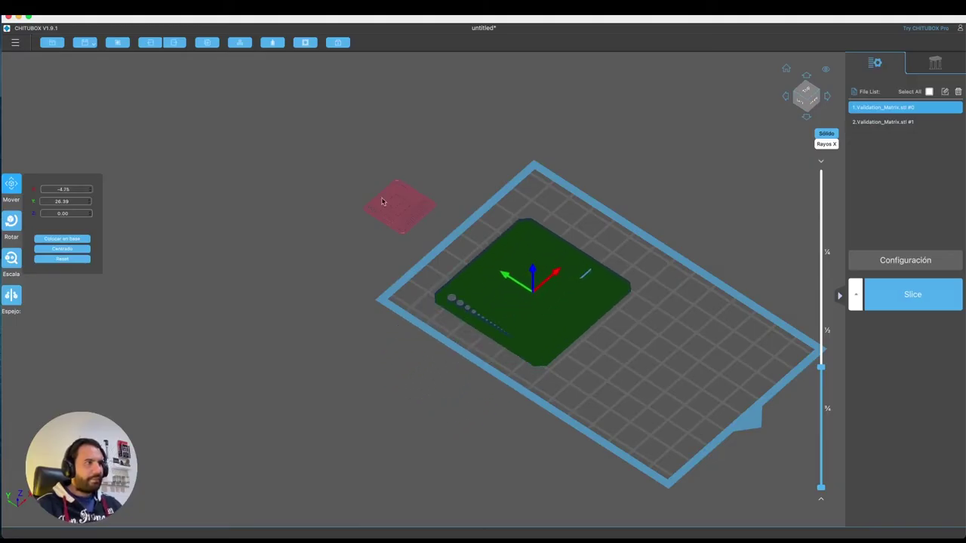
- Delete the smaller Validation_Matrix.stl copy and raise the layer view to show the remaining model in full
click(886, 121)
click(957, 91)
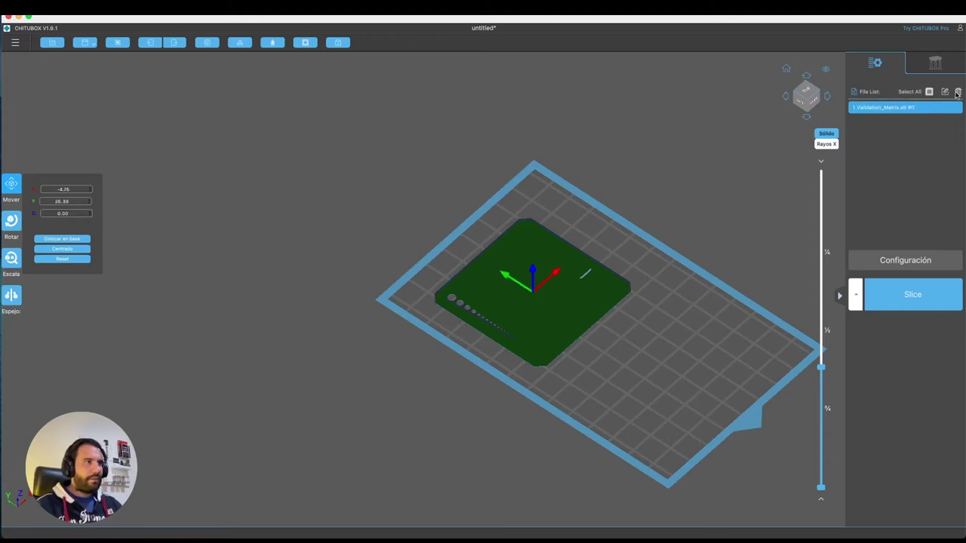
drag(724, 173, 856, 184)
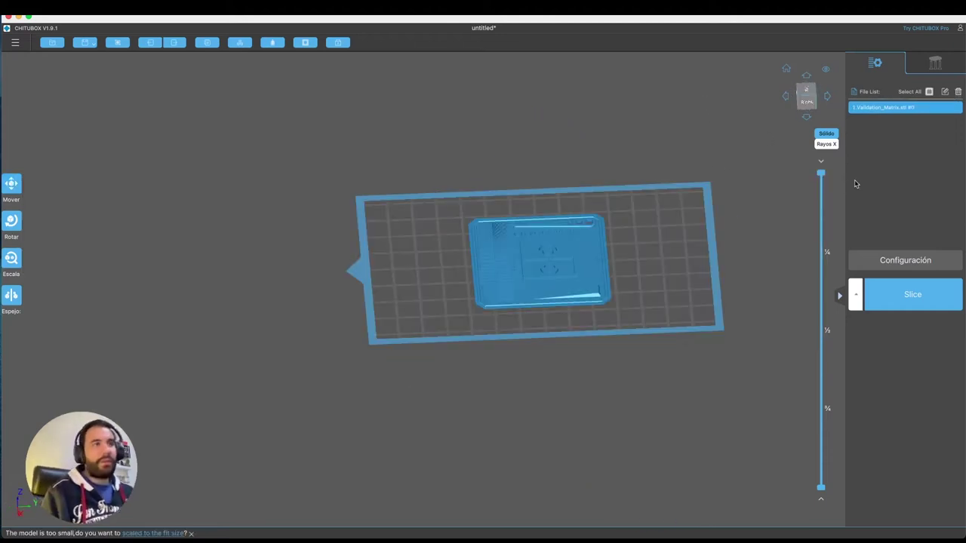
- Deselect and reselect Validation_Matrix.stl in the file list, and display its X, Y and Z dimensions on the model
click(873, 108)
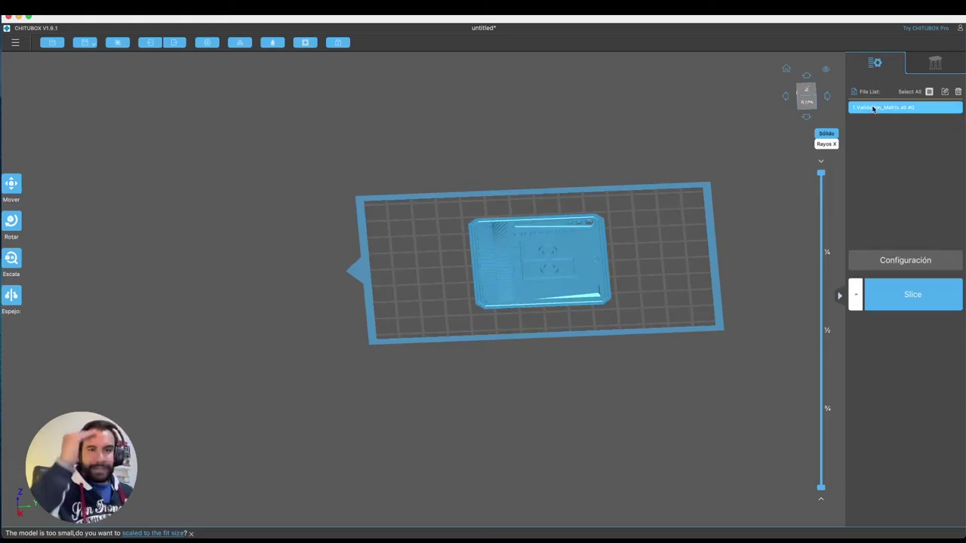
click(928, 91)
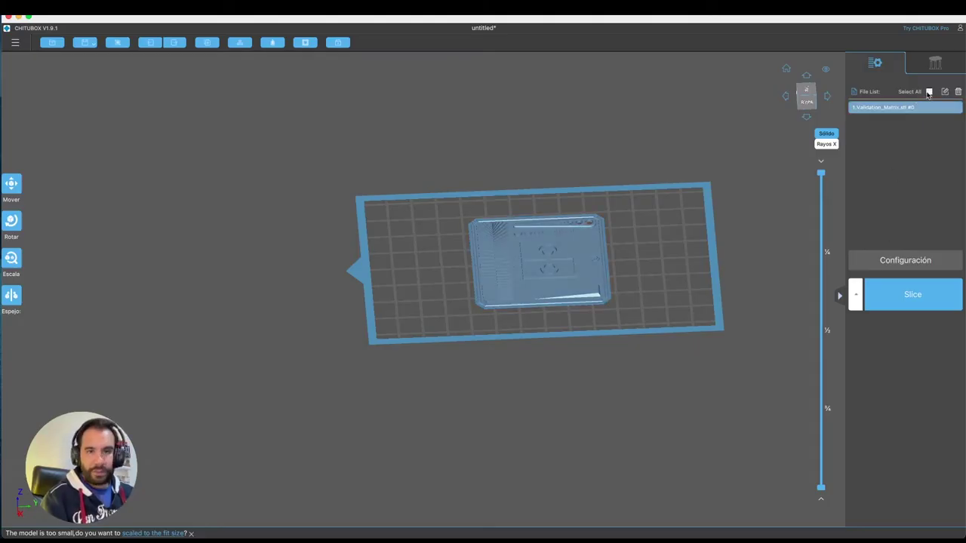
click(905, 136)
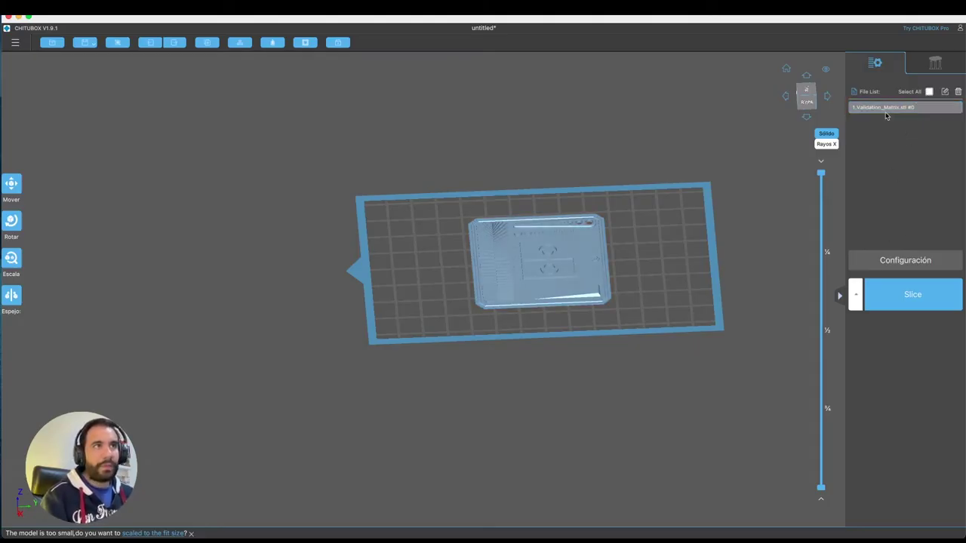
click(887, 109)
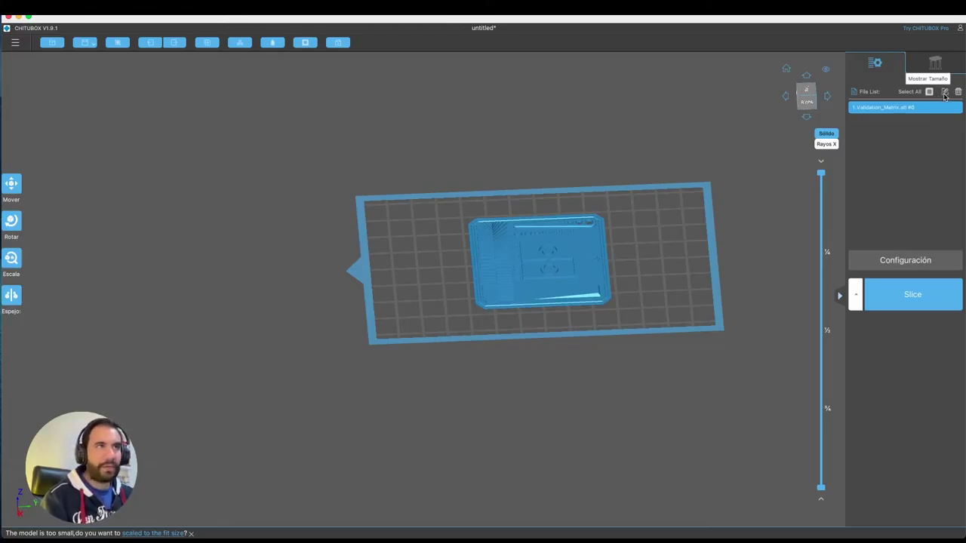
click(944, 93)
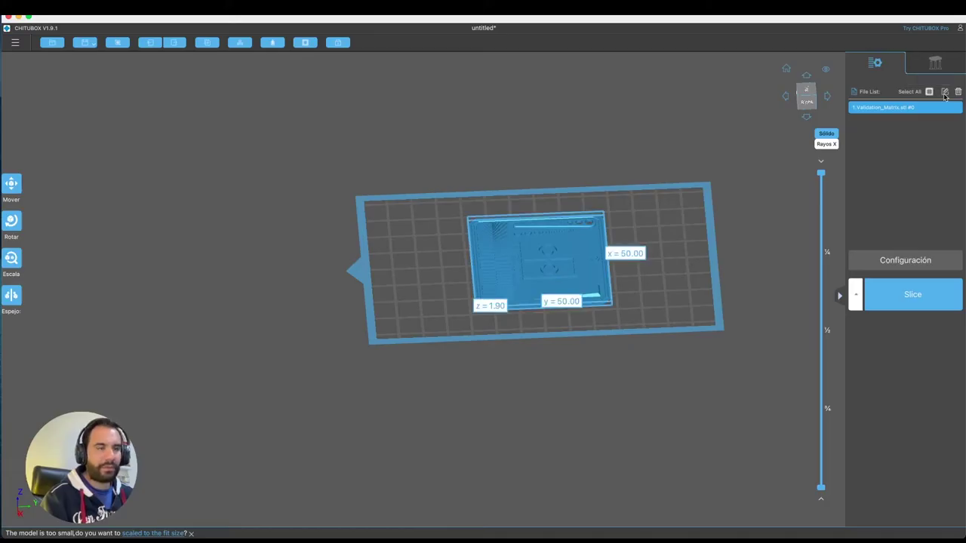
drag(767, 240, 700, 256)
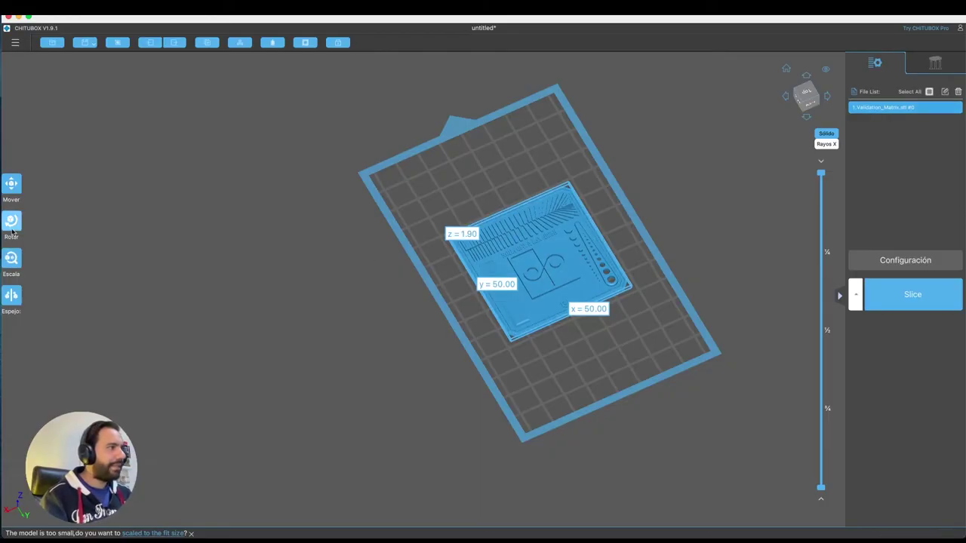
- Scale Validation_Matrix.stl uniformly to 130%, making it 65 × 65 × 2.47 mm
click(12, 258)
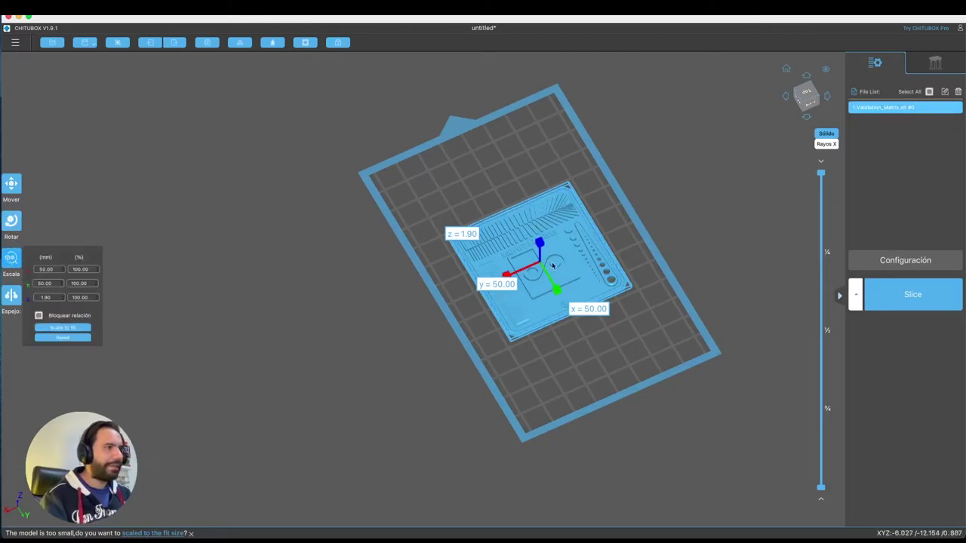
mouse_move(559, 292)
mouse_down()
mouse_move(593, 312)
mouse_move(562, 281)
mouse_move(577, 288)
mouse_up()
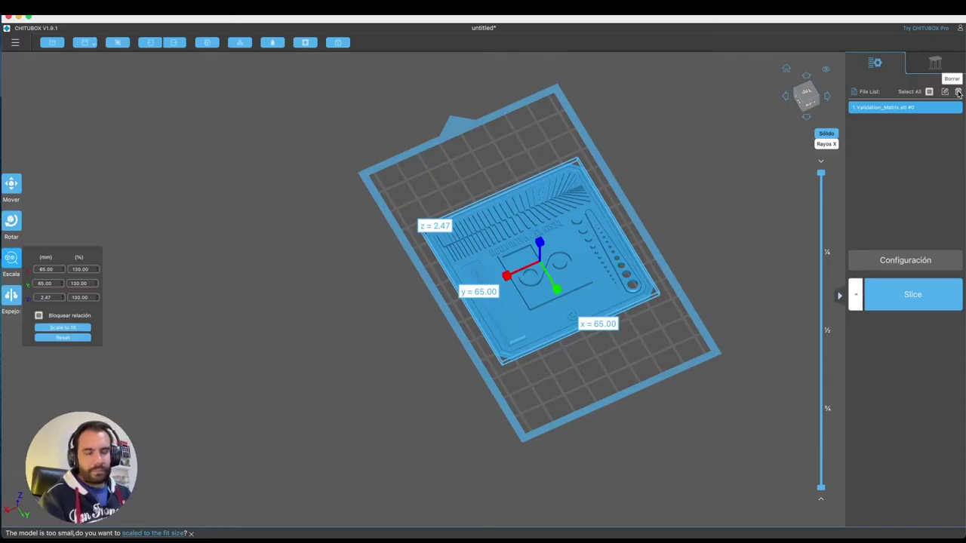
mouse_move(667, 192)
mouse_down()
mouse_move(714, 213)
mouse_move(680, 222)
mouse_move(741, 215)
mouse_move(750, 205)
mouse_move(701, 218)
mouse_move(616, 209)
mouse_move(682, 195)
mouse_up()
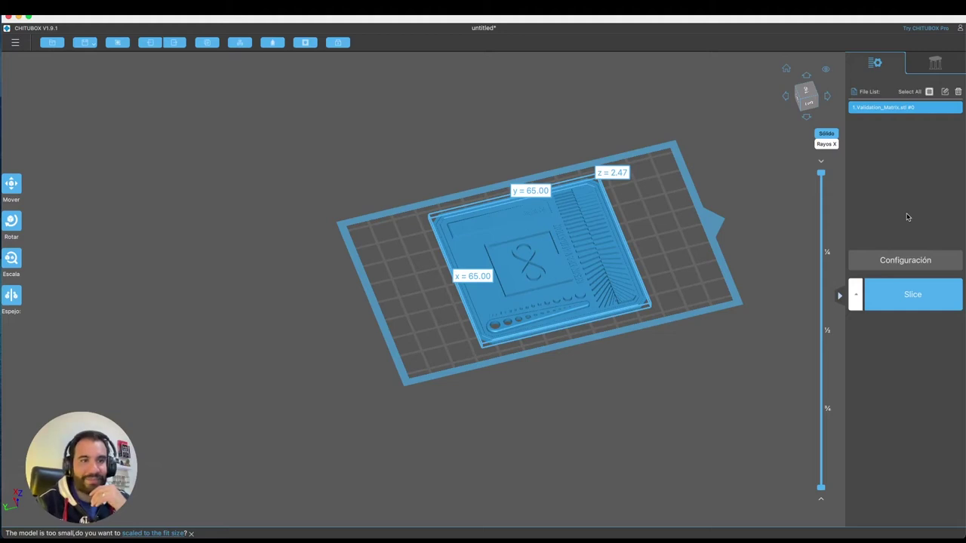
- Open the print configuration and browse the machine brands available for a new printer, previewing the Voxelab Proxima 6
click(927, 260)
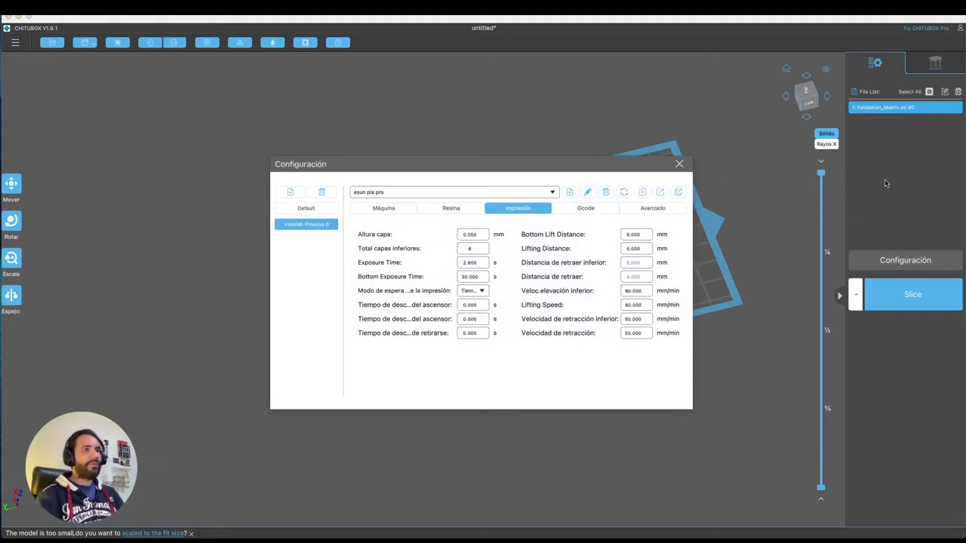
drag(402, 173, 412, 174)
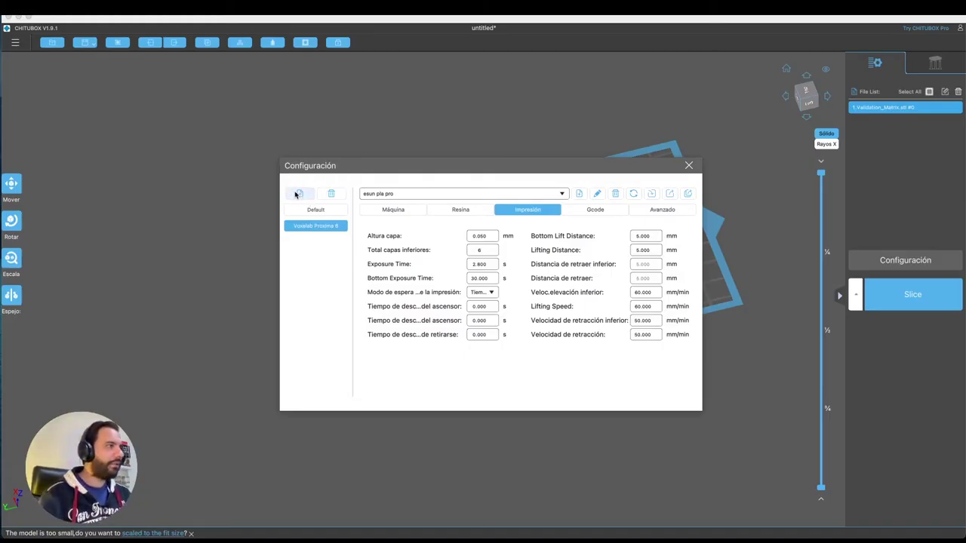
click(299, 194)
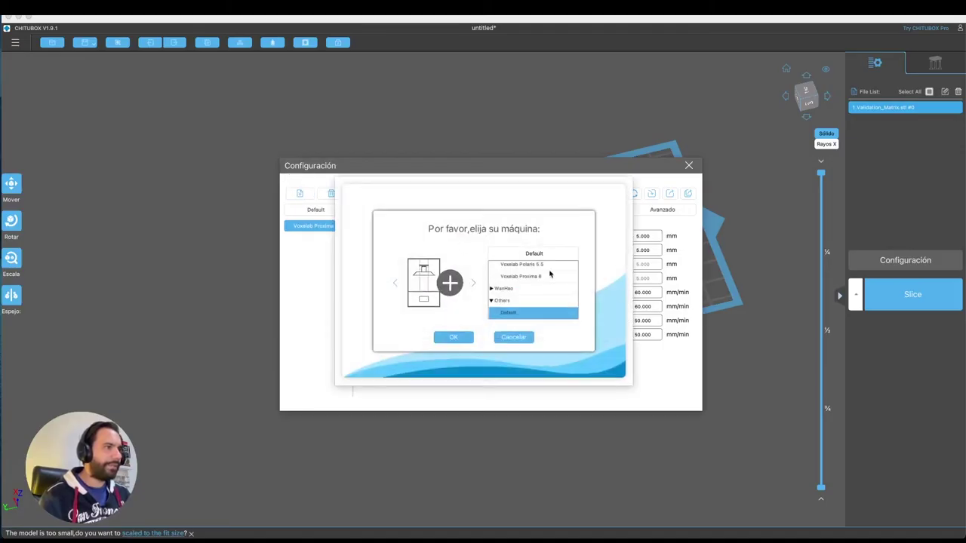
scroll(528, 287, up, 5)
scroll(527, 288, down, 1)
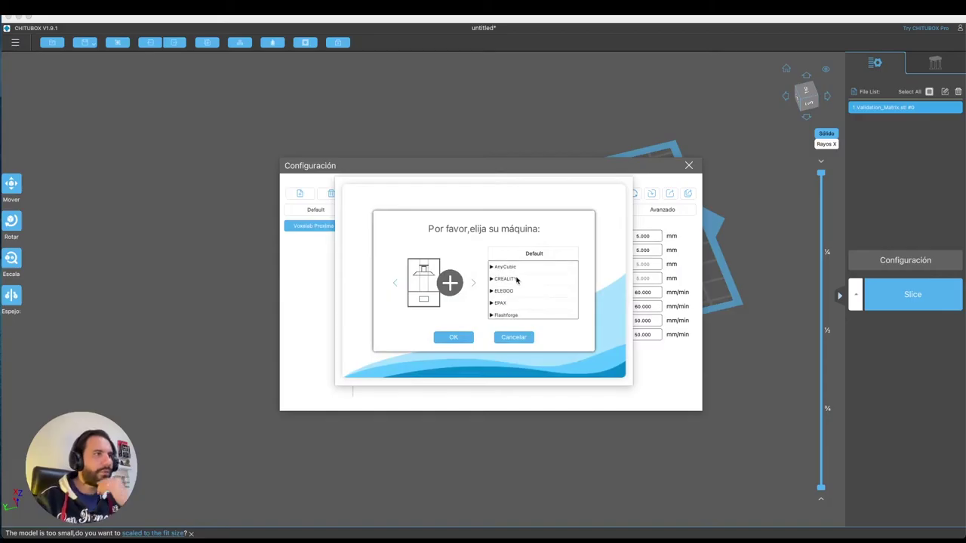
click(511, 267)
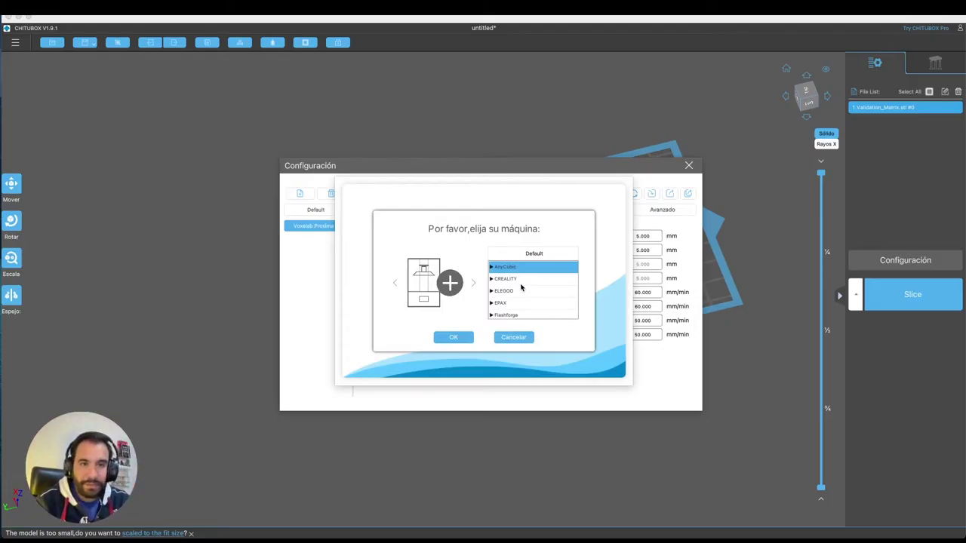
scroll(522, 286, down, 1)
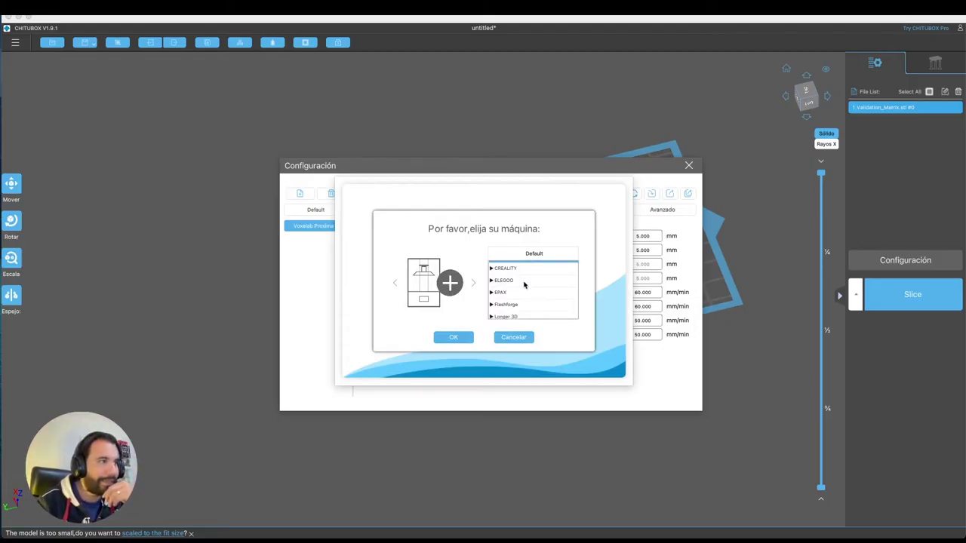
scroll(523, 284, up, 1)
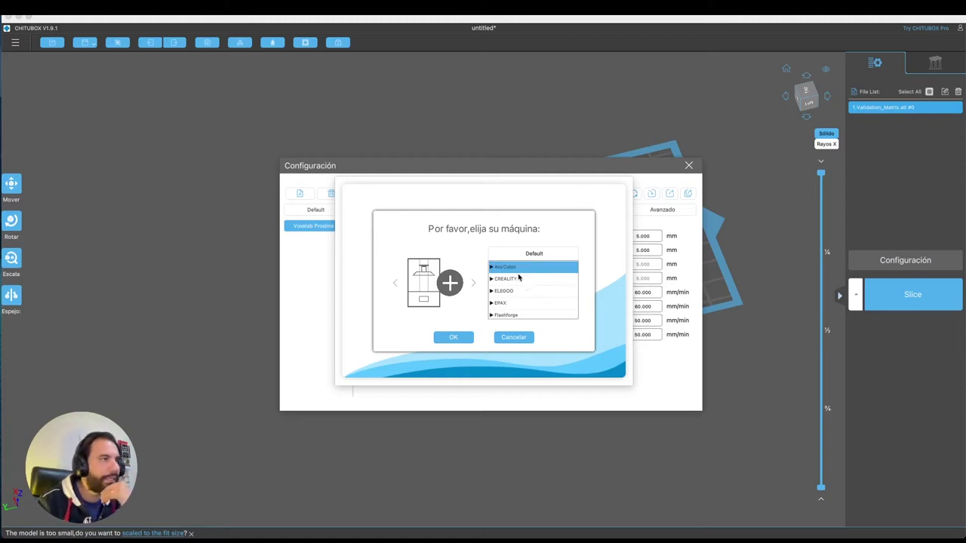
scroll(534, 279, down, 2)
scroll(536, 280, down, 3)
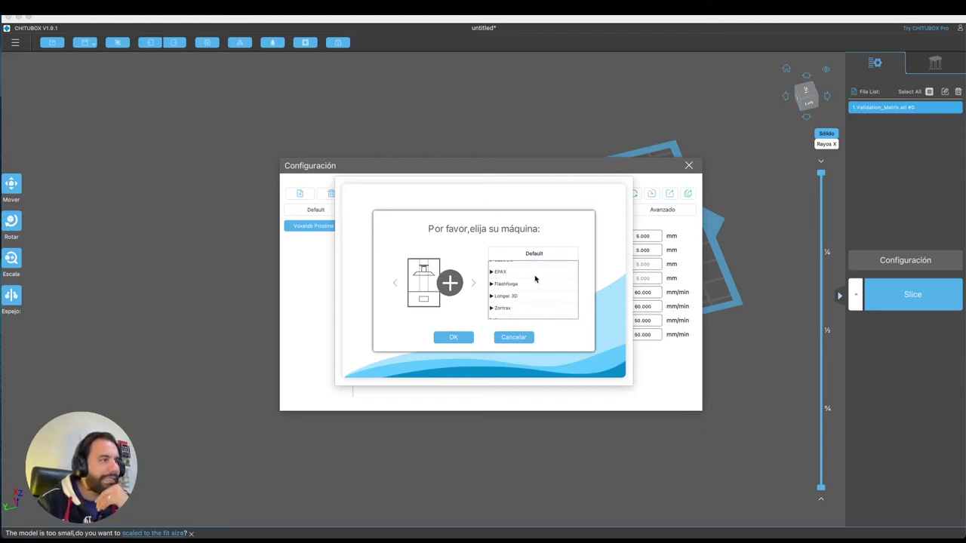
scroll(528, 287, down, 4)
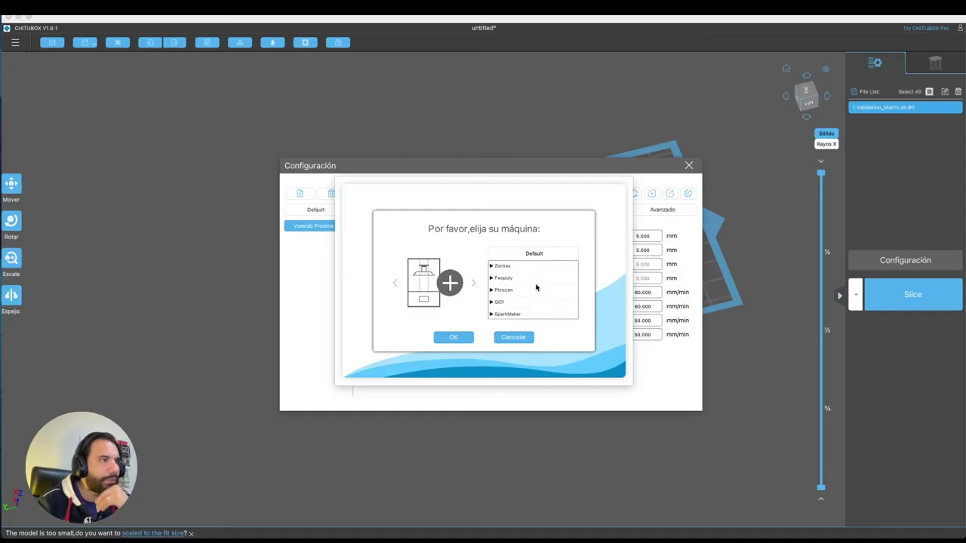
scroll(536, 286, down, 3)
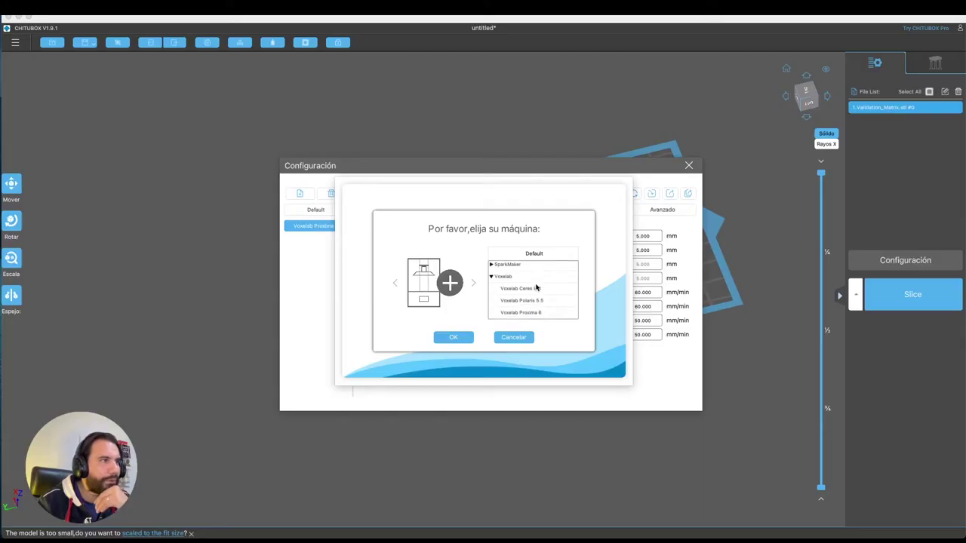
click(491, 277)
click(491, 277)
scroll(532, 282, down, 2)
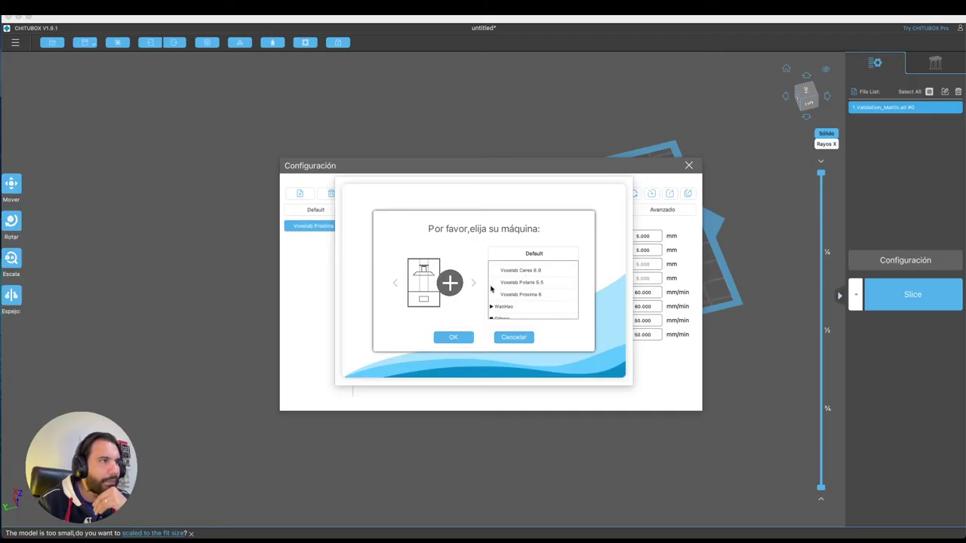
click(528, 296)
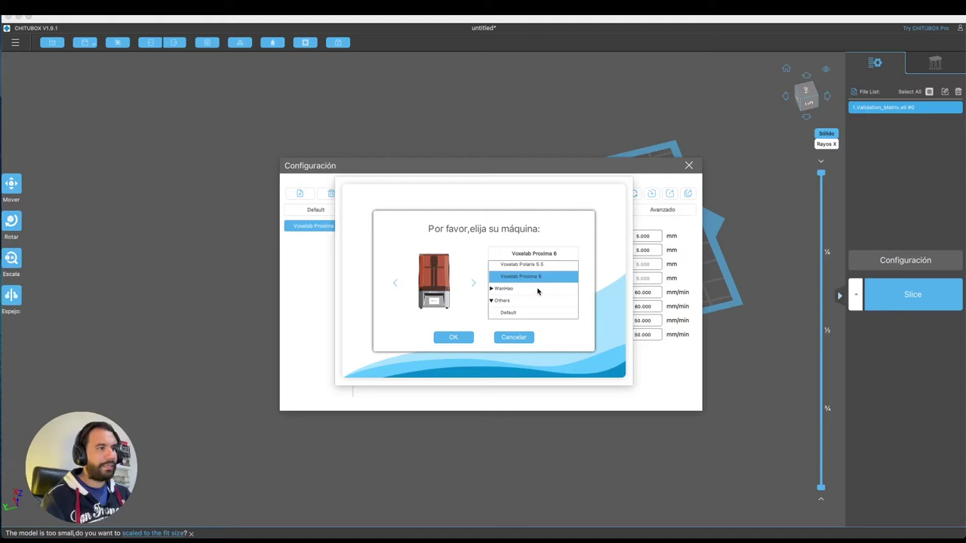
- Add a new printer using the Default machine from the Others group
click(498, 303)
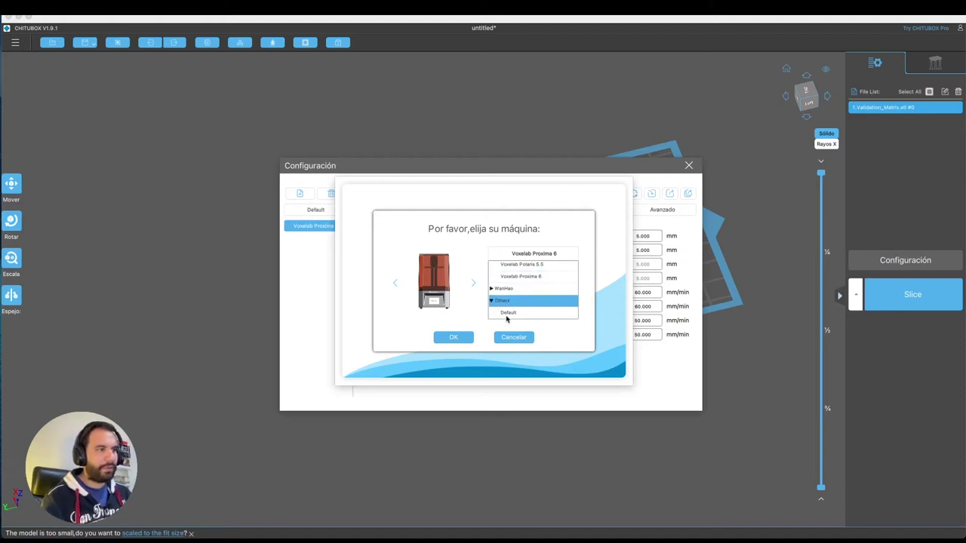
click(507, 313)
click(508, 303)
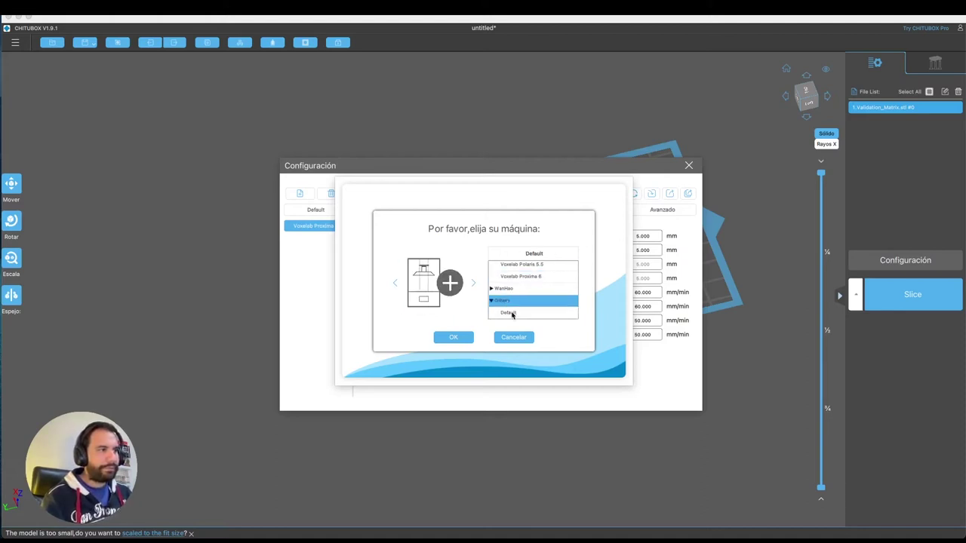
click(507, 313)
click(454, 338)
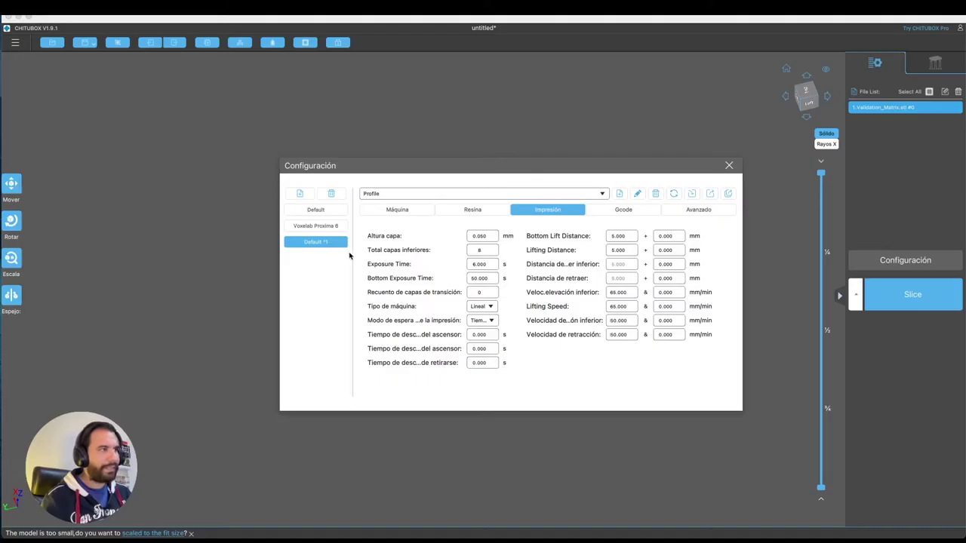
- Rename the new printer's profile "nombre de la impresora" and set its machine name to "nombre de la"
click(394, 211)
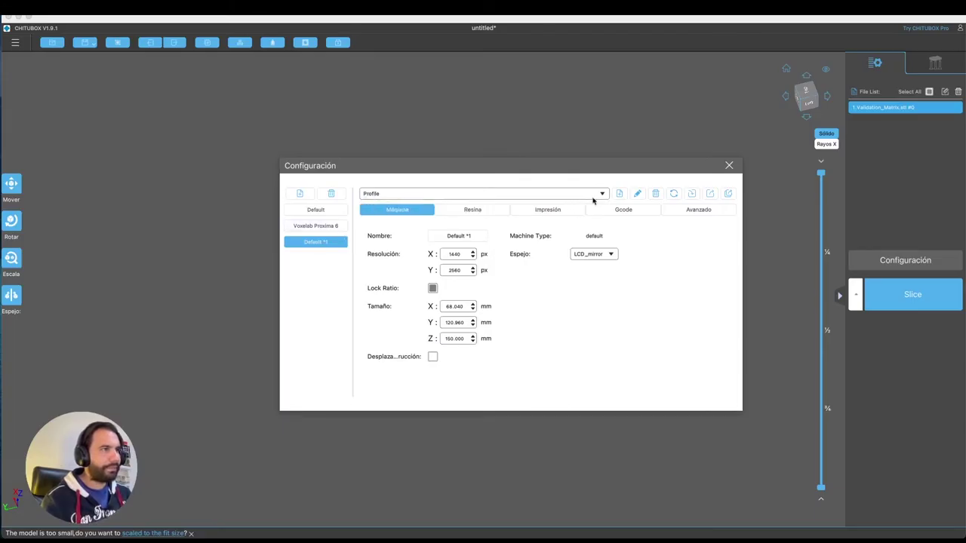
click(636, 195)
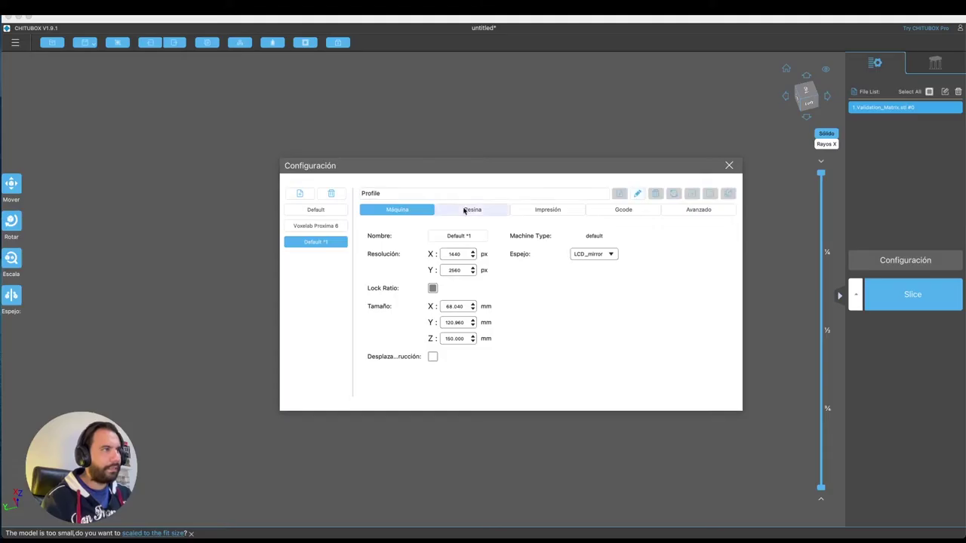
text(nom)
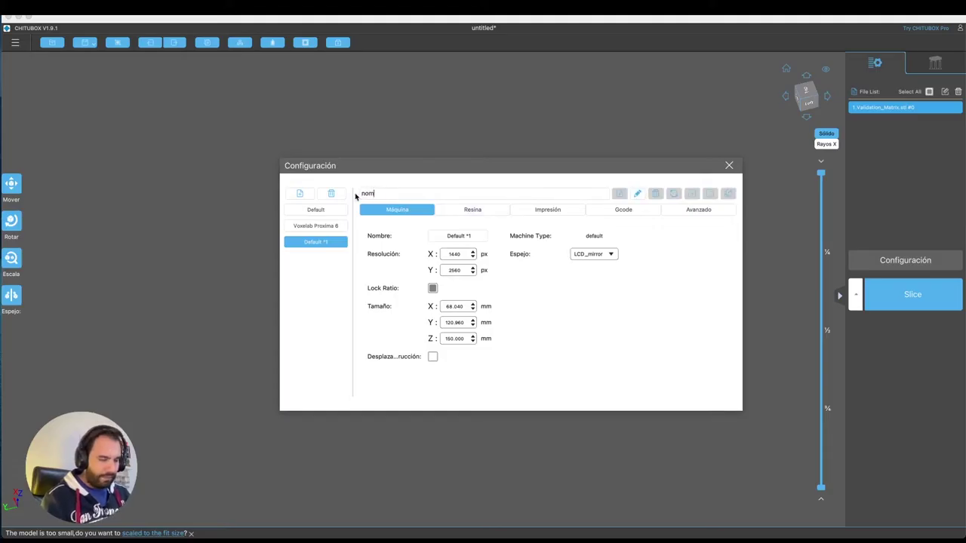
text(bre de la impresora)
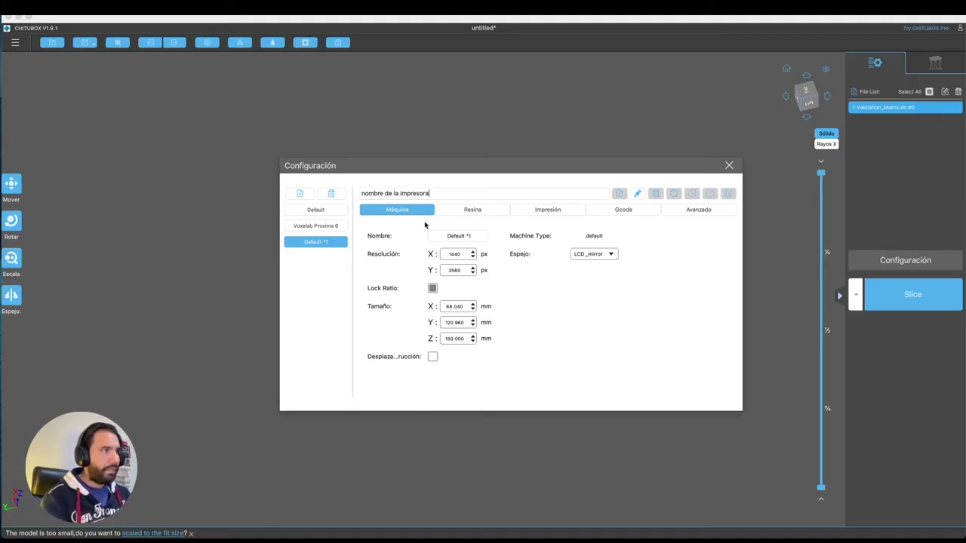
click(477, 238)
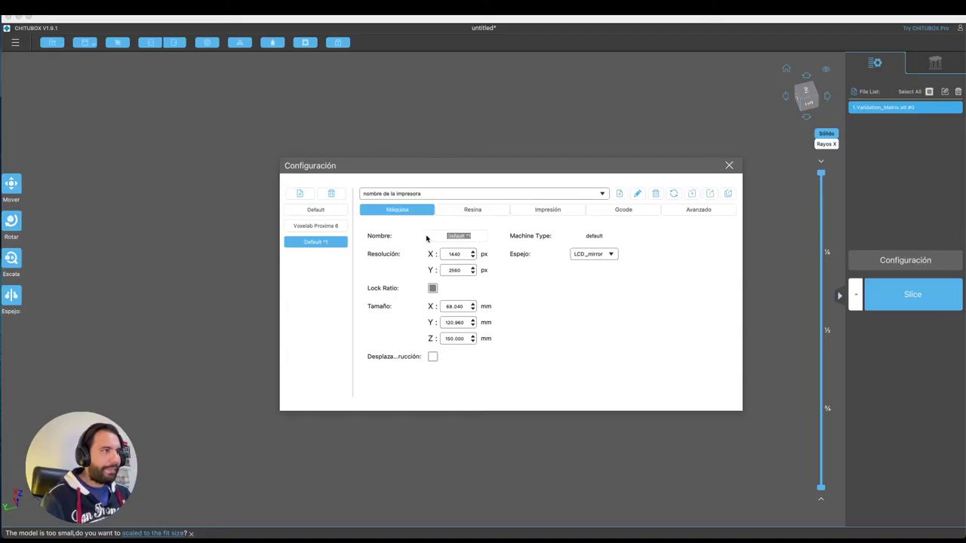
key(BackSpace)
text(nombre de la)
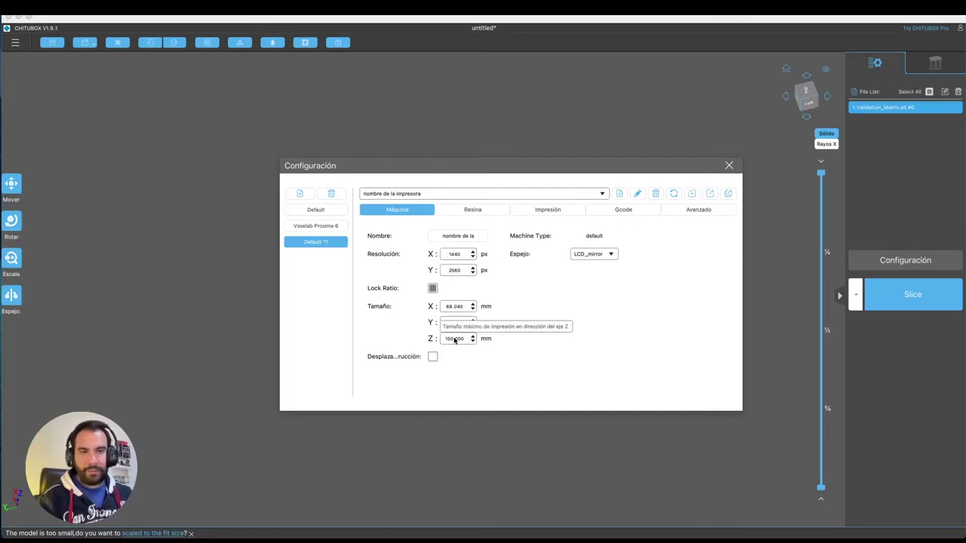
- Examine the new printer's mirror options and its resin, print and advanced settings, returning to the machine settings
click(612, 255)
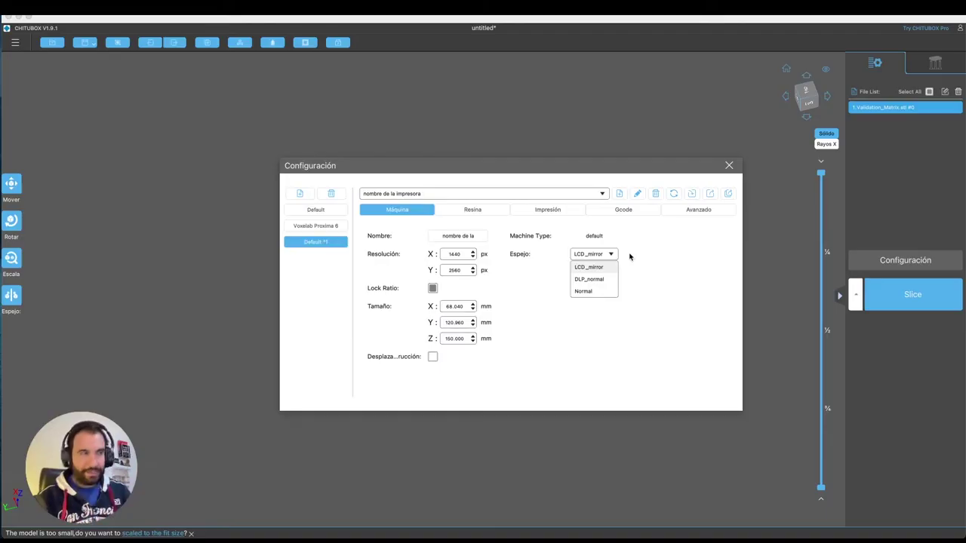
click(629, 256)
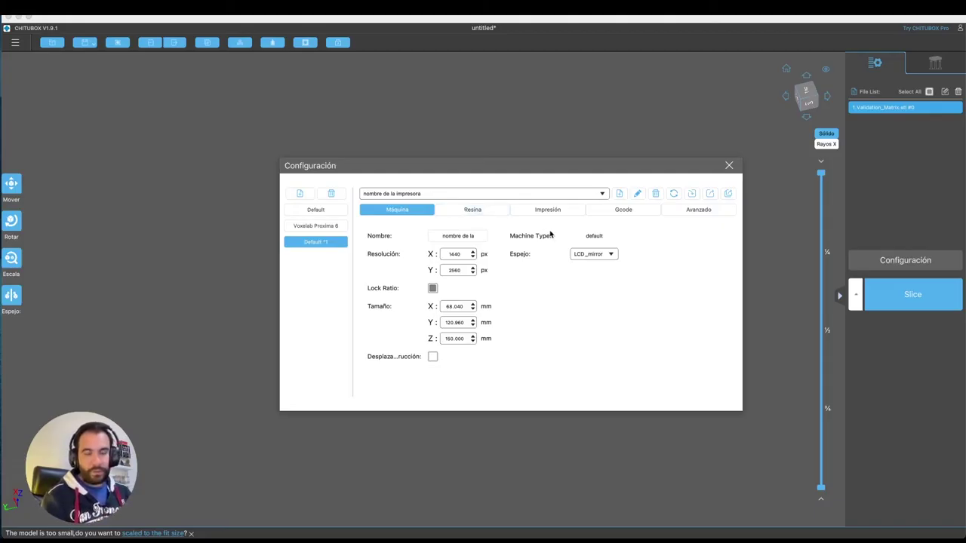
click(473, 210)
click(573, 209)
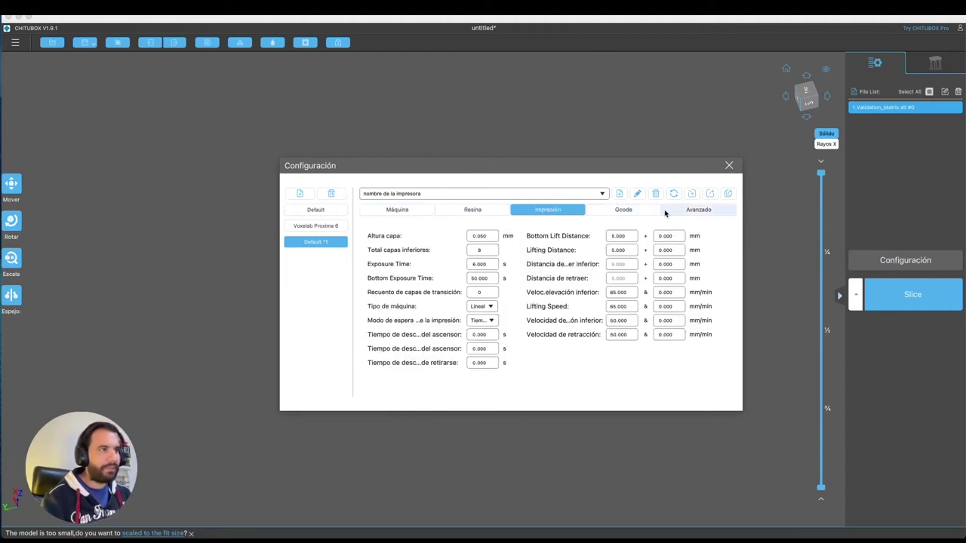
click(704, 210)
click(397, 211)
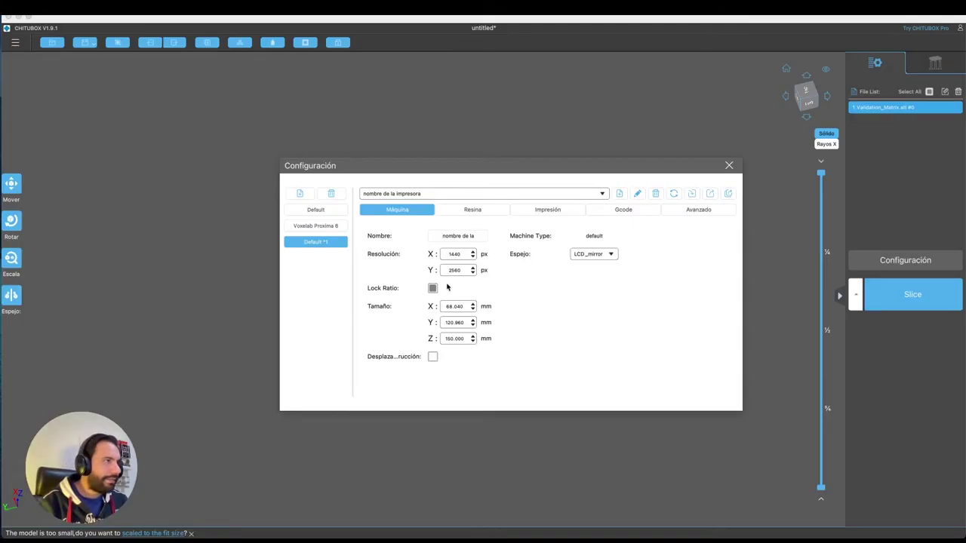
- Delete the newly added Default printer from the machine list
click(330, 193)
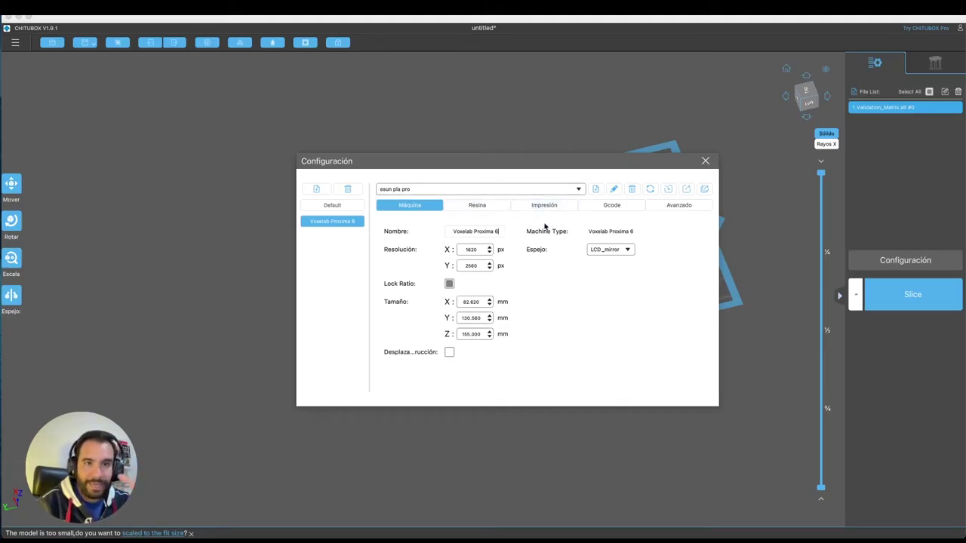
- Load the Standard Grey for 0.05 mm profile and set its resin type to "esun standard"
click(484, 206)
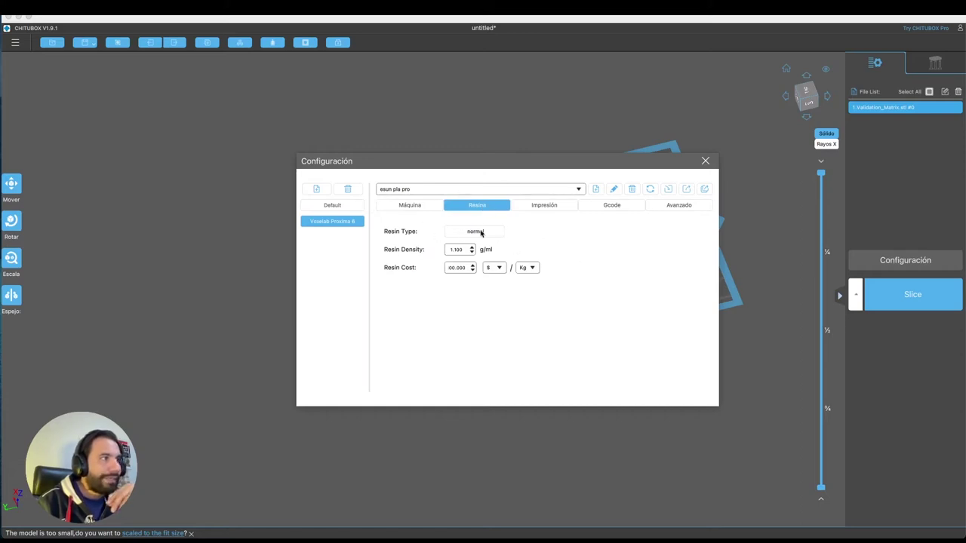
click(578, 189)
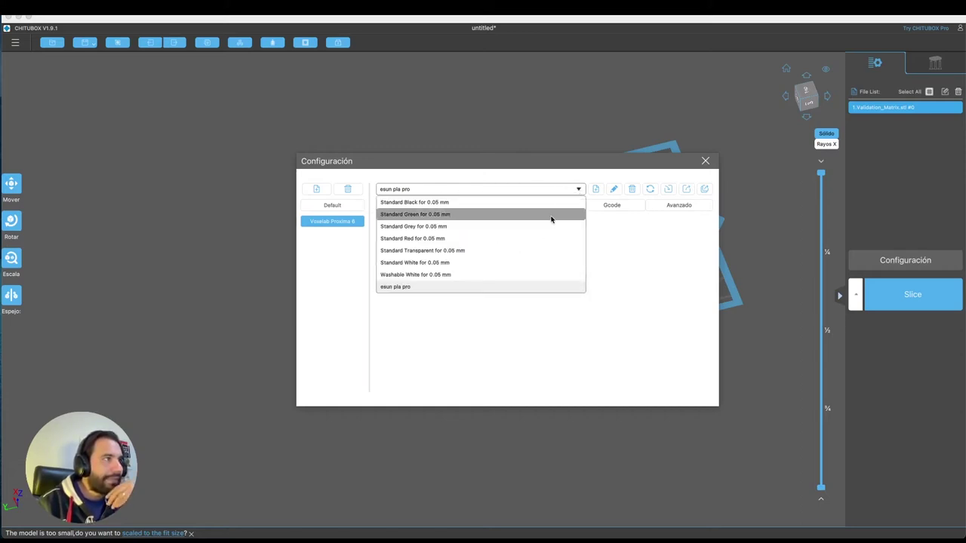
click(417, 229)
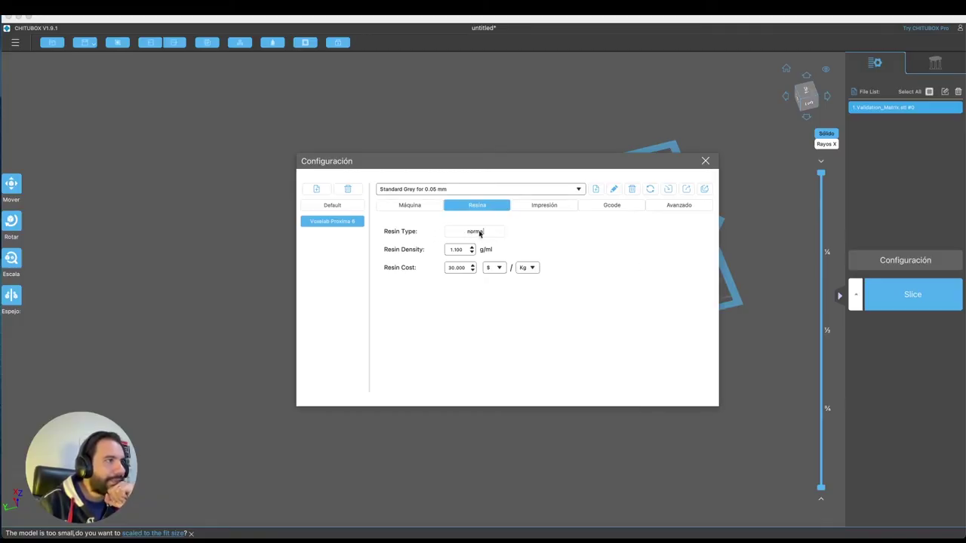
drag(481, 230, 445, 233)
text(esun)
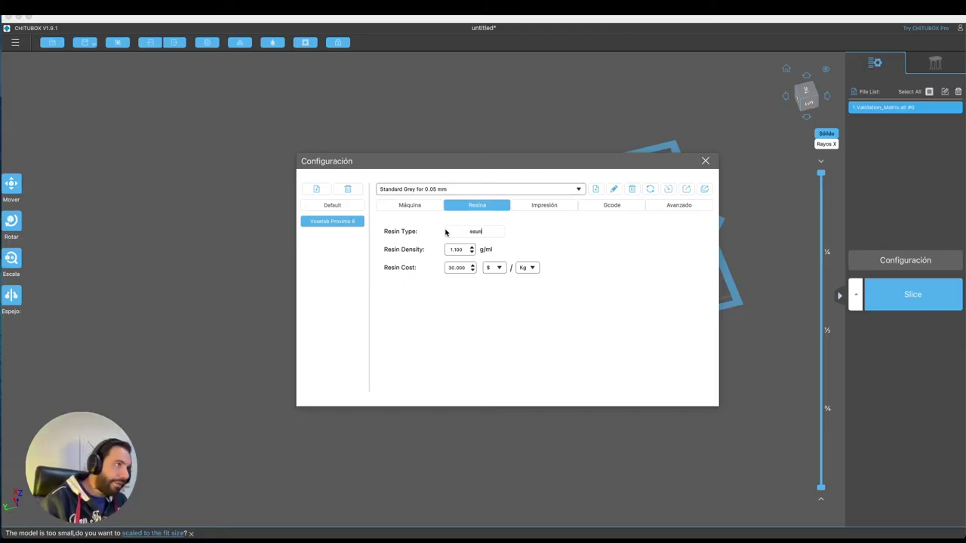
text( standard)
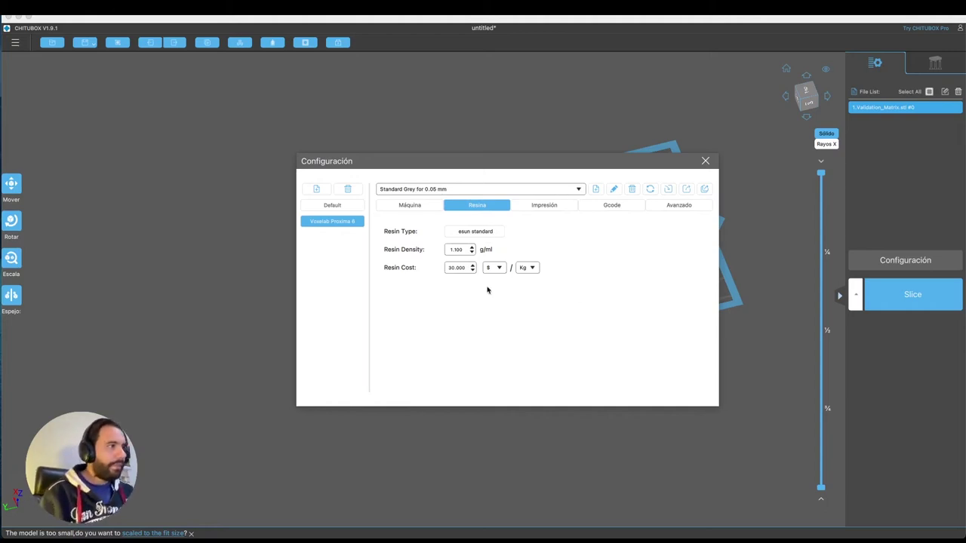
- Set the resin cost to 1100 $ per L
double_click(458, 268)
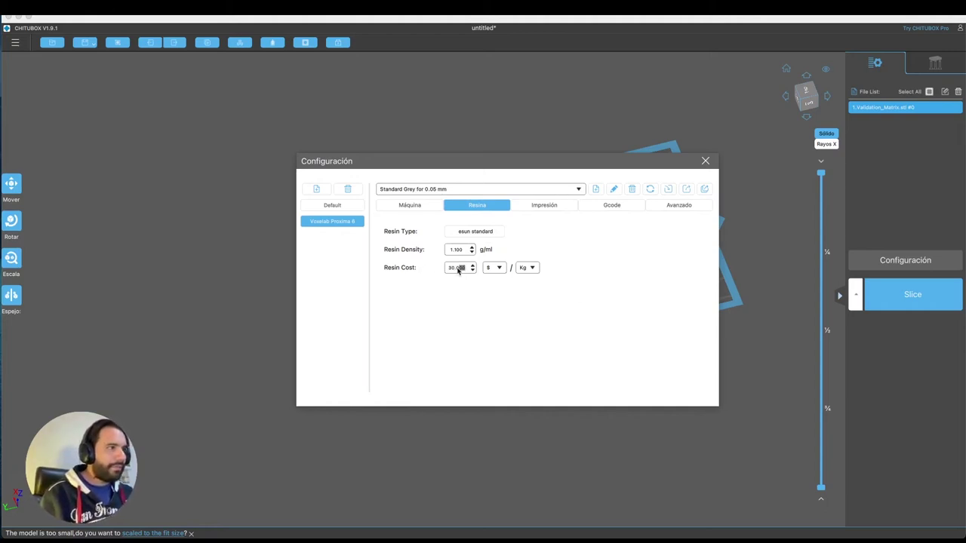
text(1)
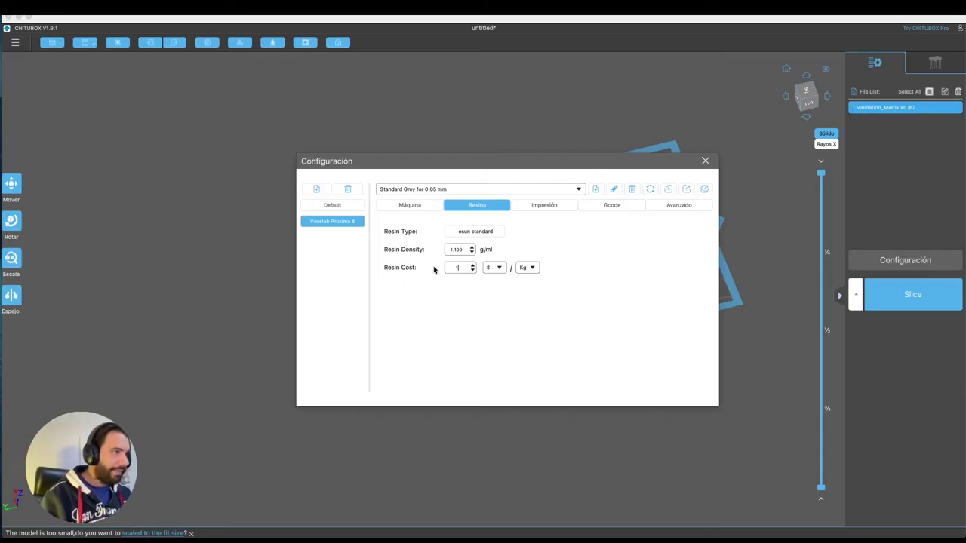
text(5)
text(00)
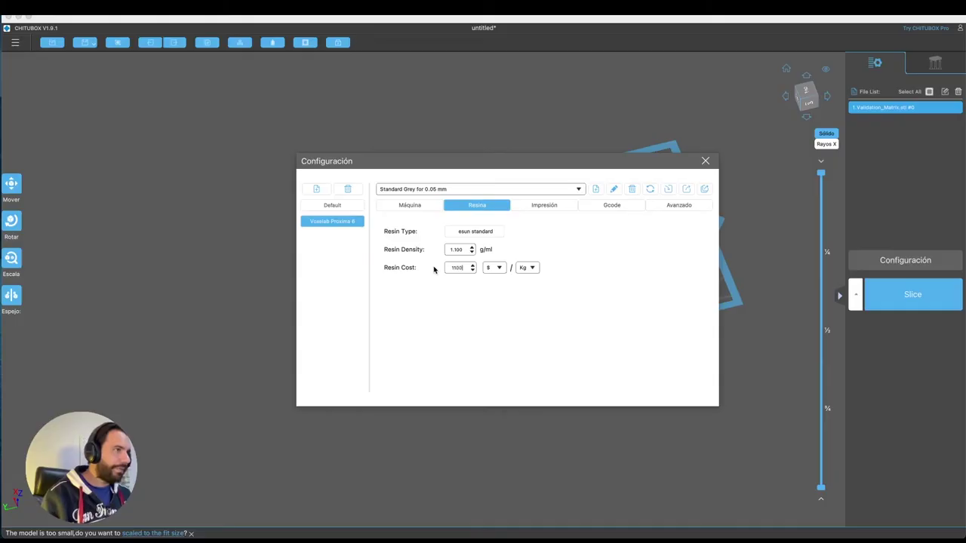
click(530, 268)
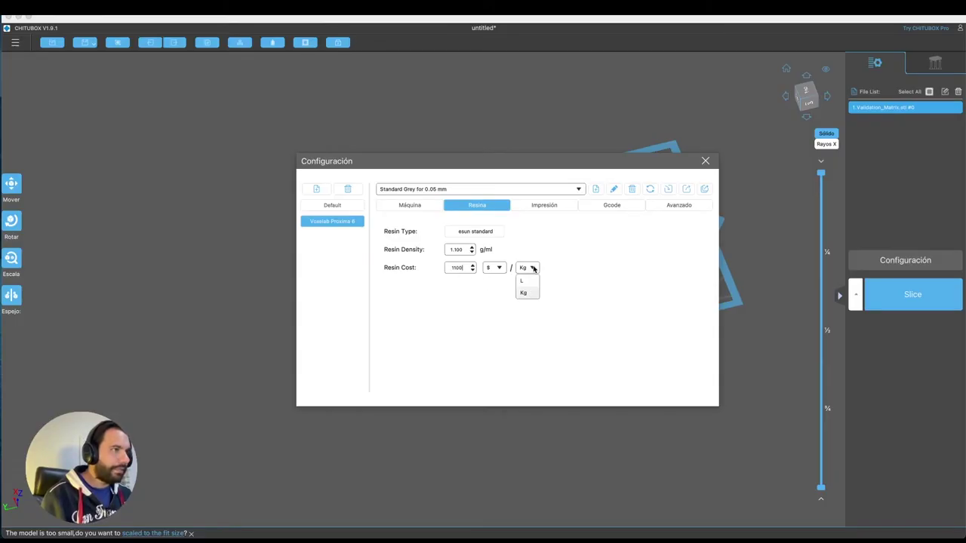
click(523, 279)
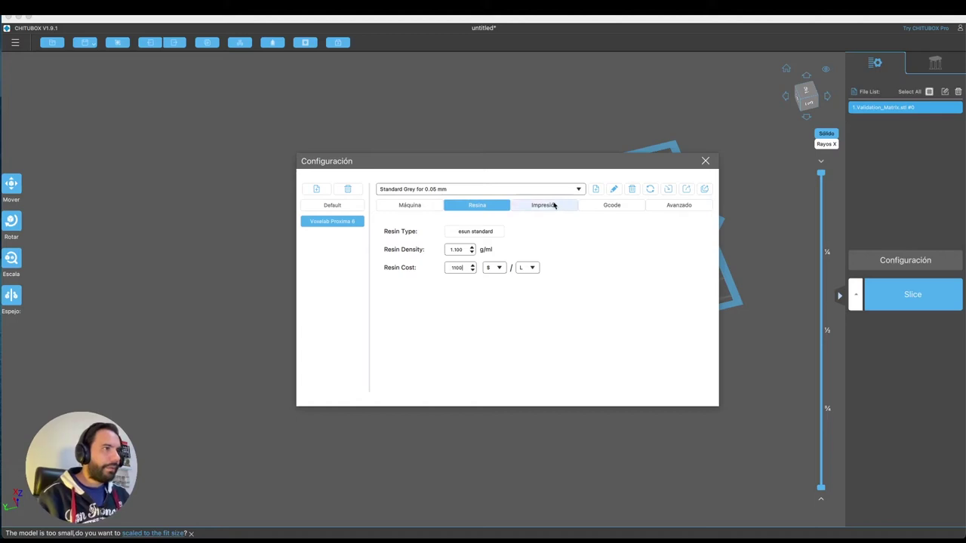
- Examine the profile's print settings, including layer height, bottom layer count, bottom exposure time and bottom lift distance
click(528, 206)
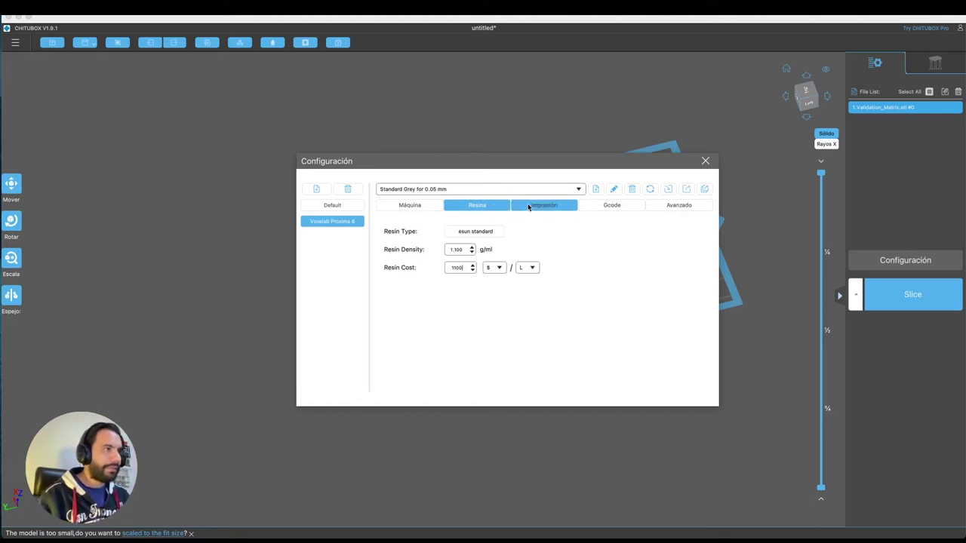
mouse_move(515, 276)
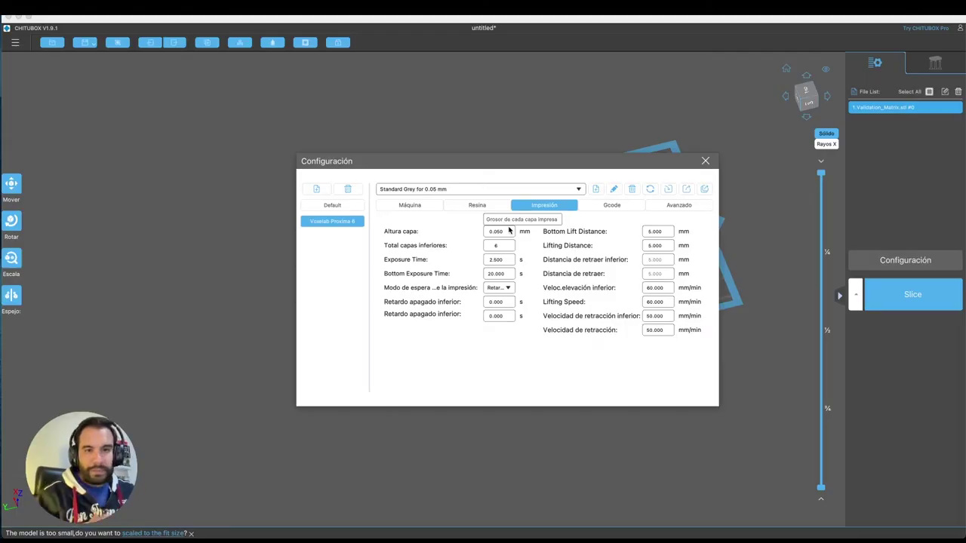
click(495, 247)
key(BackSpace)
text(8)
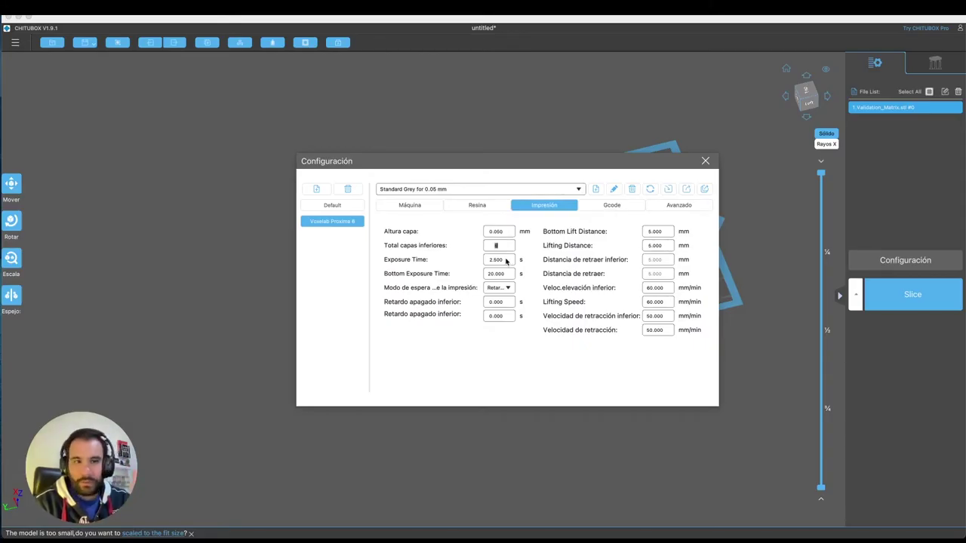
click(501, 232)
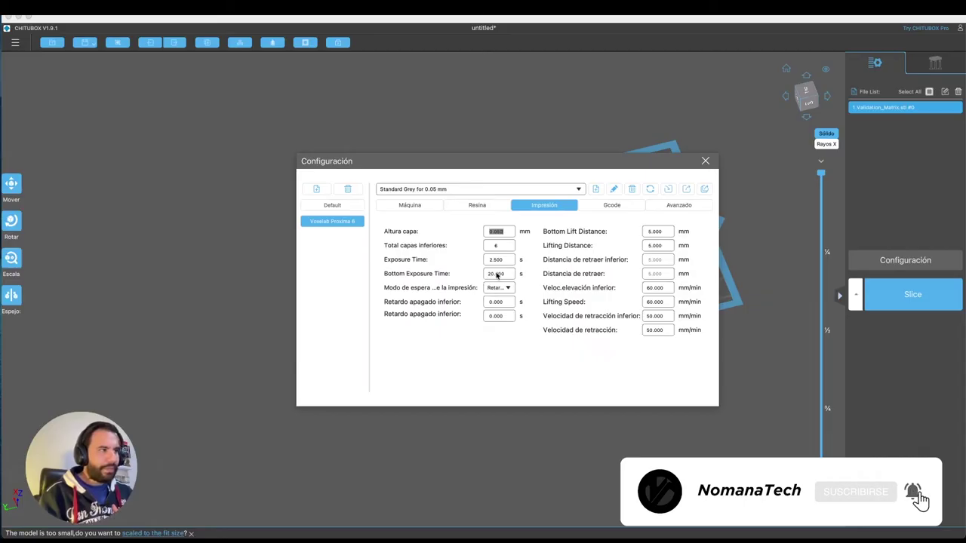
mouse_move(496, 276)
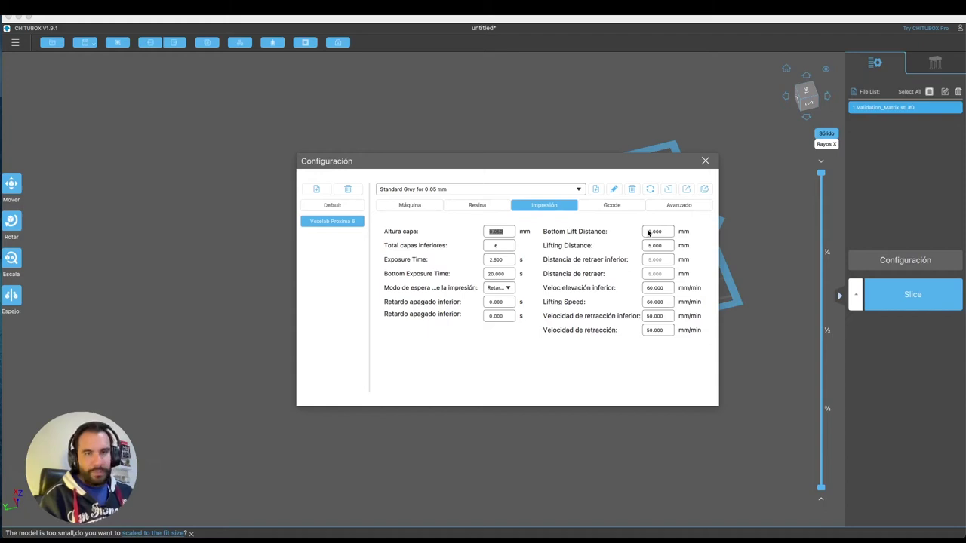
mouse_move(649, 233)
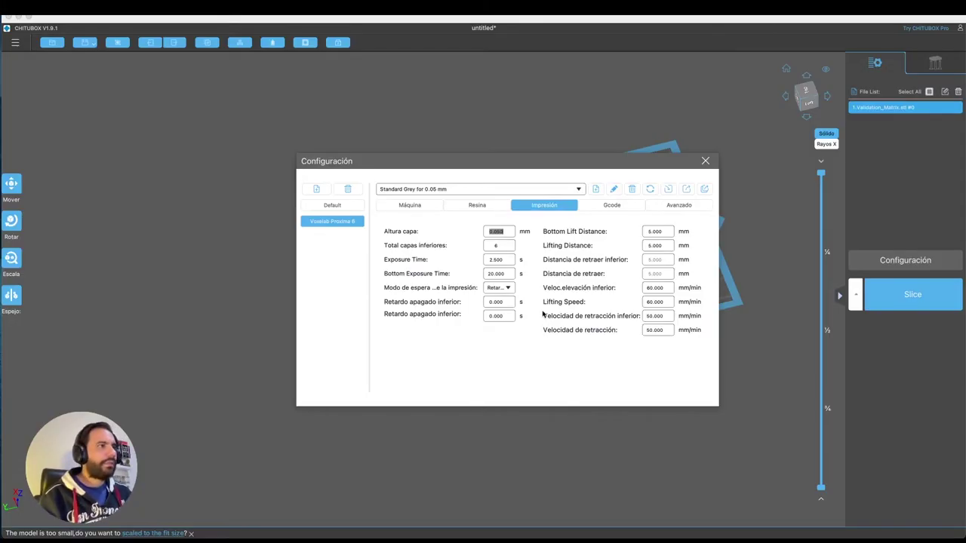
- Review the Gcode and advanced settings, toggling anti-aliasing off and on, and return through the resin settings to the print settings
click(610, 206)
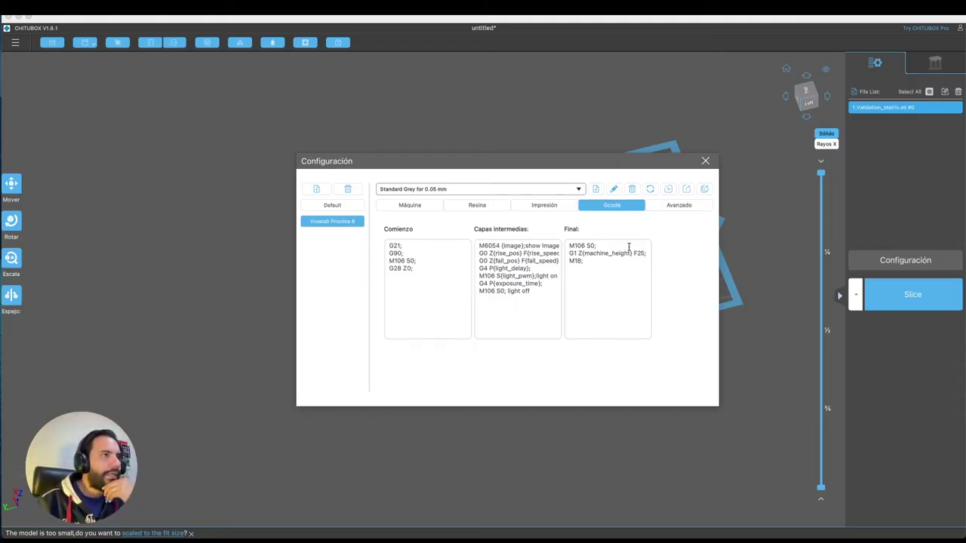
click(675, 206)
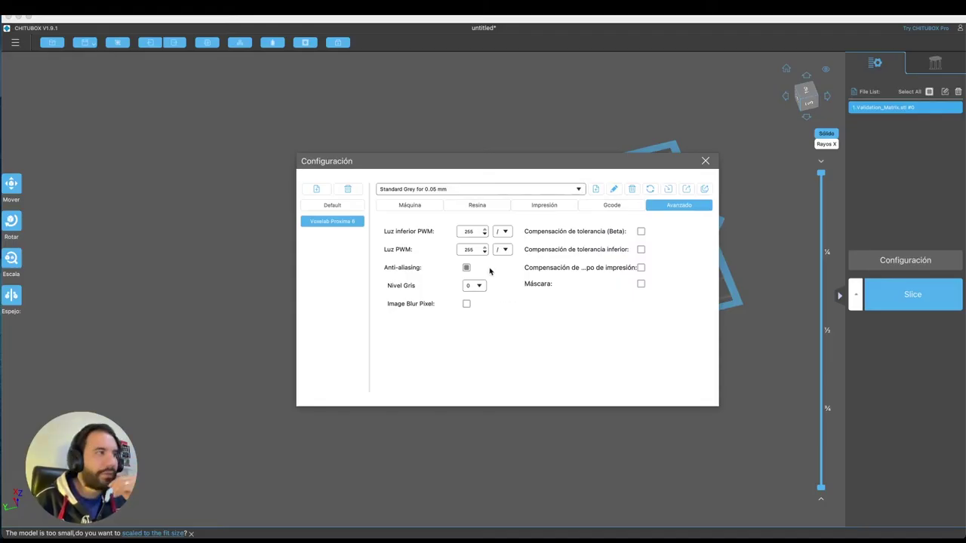
click(466, 269)
click(466, 269)
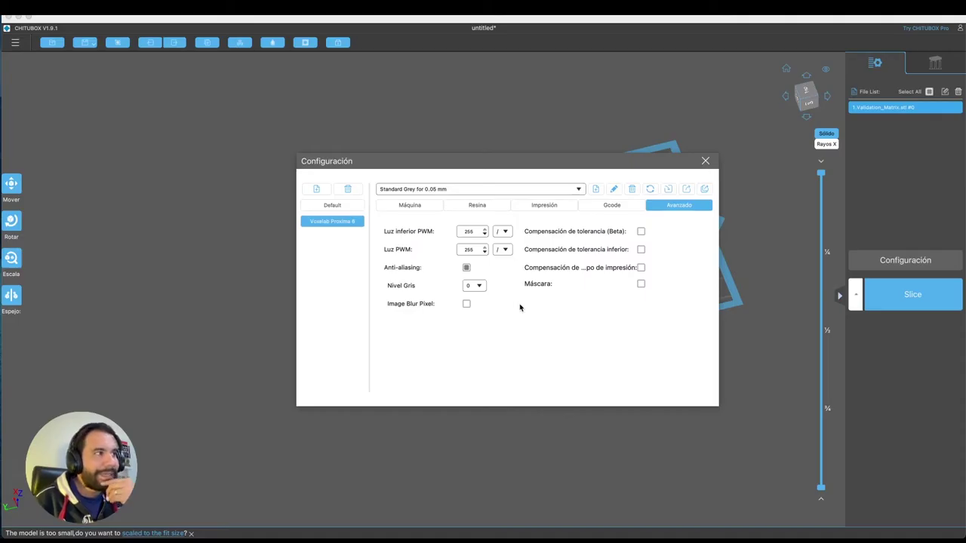
click(466, 269)
click(467, 269)
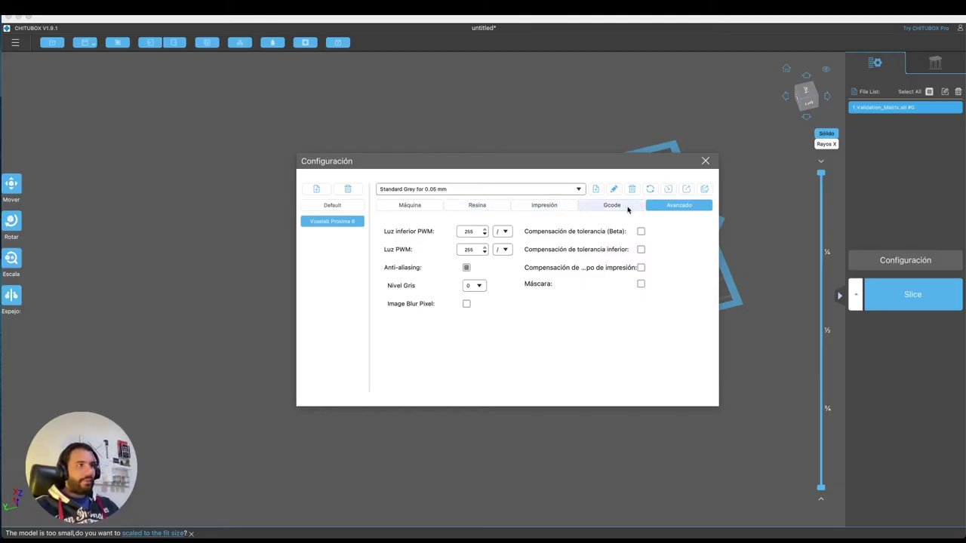
click(457, 204)
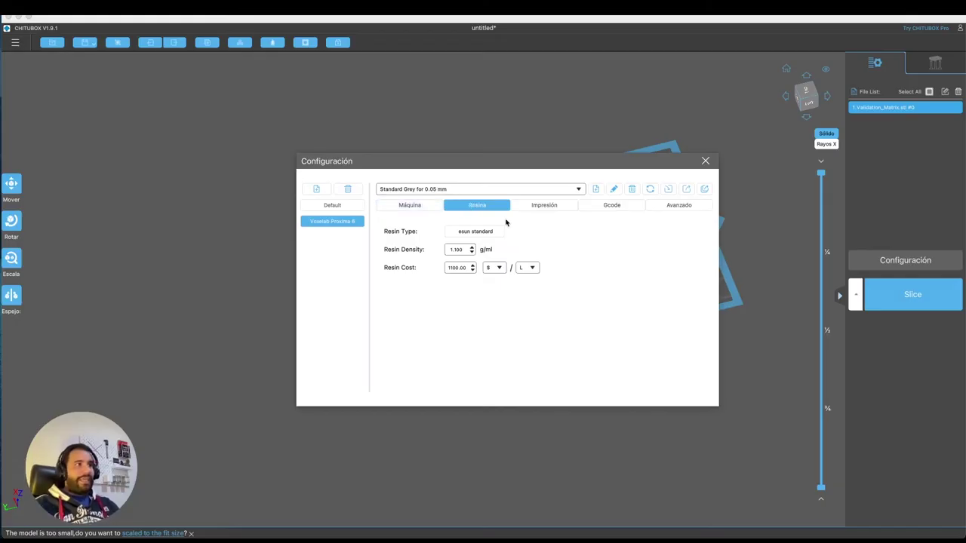
click(532, 207)
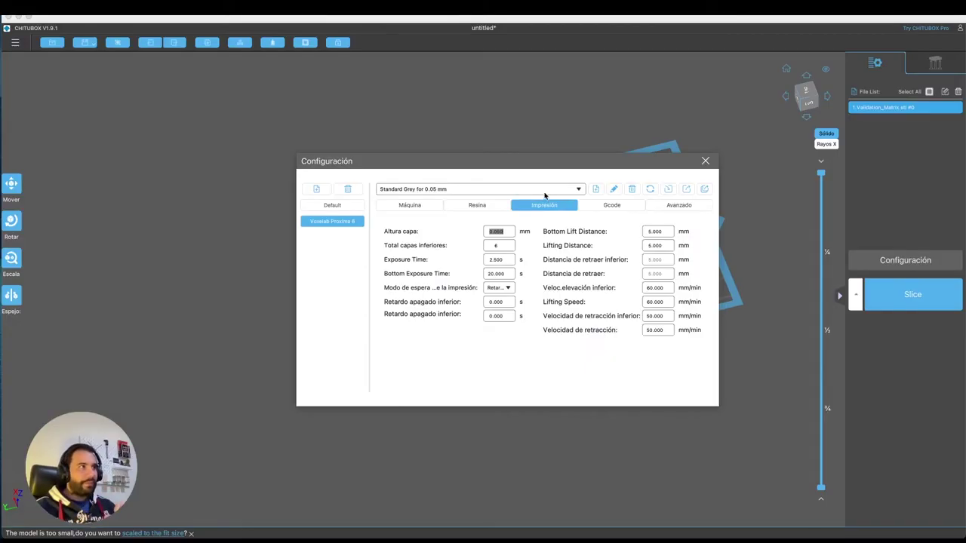
- Rename the Standard Grey profile "resina flexible esun for 0.05 mm"
click(616, 190)
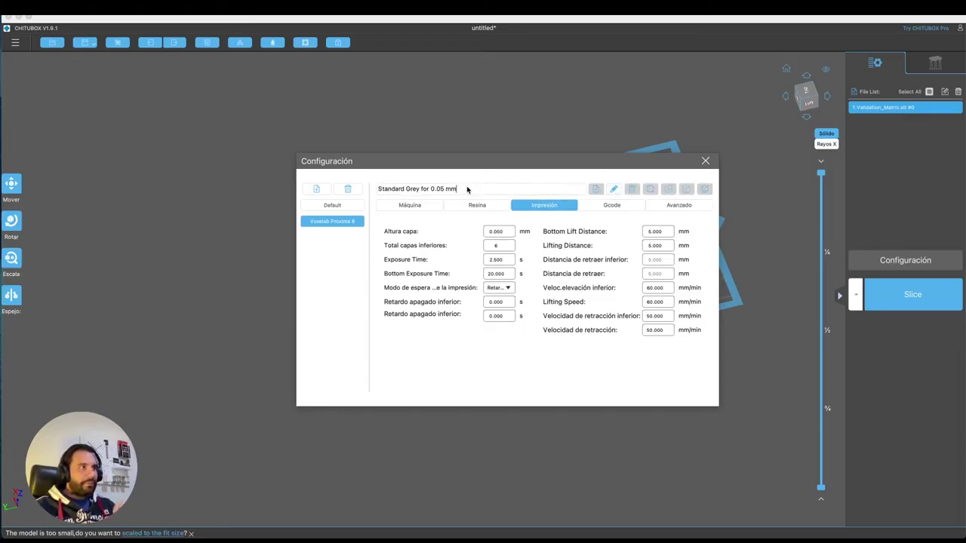
drag(467, 189, 377, 184)
click(406, 188)
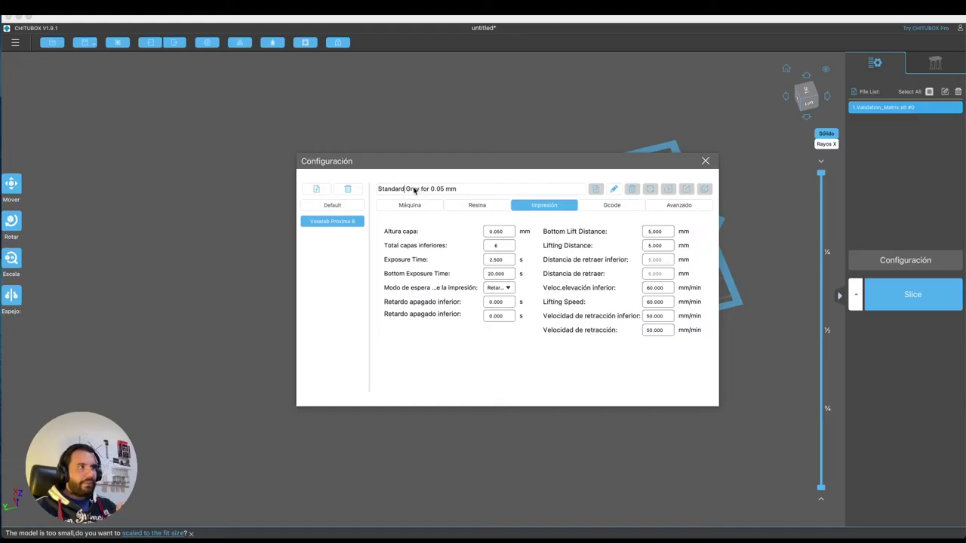
drag(420, 190, 366, 186)
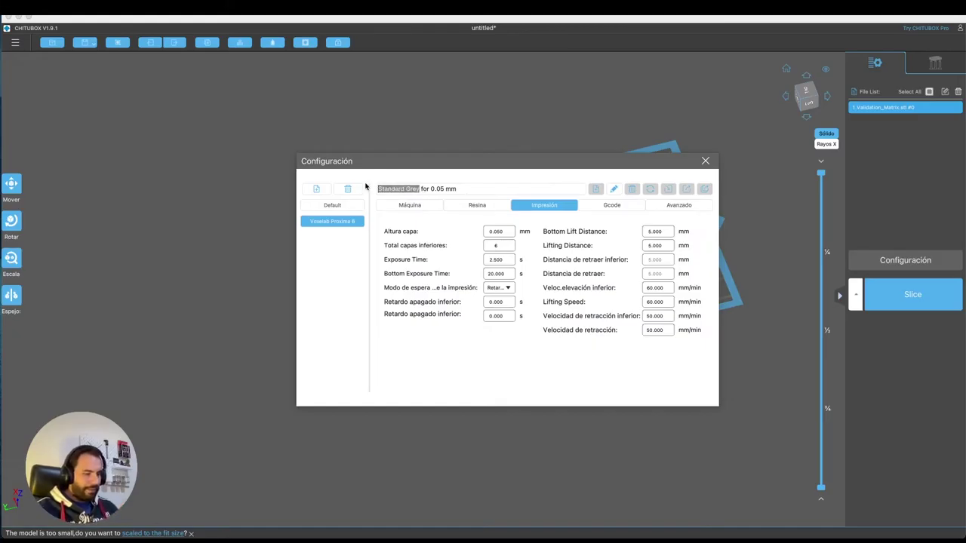
text(resina f)
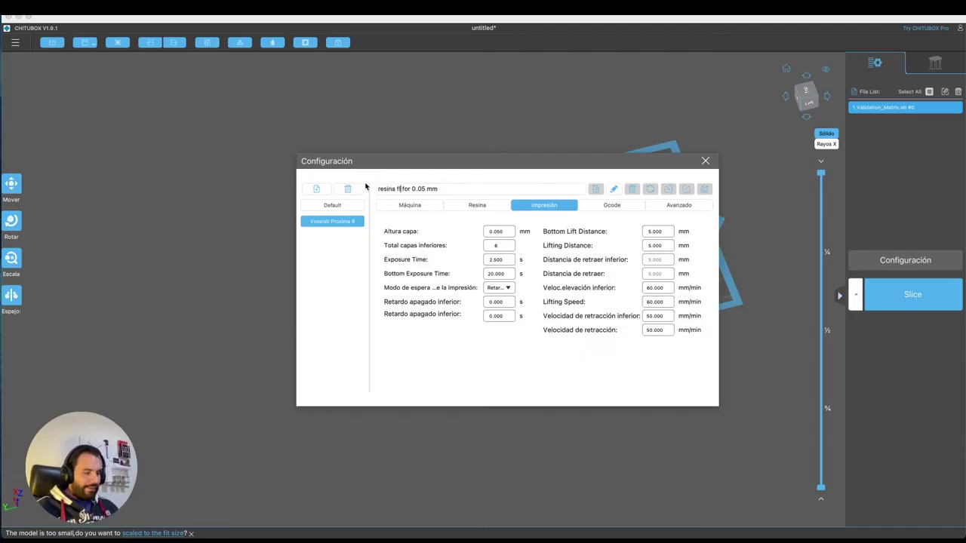
text(lexible esu)
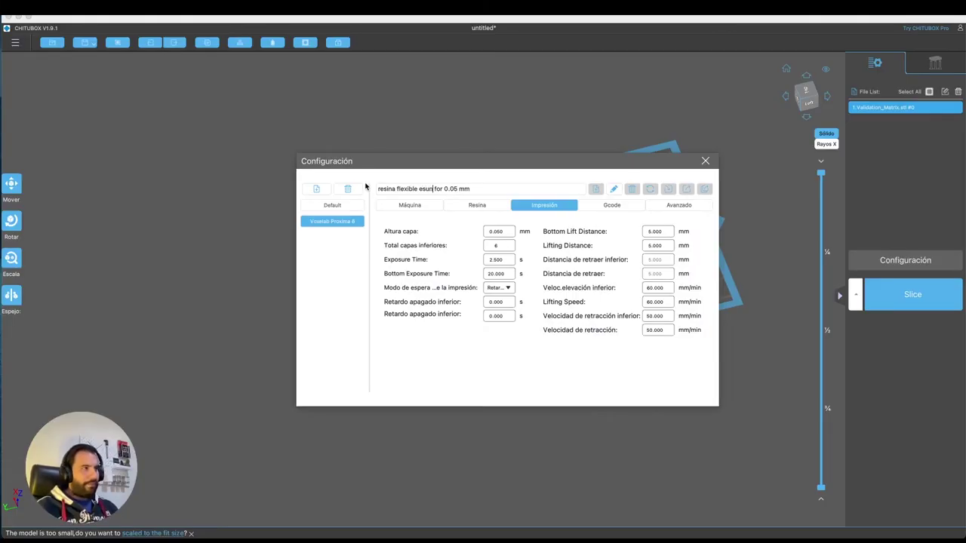
text( n)
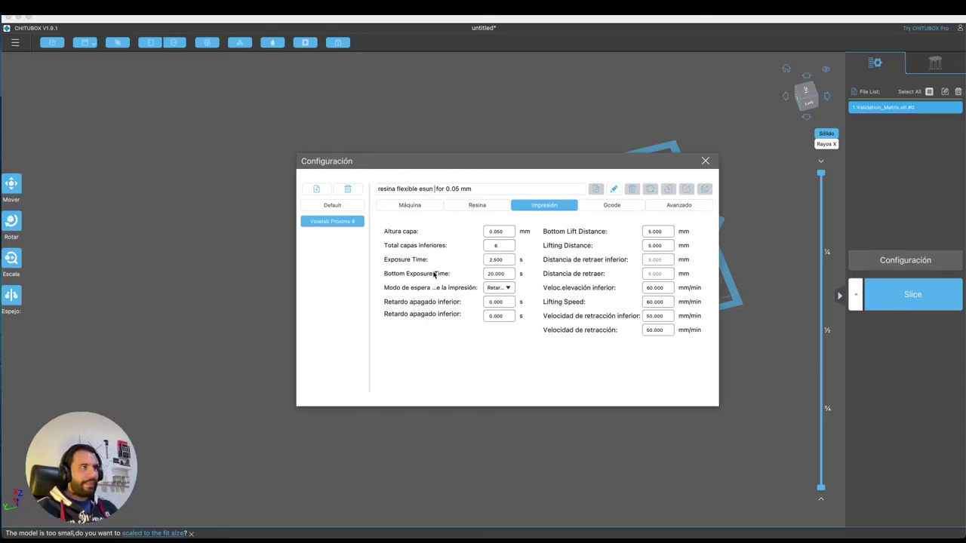
click(475, 205)
click(545, 205)
click(516, 193)
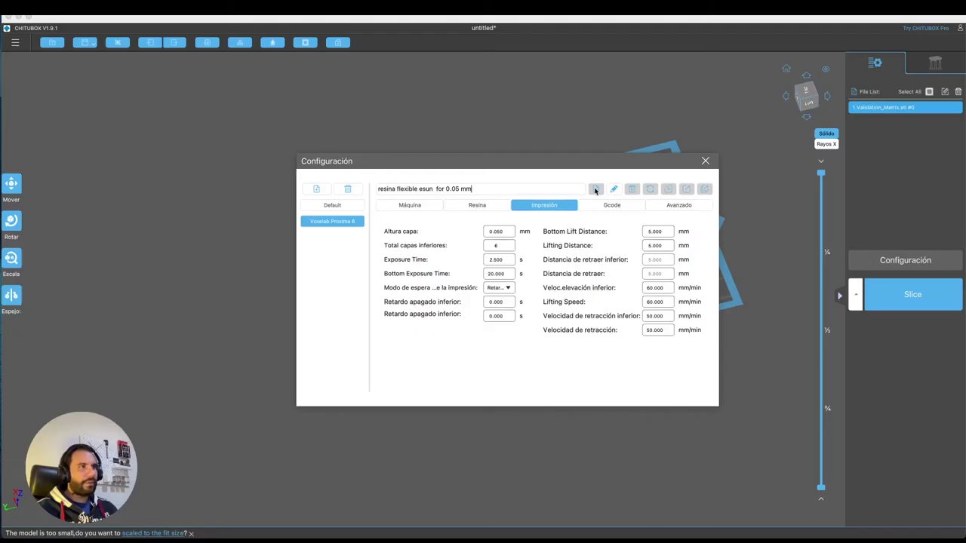
click(595, 189)
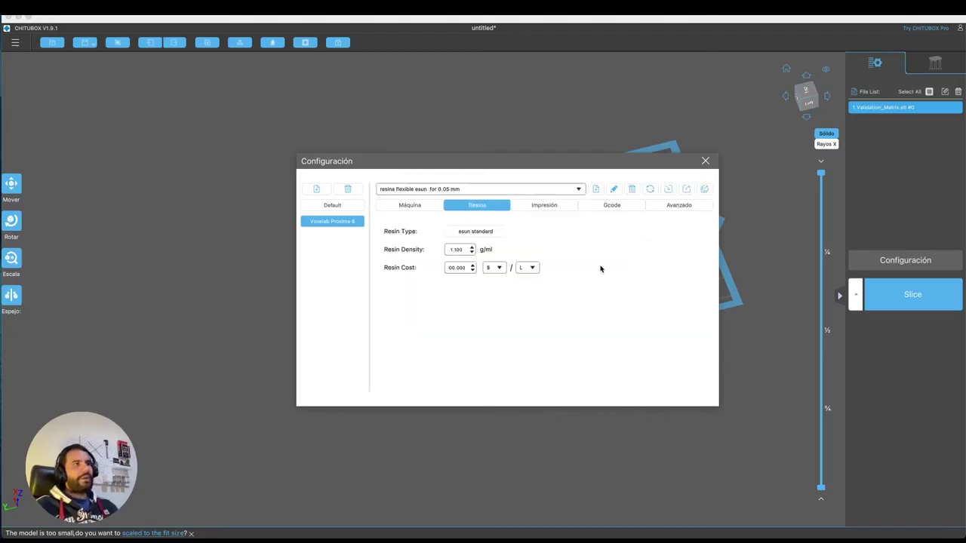
- Select the "resina flexible esun for 0.05 mm" profile and close the configuration dialog
click(578, 190)
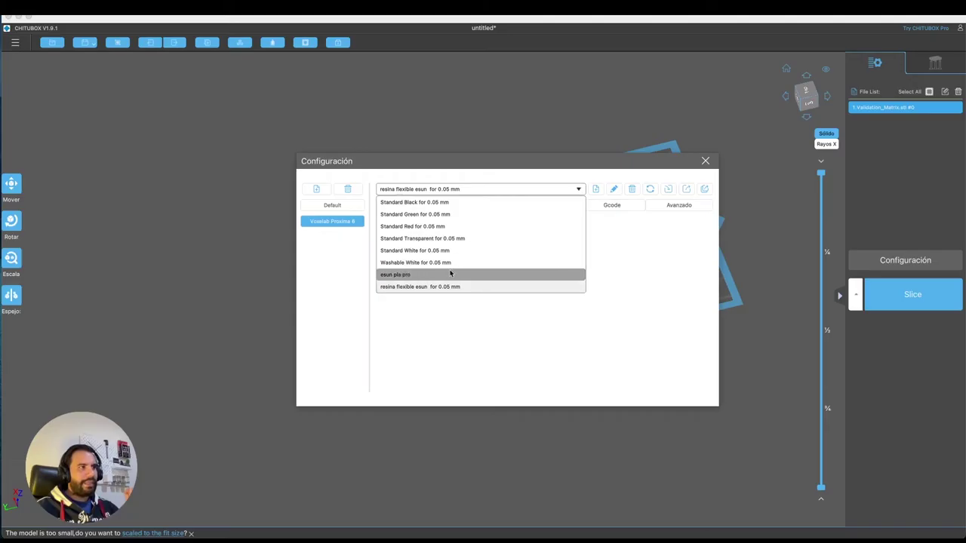
click(411, 287)
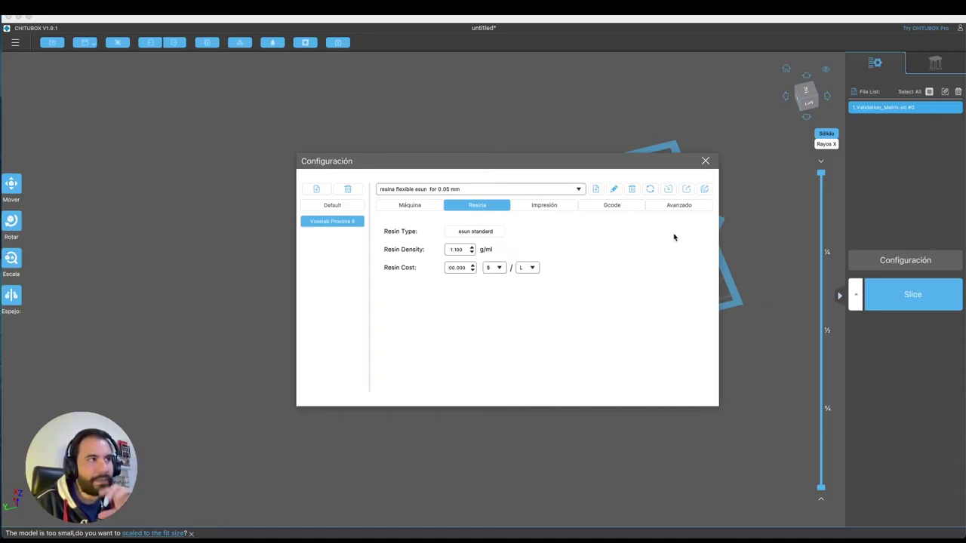
click(704, 163)
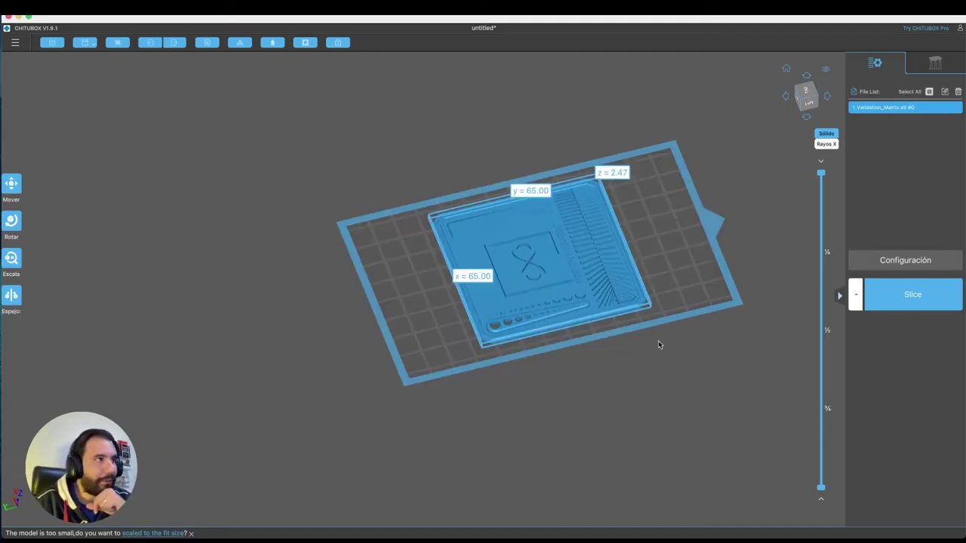
drag(658, 340, 593, 352)
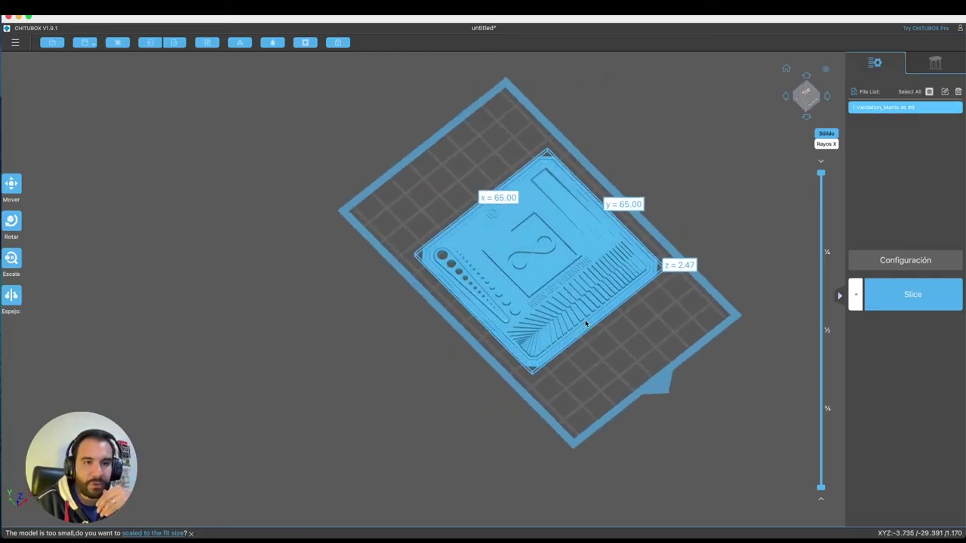
scroll(585, 319, up, 5)
scroll(608, 328, down, 3)
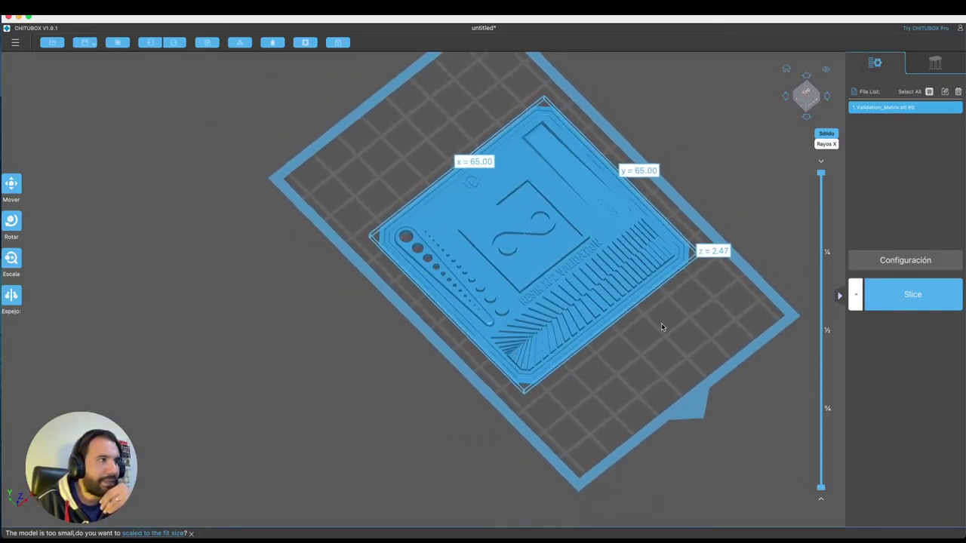
- Examine the Validation_Matrix plate's overall layout, its comb-like slots, central figure and engraved text from several angles
drag(662, 324, 441, 313)
scroll(615, 310, up, 2)
drag(526, 311, 448, 252)
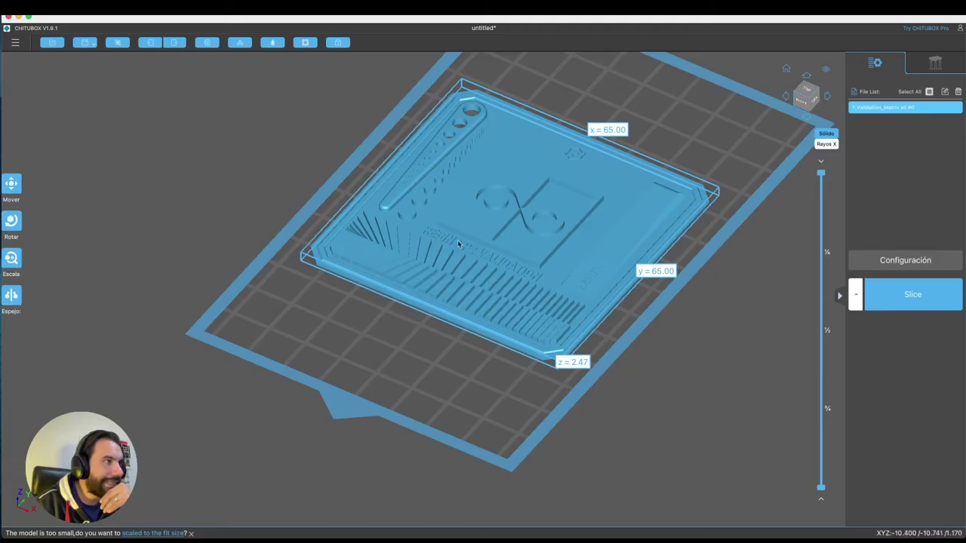
drag(538, 270, 540, 280)
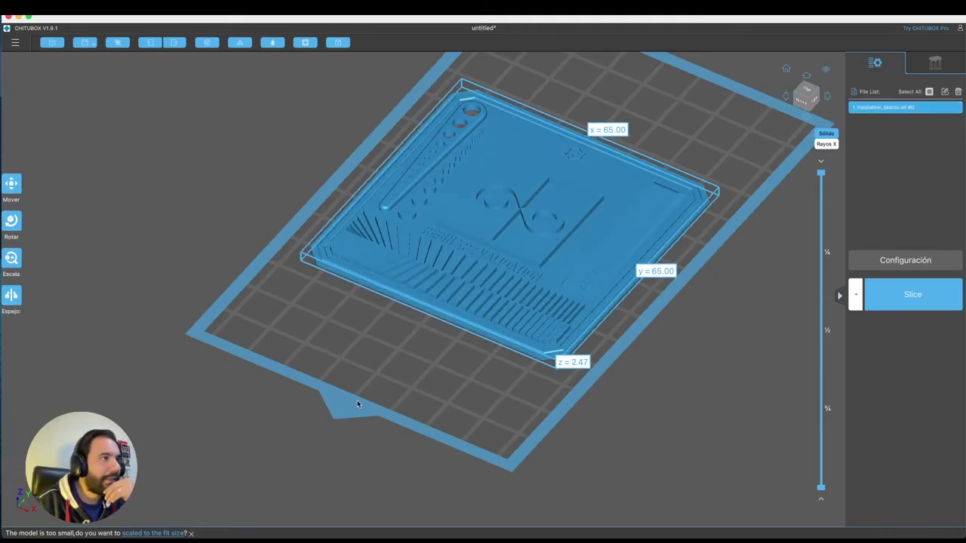
drag(357, 400, 323, 399)
scroll(683, 313, up, 10)
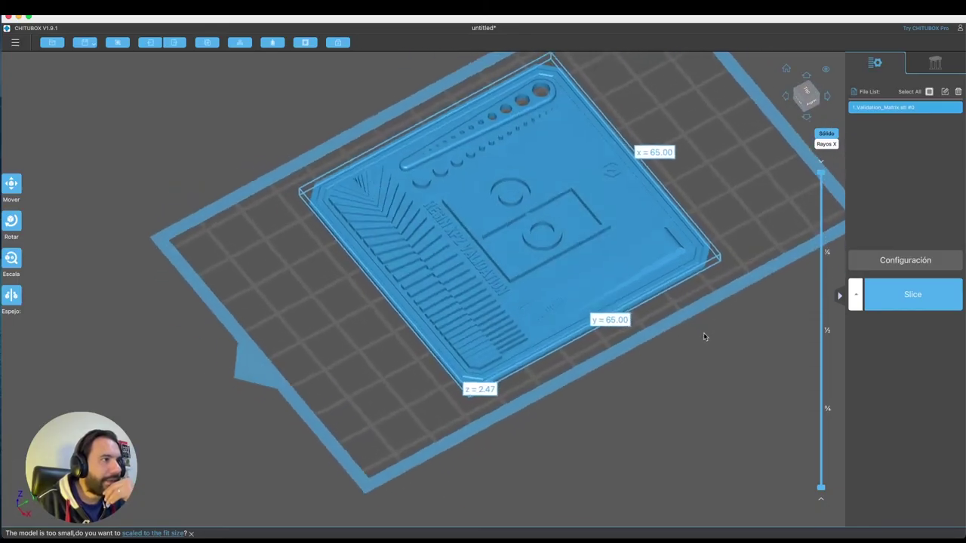
scroll(649, 298, up, 3)
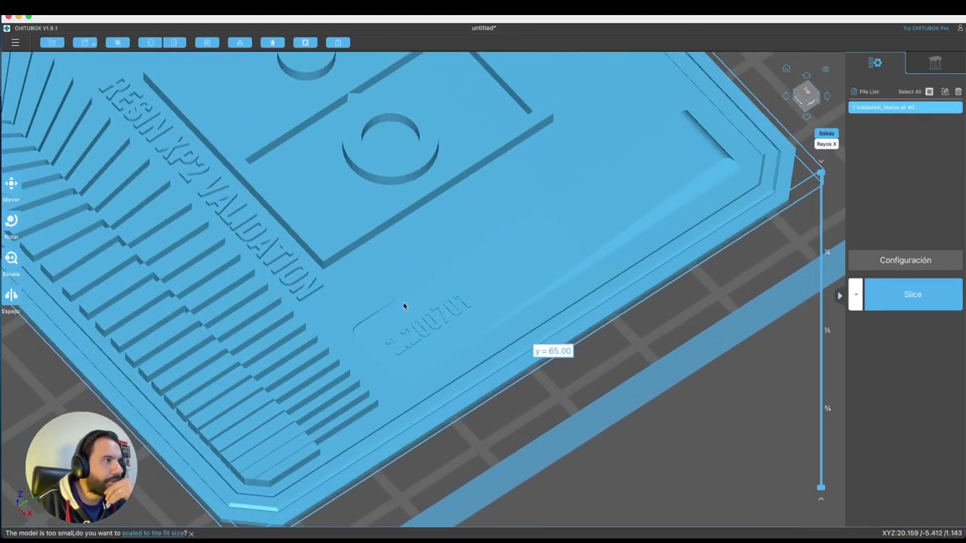
- Inspect the validation plate's row of small pins and row of graduated holes up close, including the smallest ones
drag(754, 111, 746, 189)
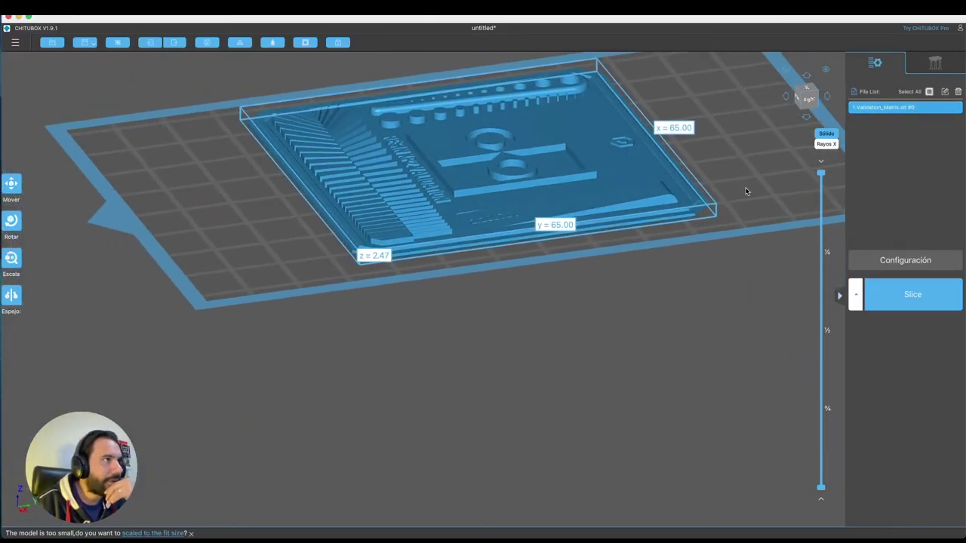
scroll(761, 221, up, 3)
drag(762, 221, 104, 248)
drag(158, 263, 358, 274)
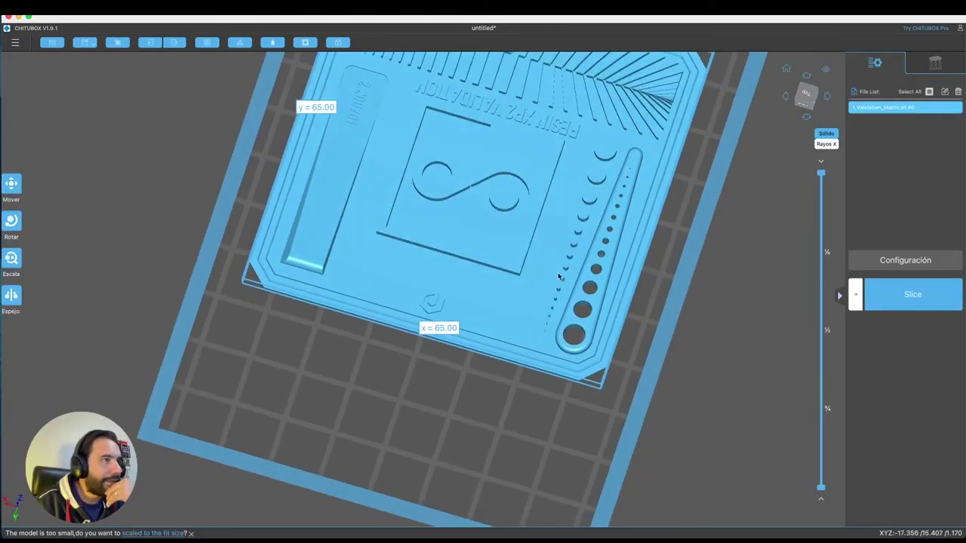
scroll(613, 276, up, 5)
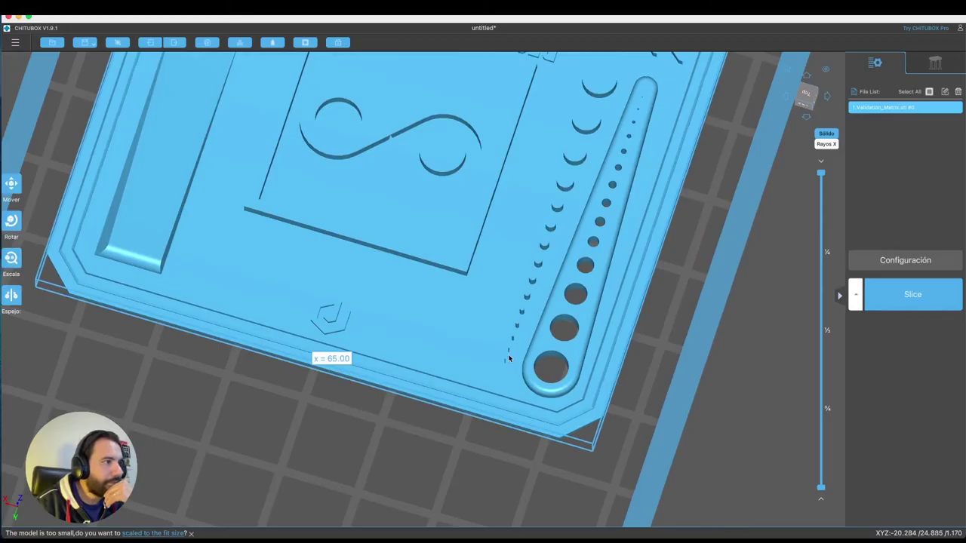
scroll(509, 359, up, 3)
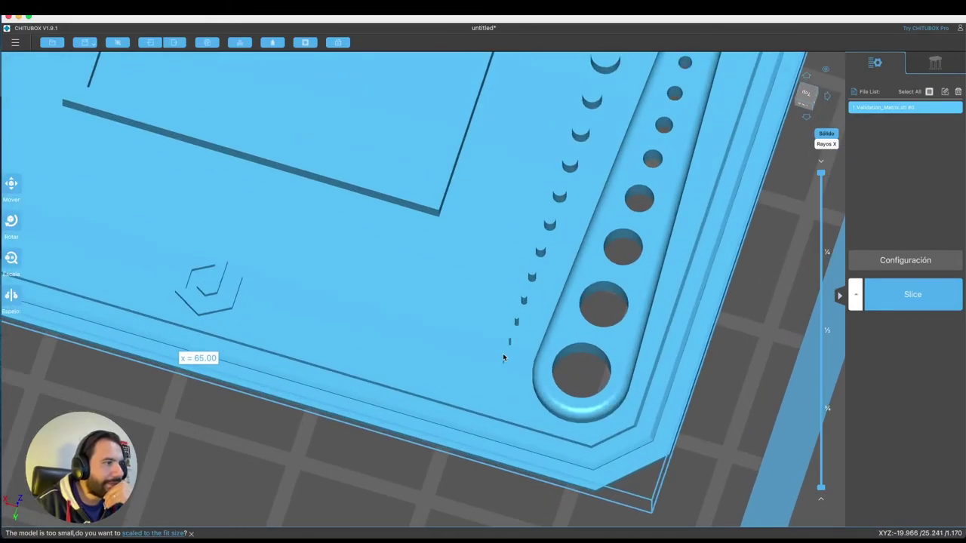
scroll(506, 363, down, 6)
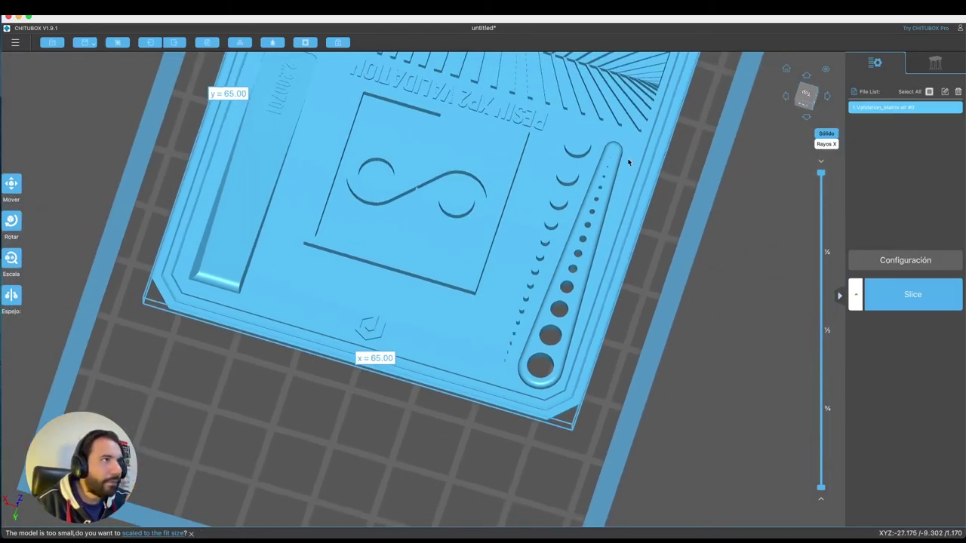
scroll(623, 159, up, 5)
scroll(617, 156, down, 2)
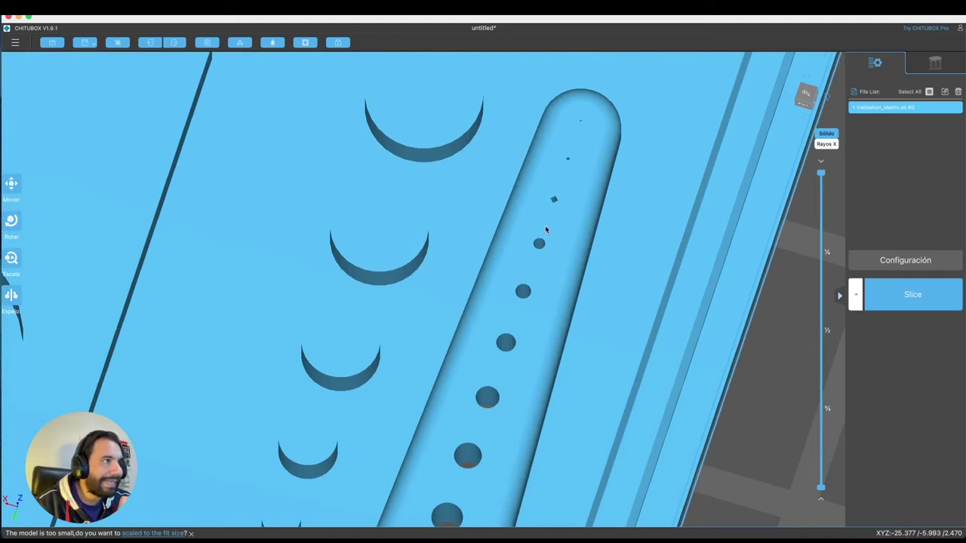
scroll(546, 230, down, 6)
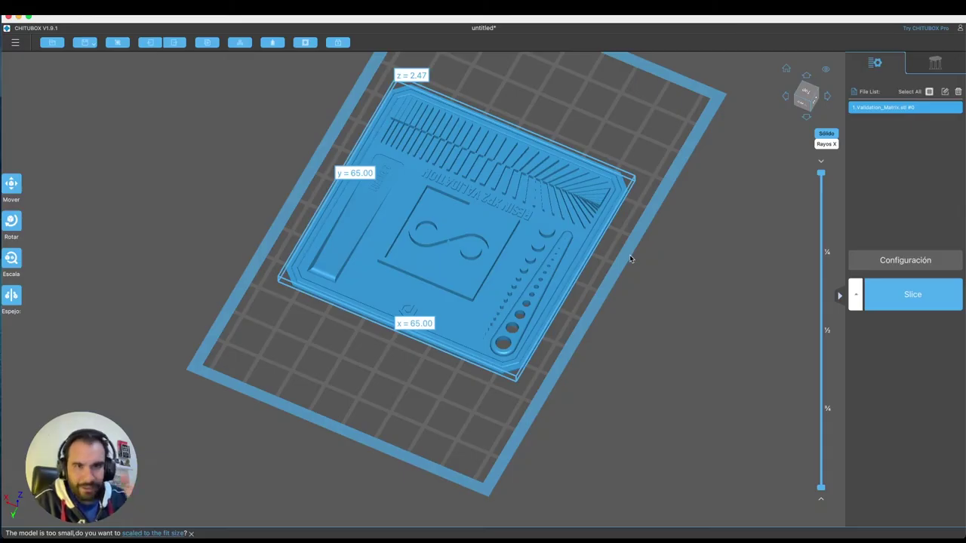
- Clear the selection of the Validation_Matrix model on the build plate
drag(631, 259, 632, 286)
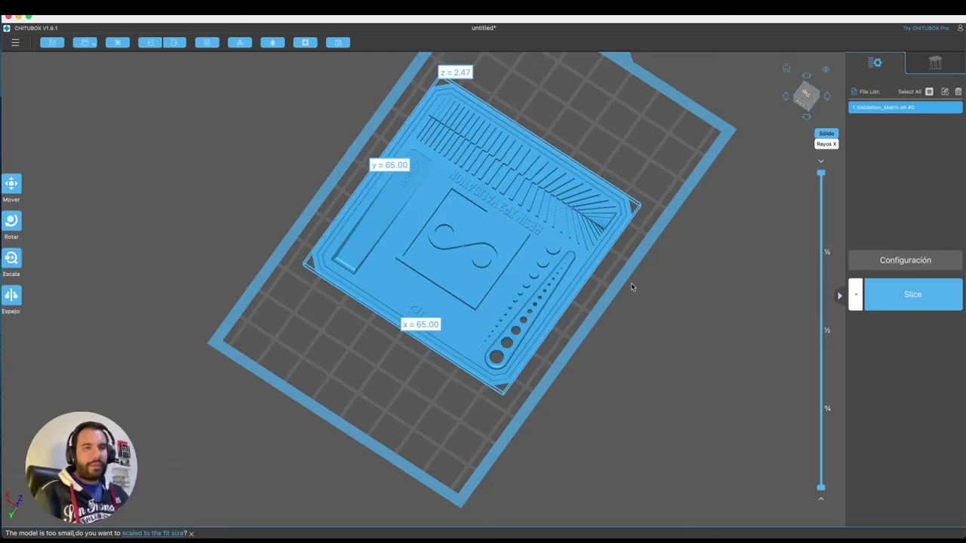
drag(651, 301, 684, 303)
drag(722, 164, 684, 232)
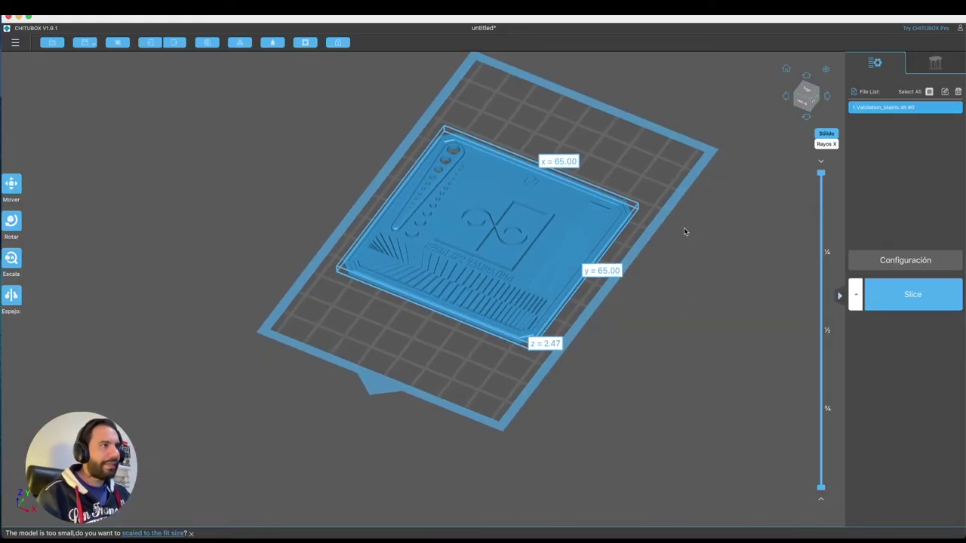
click(944, 93)
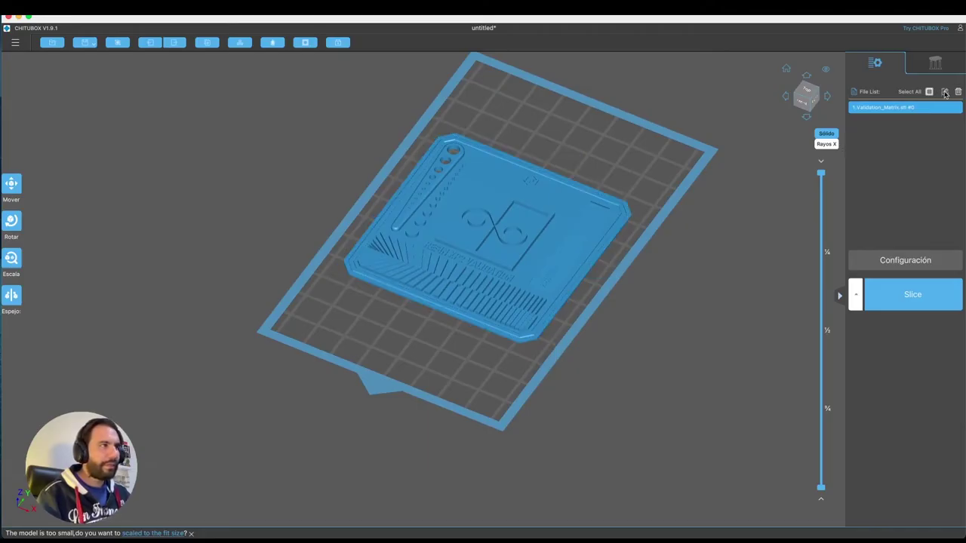
drag(604, 352, 639, 325)
scroll(615, 289, down, 2)
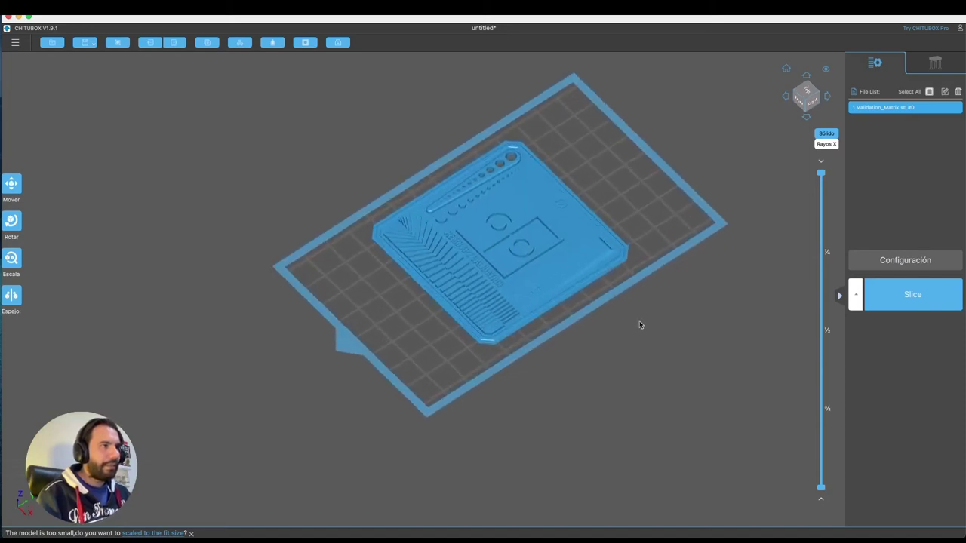
- Review the print settings of the "resina flexible esun for 0.05 mm" profile and close the configuration dialog
click(898, 264)
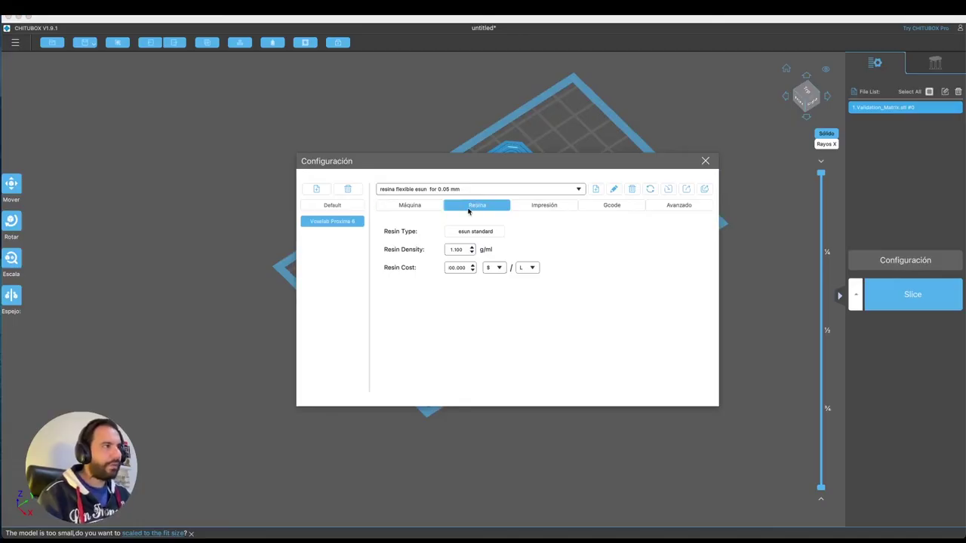
click(531, 207)
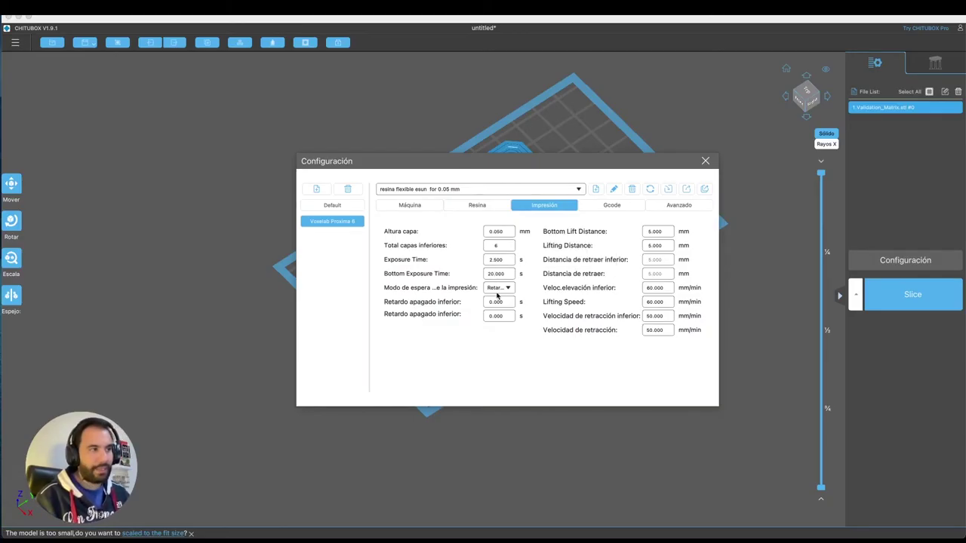
click(705, 161)
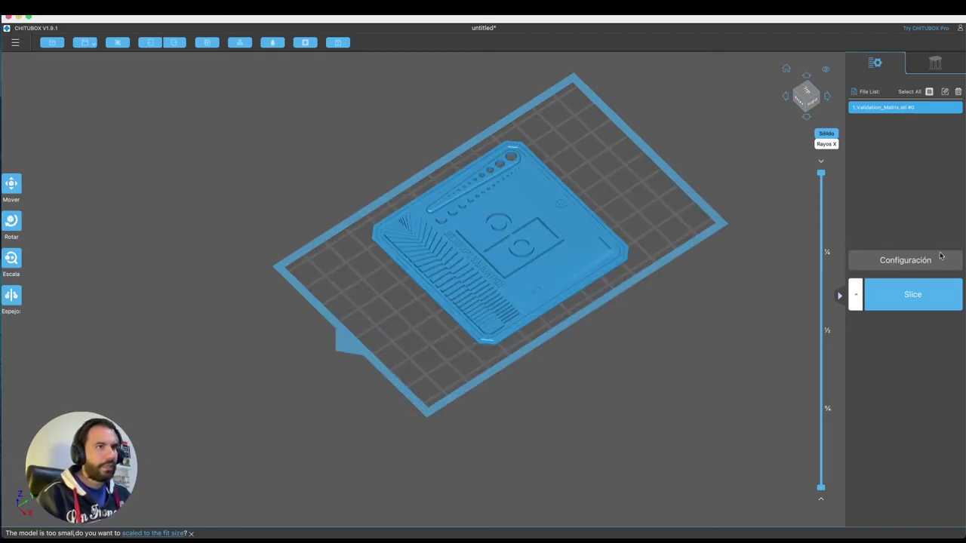
- Slice the validation plate, review its estimated resin volume, weight, price and print time, and return to the model view
click(911, 293)
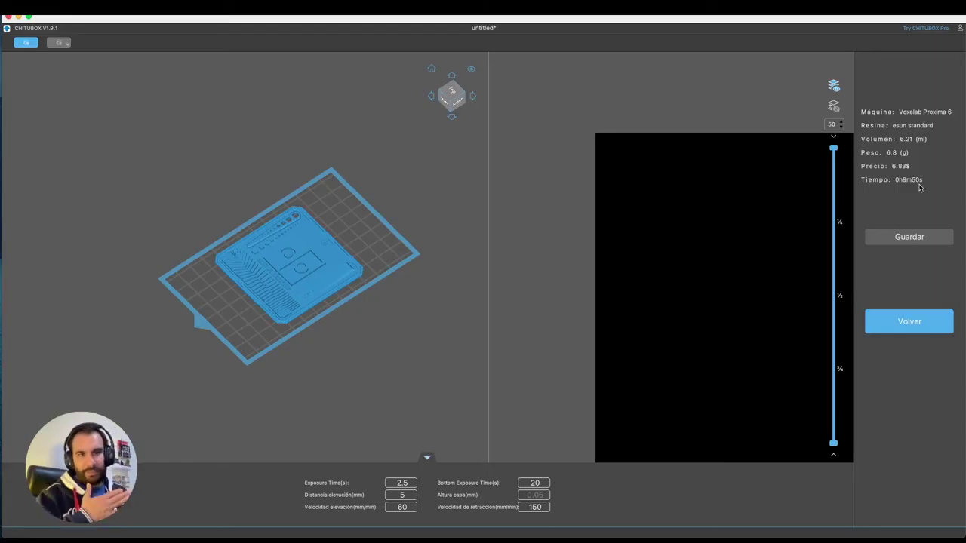
click(906, 320)
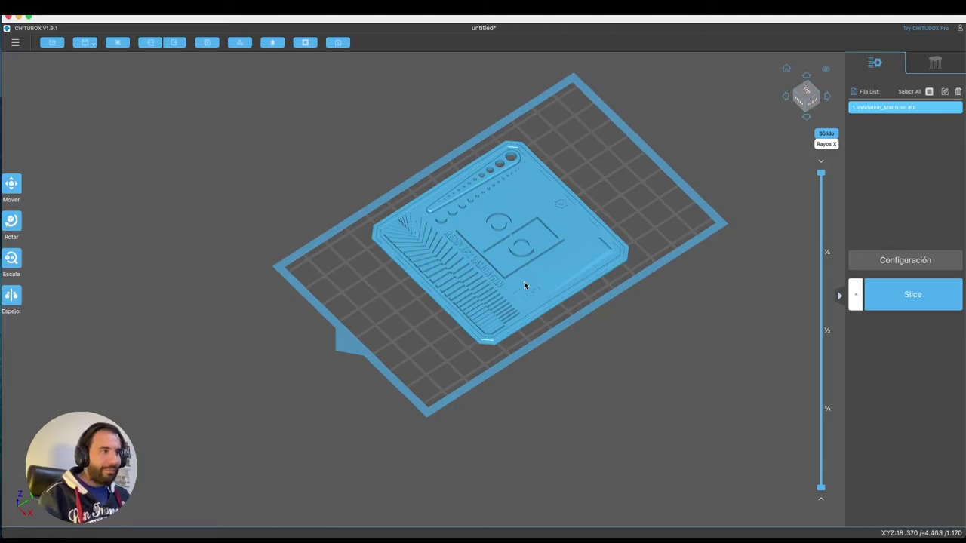
scroll(524, 280, down, 4)
drag(109, 222, 649, 237)
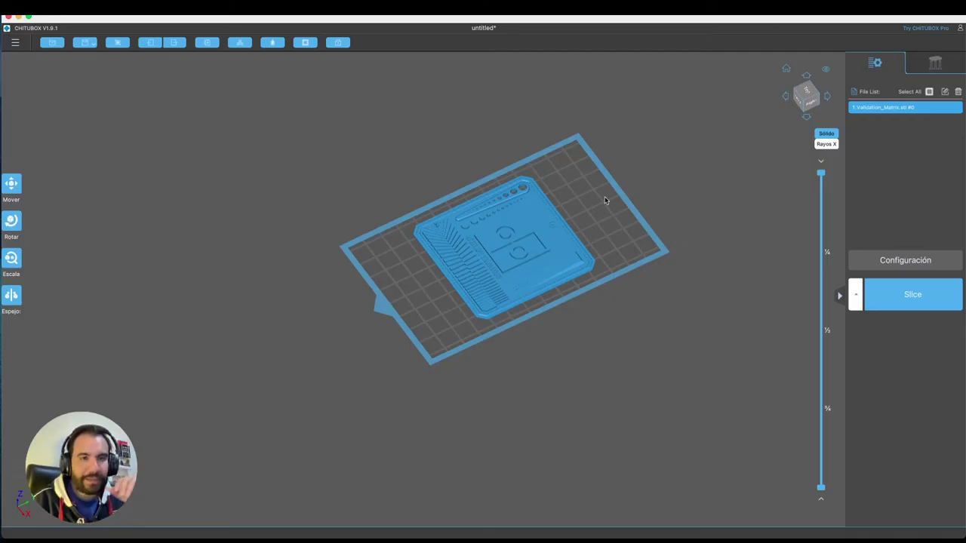
scroll(560, 183, up, 4)
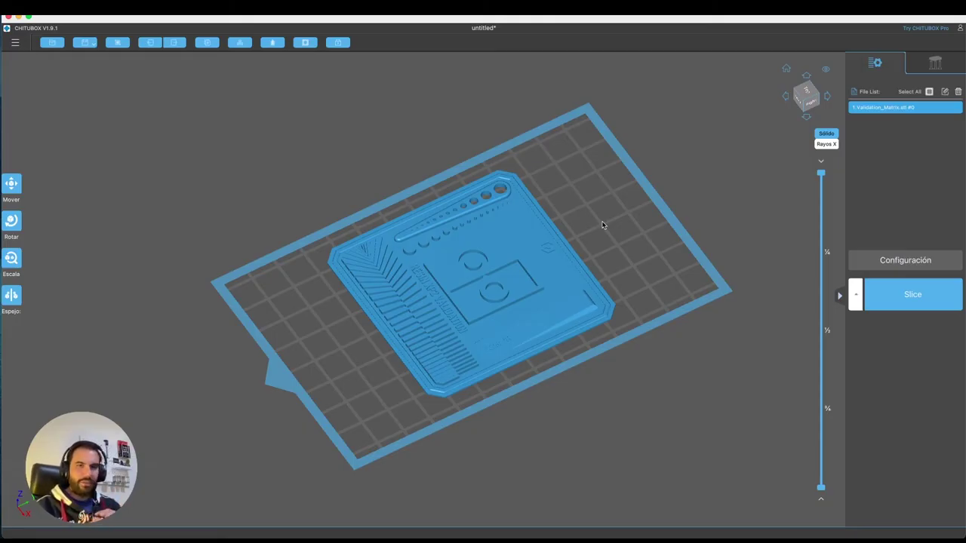
drag(602, 225, 601, 224)
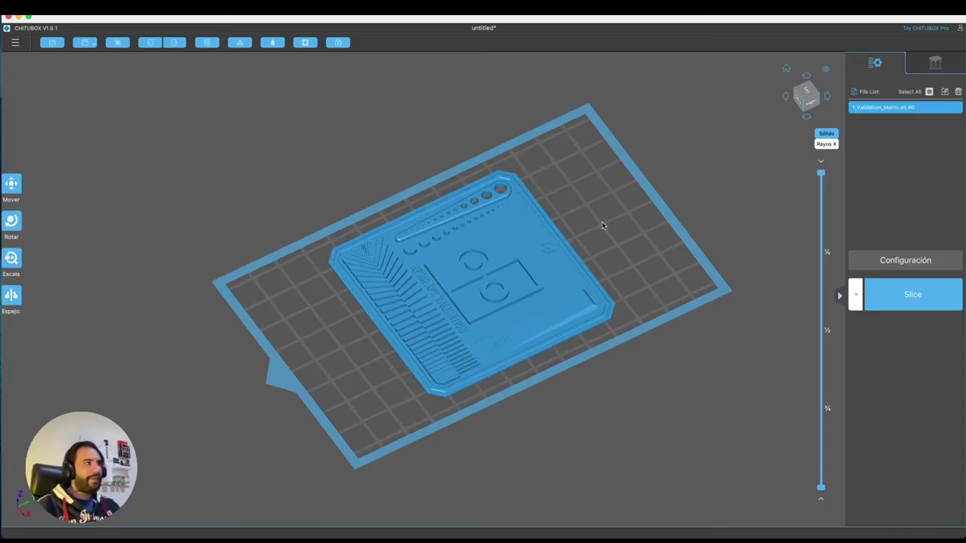
drag(597, 263, 690, 244)
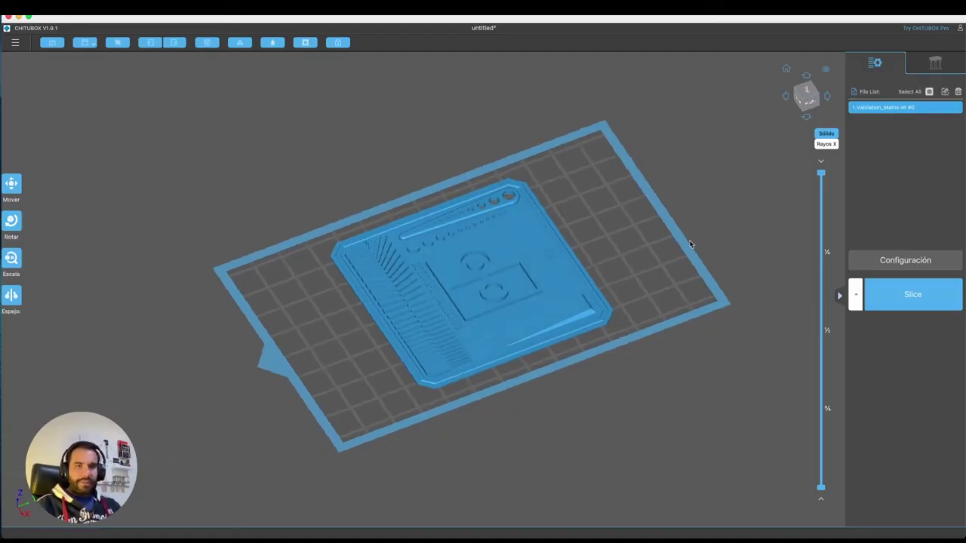
scroll(690, 243, up, 4)
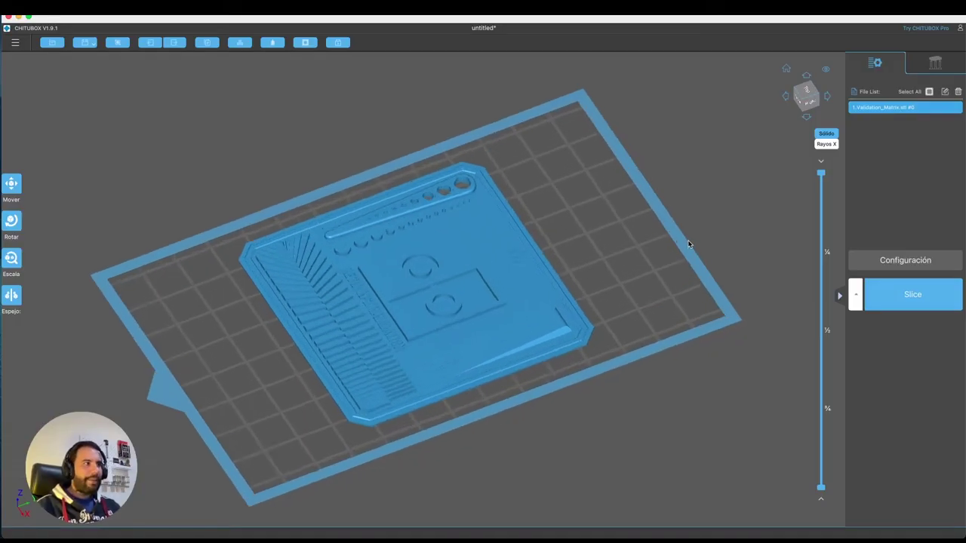
scroll(689, 243, down, 3)
drag(681, 231, 667, 259)
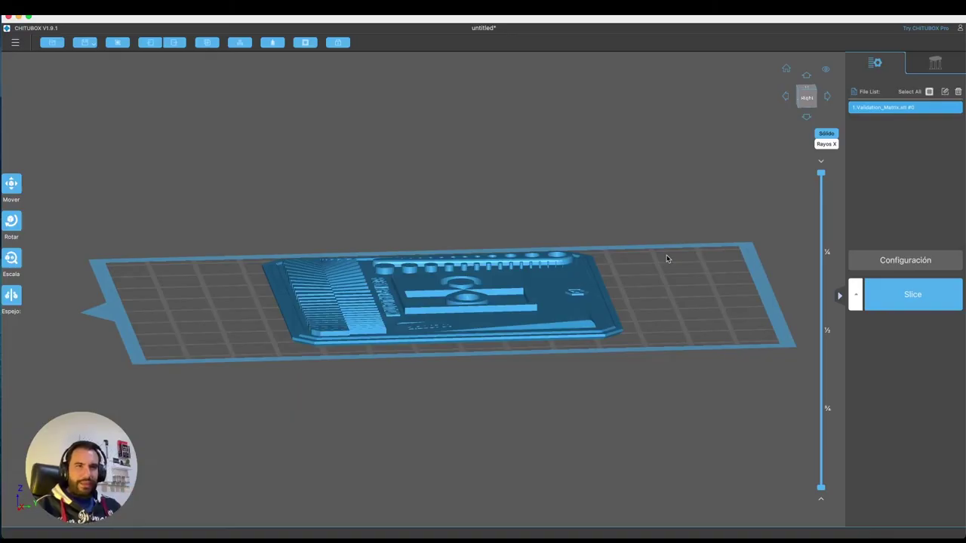
scroll(666, 259, down, 3)
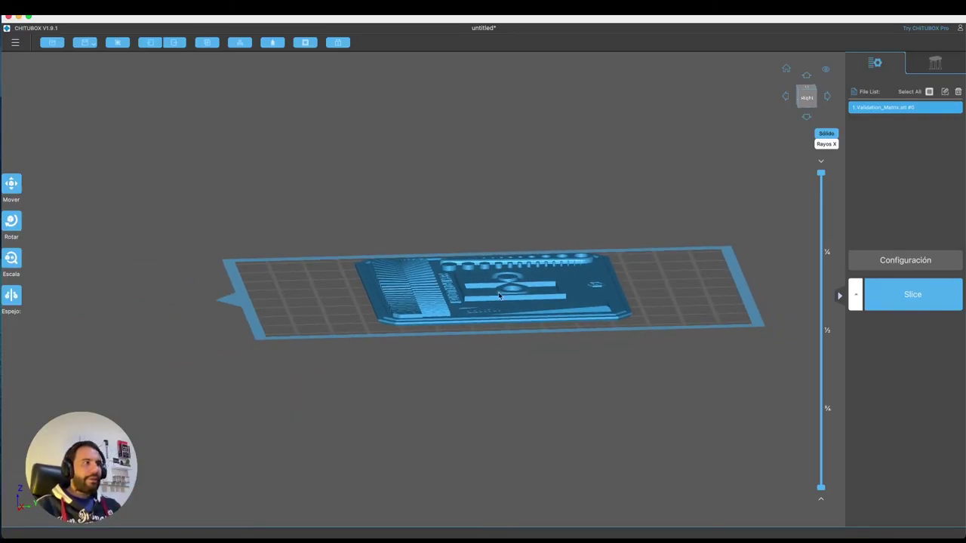
- Add the built-in 20x20x20.STL example cube to the scene
click(15, 44)
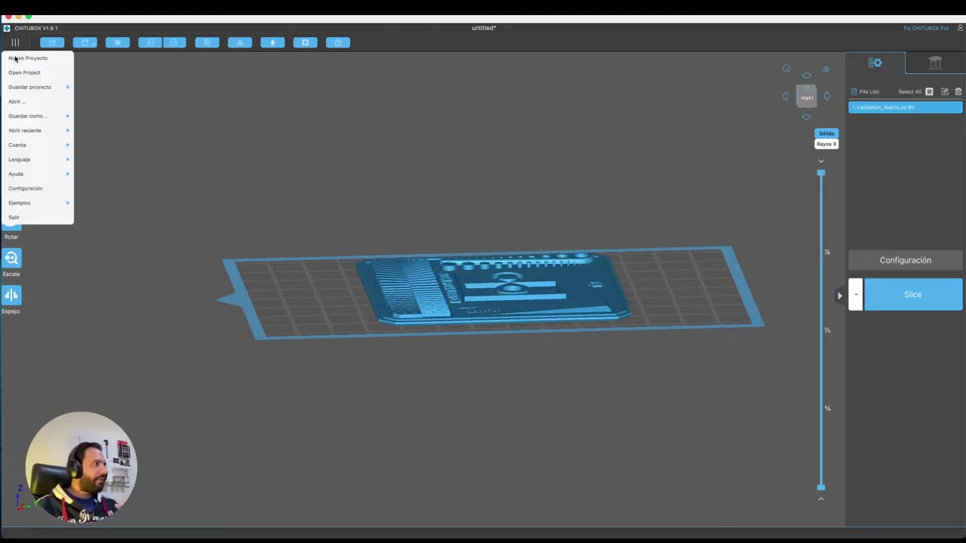
mouse_move(39, 207)
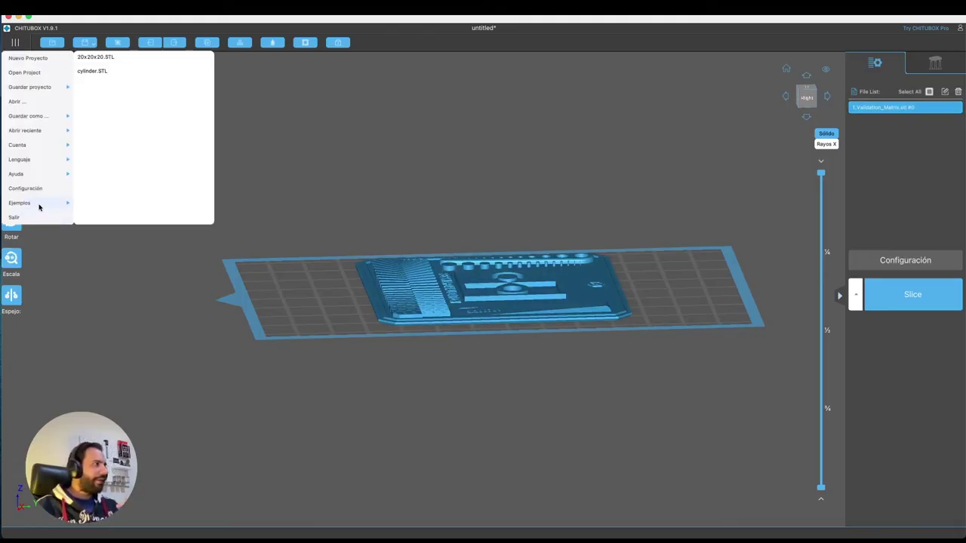
click(118, 64)
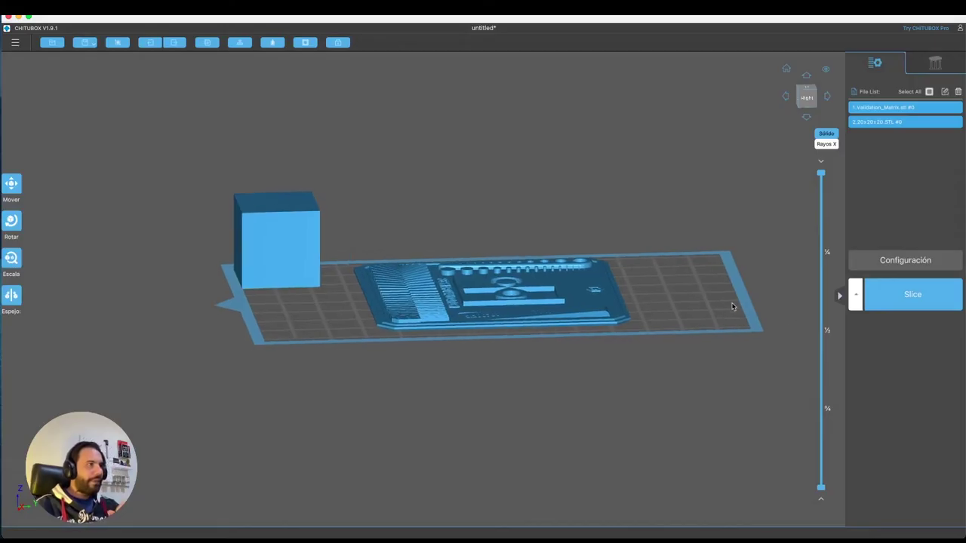
- Move the cube and the validation plate together across the build area, placing the cube near its middle, and deselect them
click(275, 241)
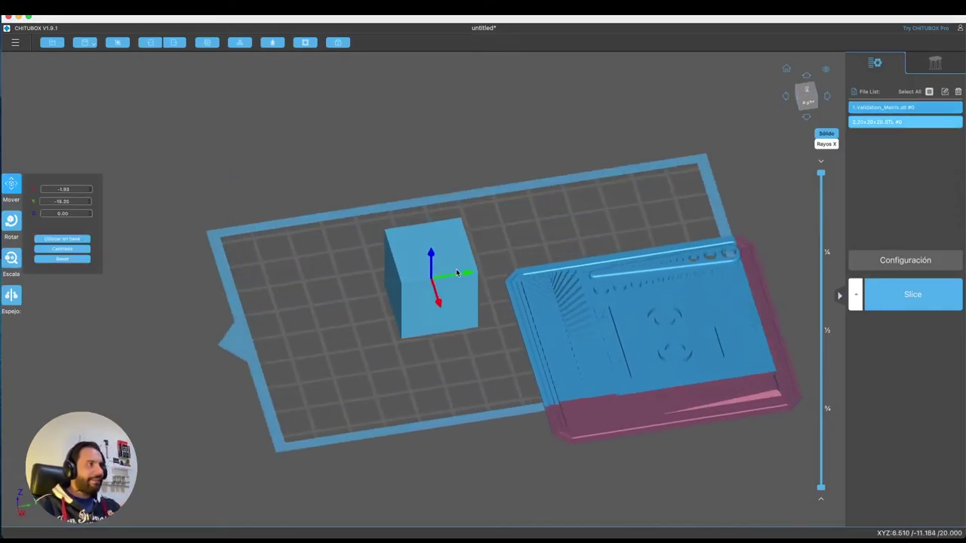
drag(456, 273, 472, 274)
click(498, 325)
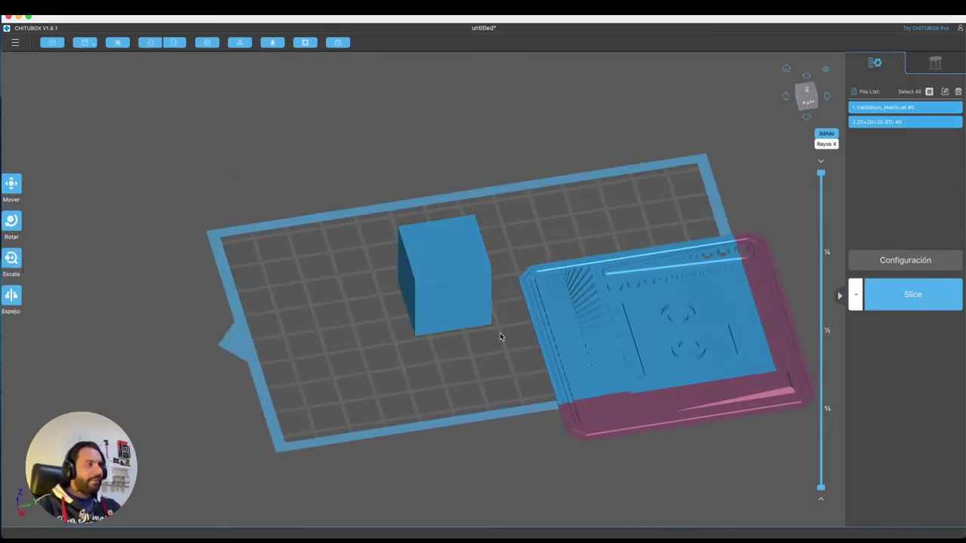
- Examine the cube from below, focusing on the bottom face that rests on the build plate
drag(500, 336, 489, 248)
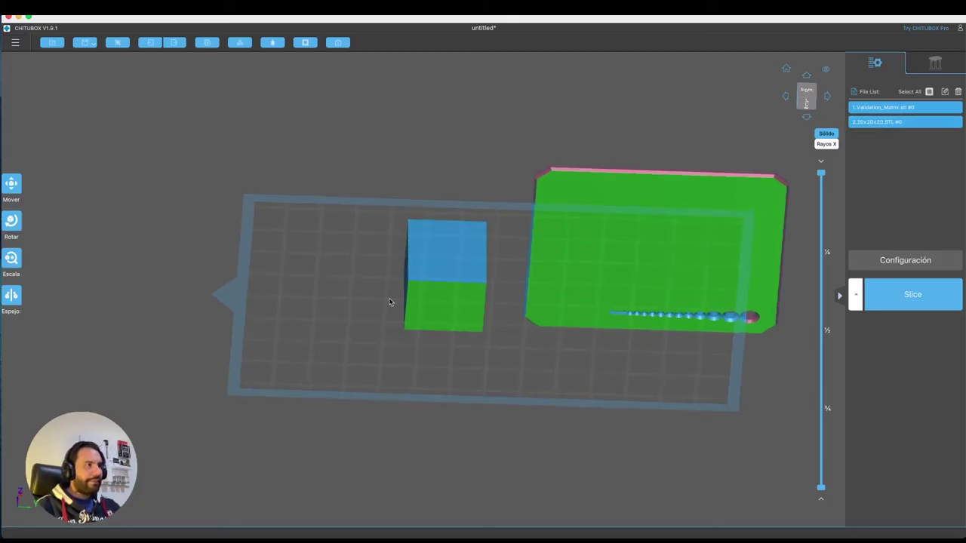
scroll(389, 302, up, 4)
scroll(561, 343, down, 3)
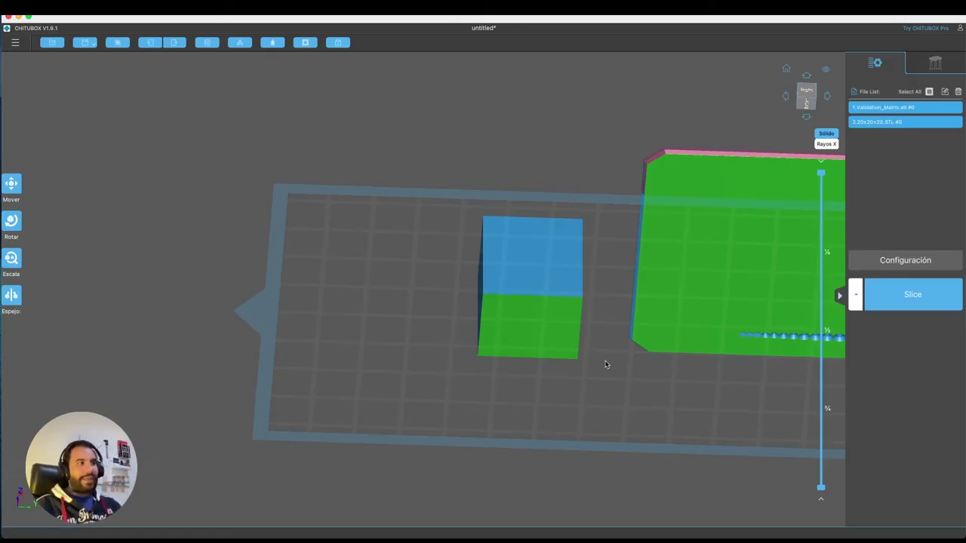
drag(606, 362, 603, 380)
scroll(534, 320, up, 3)
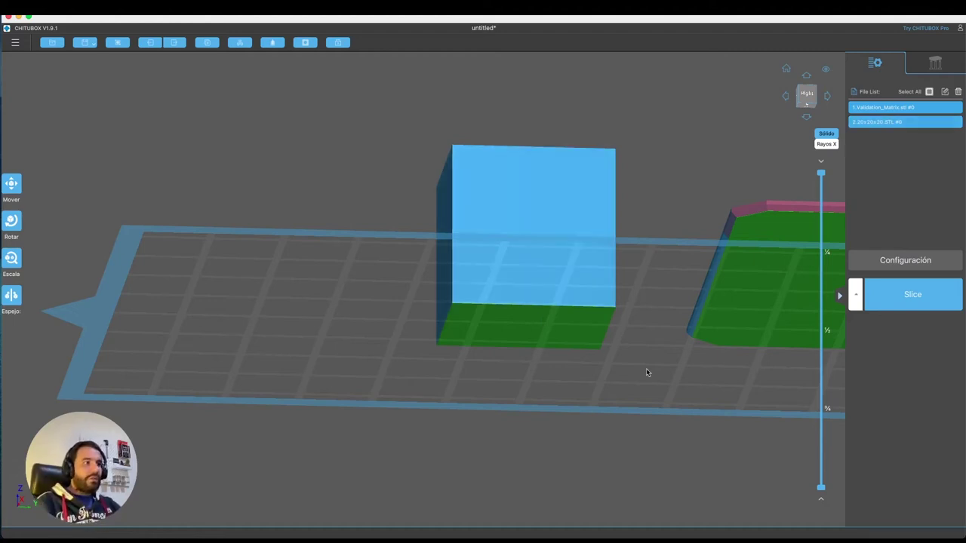
- Examine the cube from below, from the side and from above the build plate, and display its position values
key(6)
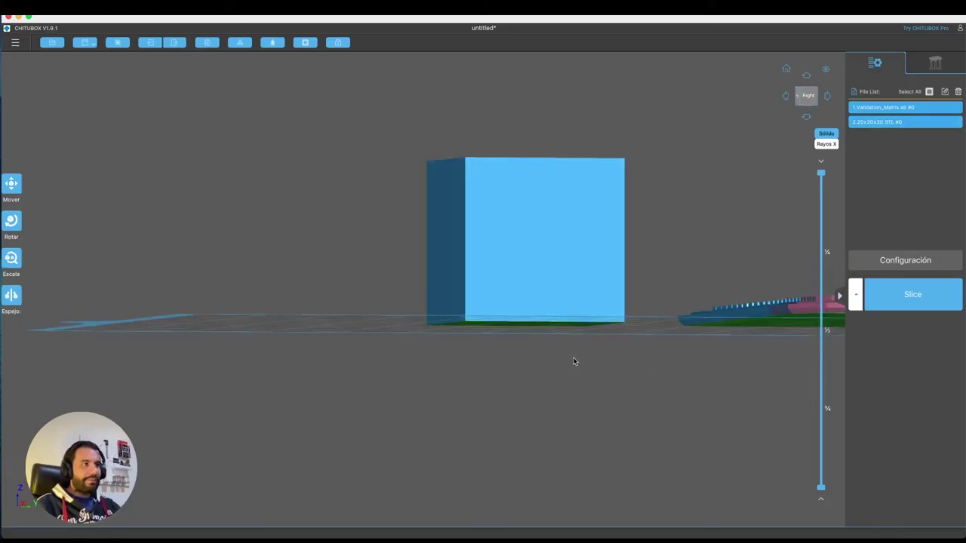
drag(576, 360, 537, 276)
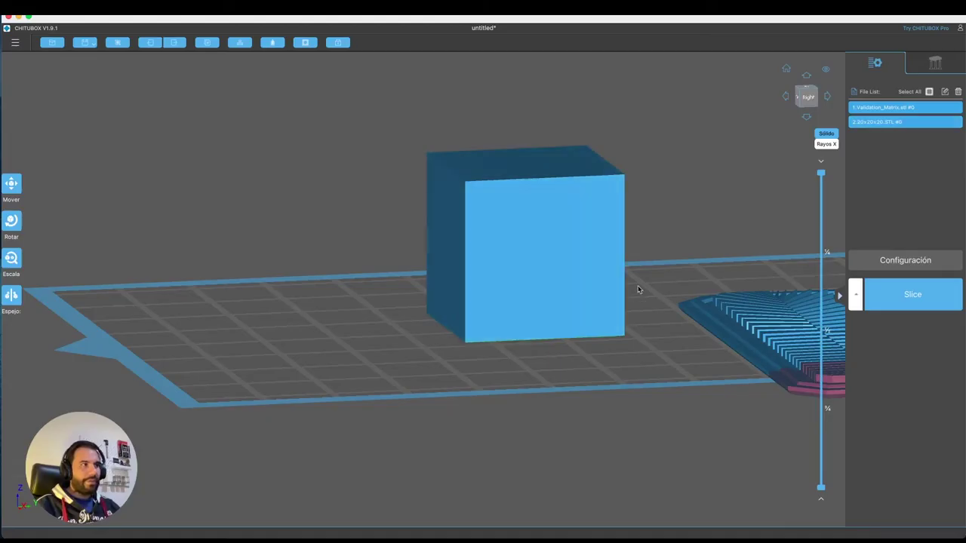
drag(638, 287, 539, 250)
drag(653, 350, 625, 340)
scroll(623, 336, up, 5)
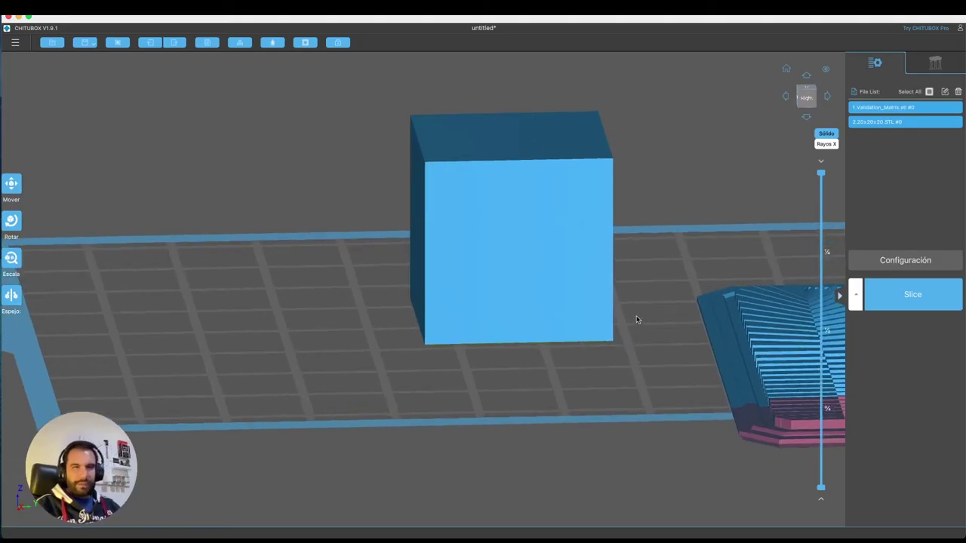
scroll(621, 309, down, 3)
click(520, 287)
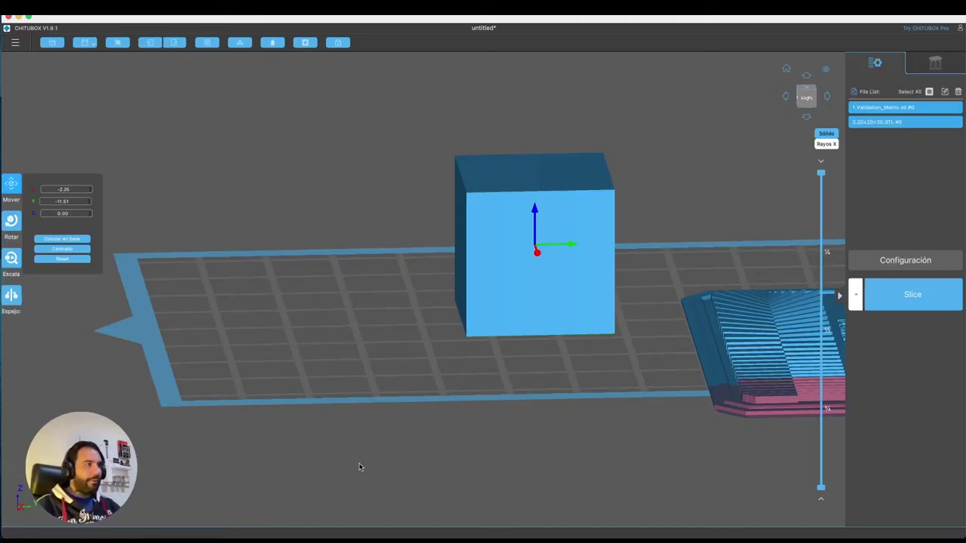
mouse_move(170, 528)
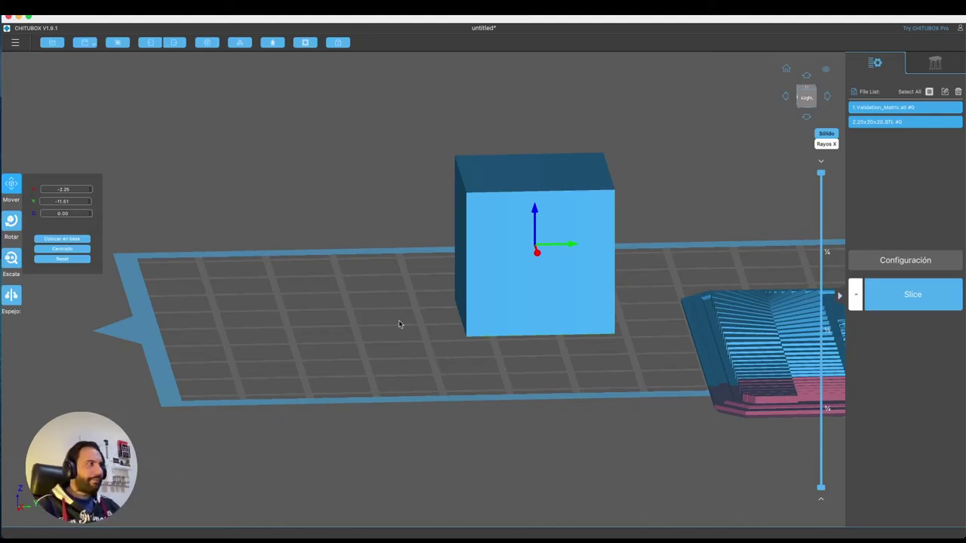
- Select only the 20x20x20 cube and tilt it about the X axis so it stands on one bottom edge
click(12, 220)
drag(727, 251, 694, 233)
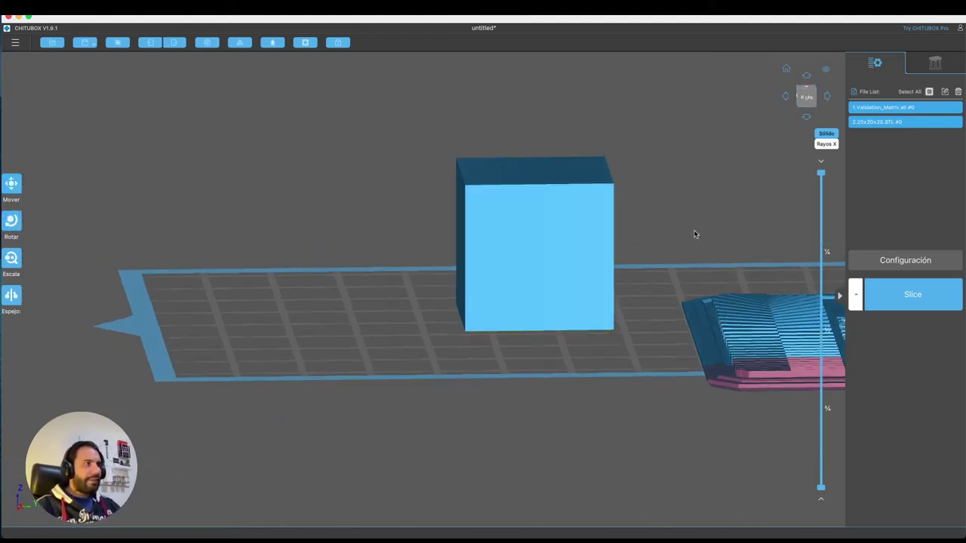
click(536, 256)
mouse_move(562, 189)
mouse_down()
mouse_move(573, 212)
mouse_move(551, 184)
mouse_move(562, 194)
mouse_up()
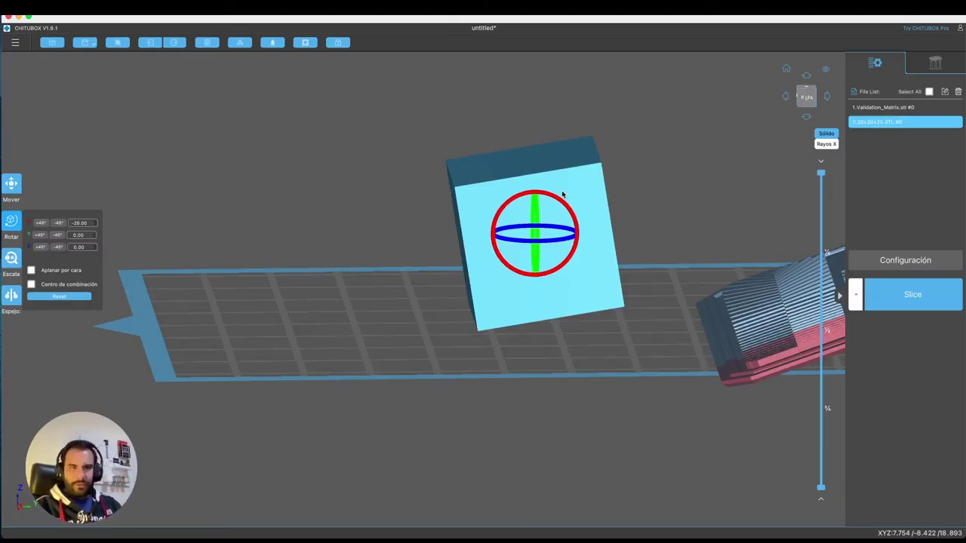
drag(562, 195, 674, 248)
mouse_move(674, 249)
right_down()
mouse_move(658, 230)
mouse_move(667, 240)
right_up()
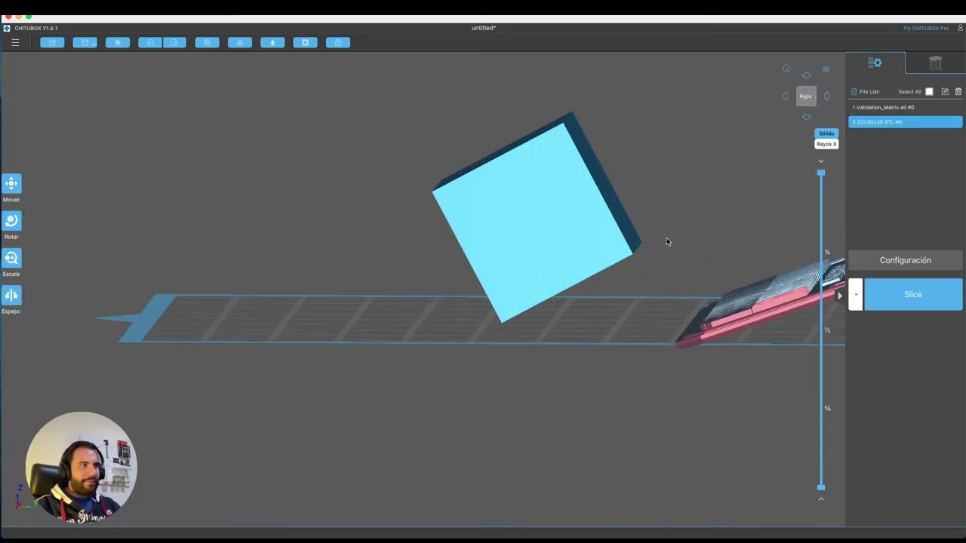
- Rotate the cube partway back about the X axis, leaving it with roughly half of its tilt
click(11, 220)
drag(560, 186, 596, 192)
right_drag(596, 193, 582, 239)
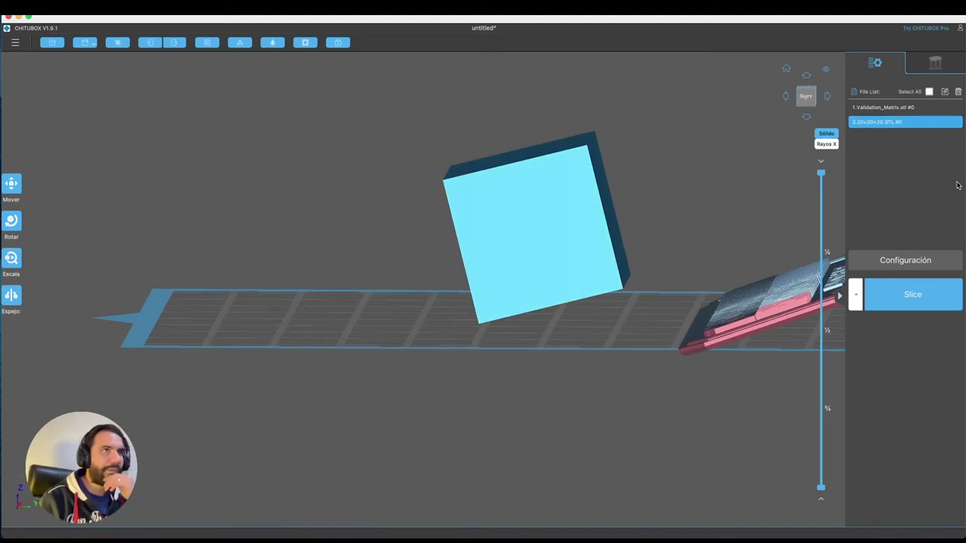
- Open the support settings, check the Z lift height, and place a medium support with no contact shape near the cube's lowest edge
click(934, 65)
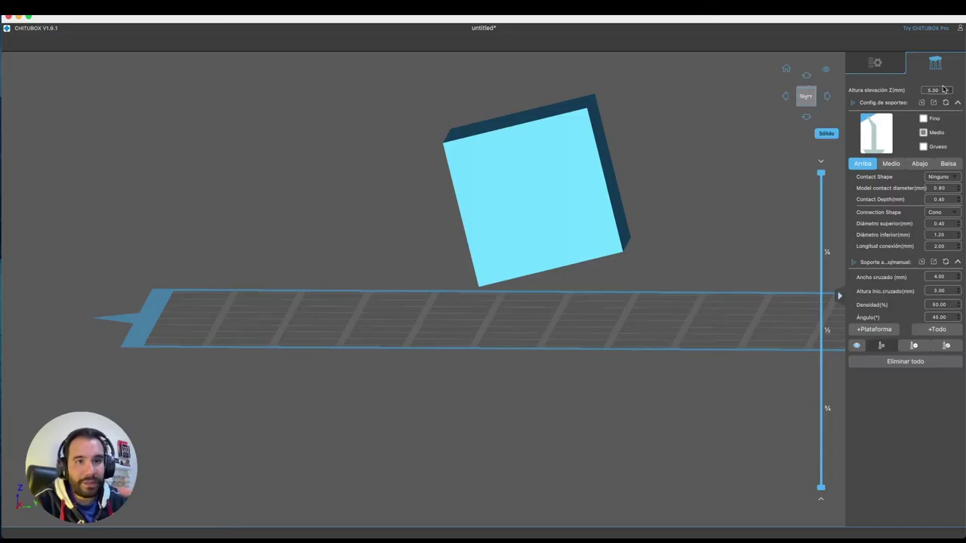
mouse_move(943, 89)
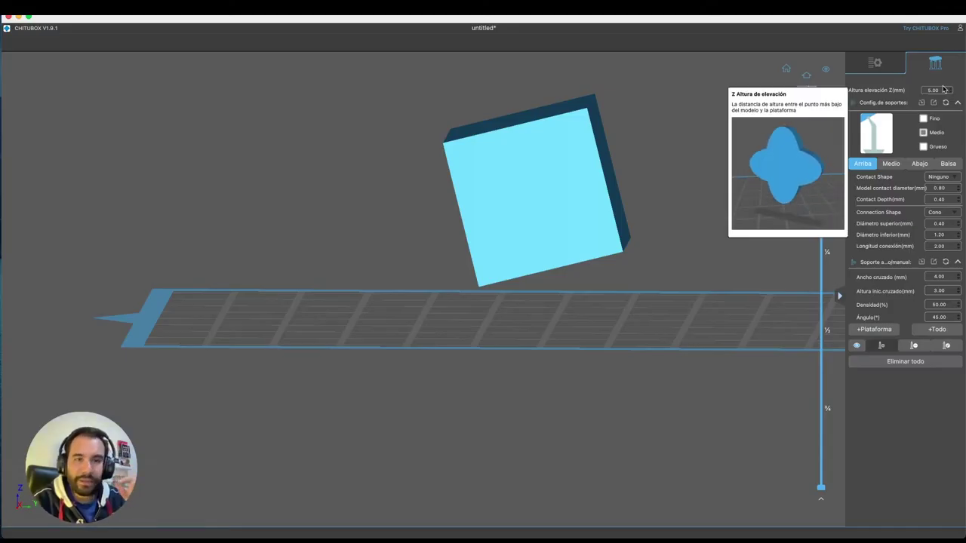
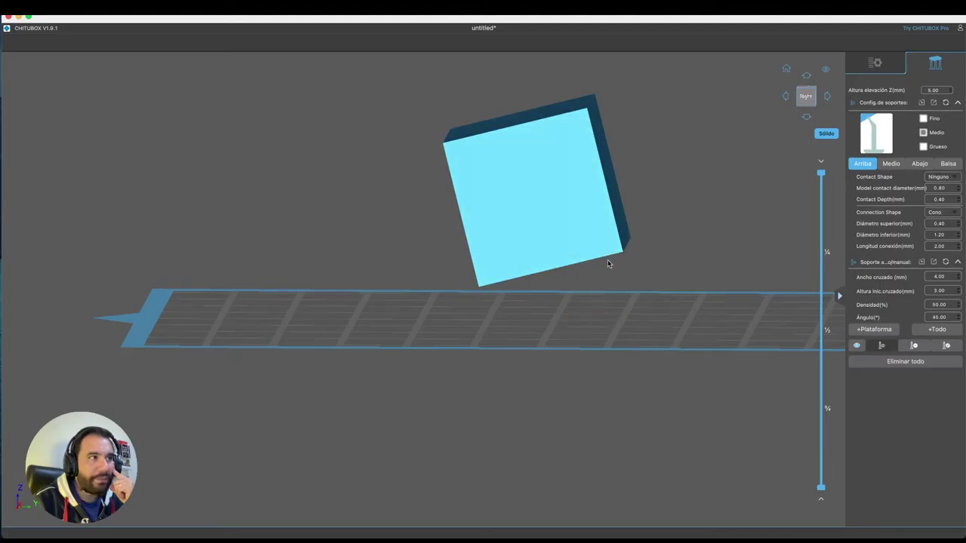
scroll(598, 261, up, 3)
scroll(597, 261, up, 2)
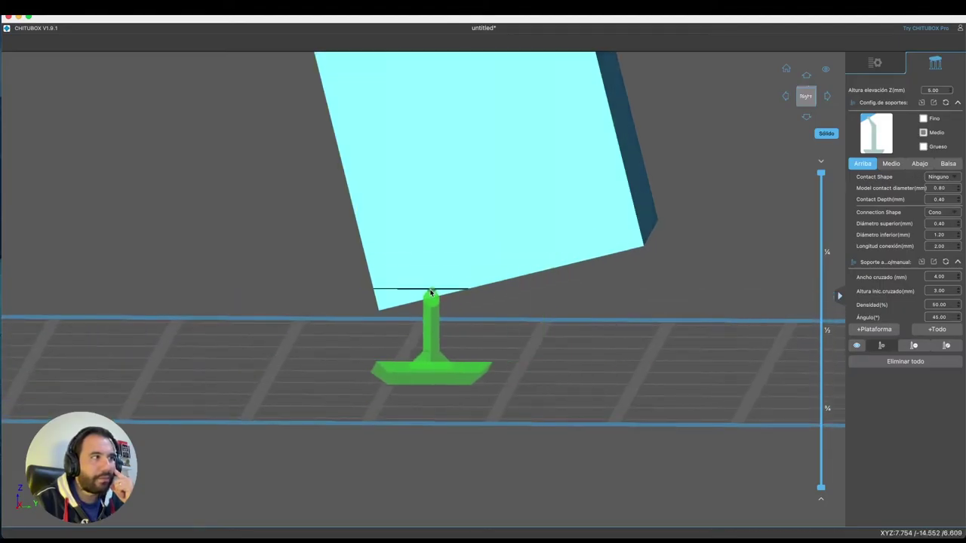
click(423, 263)
drag(578, 308, 636, 307)
scroll(640, 279, up, 5)
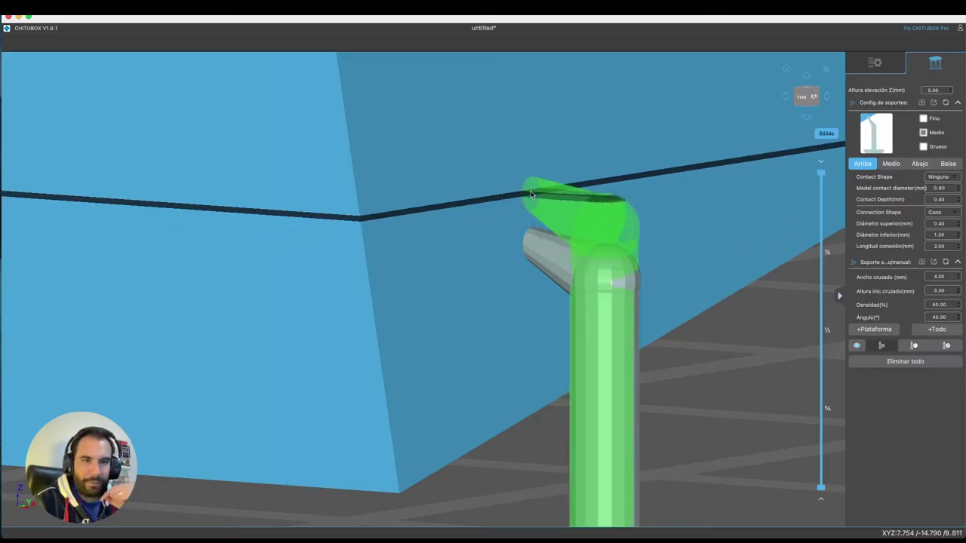
- Set the support contact shape to Esfera and place three more supports on the cube around the first one
click(950, 177)
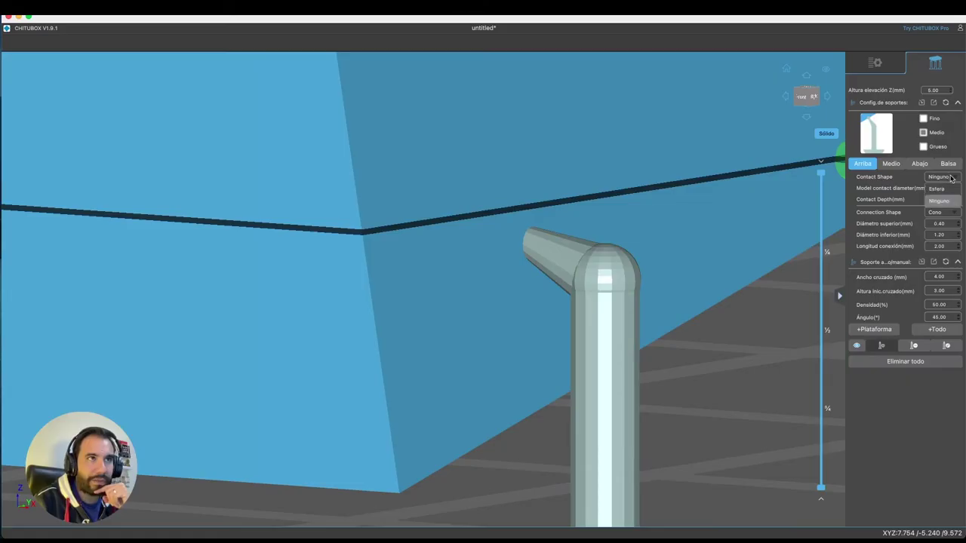
click(946, 181)
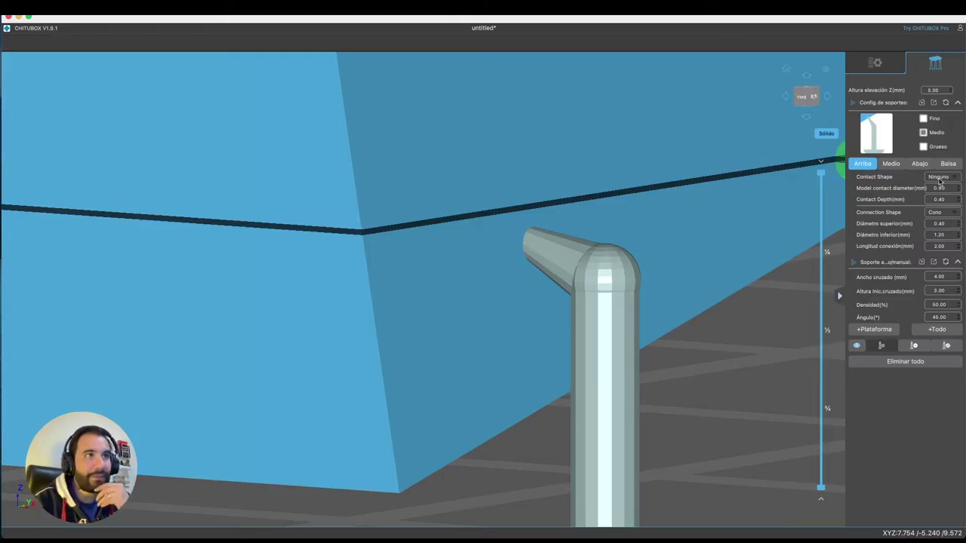
click(939, 180)
click(937, 188)
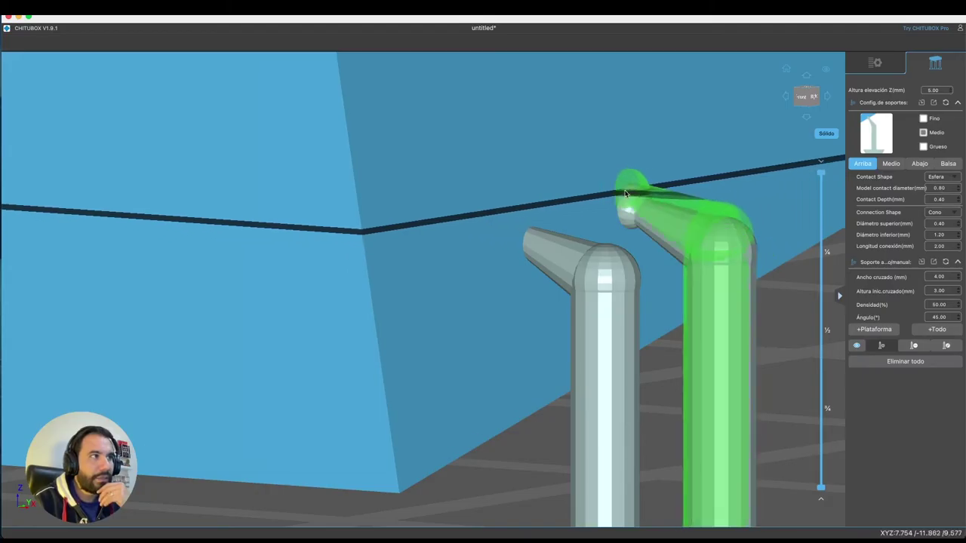
click(624, 194)
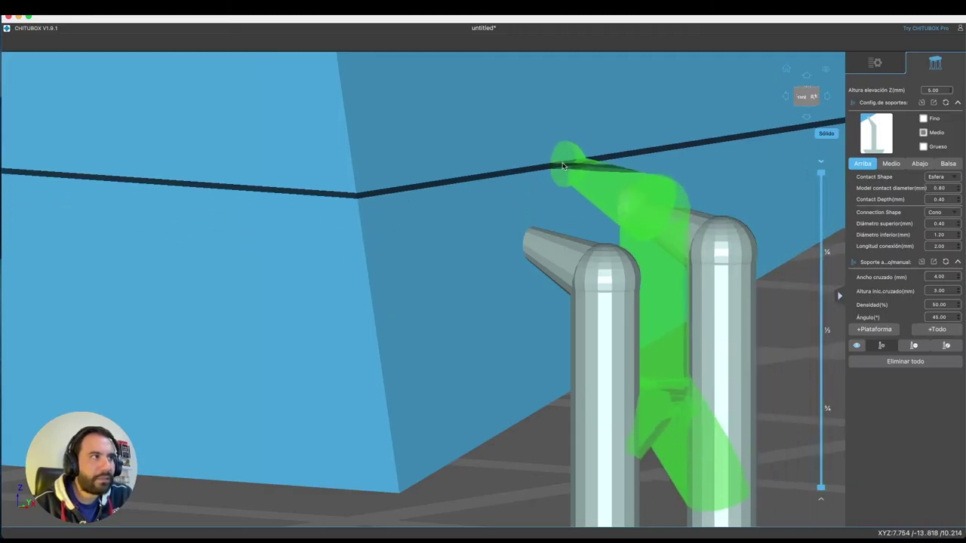
click(563, 161)
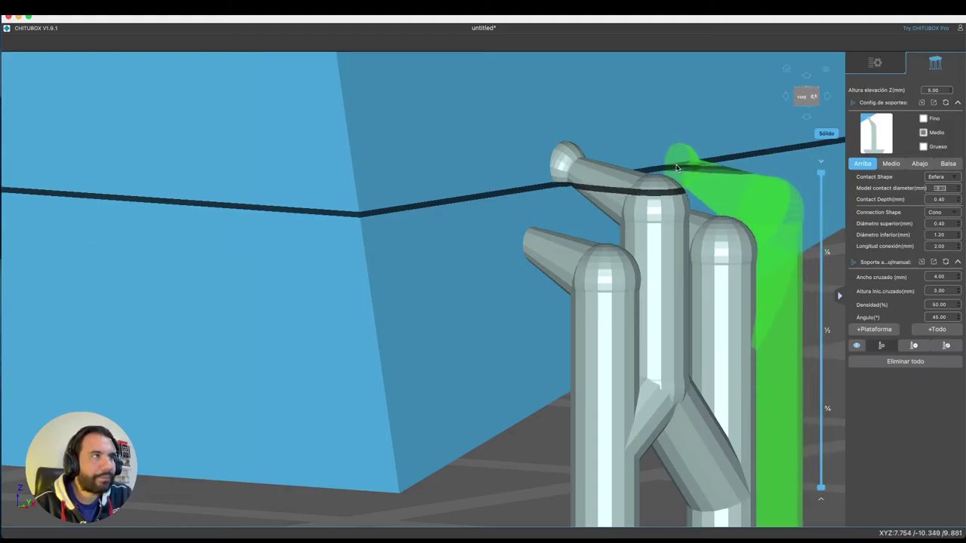
click(658, 137)
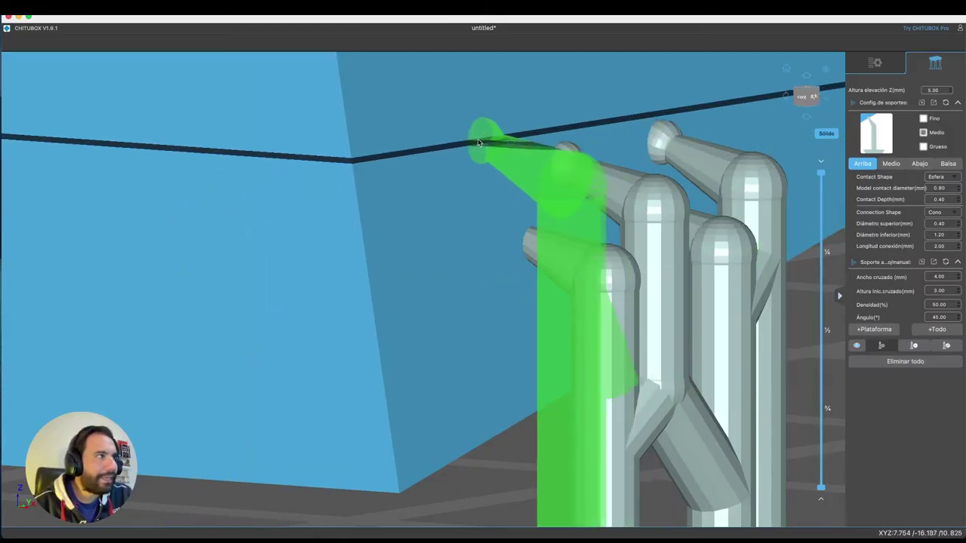
- Set the contact depth to 1.40 mm, place a support near the cube's corner, and section the view at layer 217 to inspect its tip
click(959, 200)
click(959, 200)
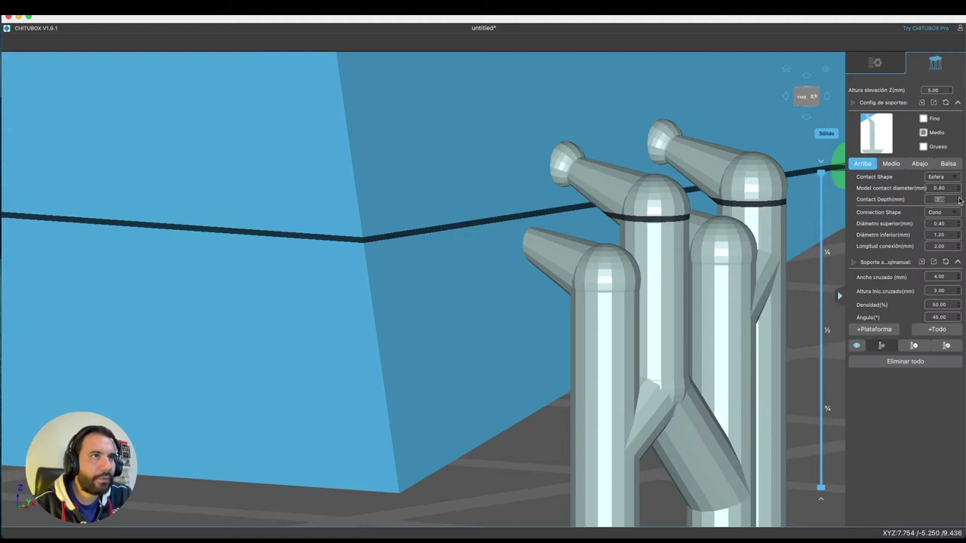
click(453, 162)
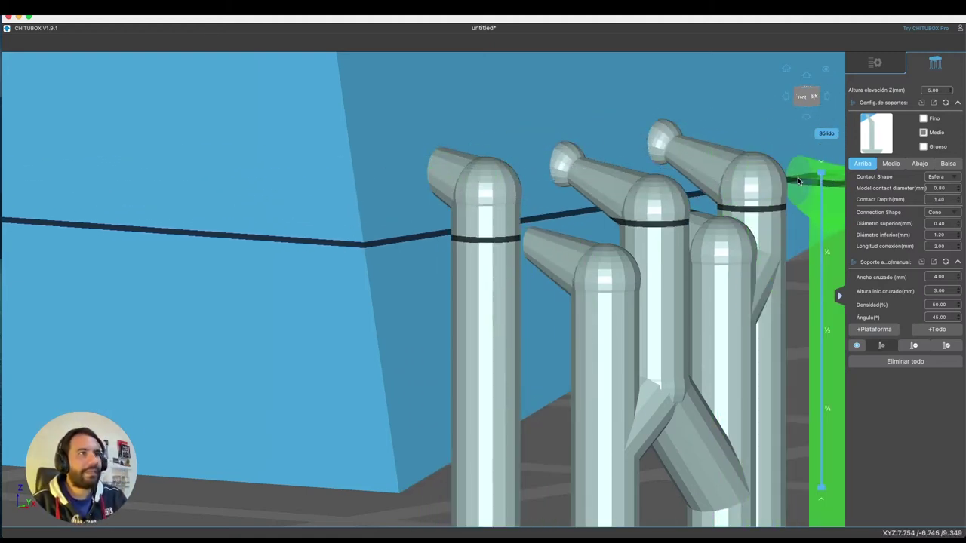
drag(821, 173, 815, 371)
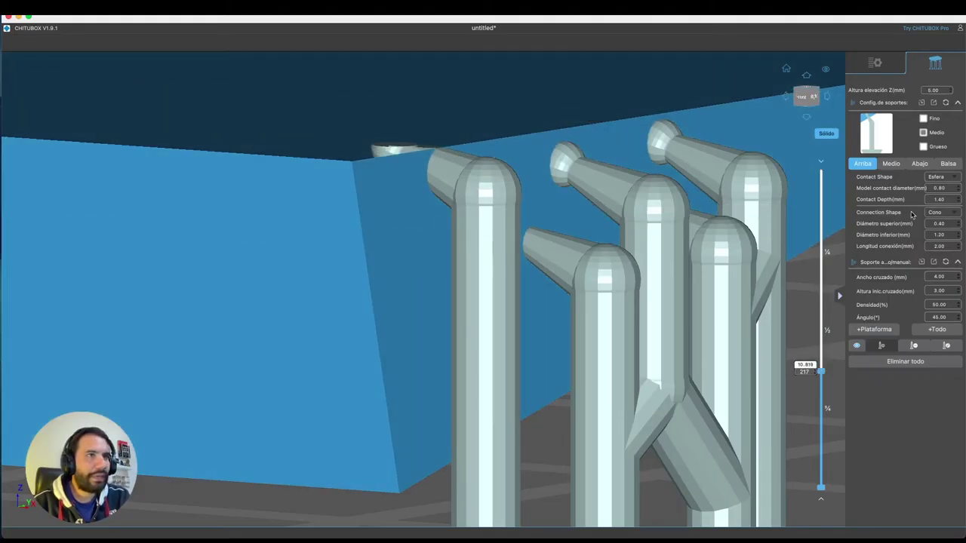
- Set the contact depth to 0.40 mm and place another support closer to the cube's corner
click(958, 202)
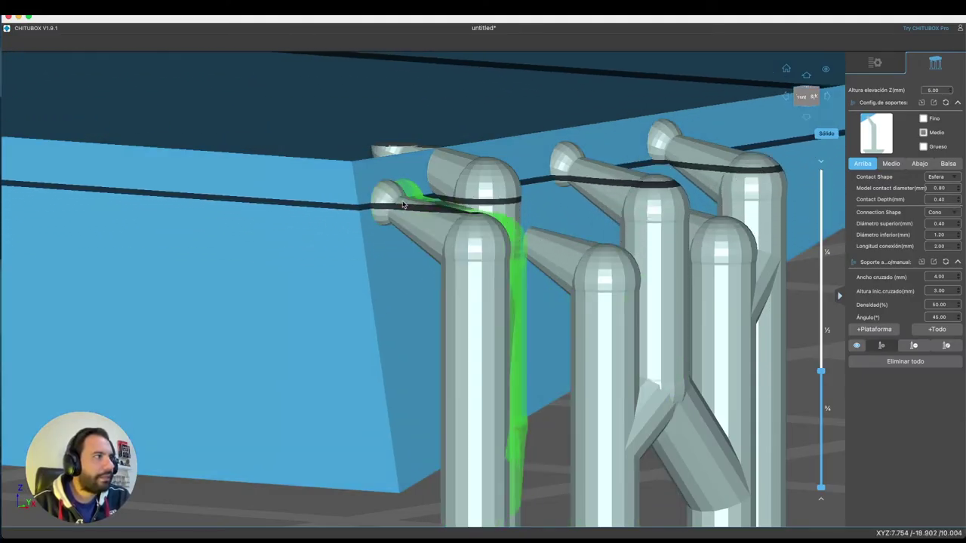
click(386, 201)
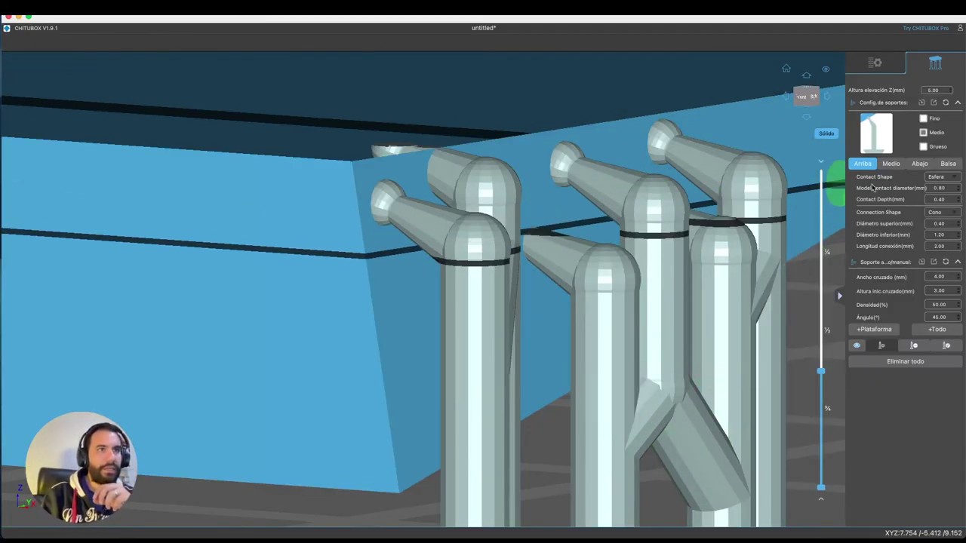
- Set the upper section's connection shape to Pirámide and place a support on the block's front face near the corner
mouse_move(937, 215)
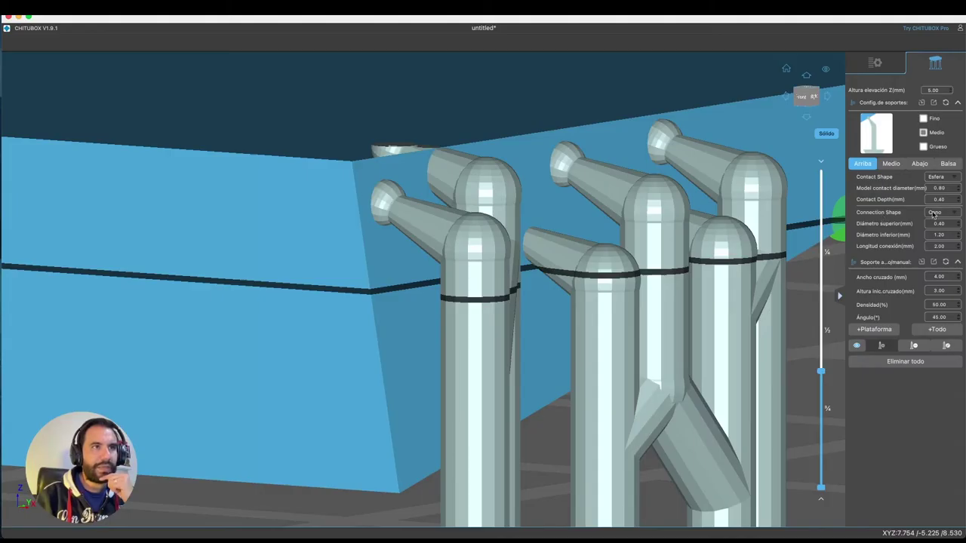
click(934, 215)
click(941, 214)
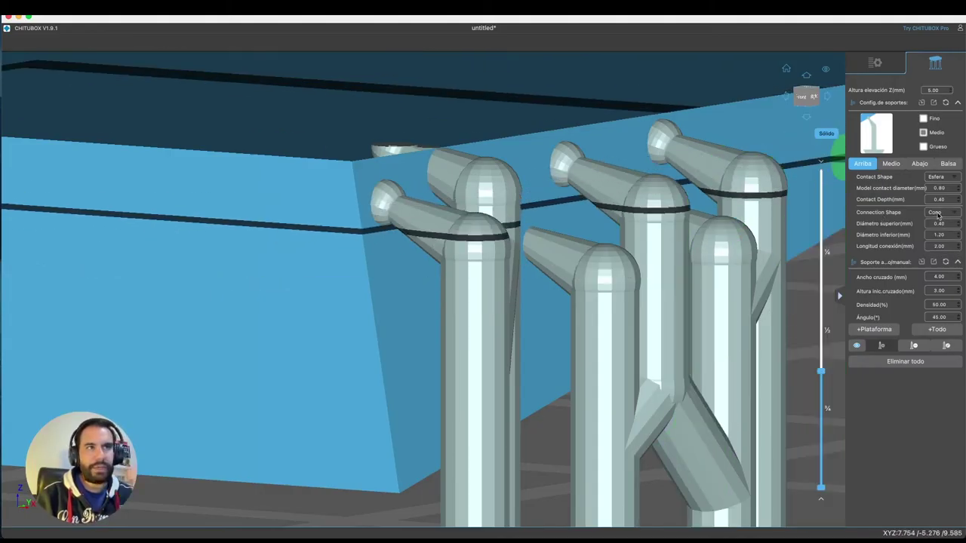
click(937, 215)
click(938, 225)
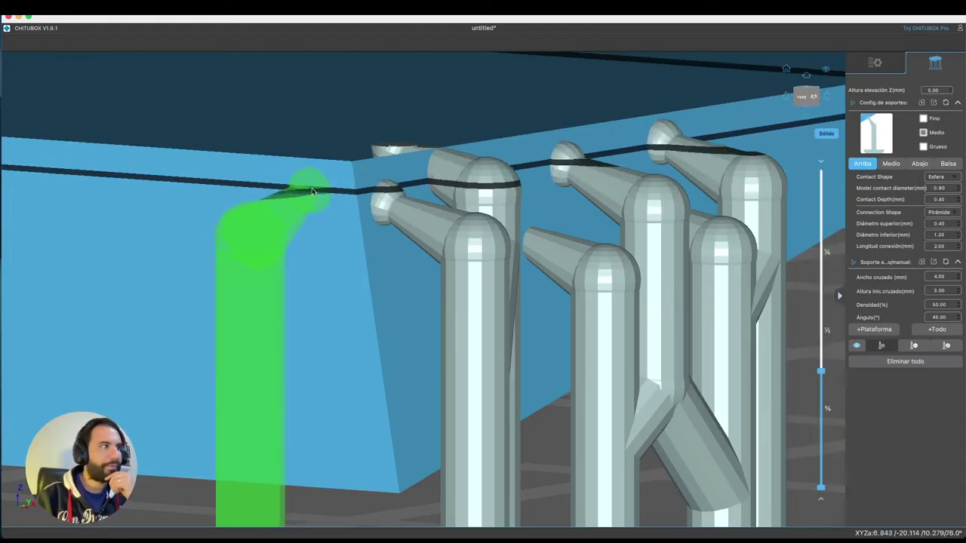
click(256, 189)
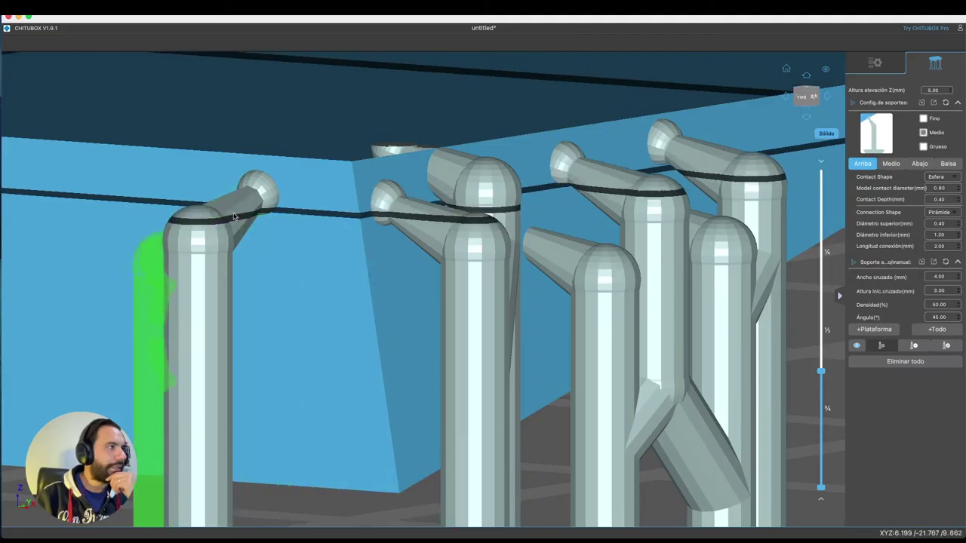
scroll(234, 217, up, 10)
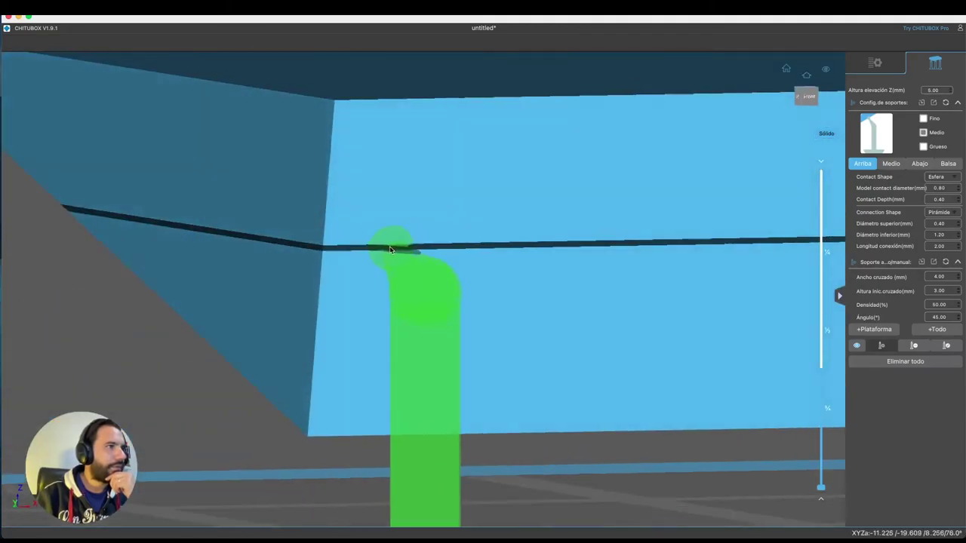
scroll(389, 249, down, 10)
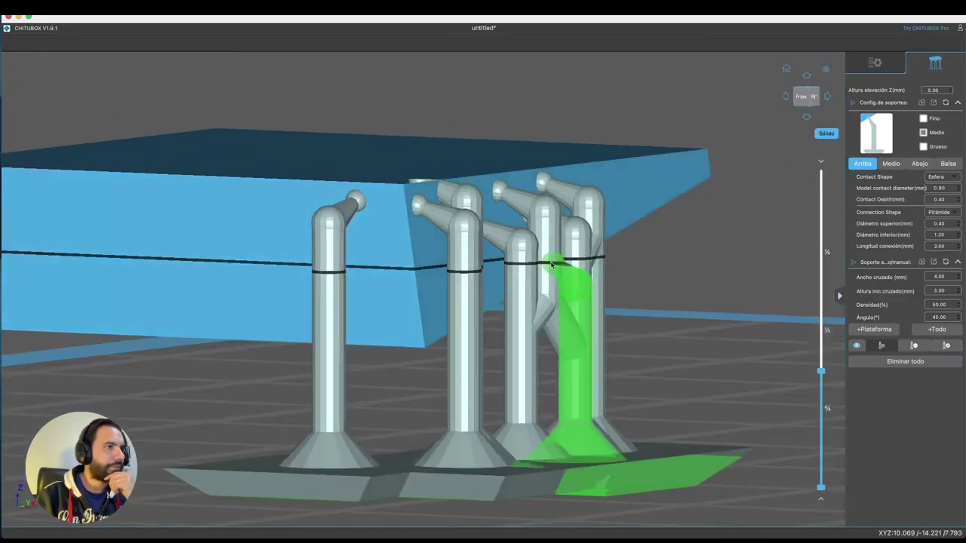
scroll(432, 205, up, 6)
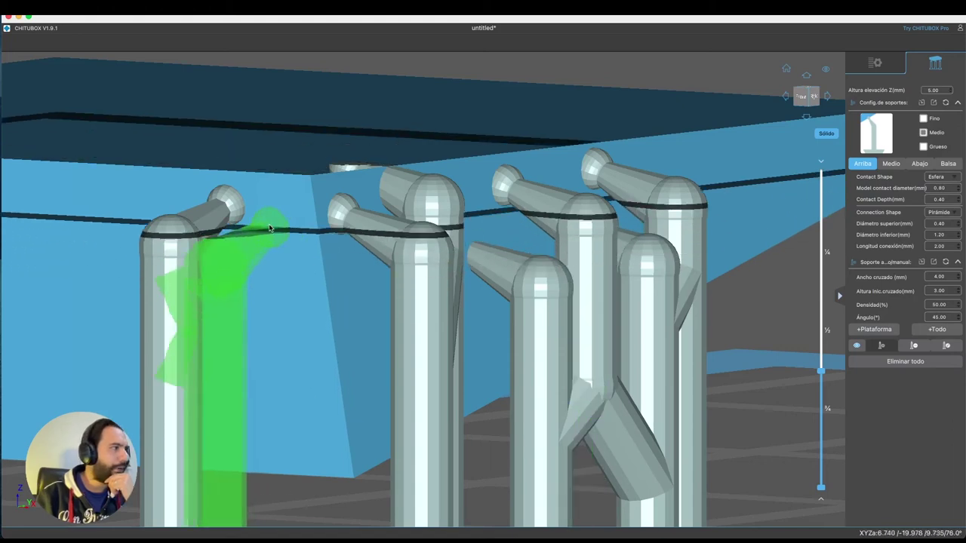
- Place a support with the Patín connection shape on the block's side face and set the connection shape back to Cono
click(942, 212)
click(938, 237)
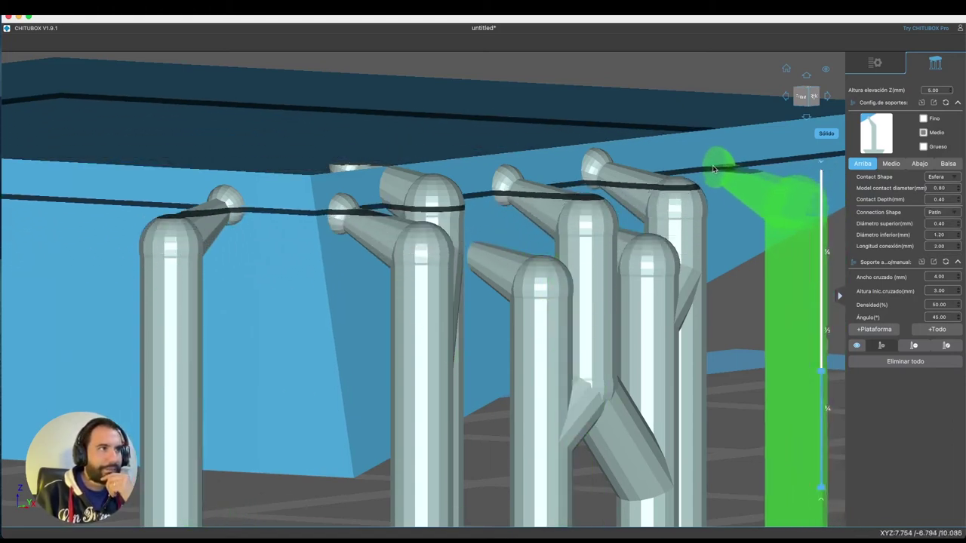
click(713, 166)
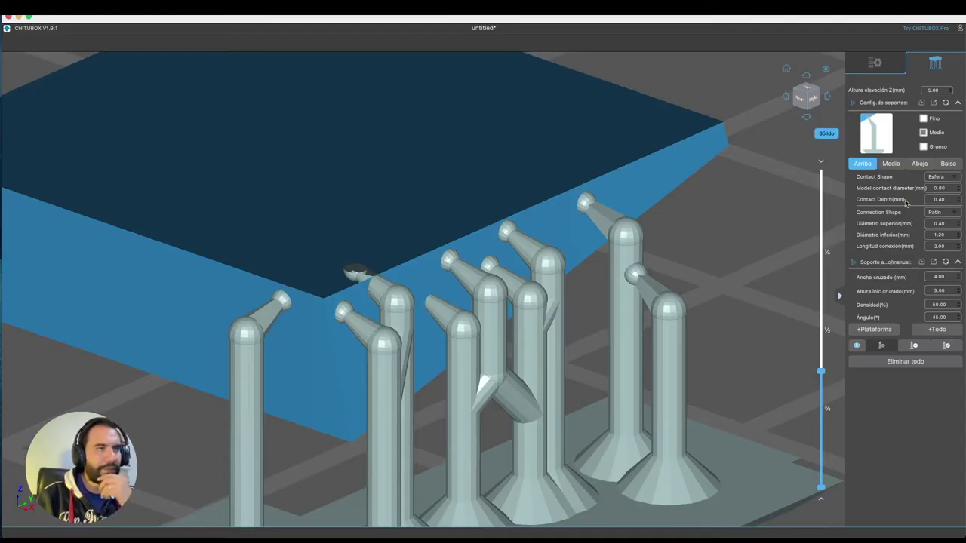
click(940, 212)
click(943, 225)
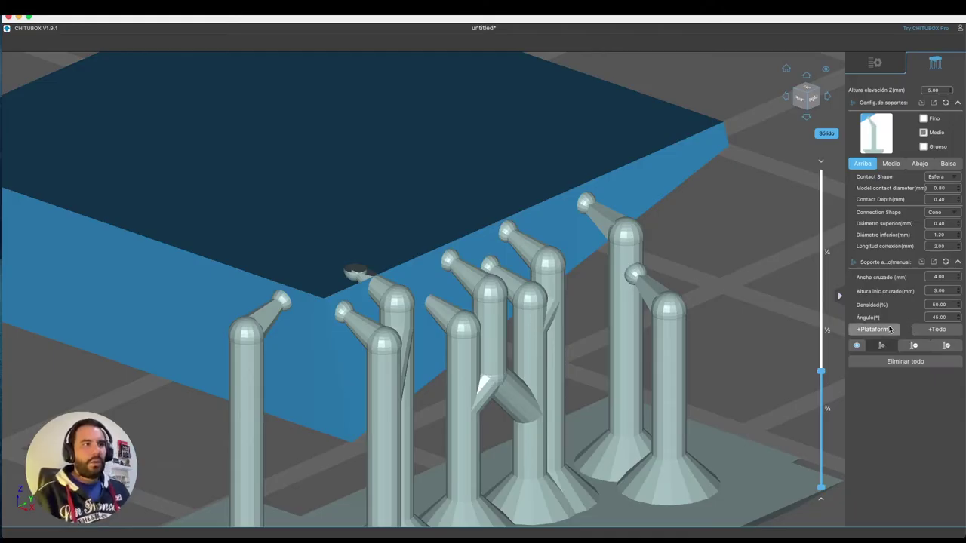
- Delete all supports from the model
scroll(603, 305, down, 3)
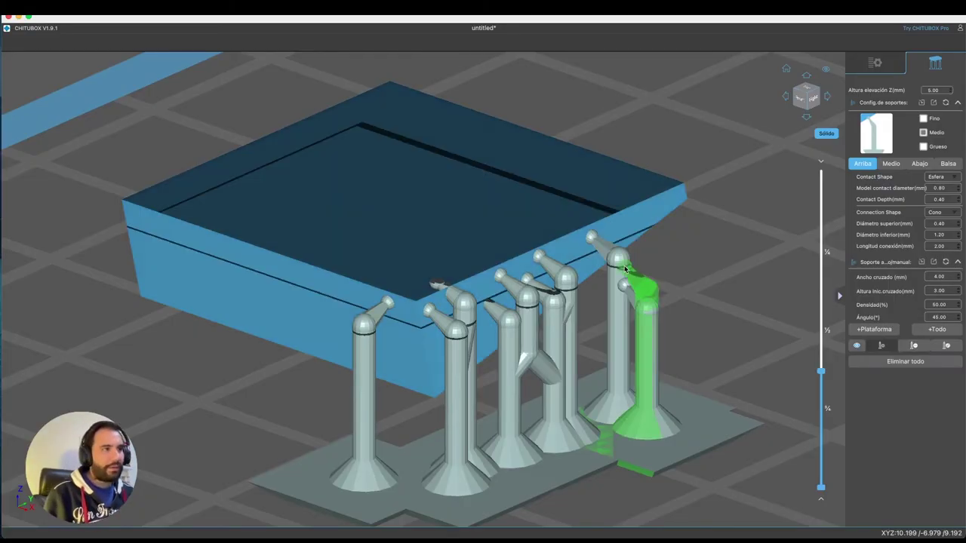
key(Delete)
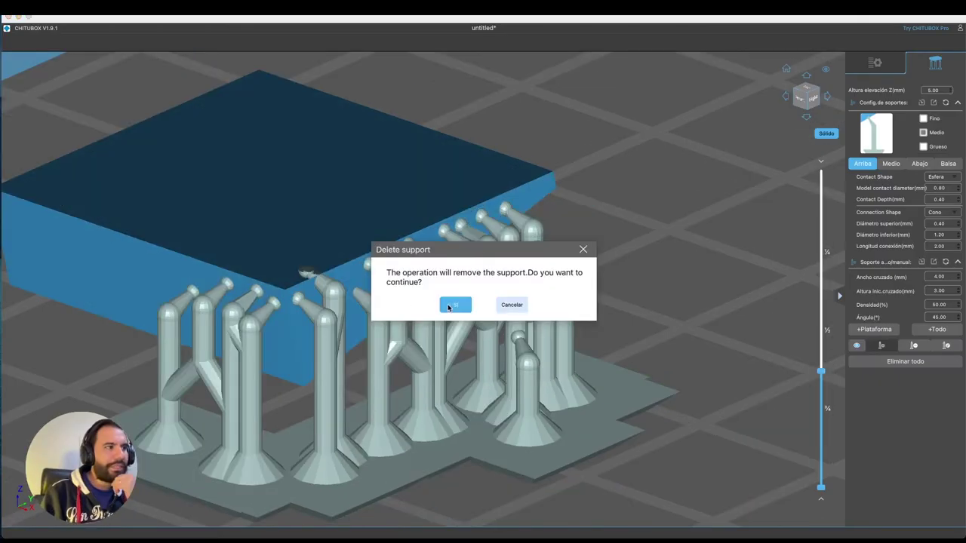
click(453, 306)
scroll(586, 292, down, 3)
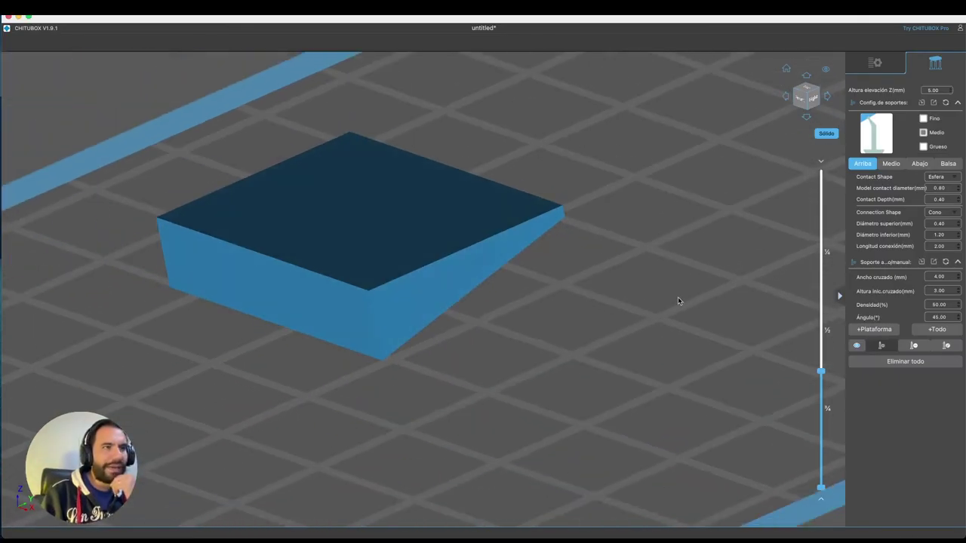
right_drag(679, 301, 640, 287)
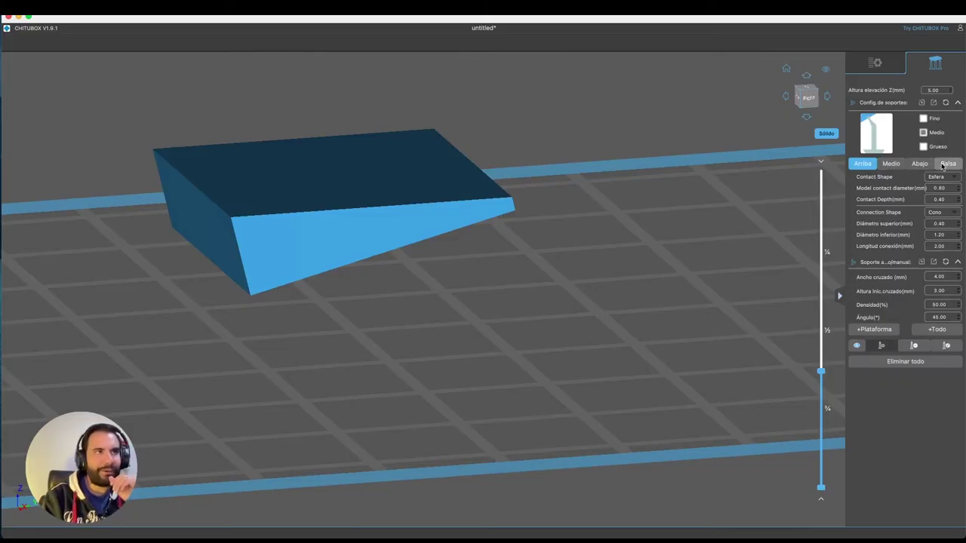
- Open the support's middle-section settings, place one support on the block's side face, and review the Forma options
click(884, 164)
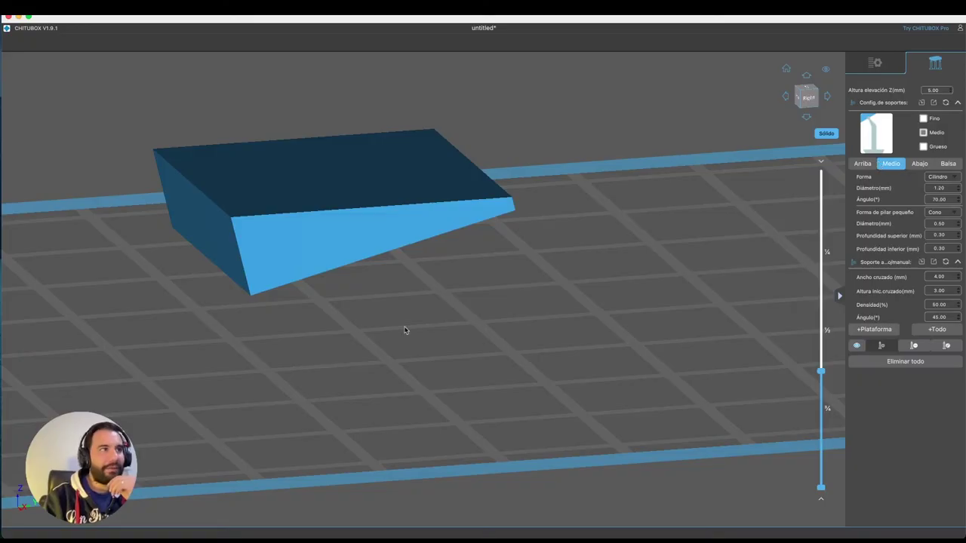
click(408, 224)
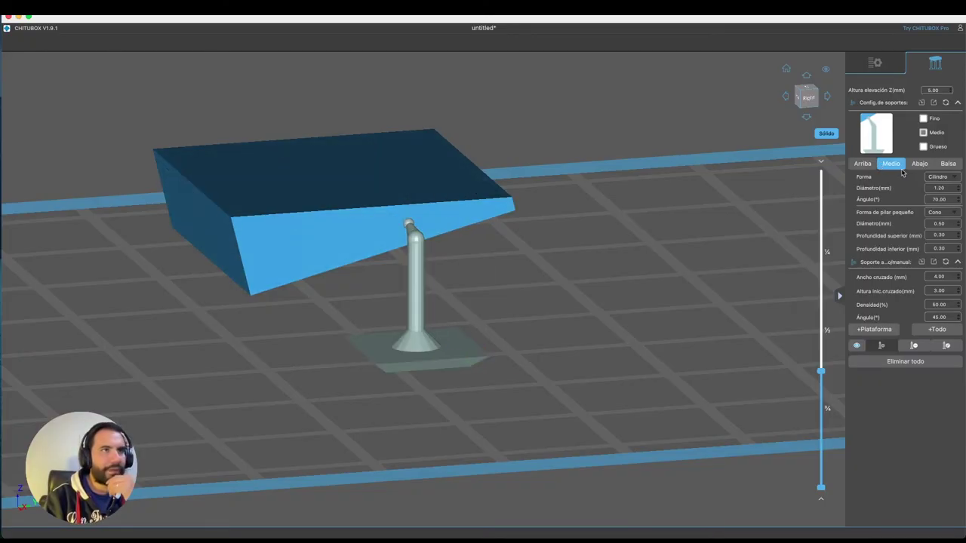
click(936, 177)
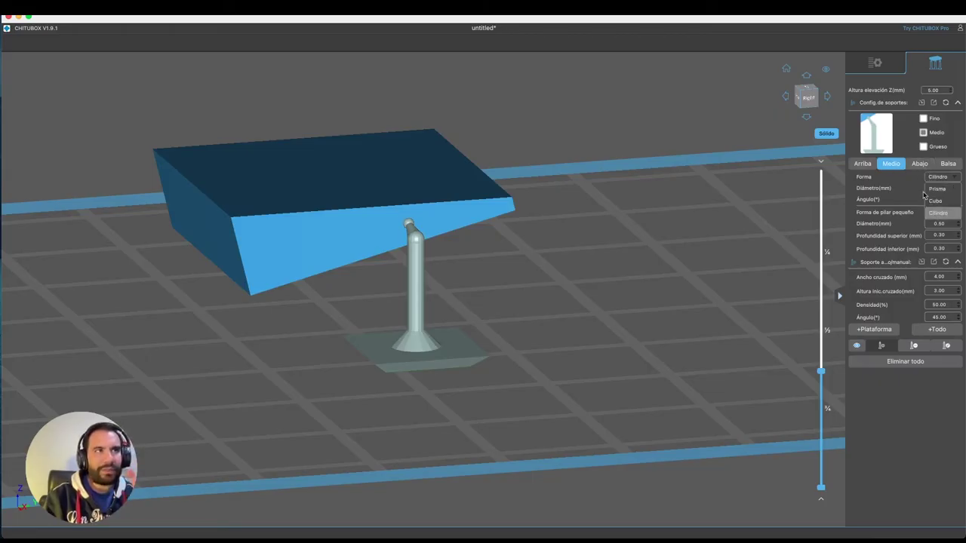
click(873, 180)
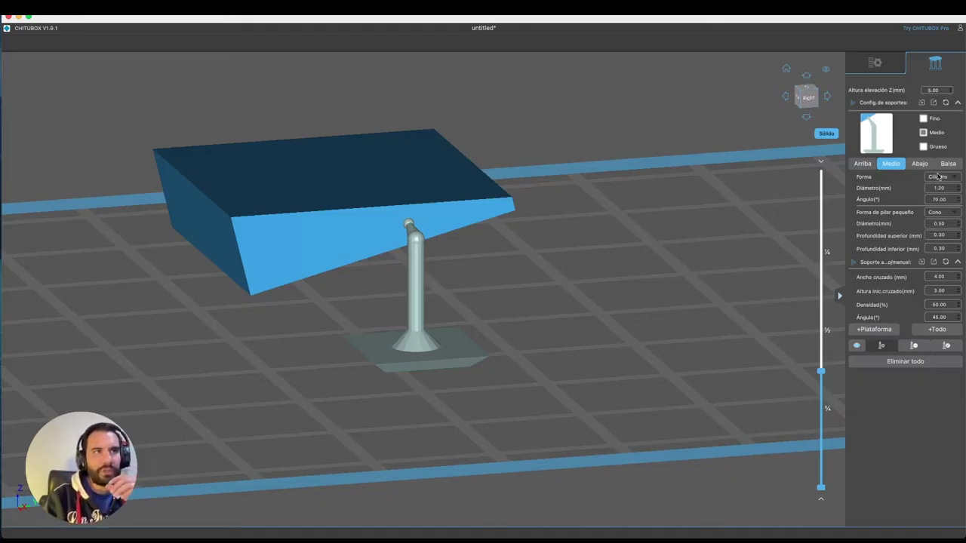
mouse_move(938, 177)
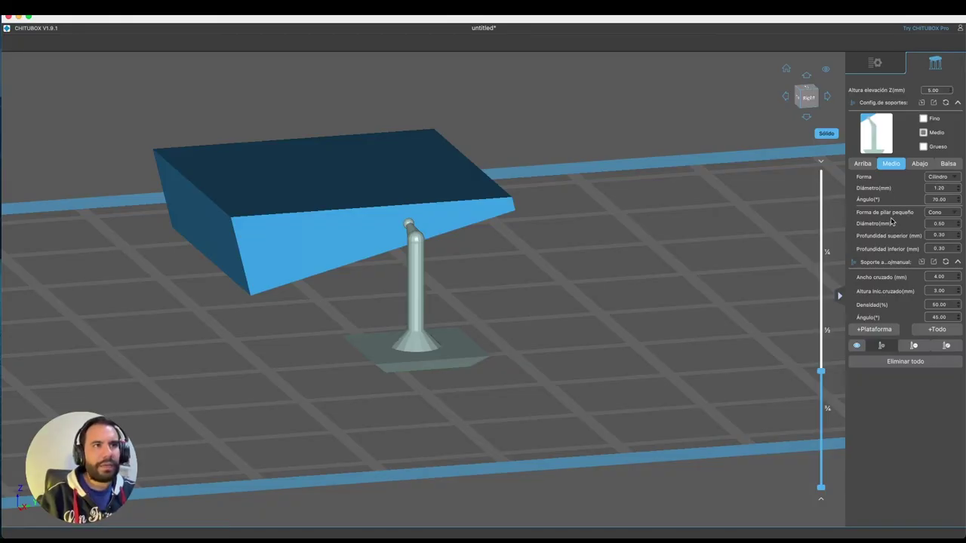
mouse_move(934, 214)
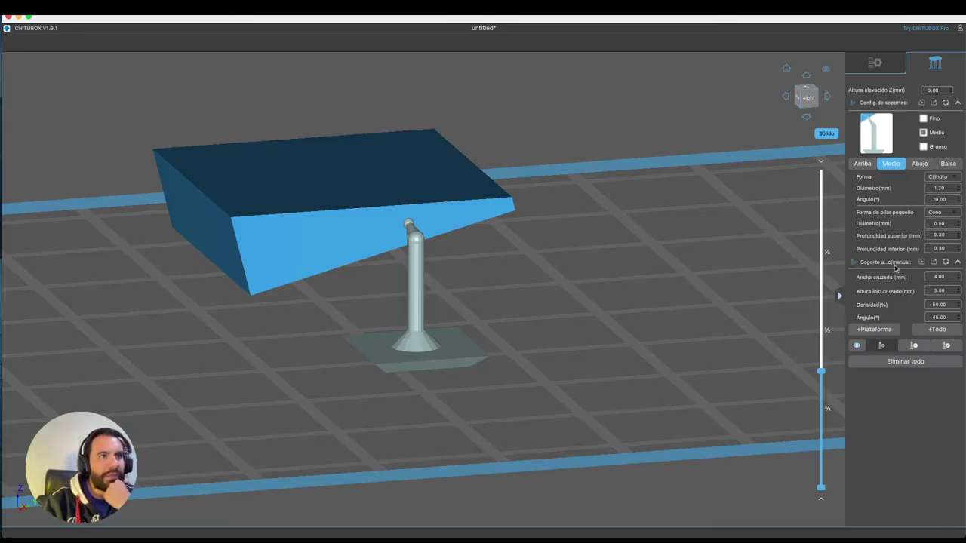
- Examine the description and available shapes of the Plataforma de toque setting for the support's lower section
click(920, 164)
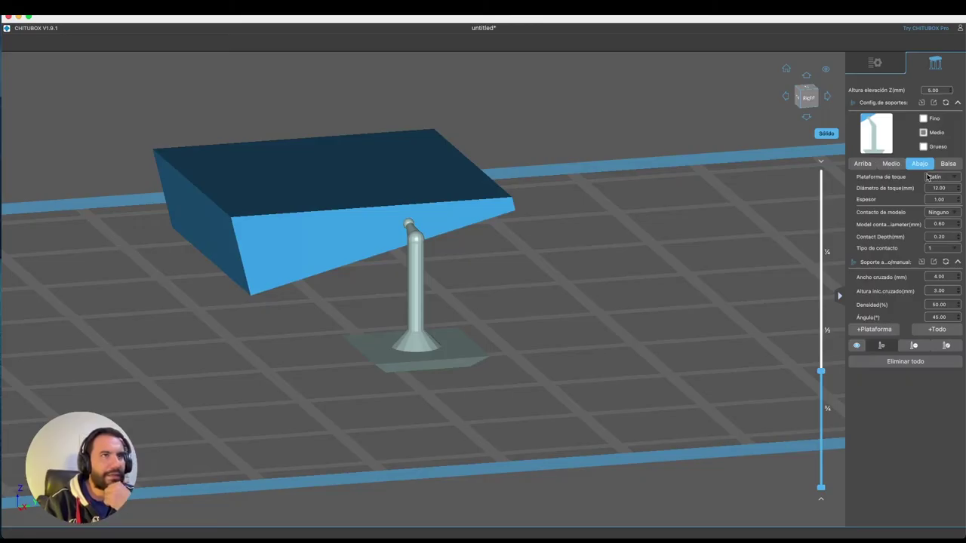
mouse_move(928, 176)
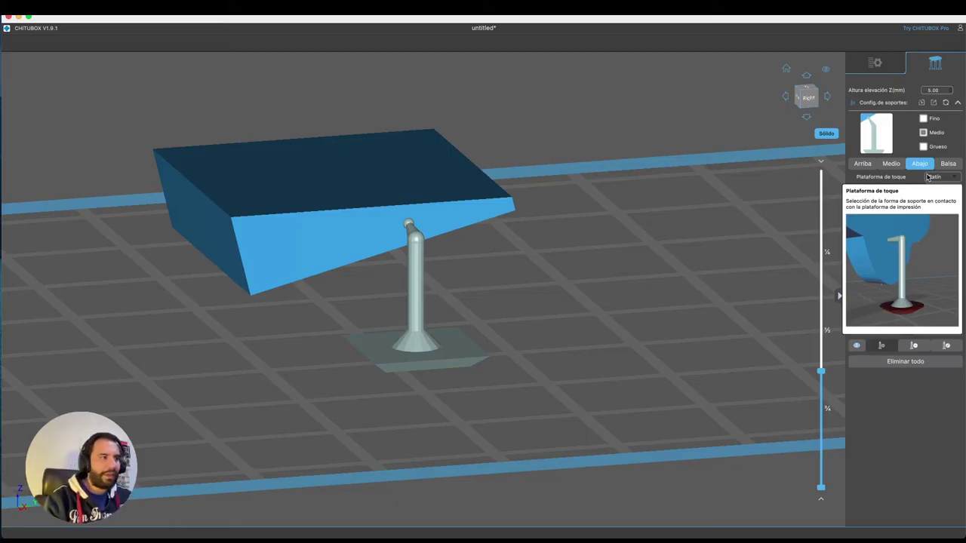
click(945, 178)
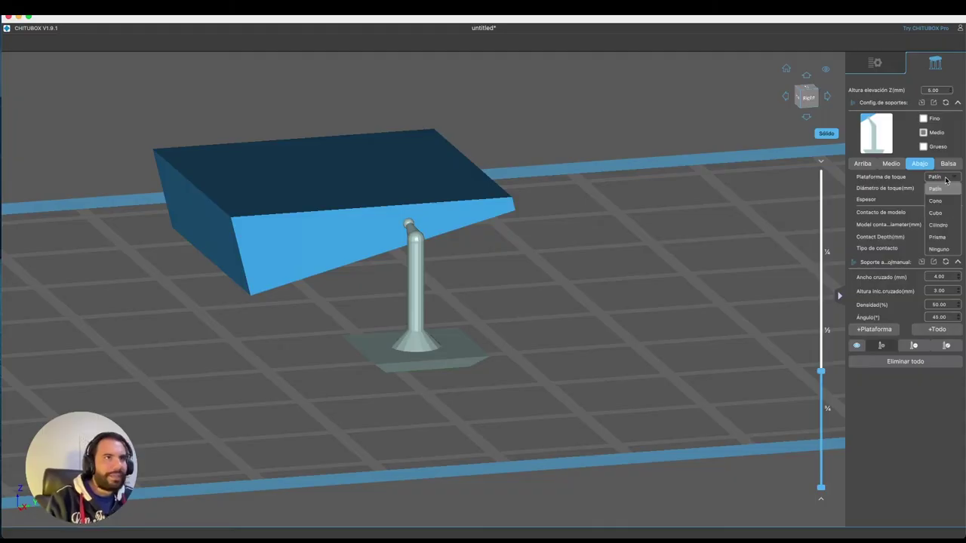
click(943, 181)
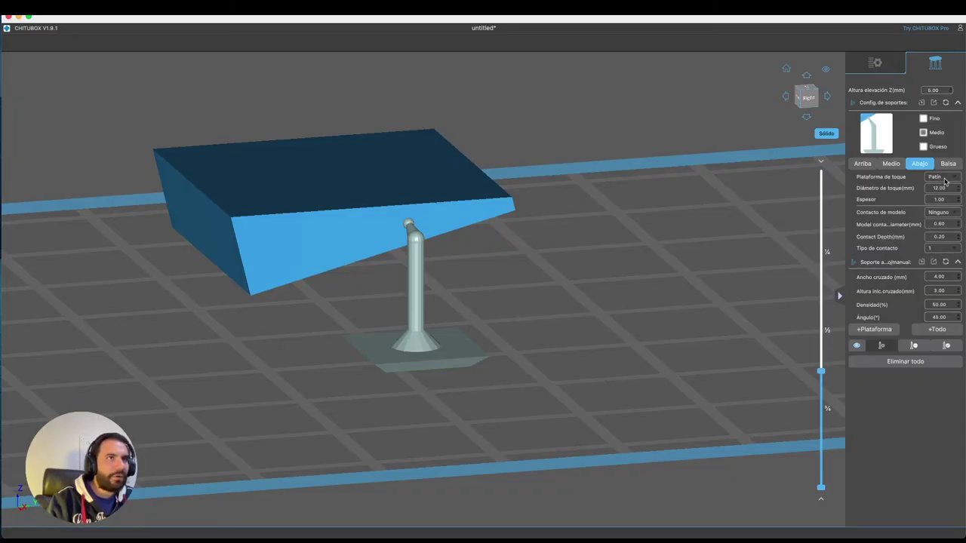
click(944, 180)
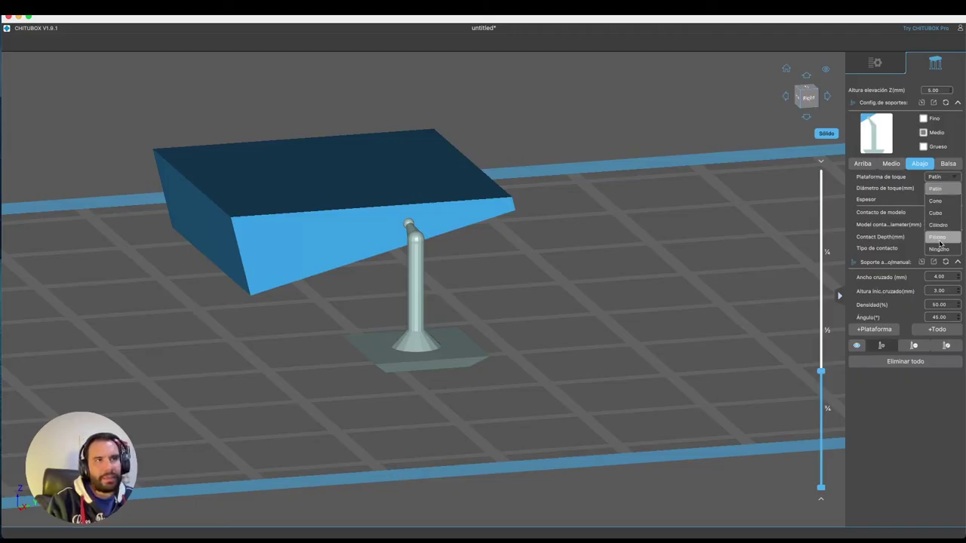
click(942, 178)
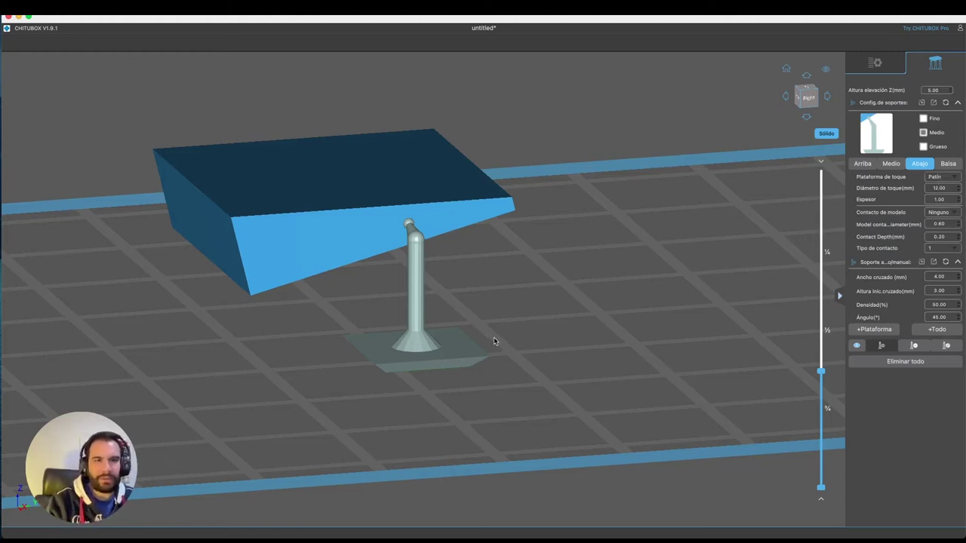
- Set Plataforma de toque to Cono and place a support on the side face near the block's thin end
click(937, 178)
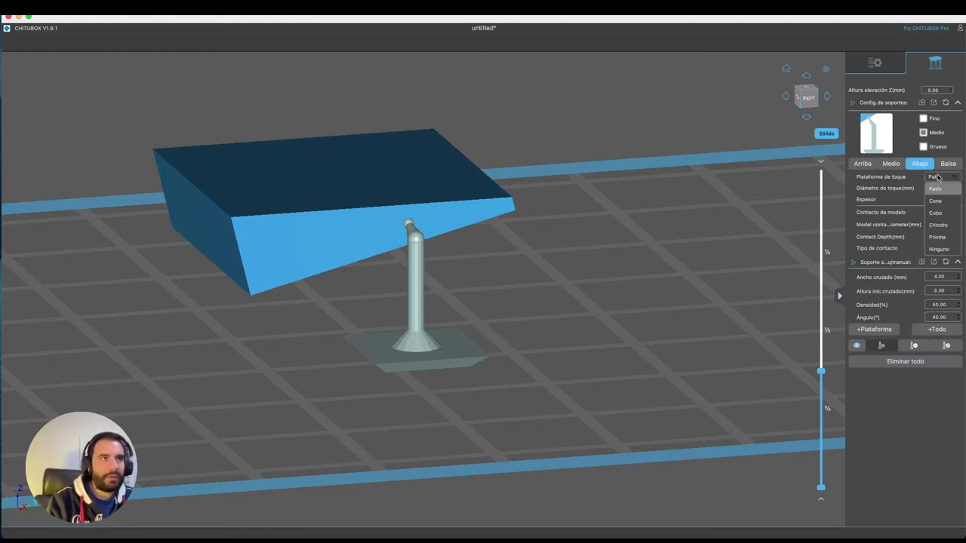
click(935, 202)
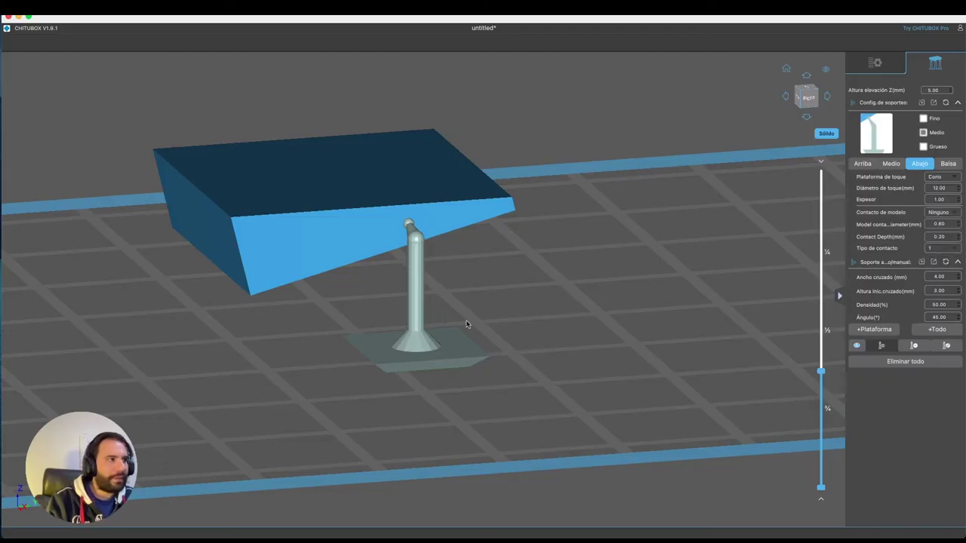
click(469, 218)
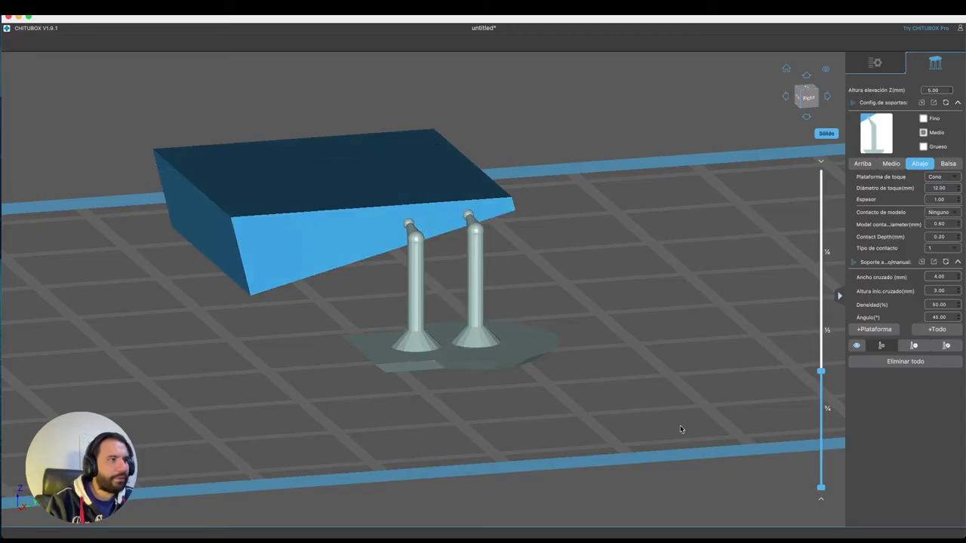
drag(680, 429, 656, 329)
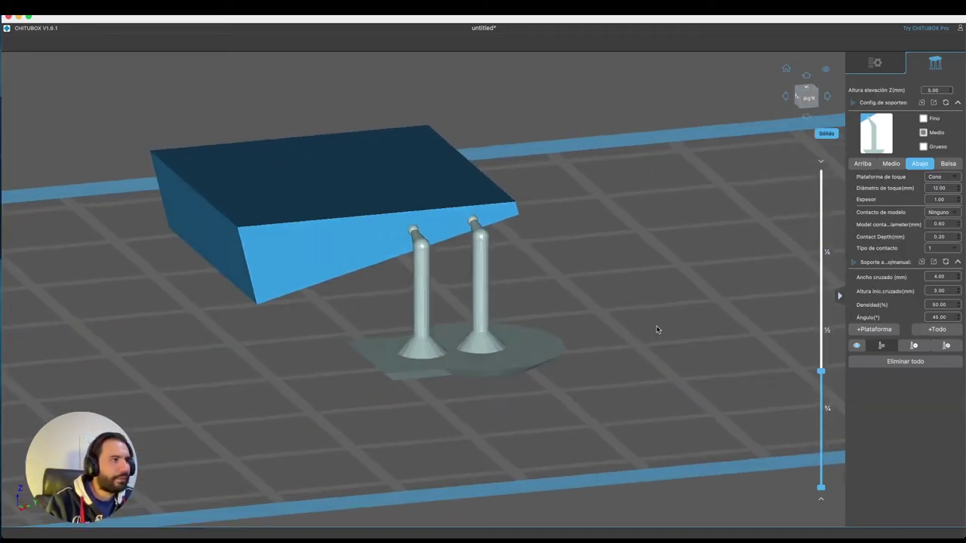
- Set Plataforma de toque to Cubo and add a support on the side face near the block's thick end
click(946, 177)
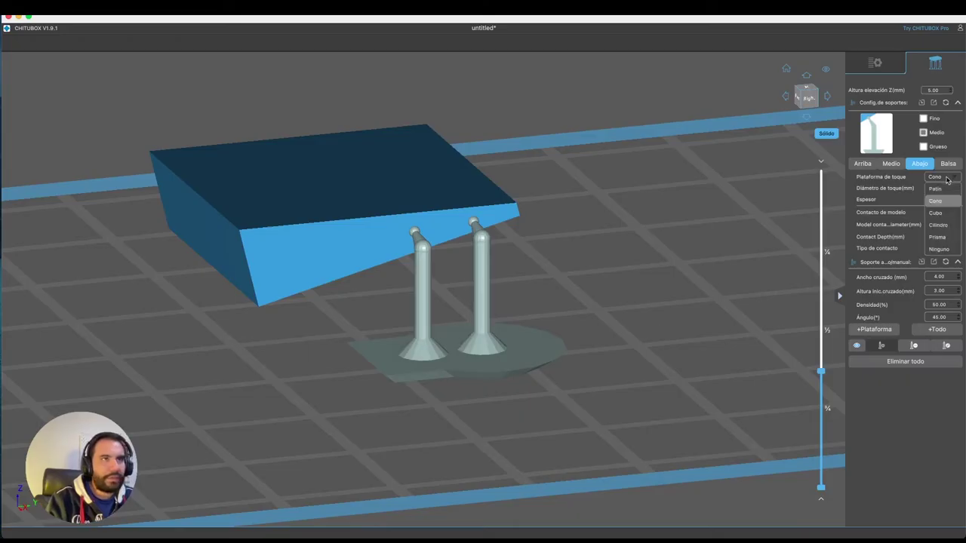
click(935, 214)
click(337, 254)
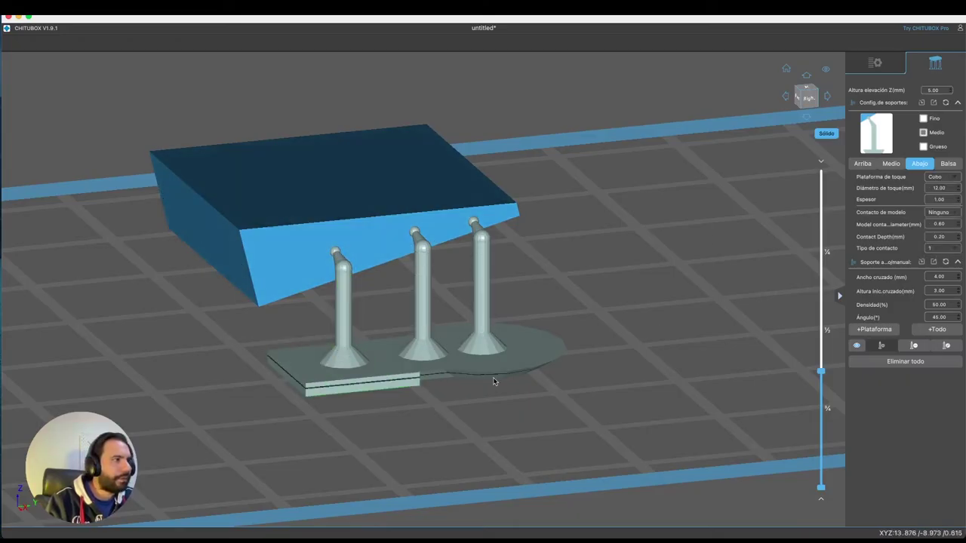
drag(674, 282, 686, 278)
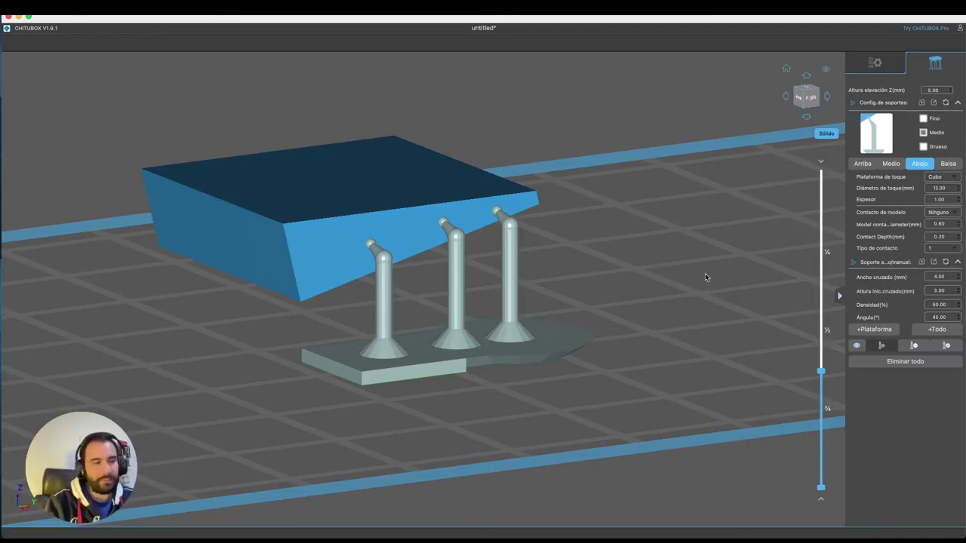
- Set Plataforma de toque to Cilindro and add a support on the side face beside the block's thick-end corner
click(943, 177)
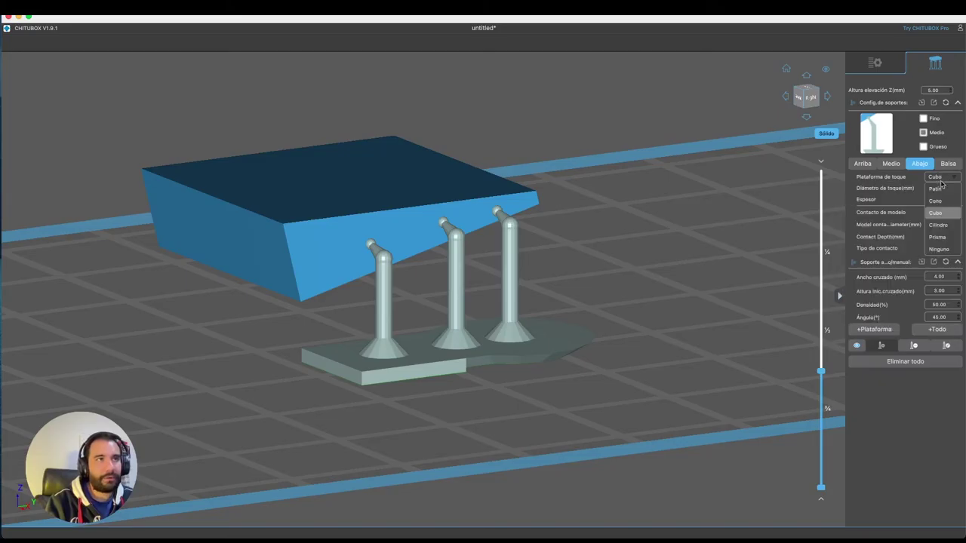
click(936, 225)
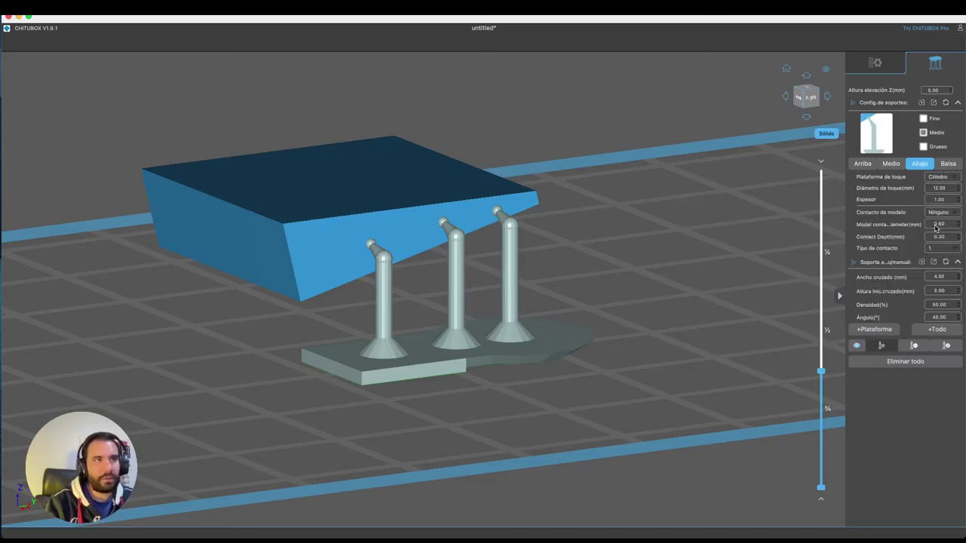
click(316, 246)
- Set Plataforma de toque to Prisma and place a support on the block's thick end face
click(931, 177)
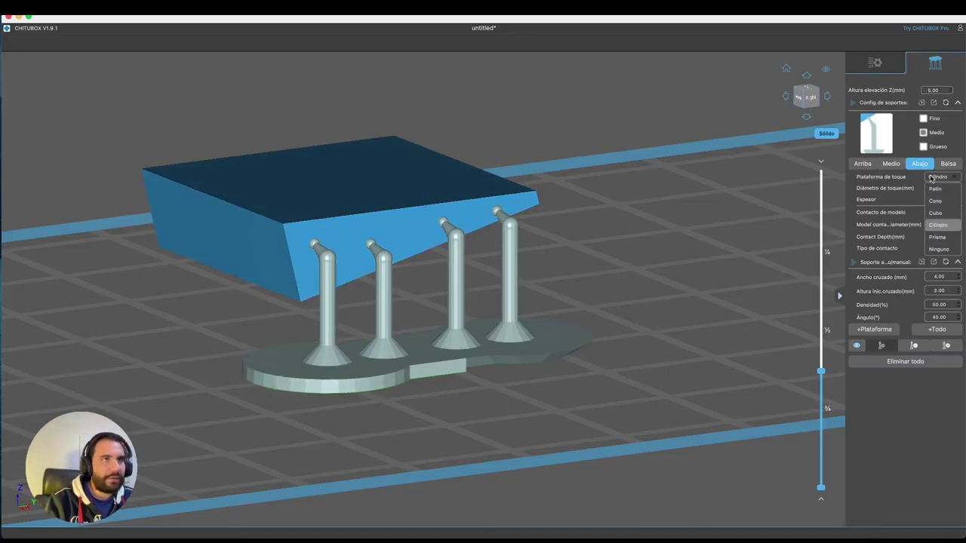
click(936, 237)
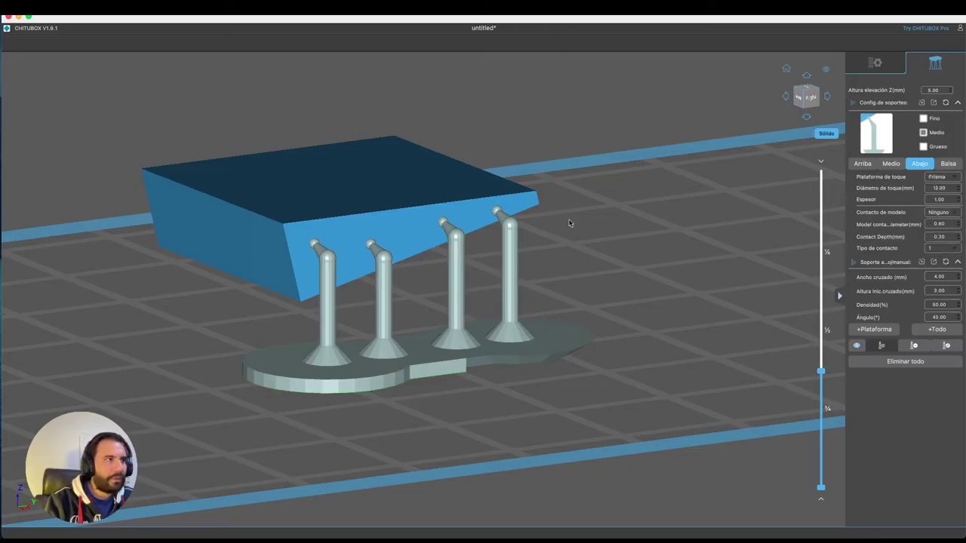
click(221, 245)
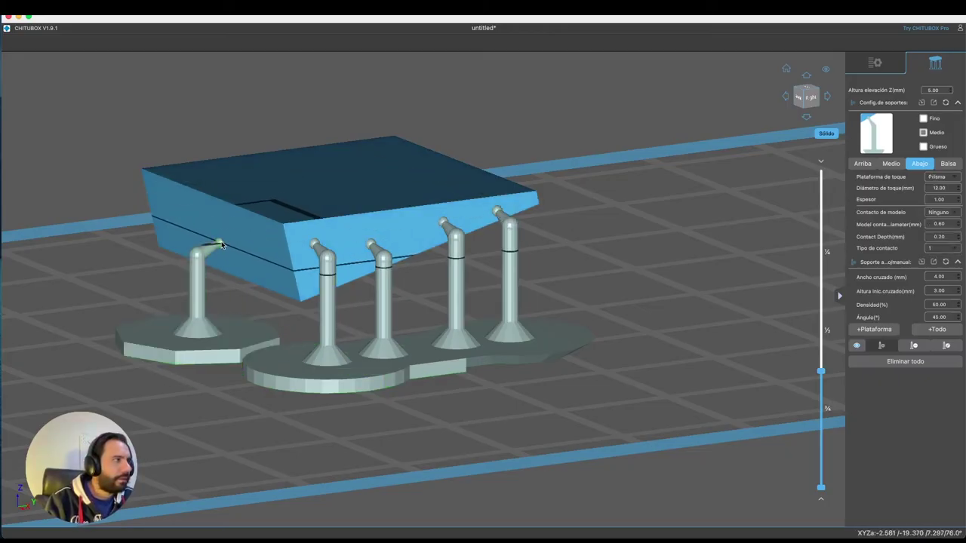
- Set Plataforma de toque to Patín and add a support on the side face at the tip of the block's thin end
click(944, 178)
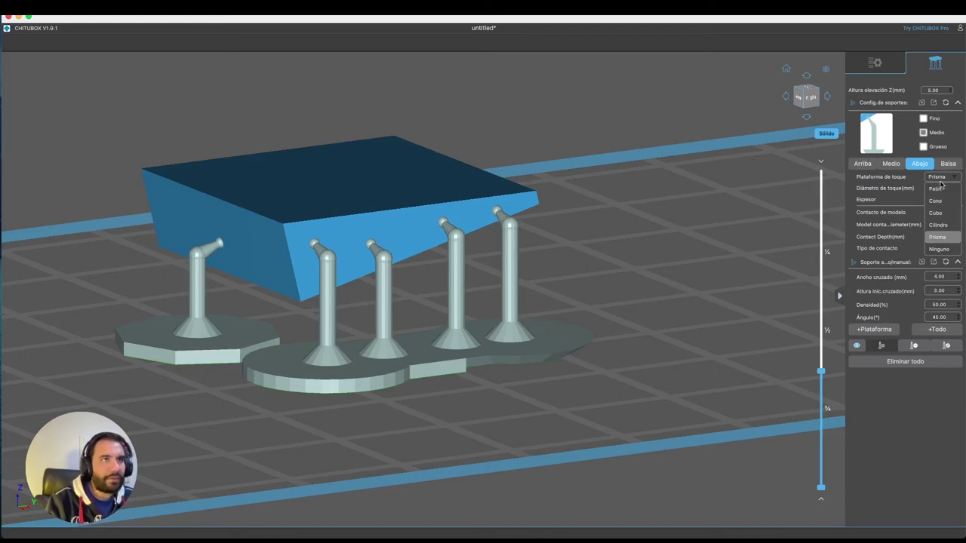
click(940, 191)
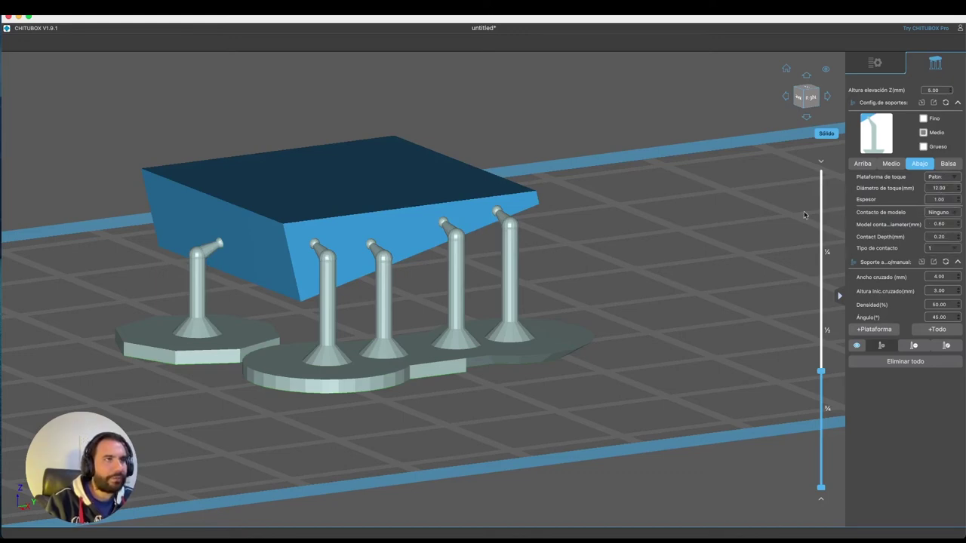
click(523, 203)
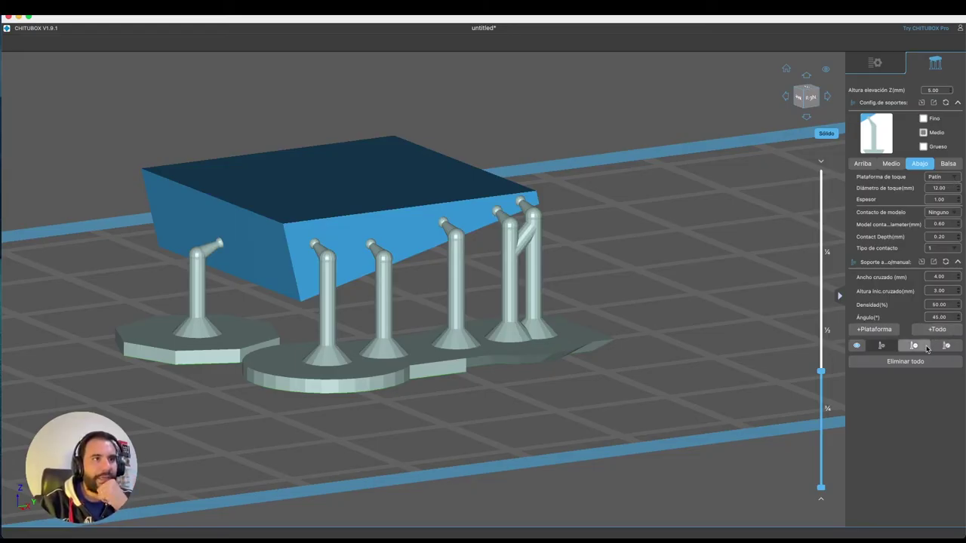
- Remove all supports from the block and open the Balsa (raft) settings
click(901, 361)
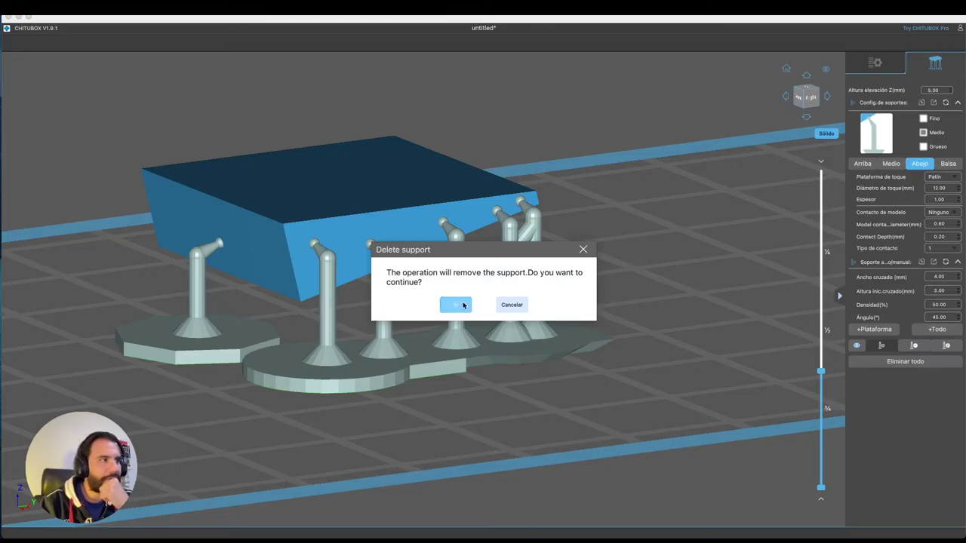
click(456, 304)
click(949, 165)
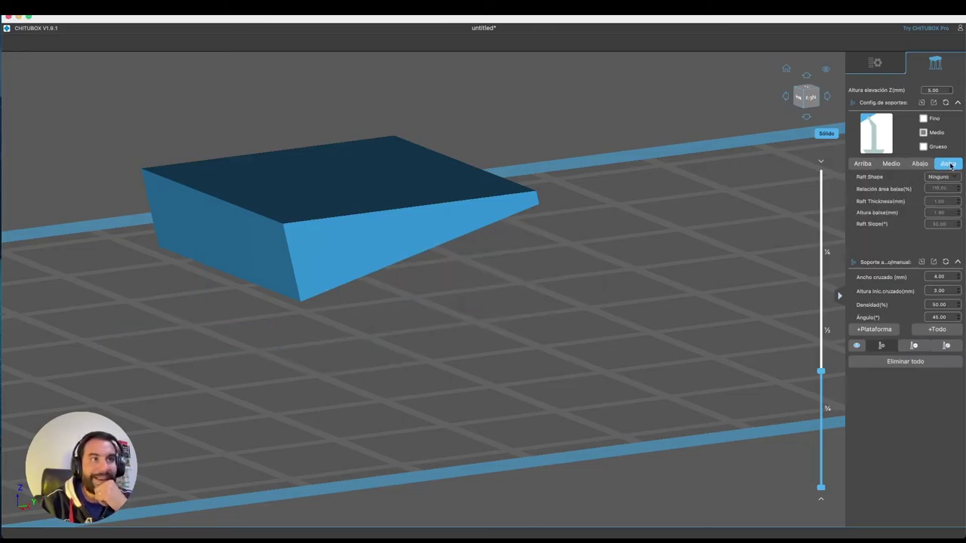
- Examine the description and available options of the Raft Shape setting
mouse_move(940, 179)
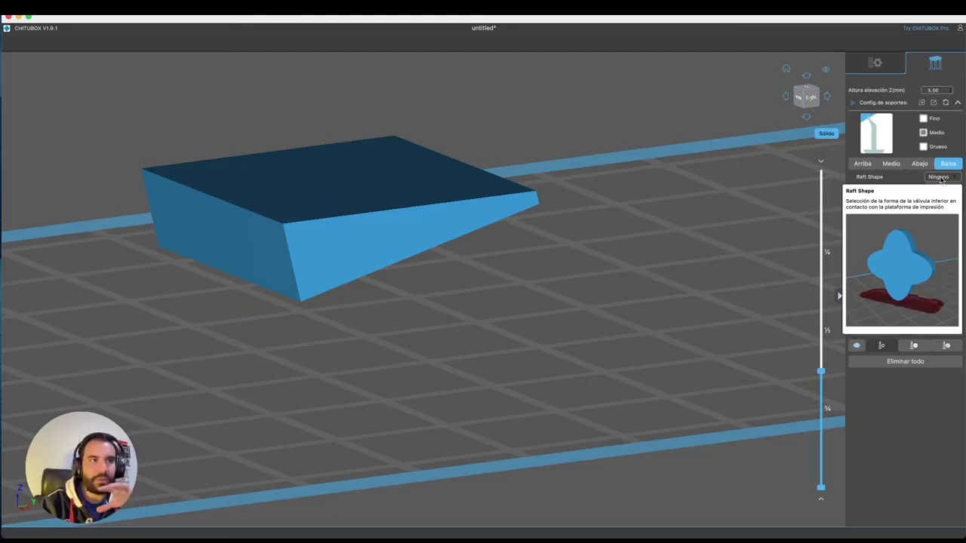
click(940, 178)
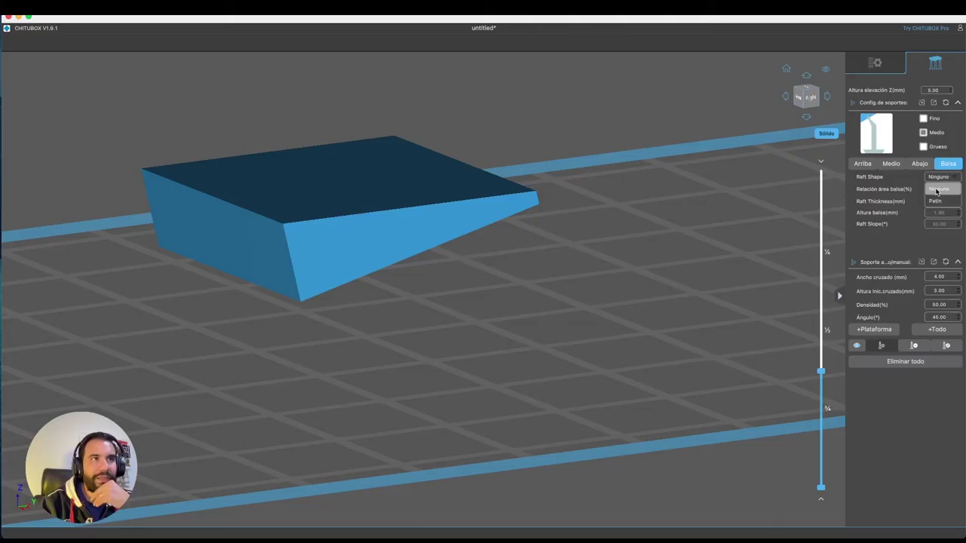
click(898, 181)
mouse_move(934, 178)
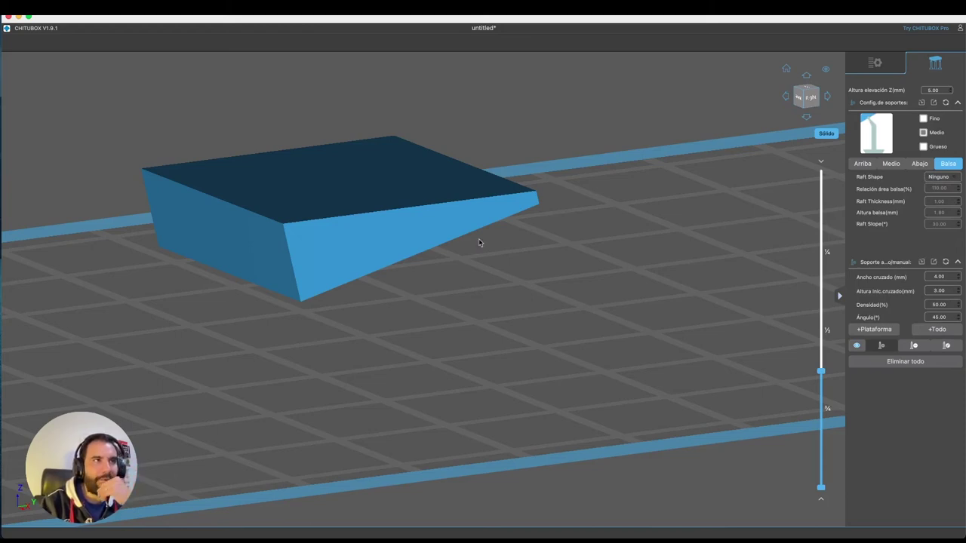
- With Raft Shape at Ninguno, place one support on the side face near the block's thin end
click(486, 216)
click(486, 216)
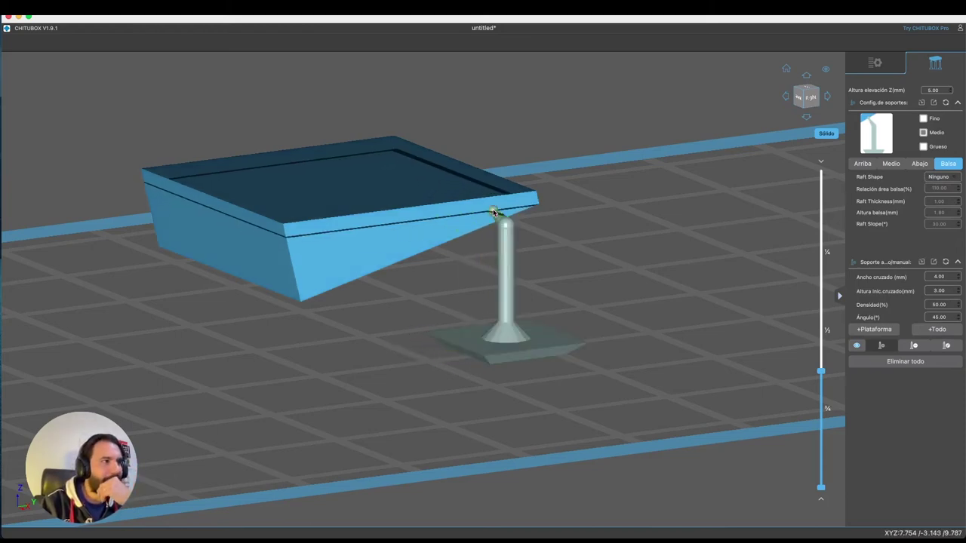
drag(657, 230, 652, 245)
scroll(664, 237, down, 3)
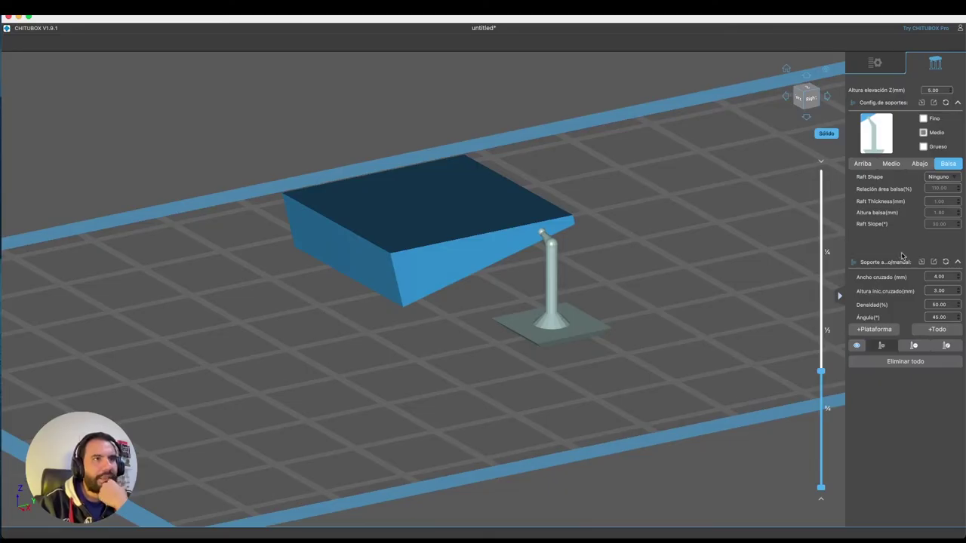
- Set Raft Shape to Patín and inspect the raft beneath the block from several angles
click(940, 177)
click(940, 190)
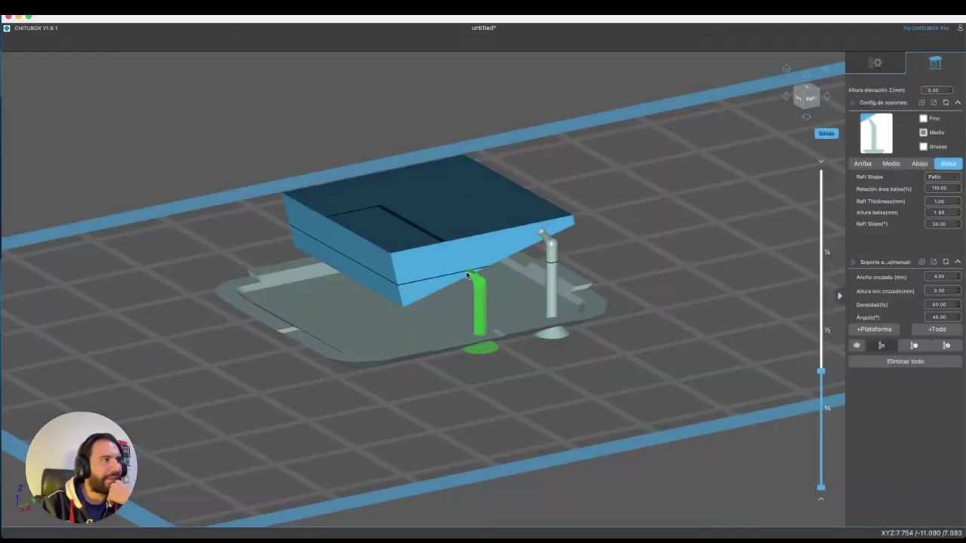
drag(598, 262, 668, 283)
drag(673, 279, 571, 304)
scroll(611, 268, up, 3)
scroll(546, 318, down, 2)
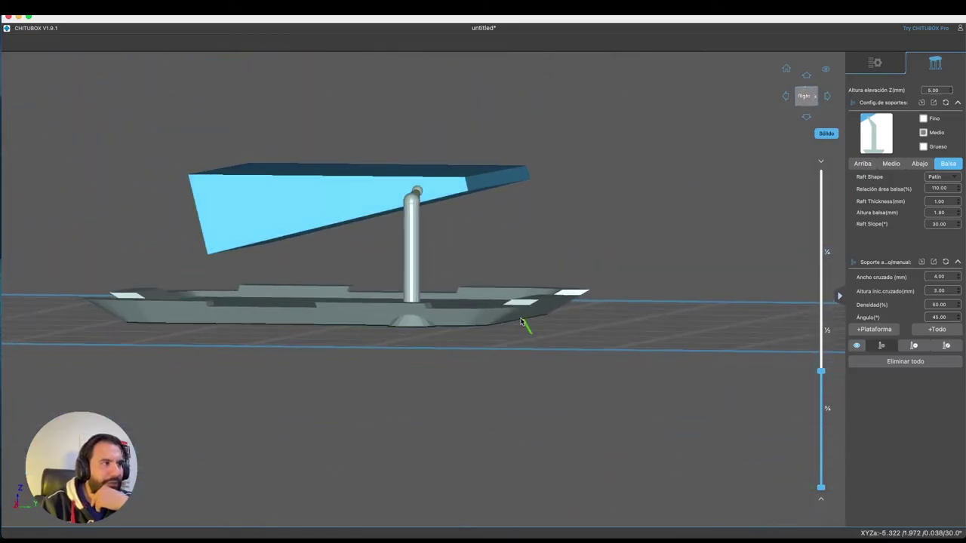
drag(581, 207, 651, 273)
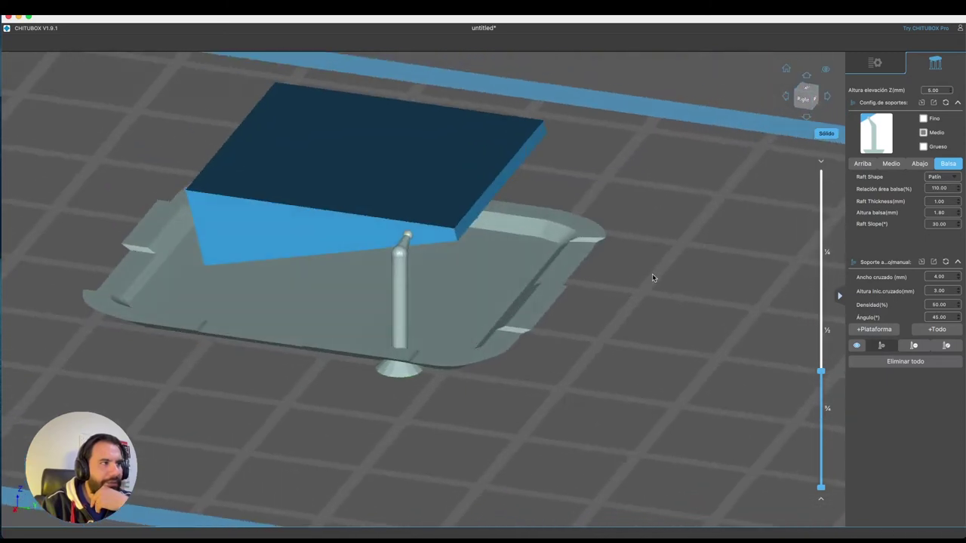
scroll(651, 273, down, 1)
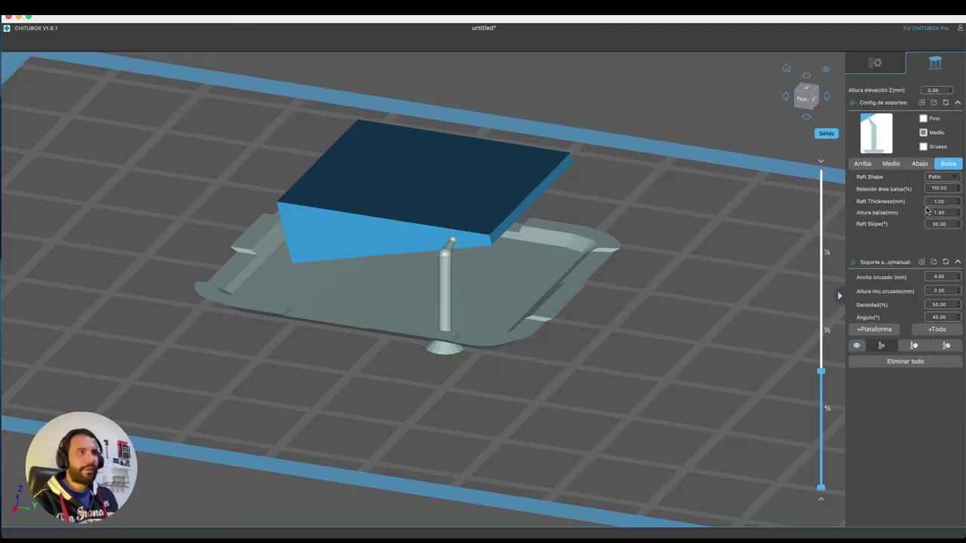
- Set Raft Shape to Ninguno and delete the remaining support from the block
click(942, 177)
click(939, 197)
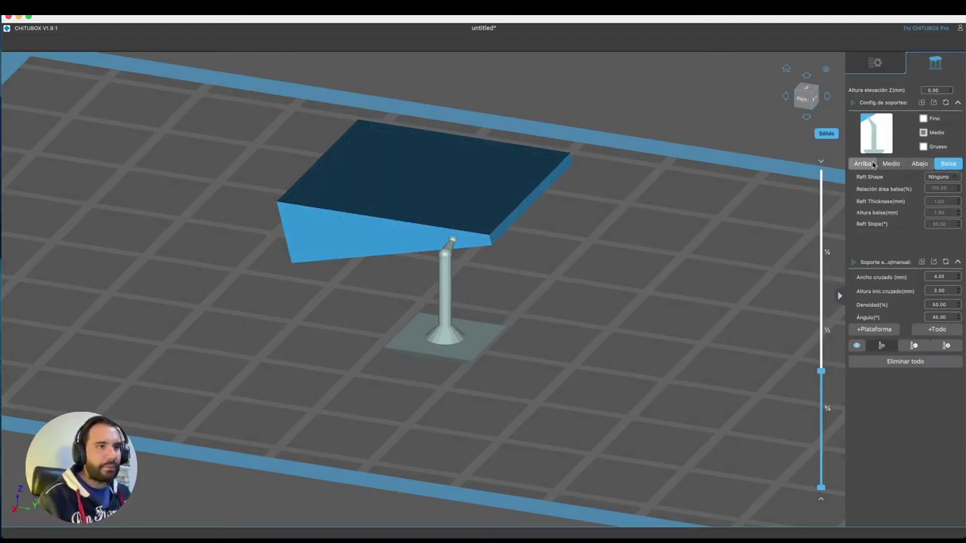
click(907, 346)
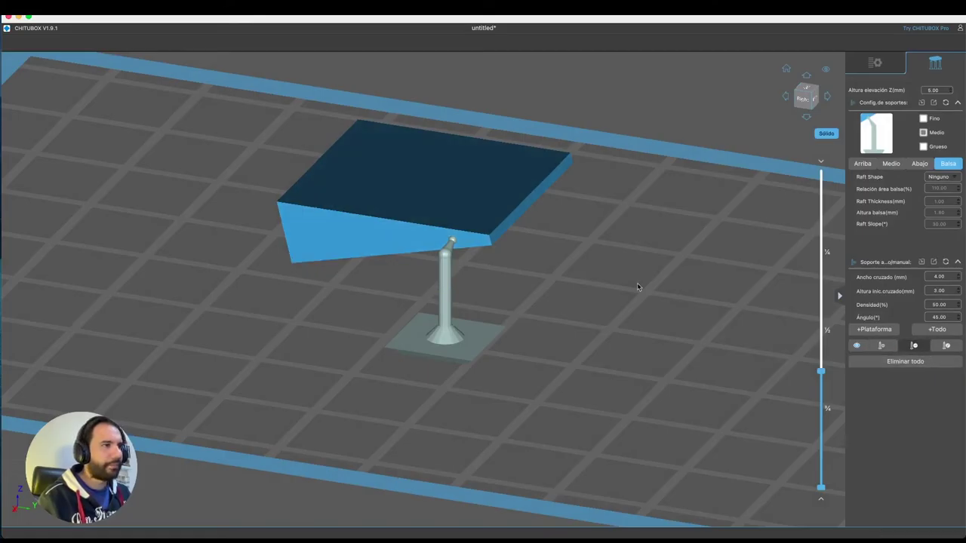
right_drag(638, 287, 713, 232)
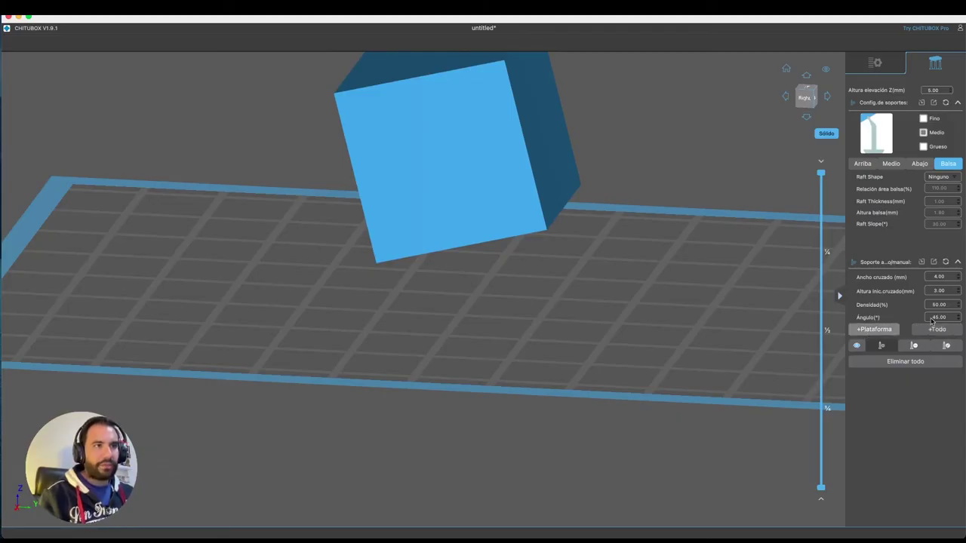
scroll(618, 306, down, 5)
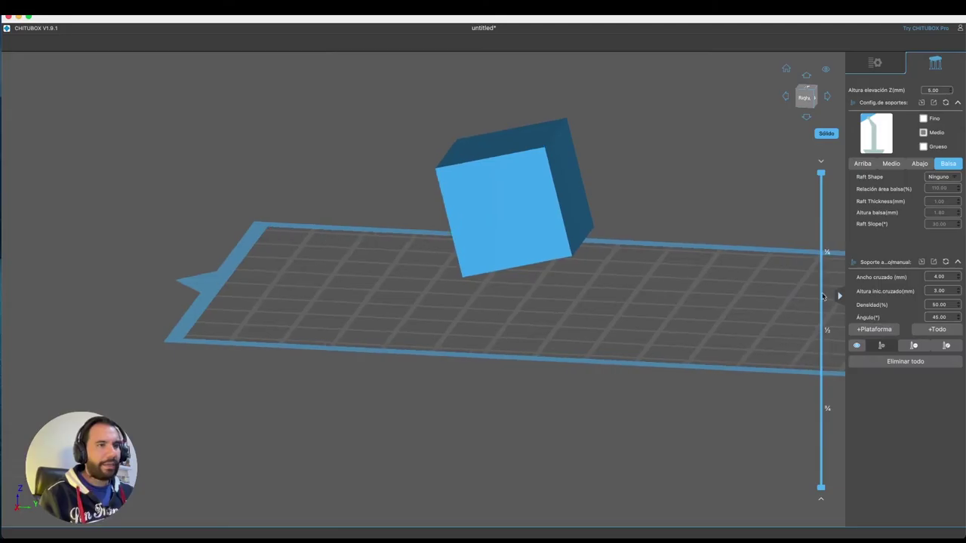
scroll(594, 276, up, 3)
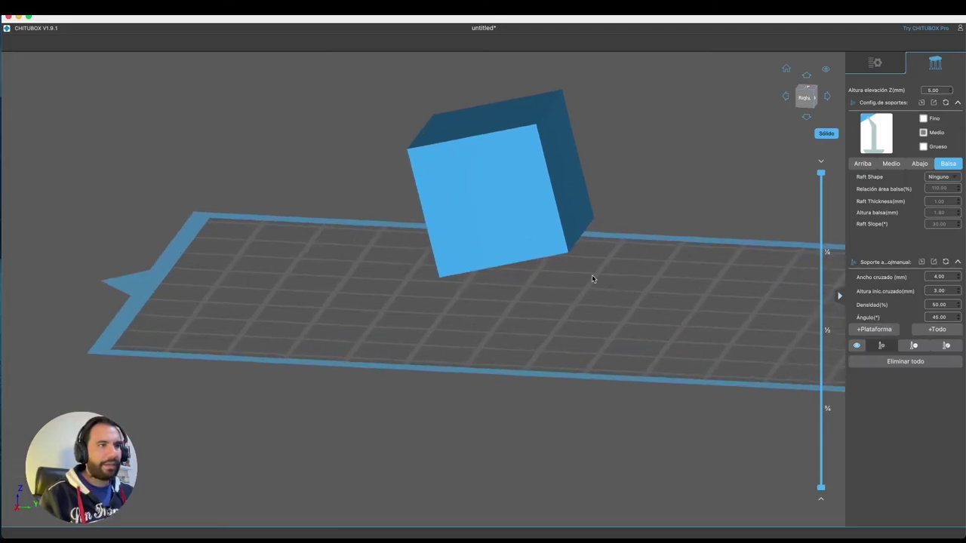
- Generate automatic platform supports under the tilted cube without a raft and inspect their bases up close
click(885, 330)
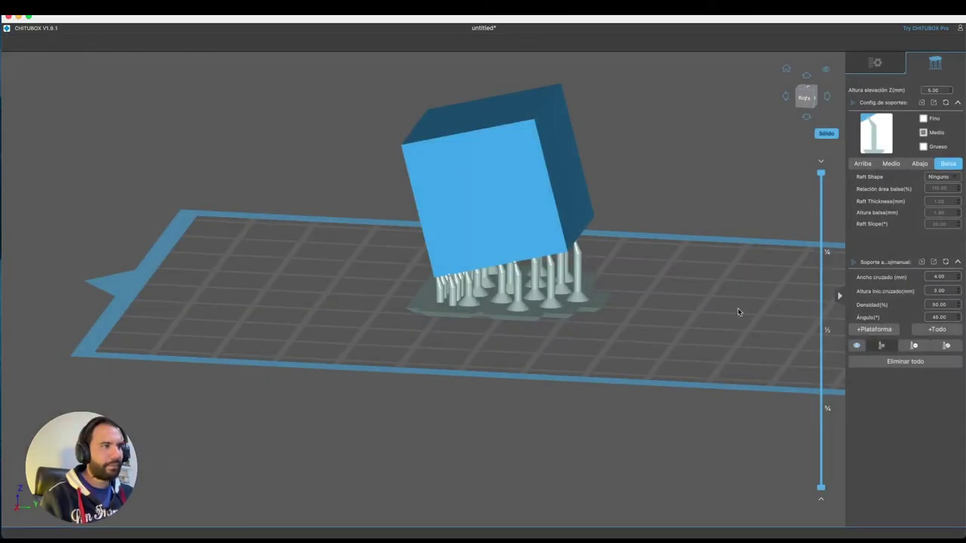
drag(738, 312, 716, 296)
scroll(555, 305, up, 2)
scroll(601, 337, up, 5)
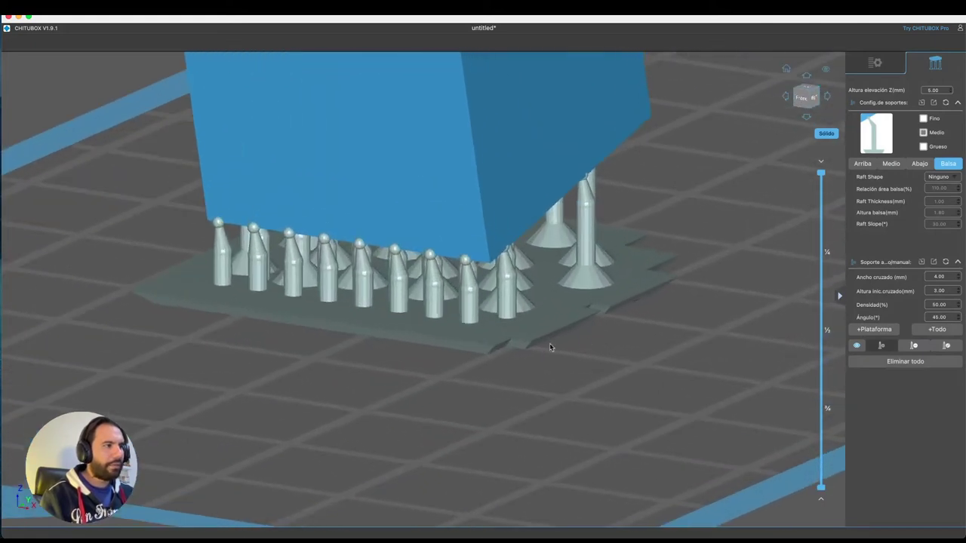
drag(550, 347, 716, 355)
scroll(709, 346, down, 3)
- Remove all supports and regenerate the cube's automatic platform supports with Raft Shape set to Patín
click(905, 362)
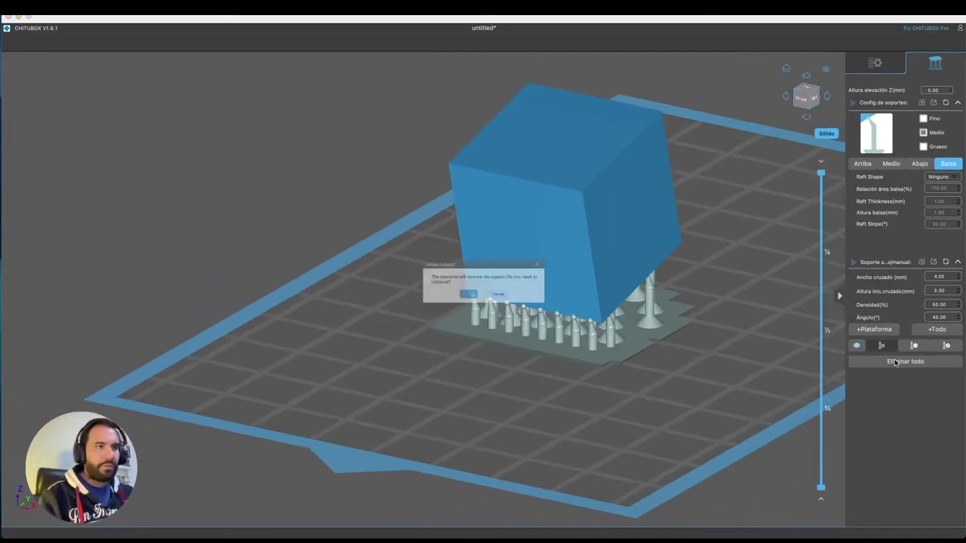
click(445, 304)
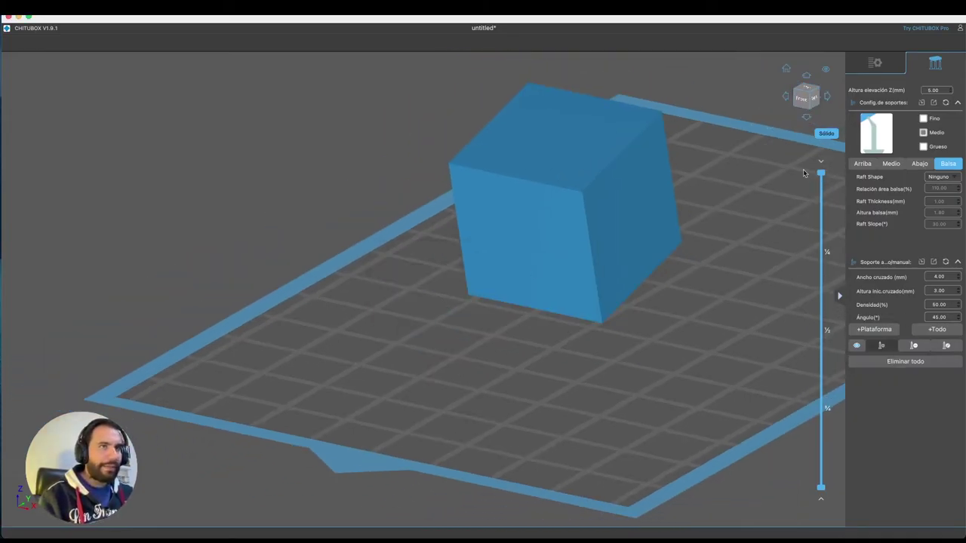
click(941, 178)
click(937, 200)
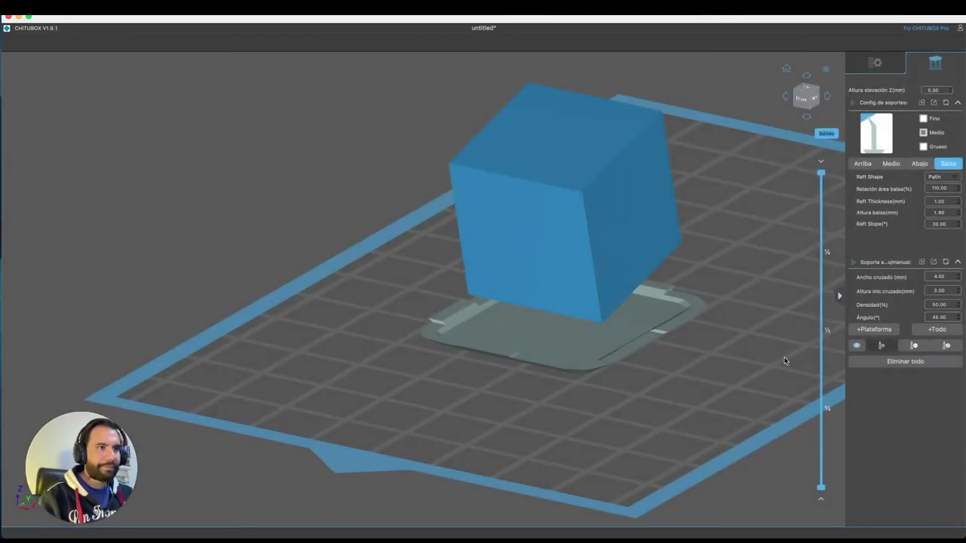
click(873, 330)
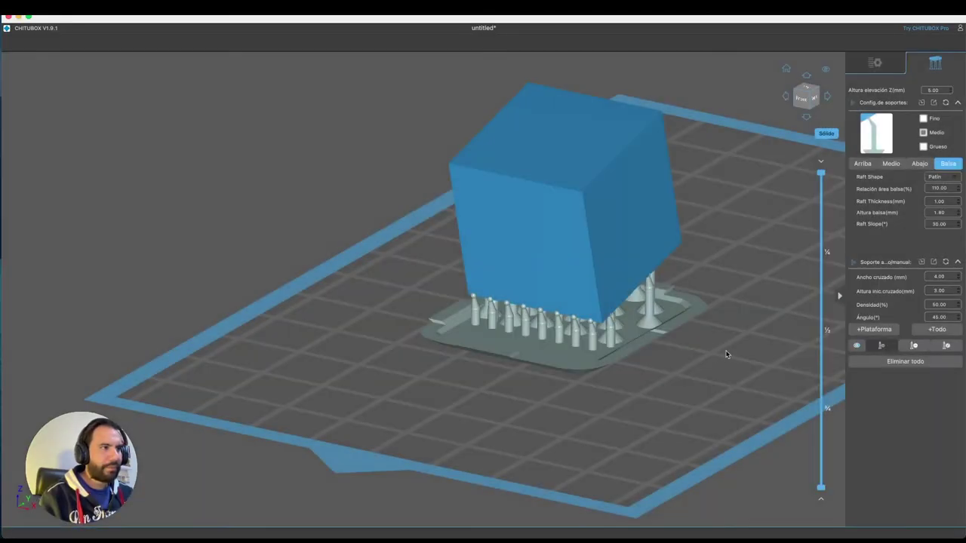
drag(727, 352, 711, 365)
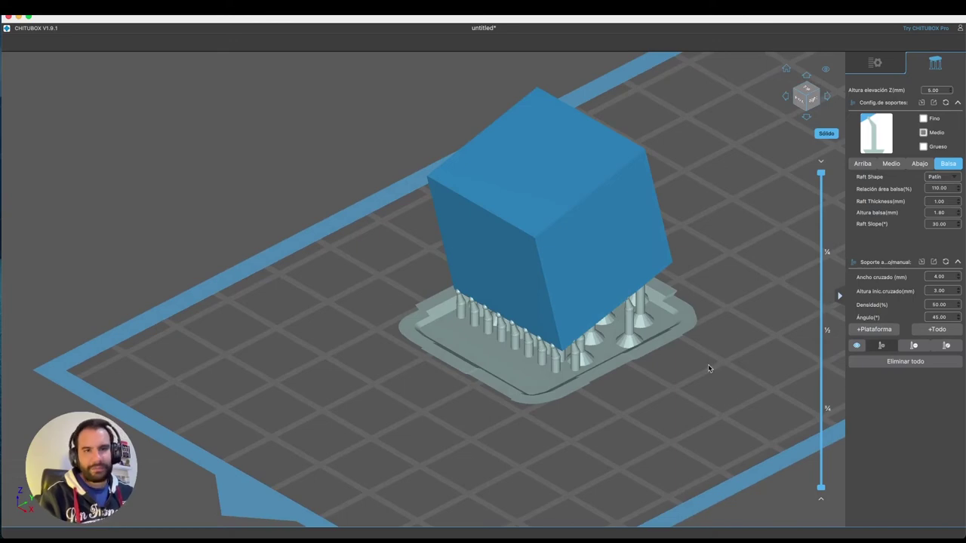
- Set Raft Shape back to Ninguno and remove all of the cube's supports
click(947, 178)
click(931, 189)
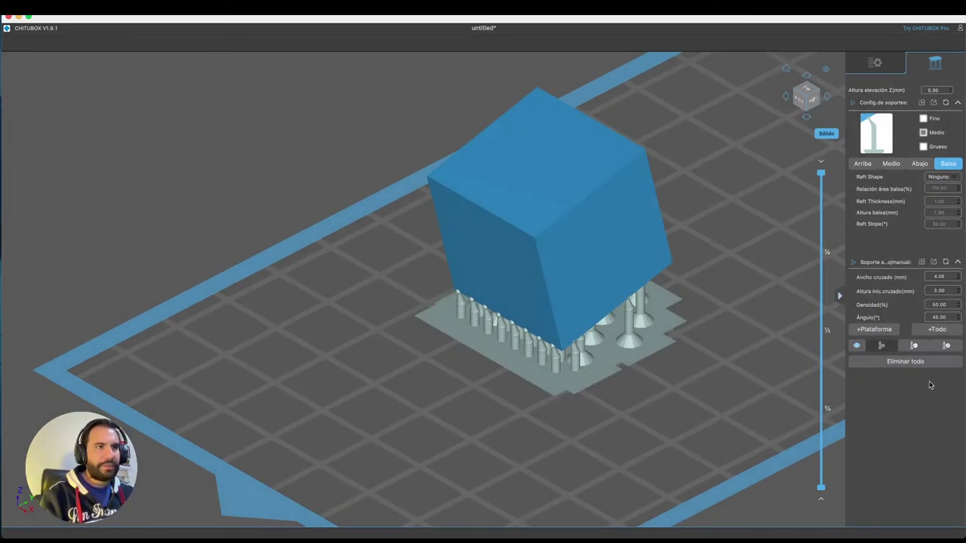
click(912, 362)
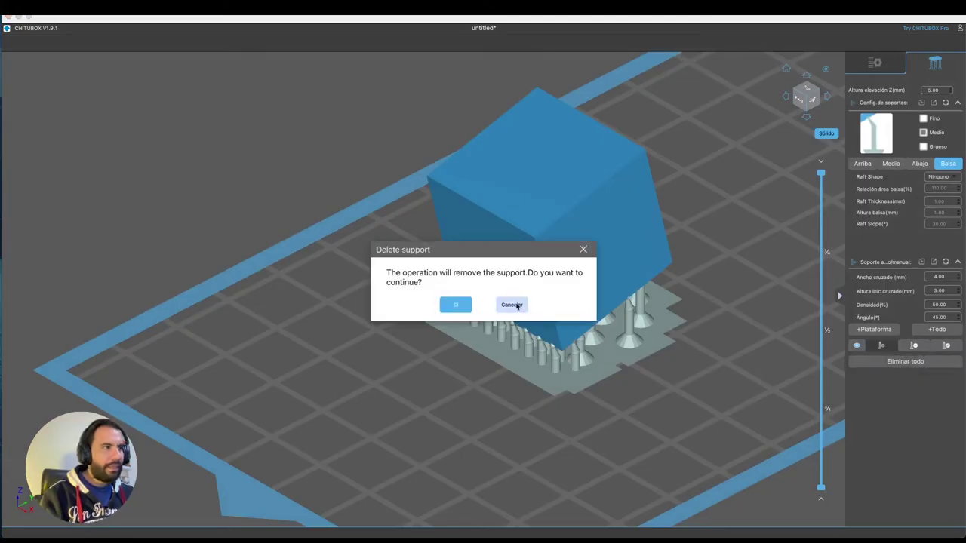
click(456, 305)
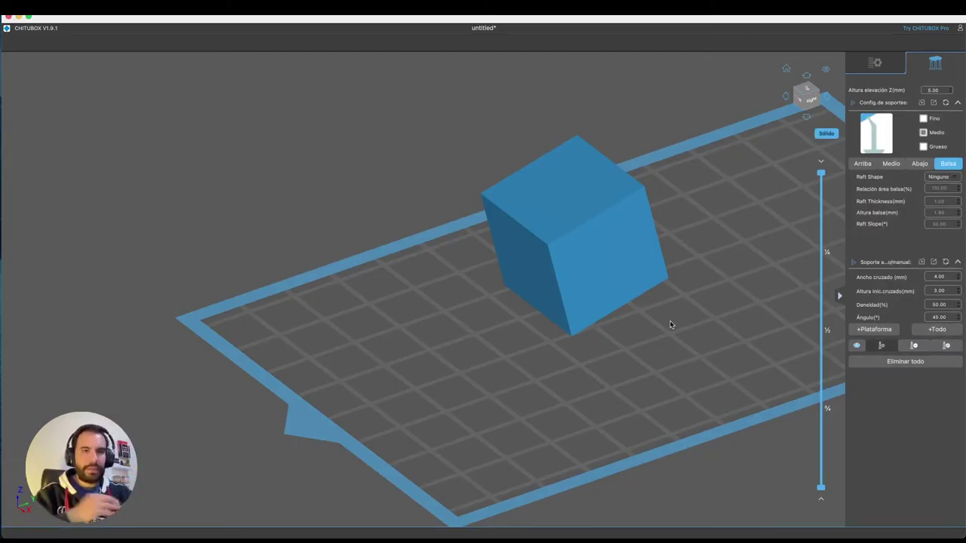
- Generate full automatic supports for the tilted cube with no raft
click(938, 330)
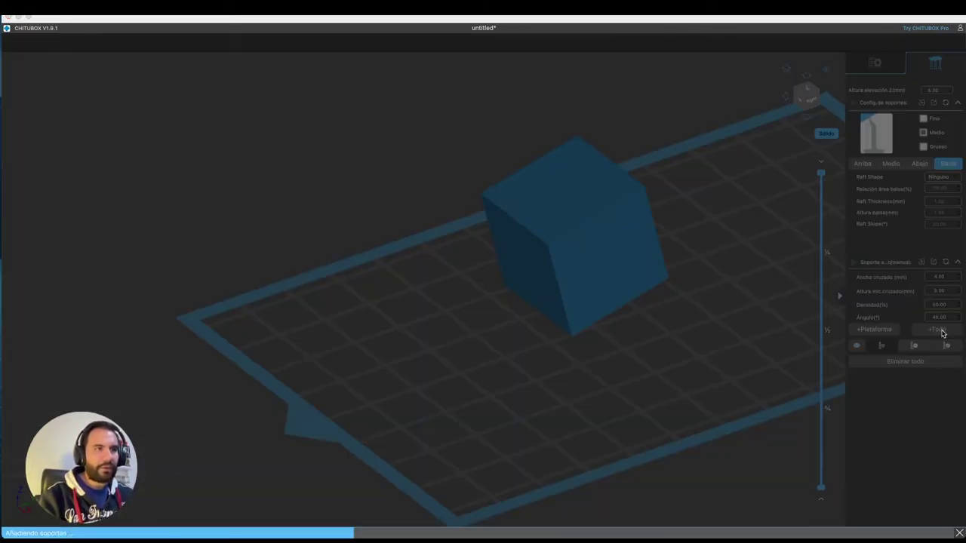
drag(771, 296, 727, 279)
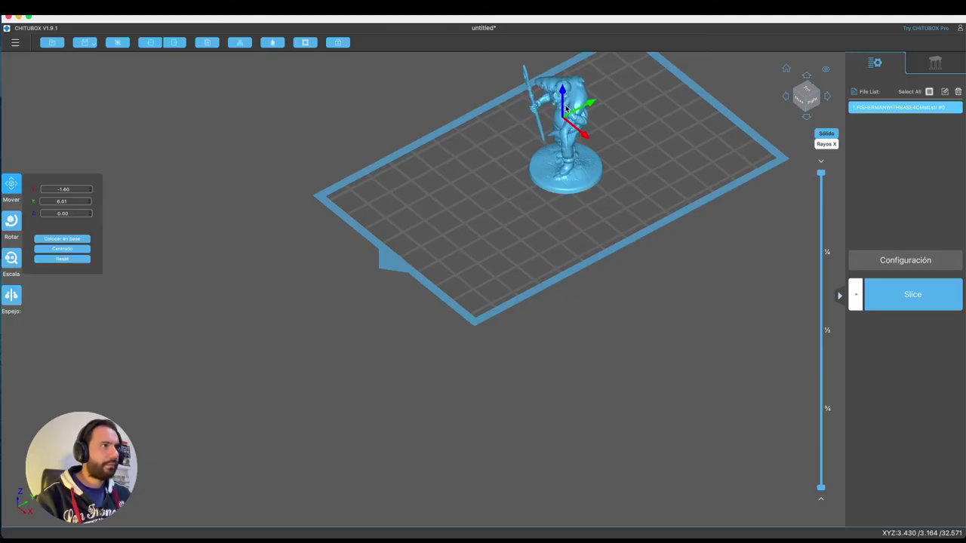
- Shift the fisherman model slightly across the build plate to about X -1.40, Y 5.85
drag(565, 110, 570, 114)
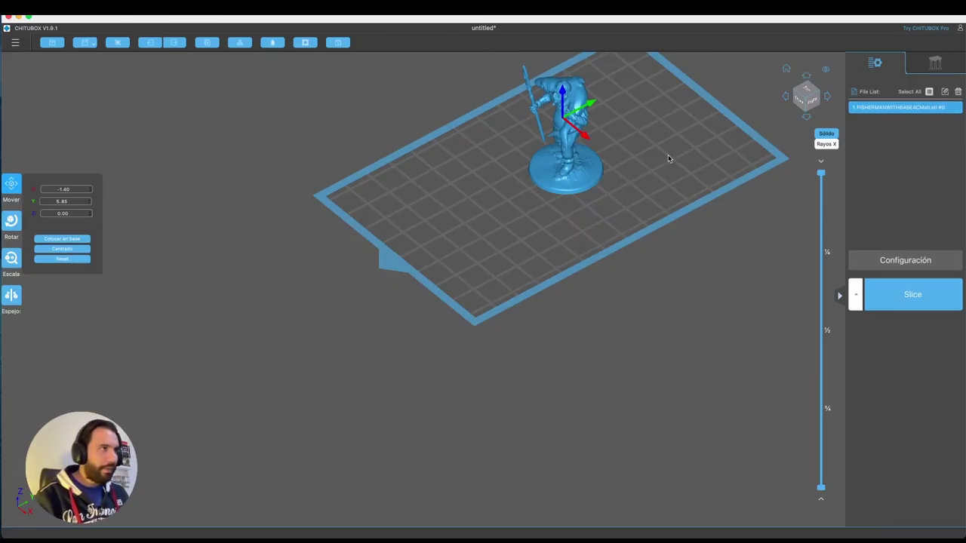
drag(667, 155, 652, 132)
right_drag(652, 133, 604, 309)
scroll(579, 172, up, 5)
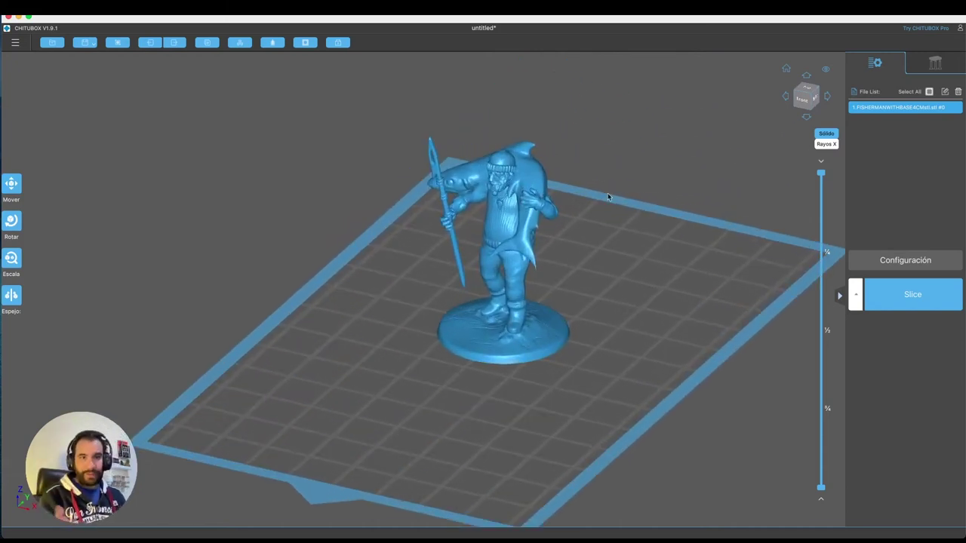
drag(609, 196, 520, 183)
- Tilt the fisherman model backwards about the X axis so its round base is inclined to the plate
click(12, 221)
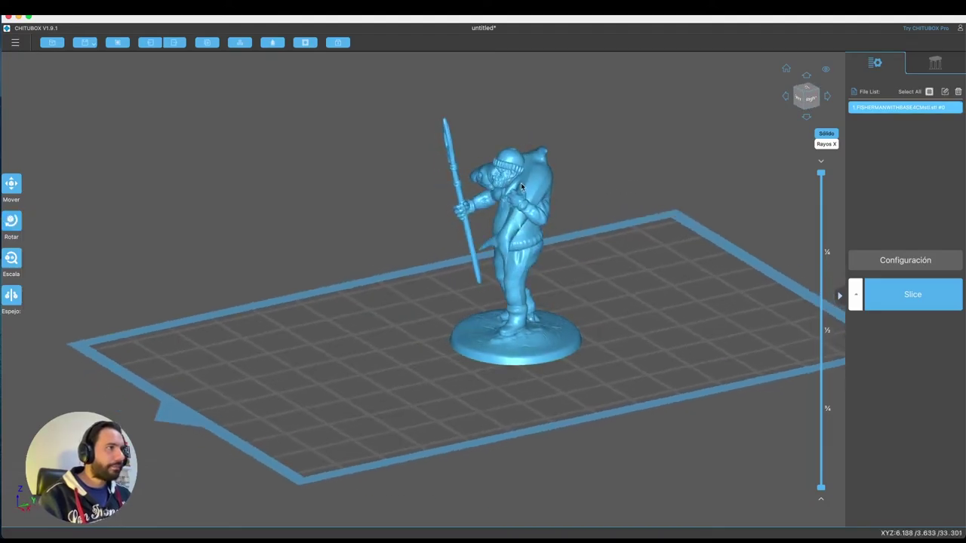
click(11, 220)
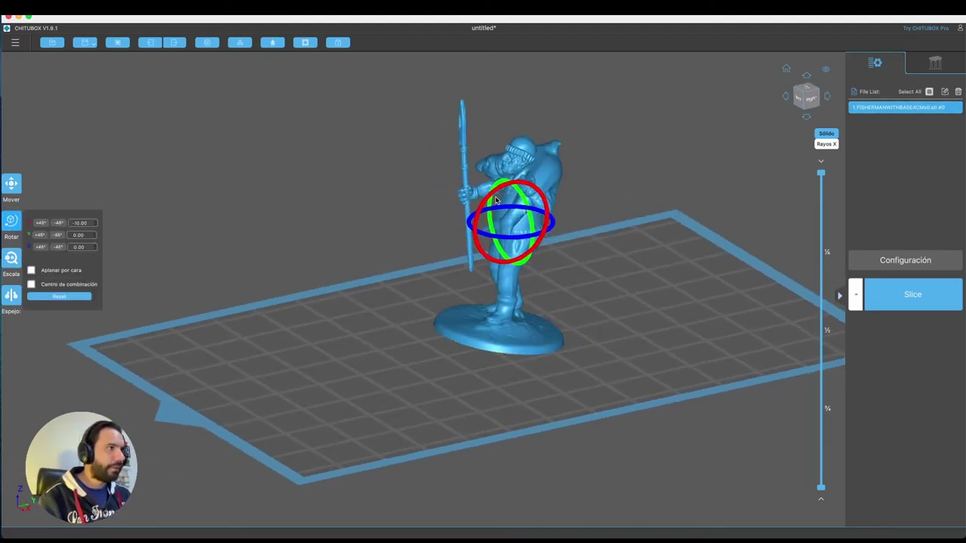
drag(495, 200, 594, 210)
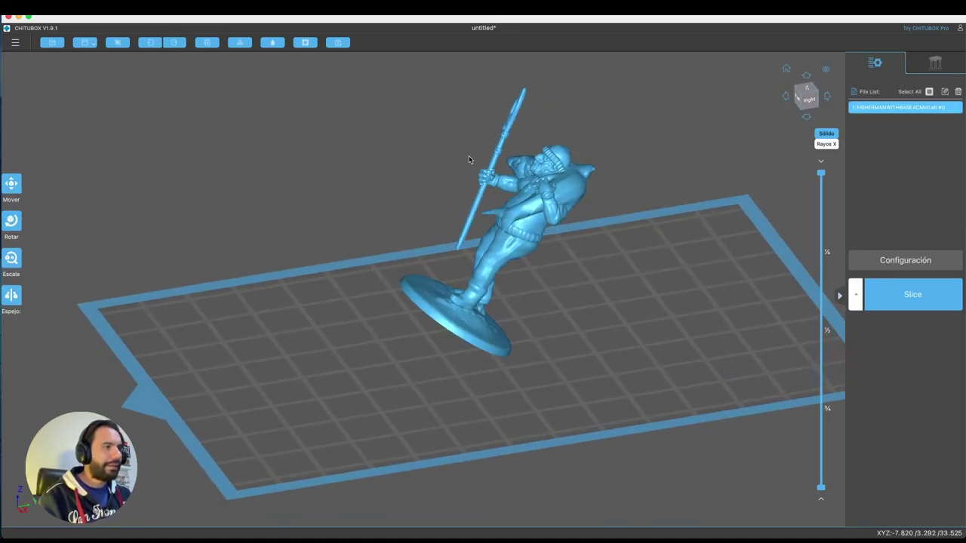
drag(633, 245, 604, 238)
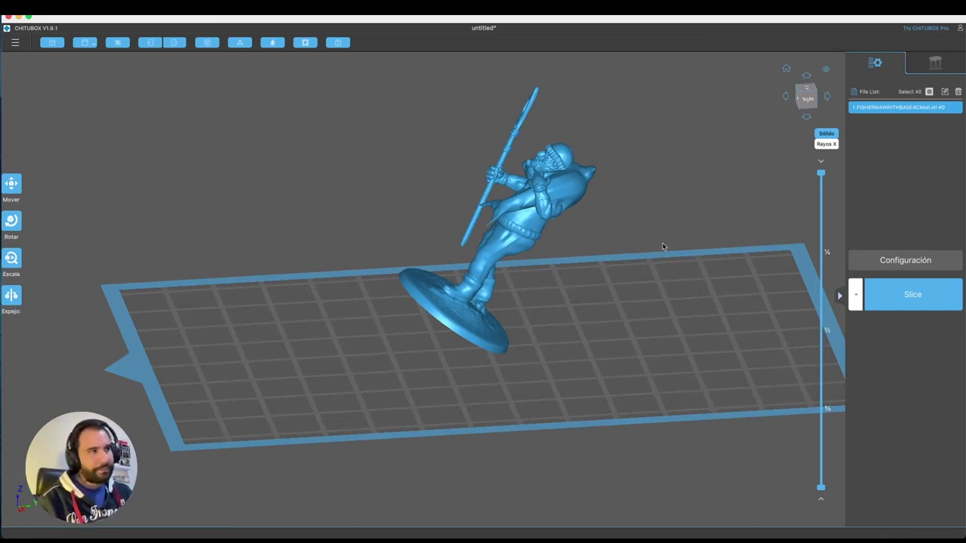
drag(663, 247, 647, 277)
drag(692, 234, 602, 166)
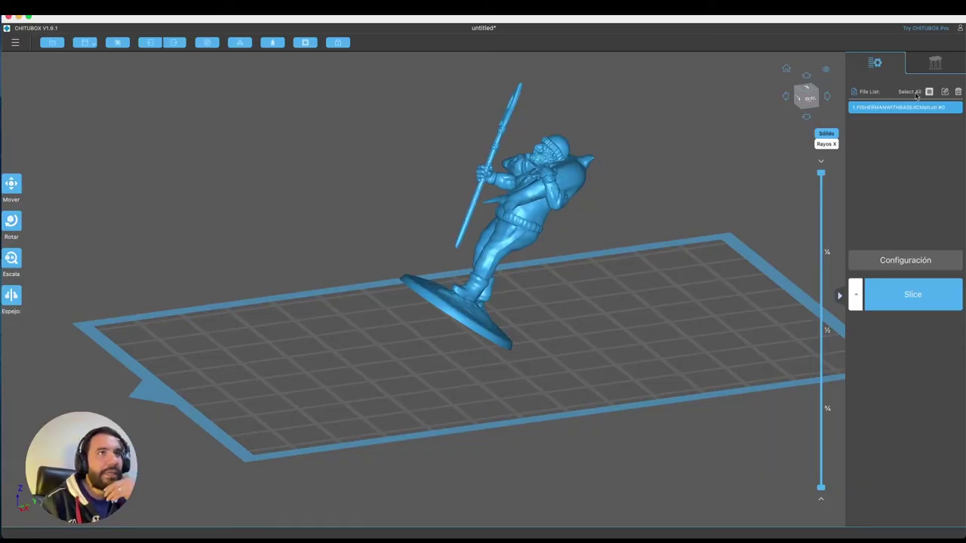
- Generate full automatic supports for the tilted fisherman using the Medio preset, Esfera contact shape and 50% density
click(923, 62)
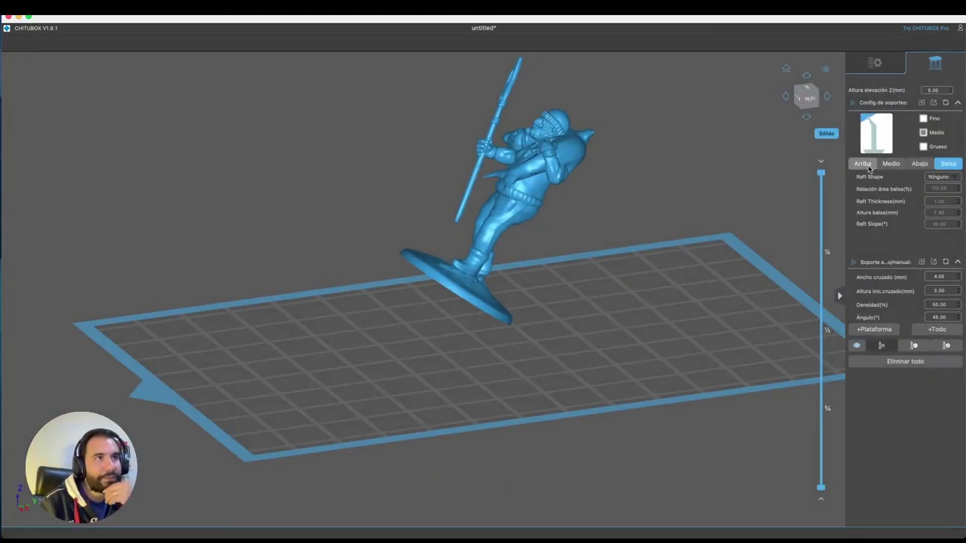
click(863, 164)
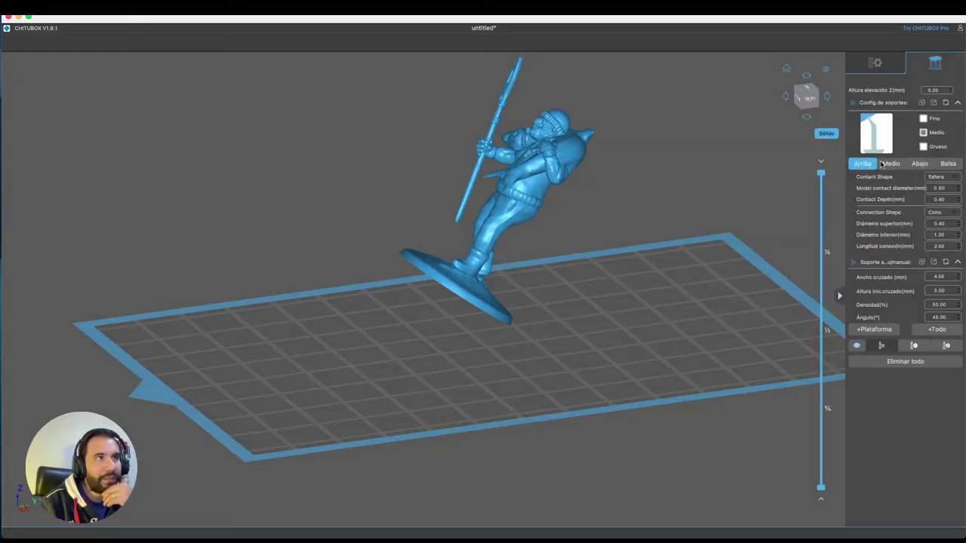
click(936, 330)
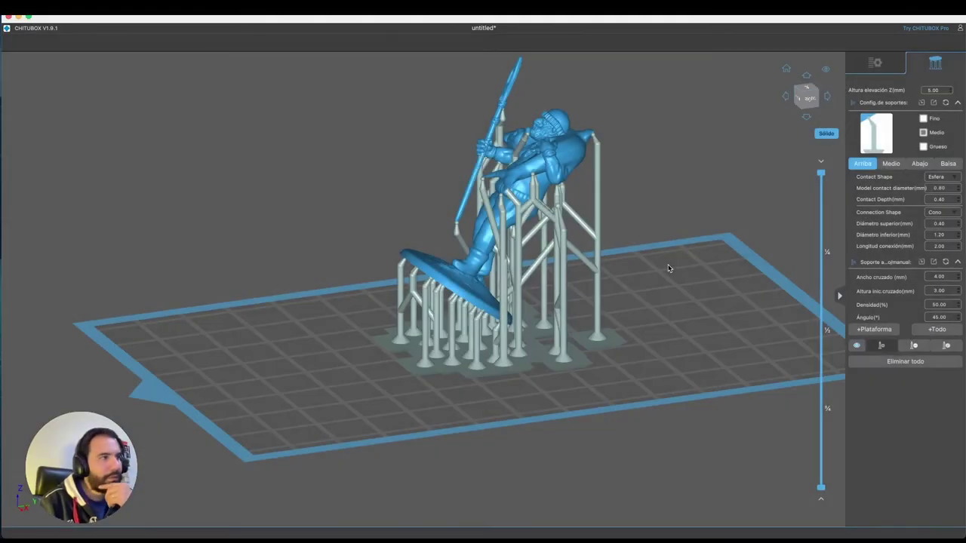
- Add a manual support under the shark's tail, beside the existing automatic supports
drag(664, 257, 351, 324)
scroll(351, 324, up, 5)
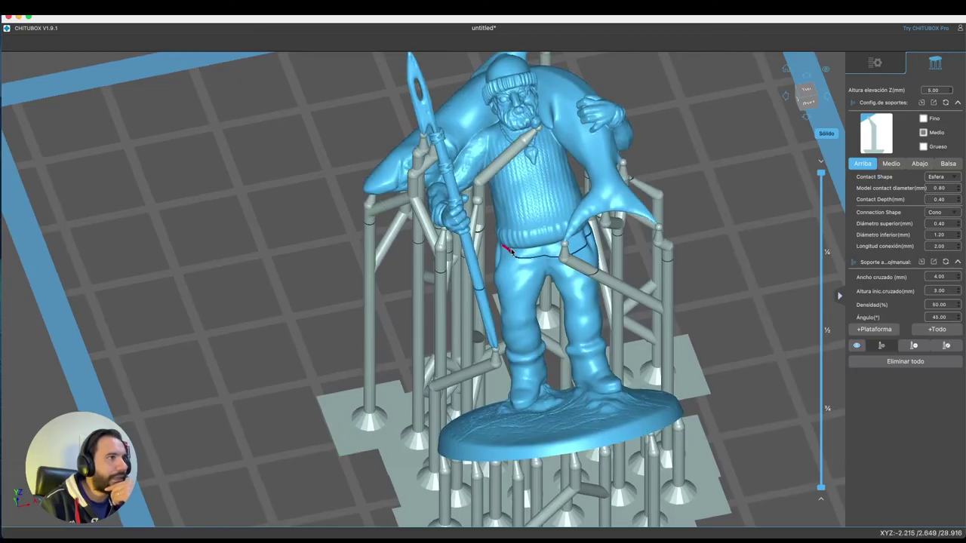
drag(563, 251, 730, 232)
drag(761, 203, 647, 148)
scroll(647, 148, up, 10)
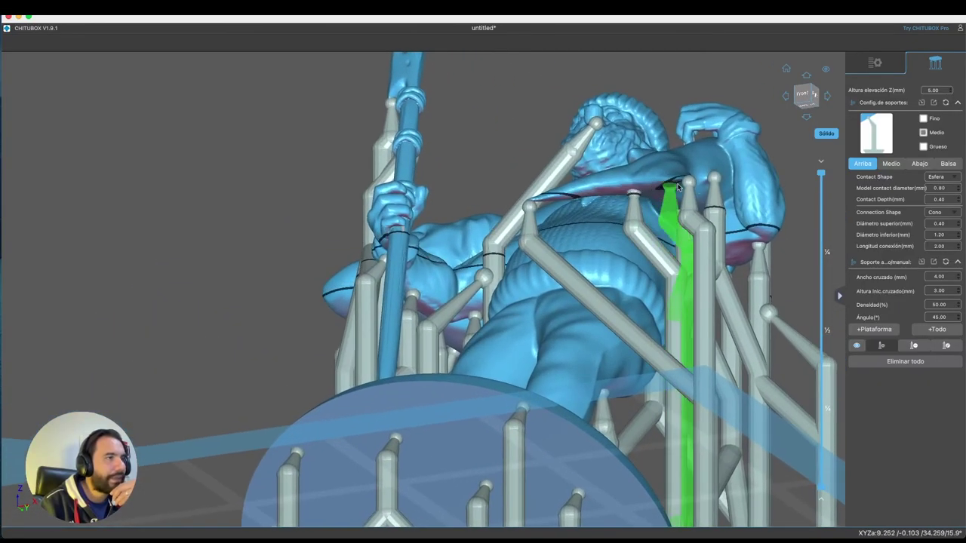
drag(807, 261, 666, 229)
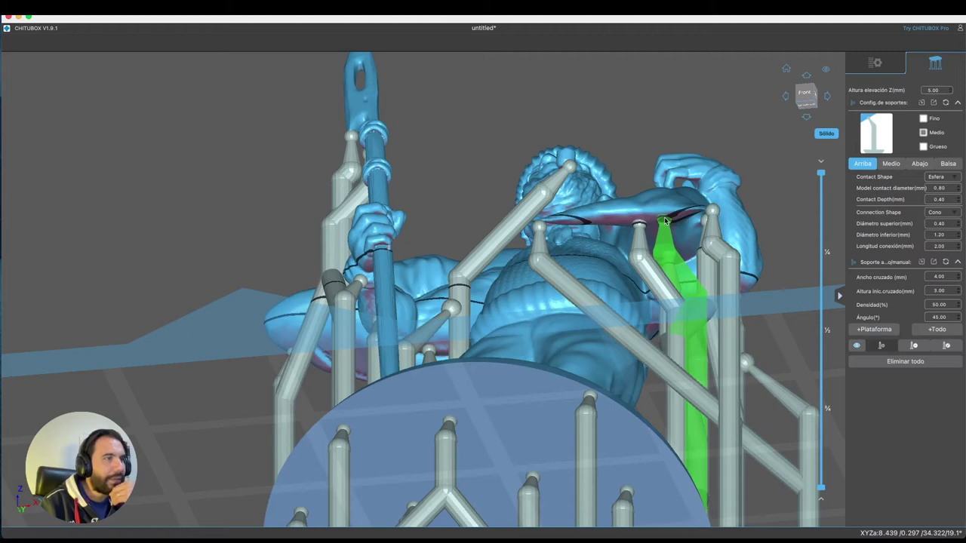
click(665, 220)
drag(744, 218, 763, 220)
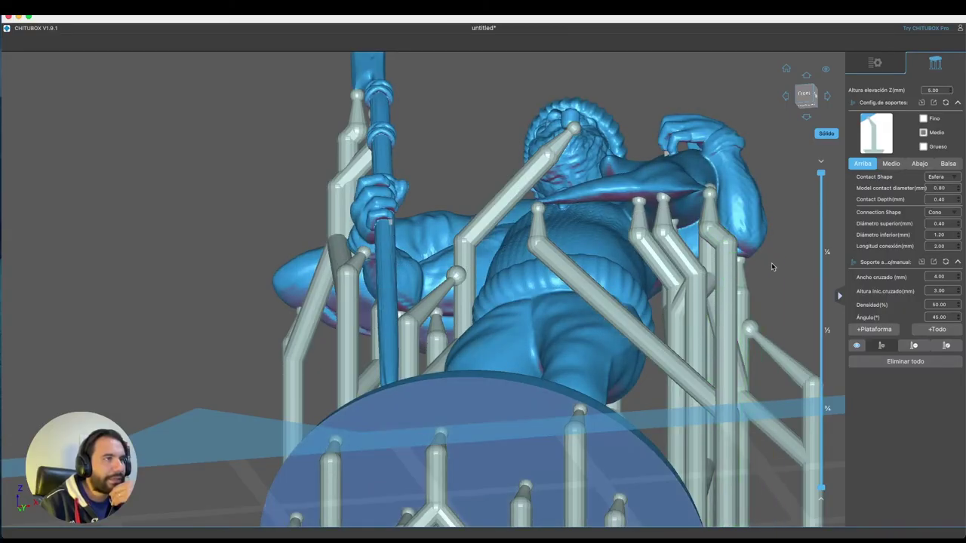
- Add further manual supports around the fisherman's torso and raised arm
key(Left)
key(Left)
key(Left)
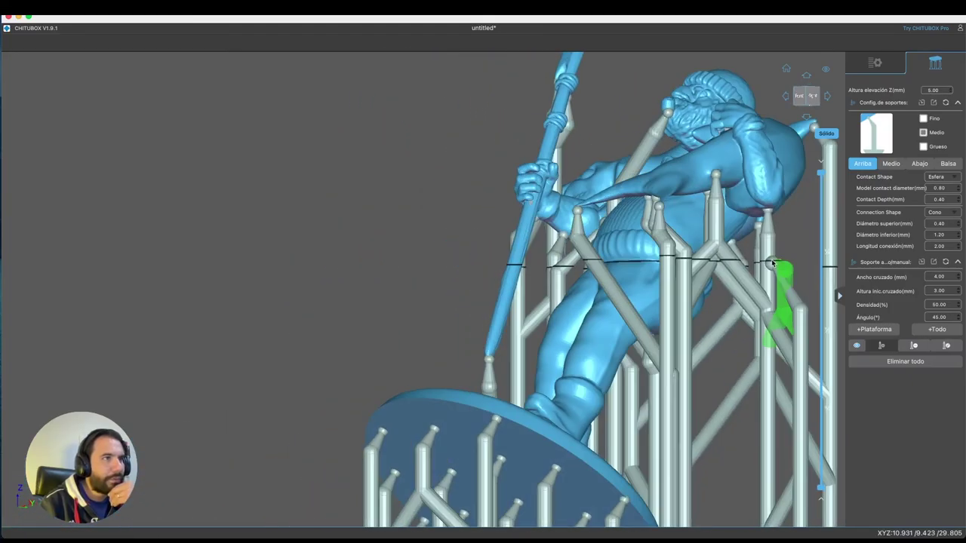
click(772, 262)
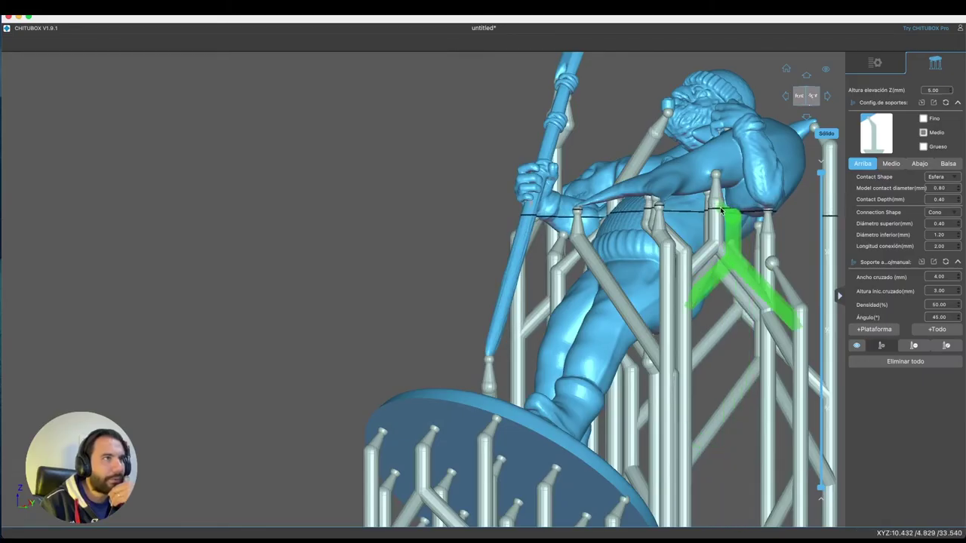
mouse_move(721, 212)
mouse_down()
mouse_move(781, 234)
mouse_move(610, 210)
mouse_up()
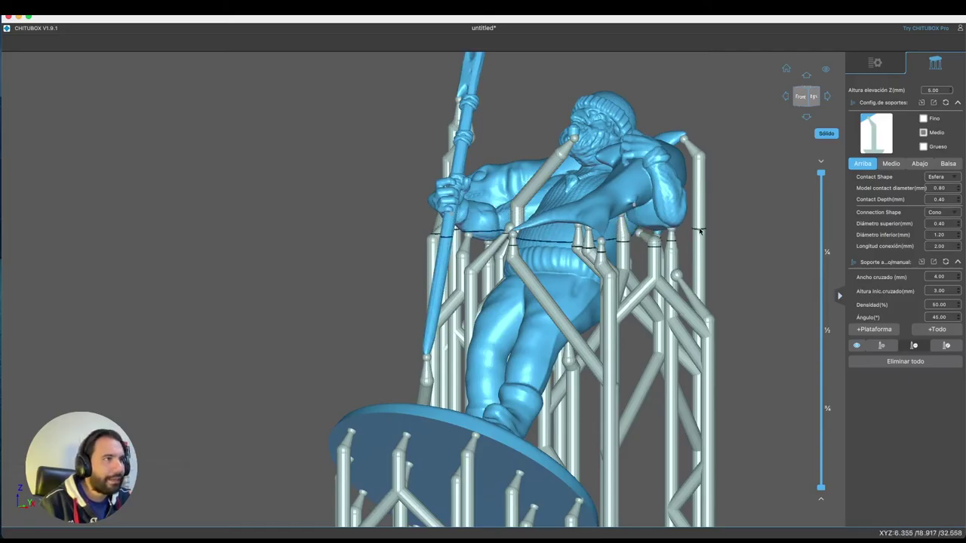
- Delete the unwanted supports beside the fisherman's waist and place new manual supports around the shark's tail
click(603, 267)
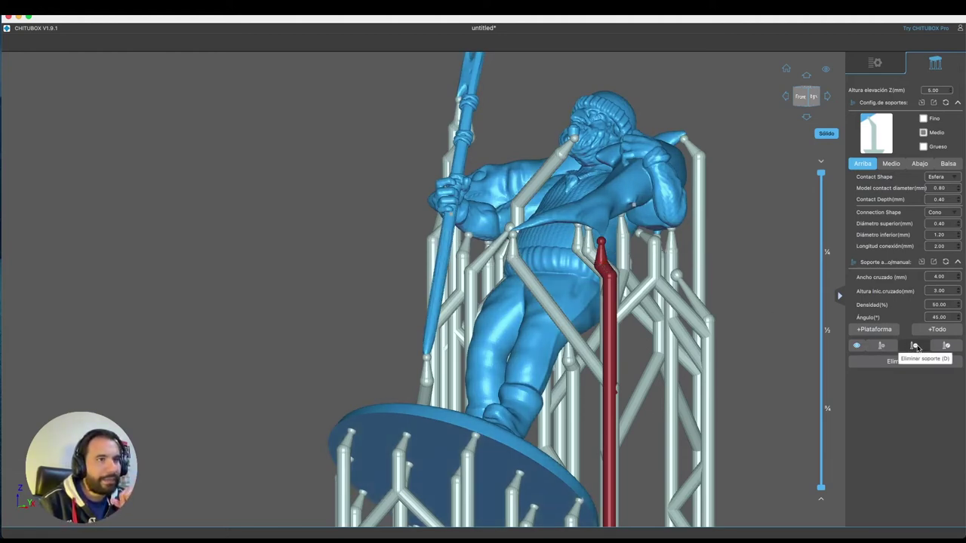
click(916, 346)
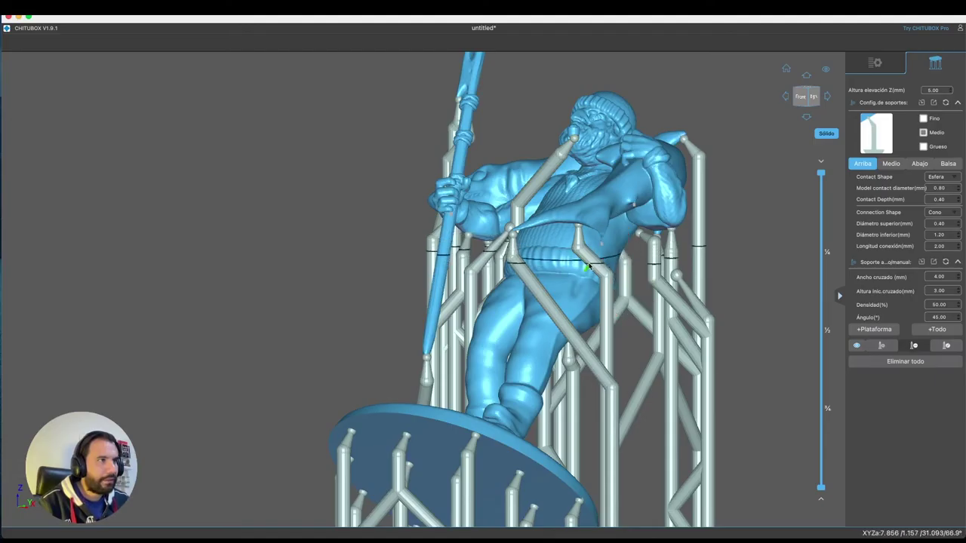
click(879, 346)
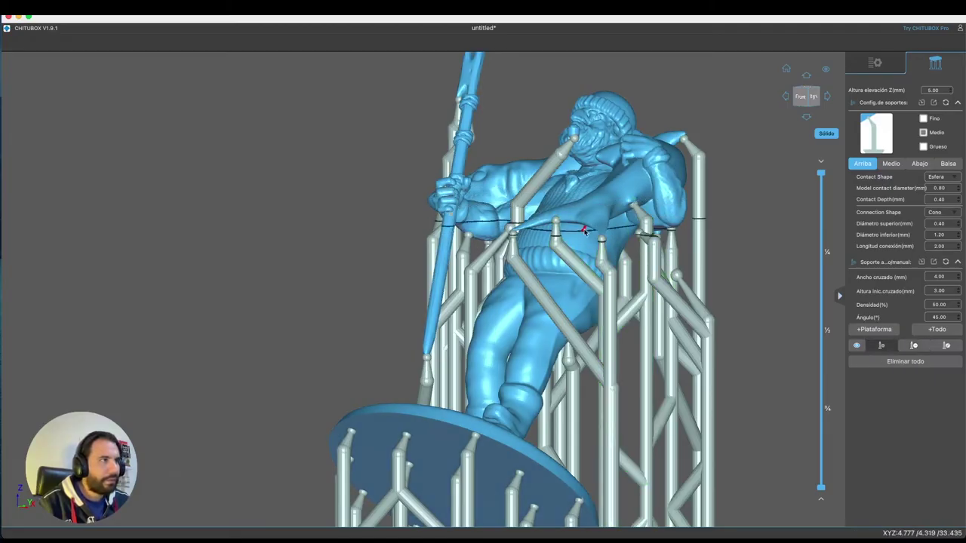
- Add manual supports to the red overhang areas beneath the shark's body and behind the fisherman's upper legs
right_drag(709, 234, 619, 234)
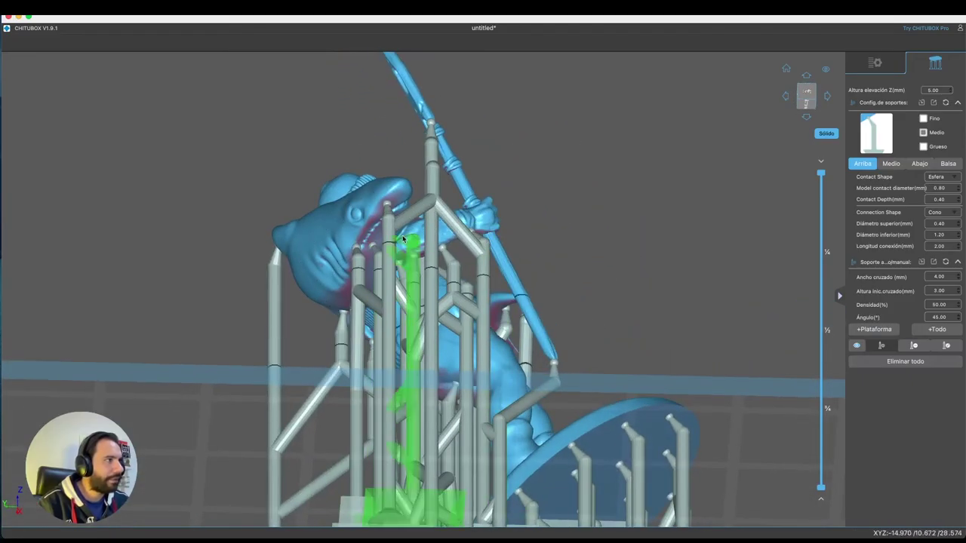
right_drag(385, 249, 574, 256)
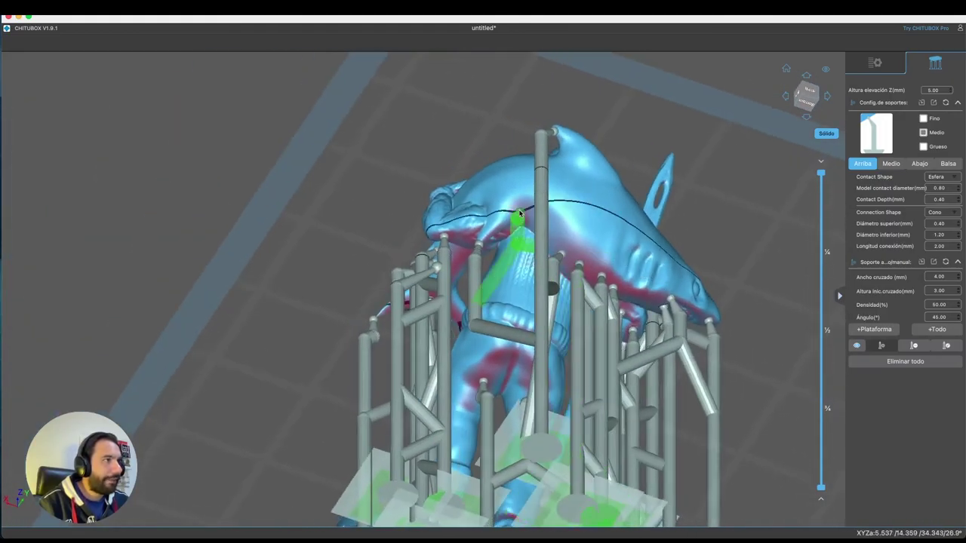
right_drag(528, 223, 678, 246)
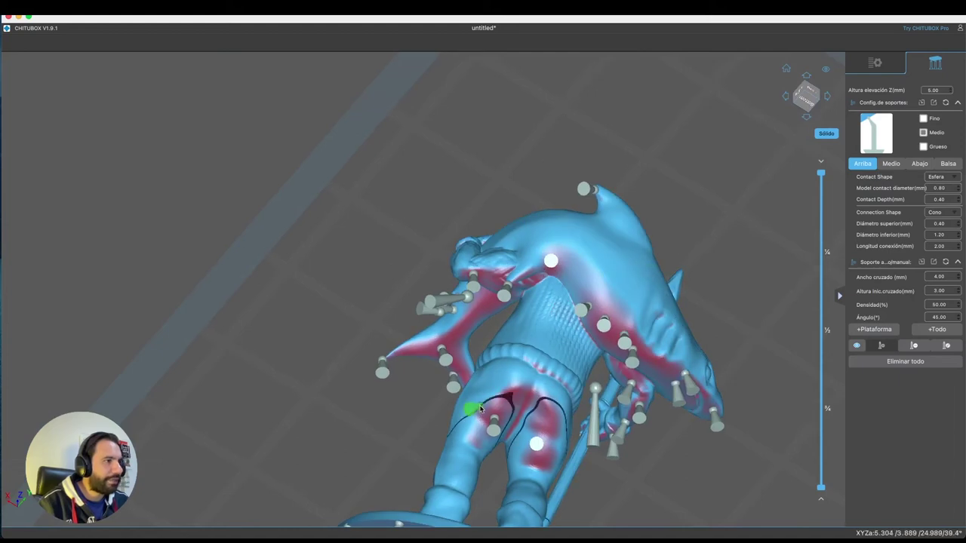
click(526, 403)
scroll(625, 388, down, 5)
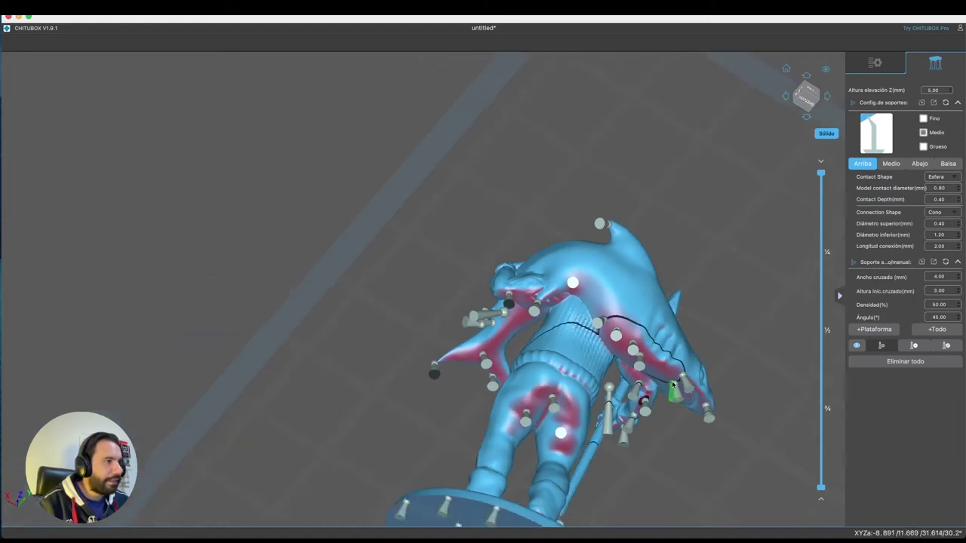
right_drag(701, 389, 764, 444)
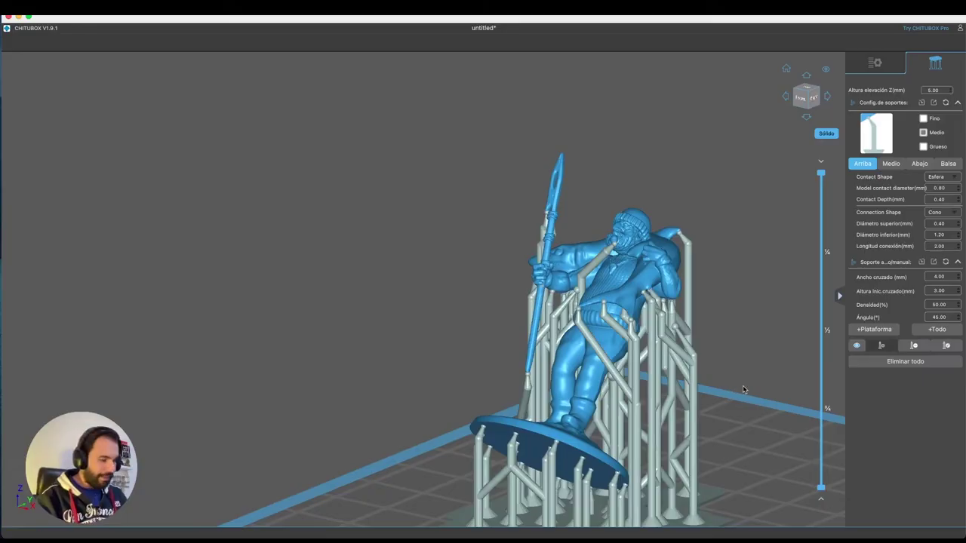
right_drag(736, 386, 781, 402)
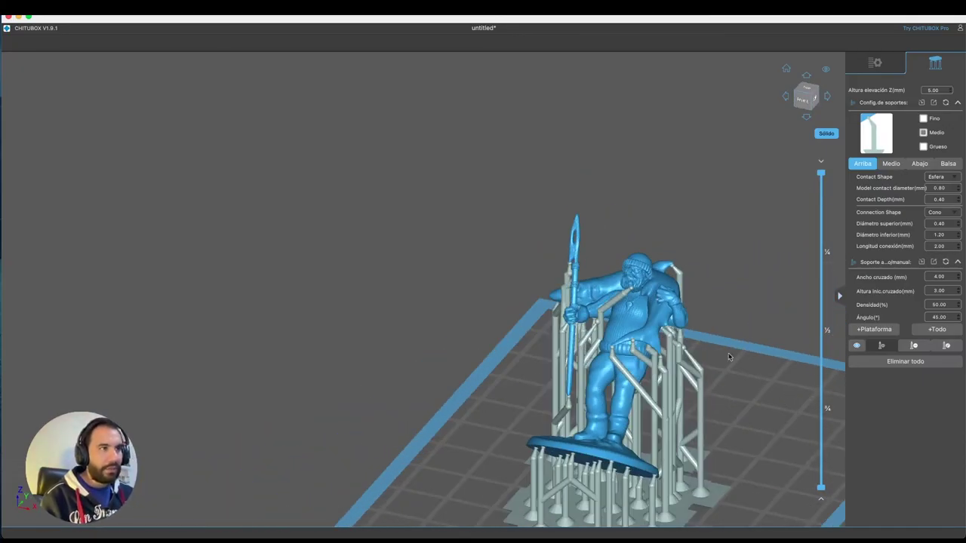
right_drag(745, 323, 777, 272)
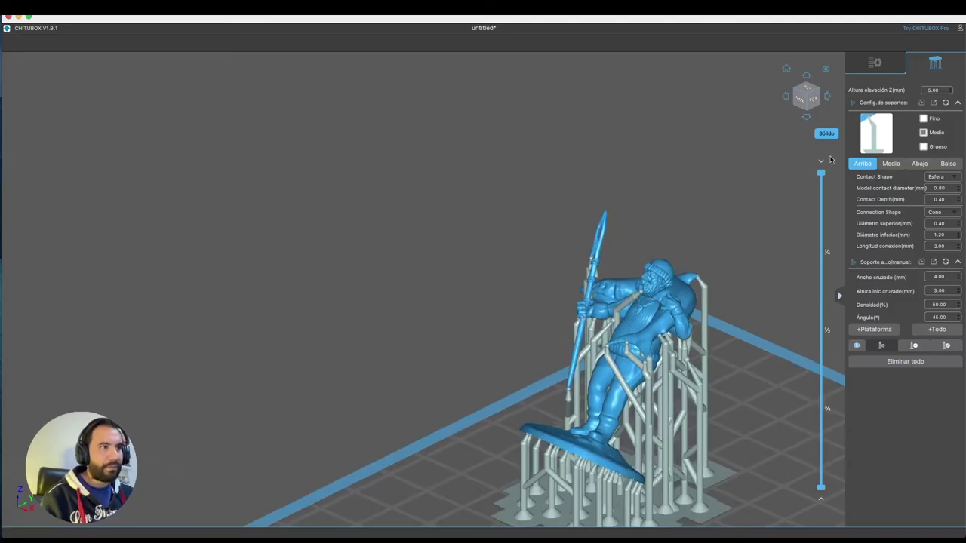
right_drag(740, 297, 707, 216)
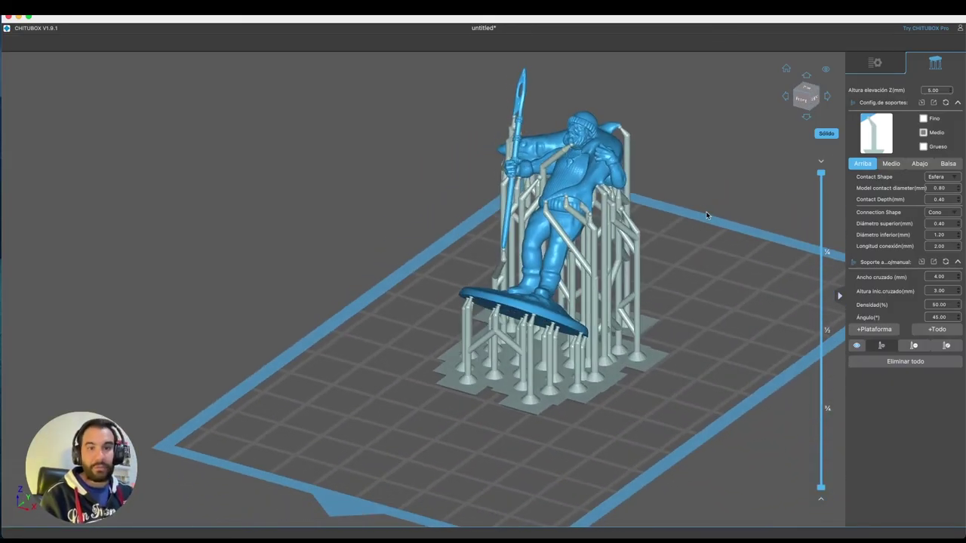
- Review the print parameters of the flexible resin profile in the slicing configuration, then close it
click(876, 64)
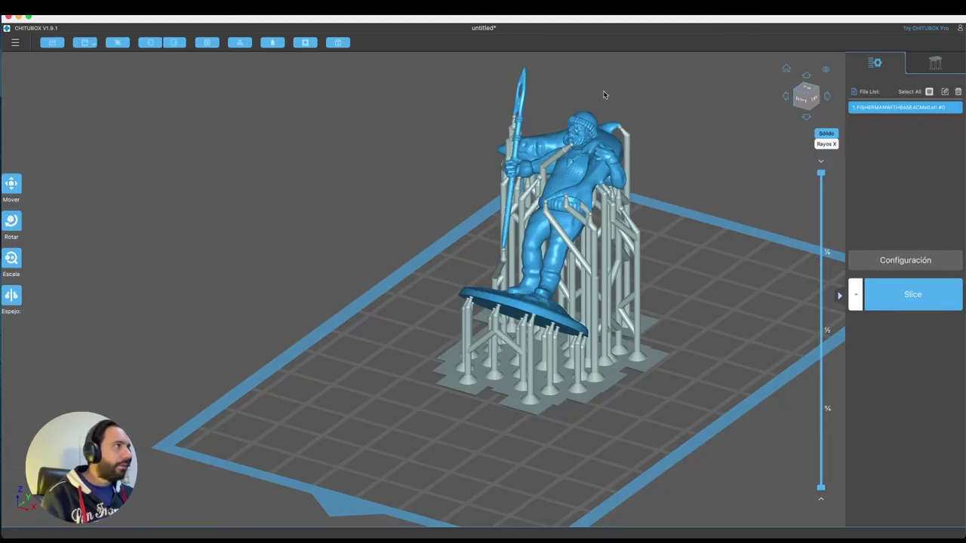
click(855, 295)
click(891, 256)
click(891, 258)
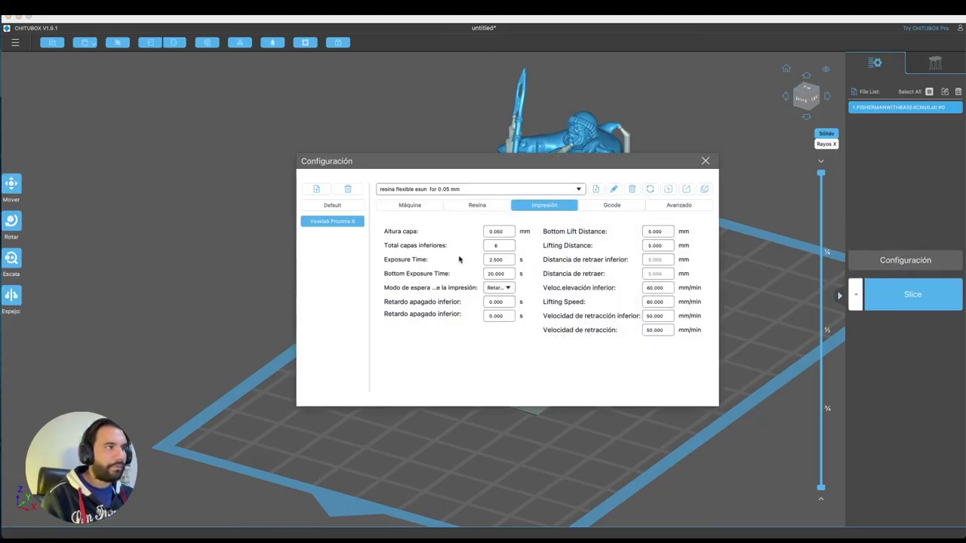
click(704, 161)
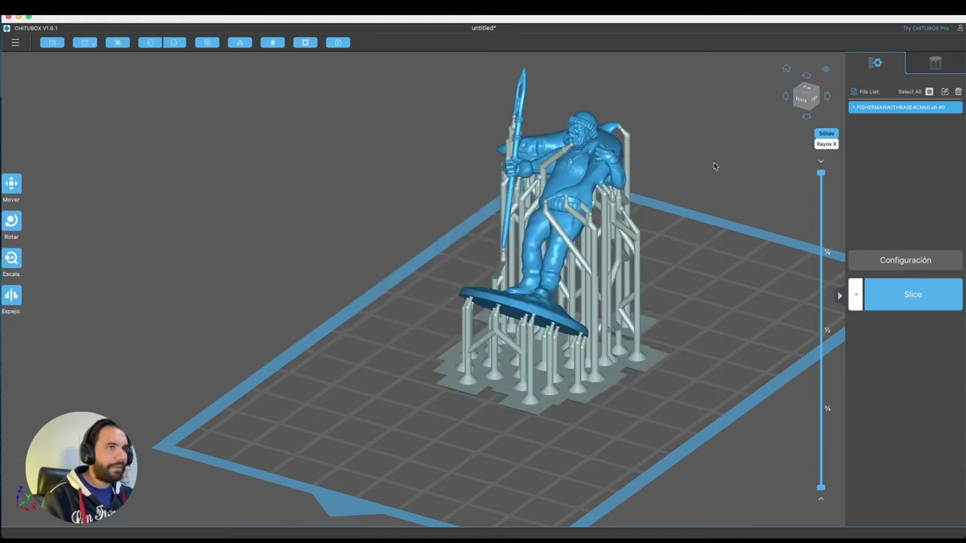
- Slice the supported fisherman model and inspect the sliced preview
click(908, 302)
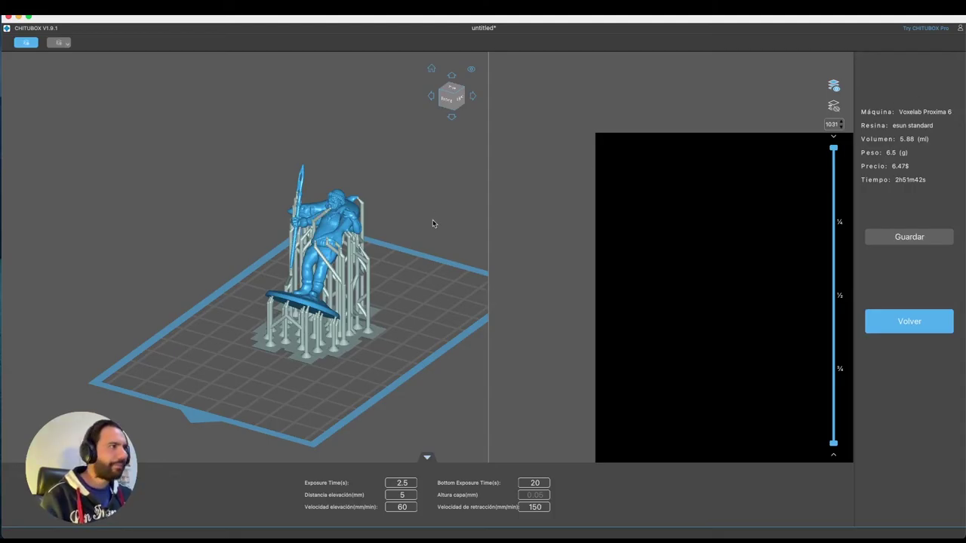
mouse_move(432, 224)
mouse_down()
mouse_move(412, 222)
mouse_move(459, 242)
mouse_move(407, 218)
mouse_move(318, 202)
mouse_move(440, 224)
mouse_move(429, 223)
mouse_up()
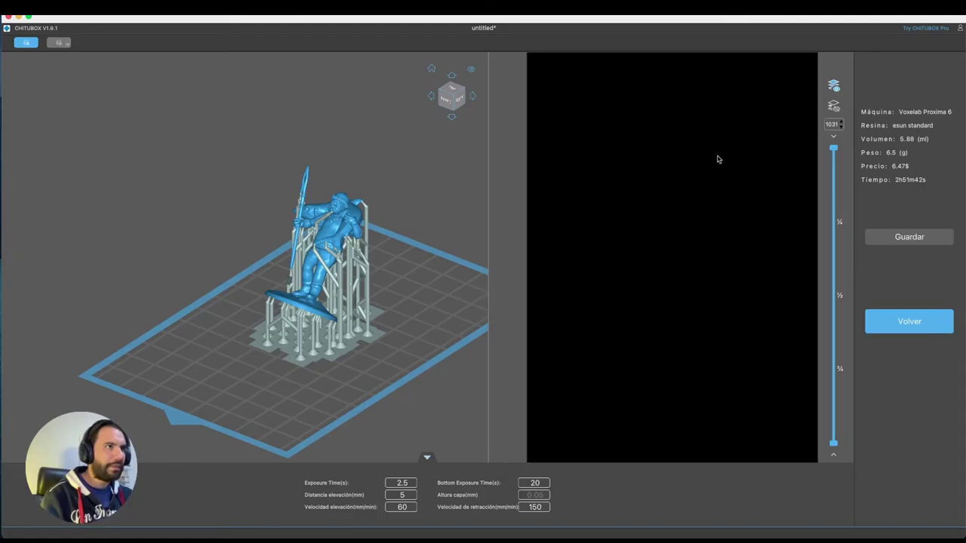
- Scrub through the fisherman's sliced layers down to about layer 561 and back up to the top layer
drag(834, 140, 829, 259)
click(829, 280)
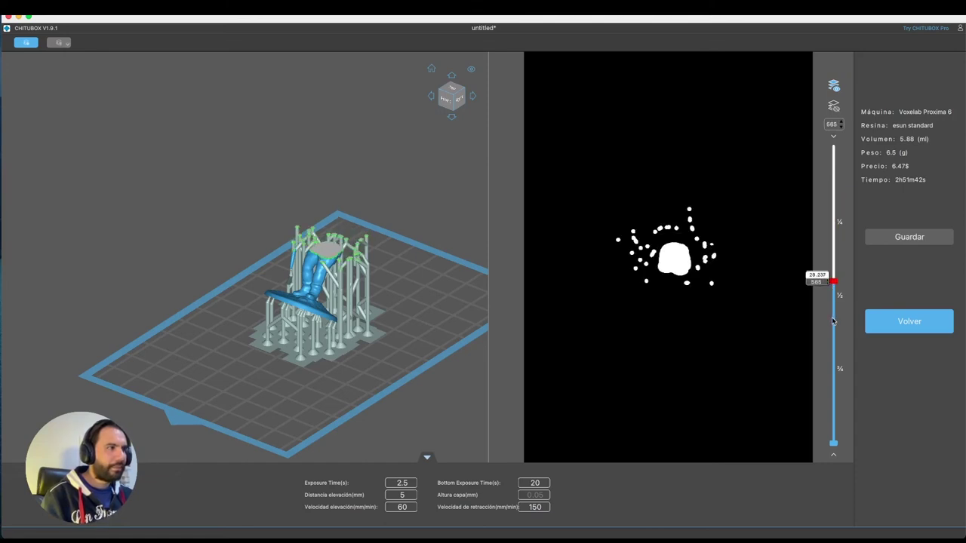
drag(830, 375, 833, 282)
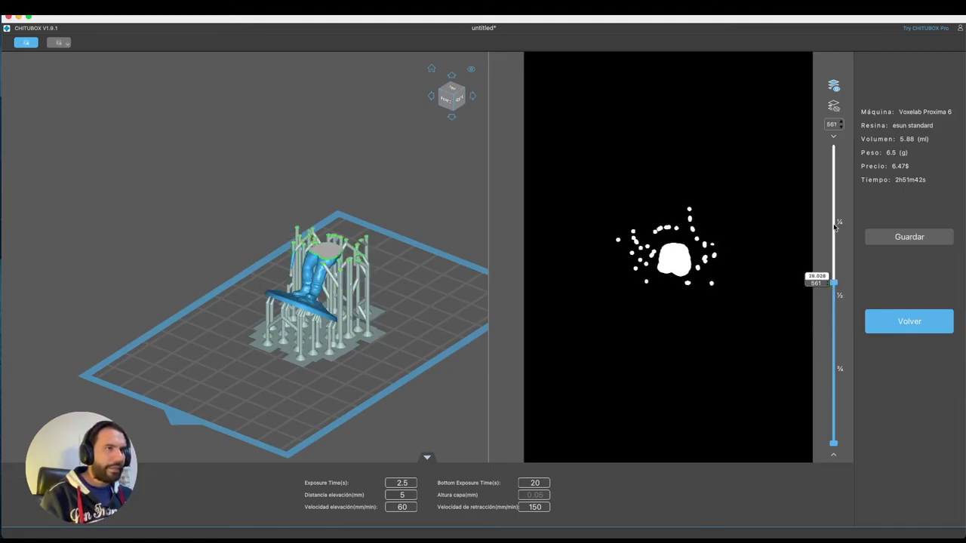
drag(834, 227, 833, 149)
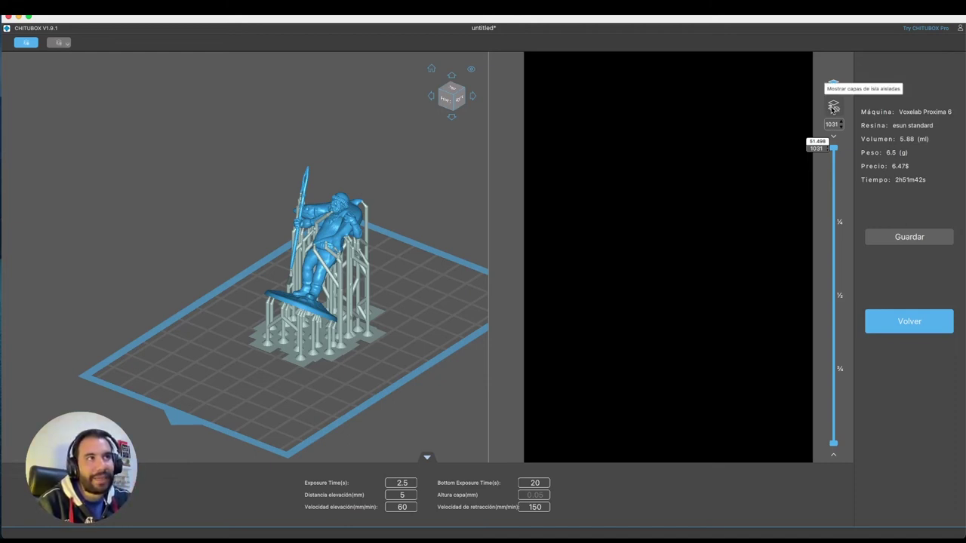
- Show the isolated island layers and lower the sliced preview to layer 797, near the uppermost island marker
click(832, 108)
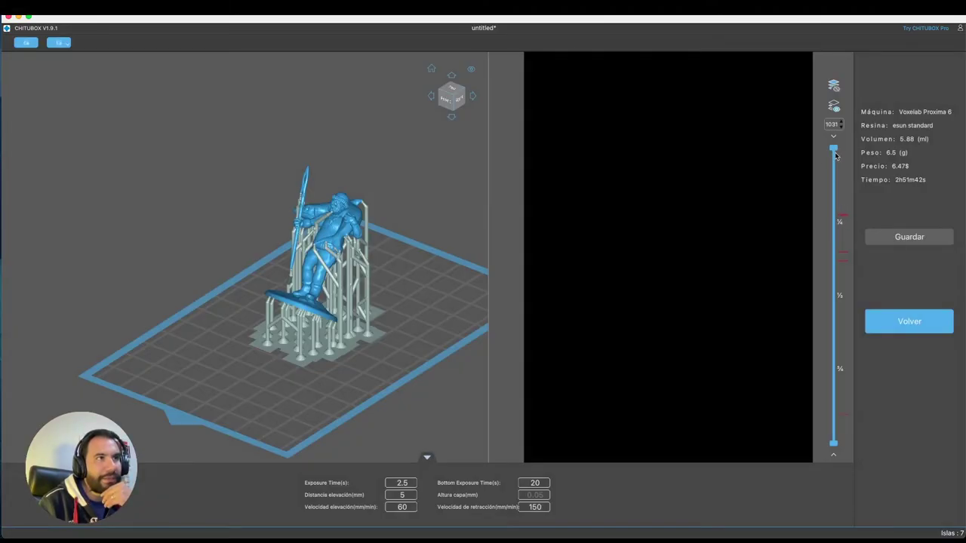
scroll(835, 155, down, 2)
drag(835, 205, 834, 217)
scroll(289, 209, up, 3)
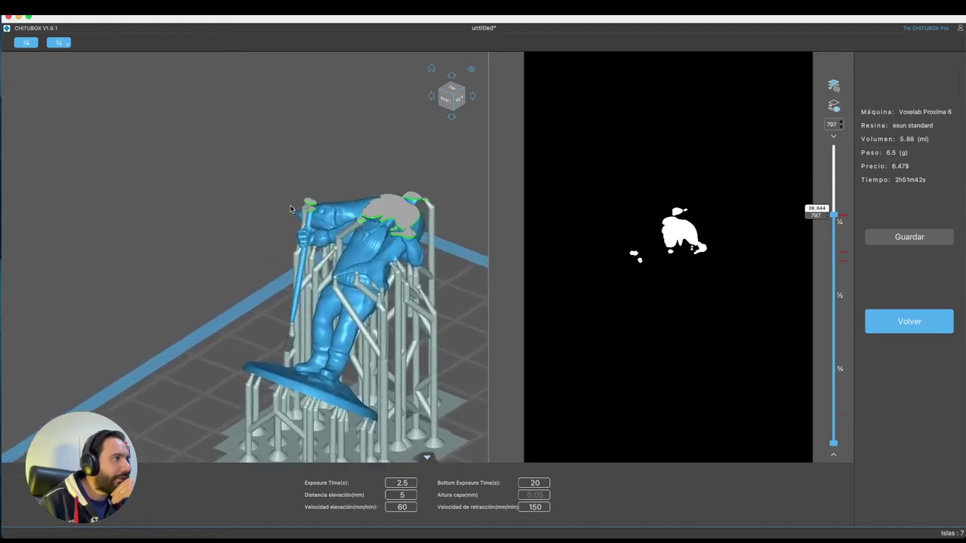
scroll(279, 177, up, 5)
drag(220, 149, 295, 163)
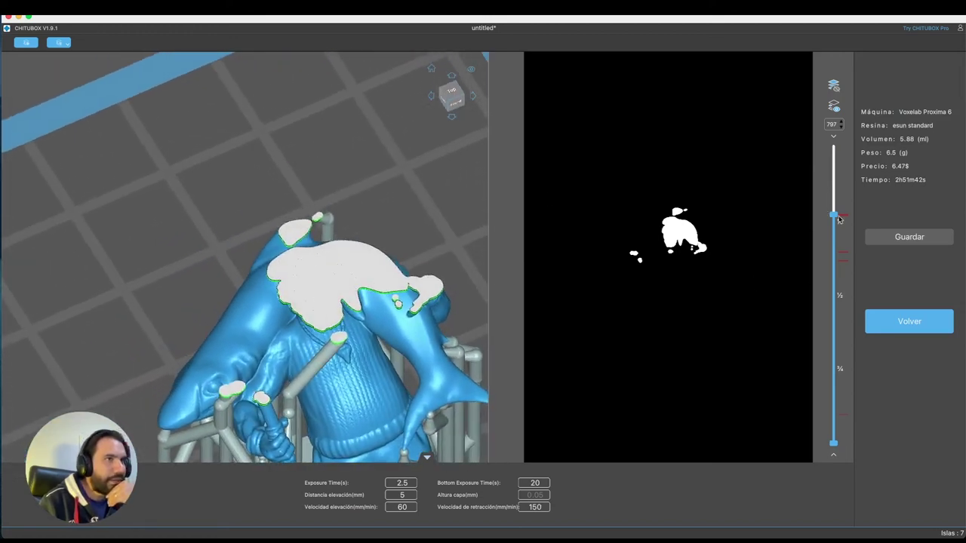
- Examine the small island on the shark's body near the fisherman's hand at layer 791
drag(836, 217, 836, 218)
drag(837, 218, 836, 219)
scroll(393, 351, up, 10)
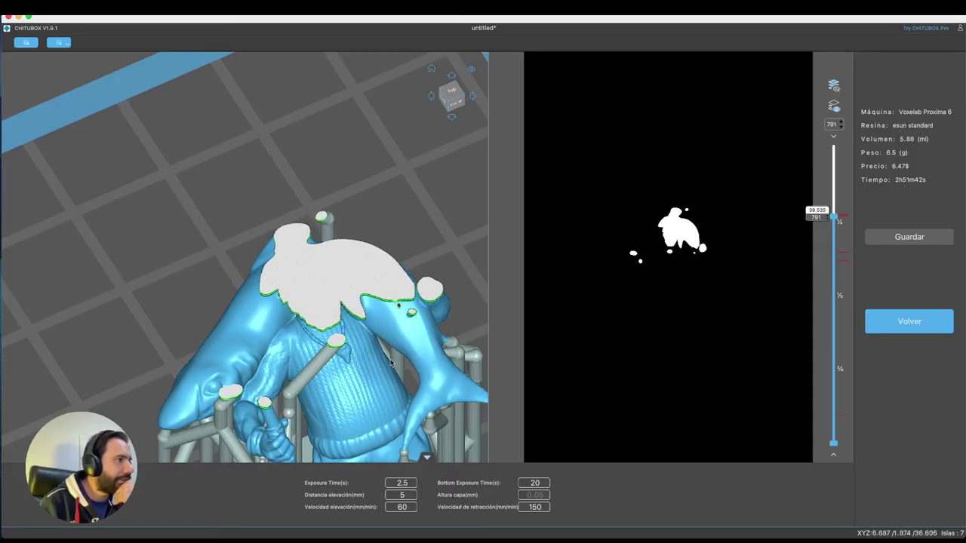
scroll(391, 351, up, 1)
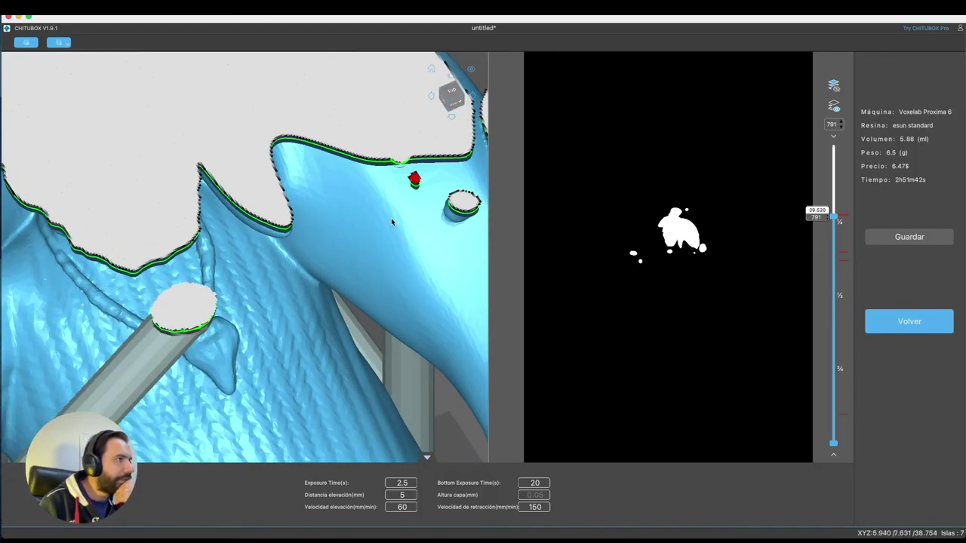
drag(391, 350, 452, 317)
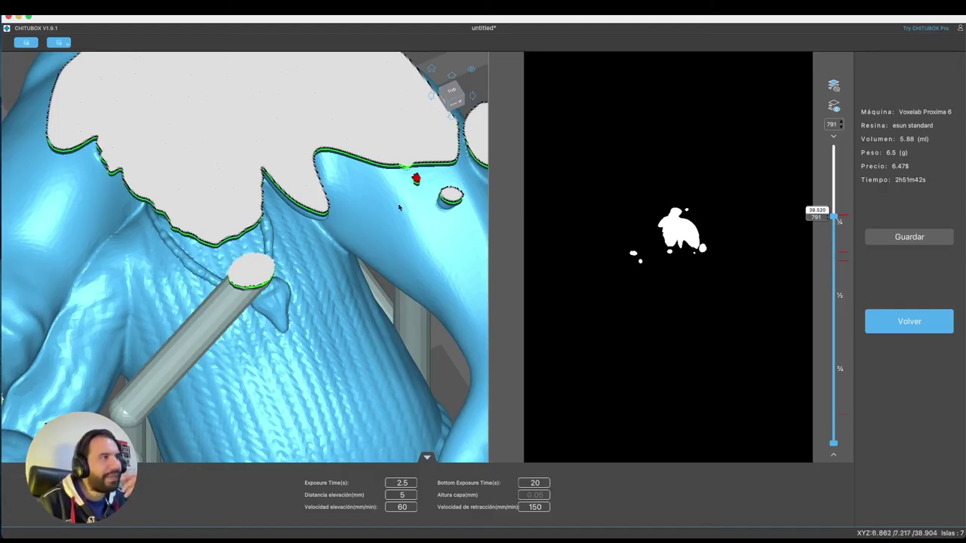
scroll(397, 226, down, 2)
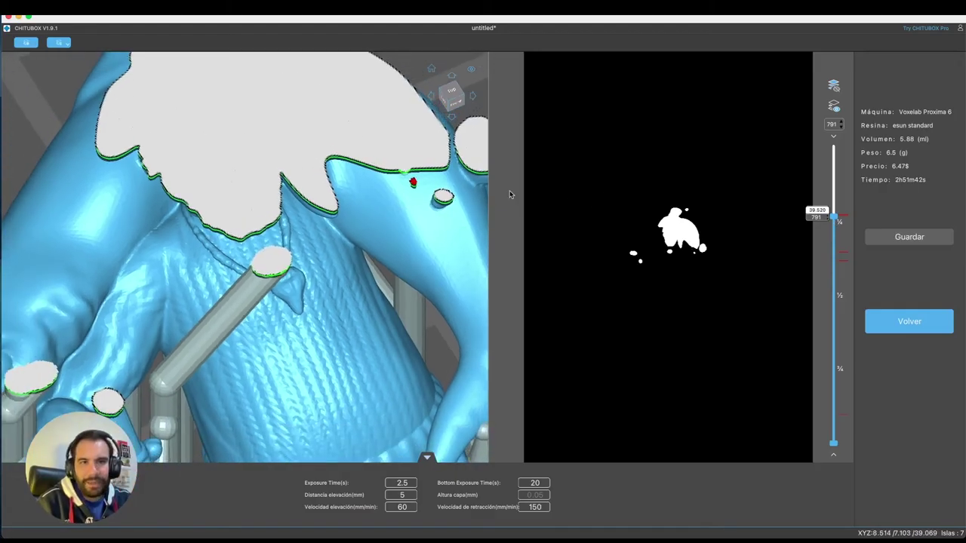
scroll(461, 211, up, 3)
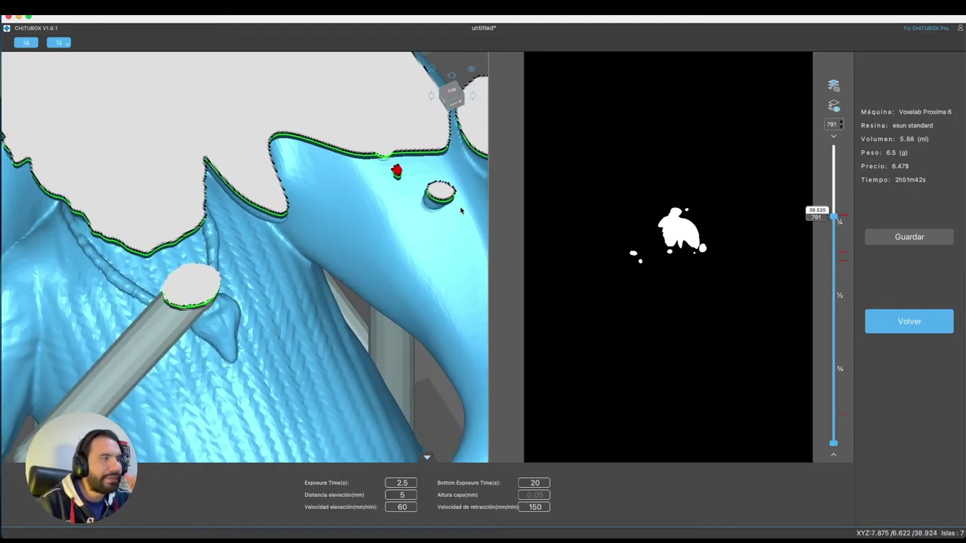
scroll(461, 211, down, 3)
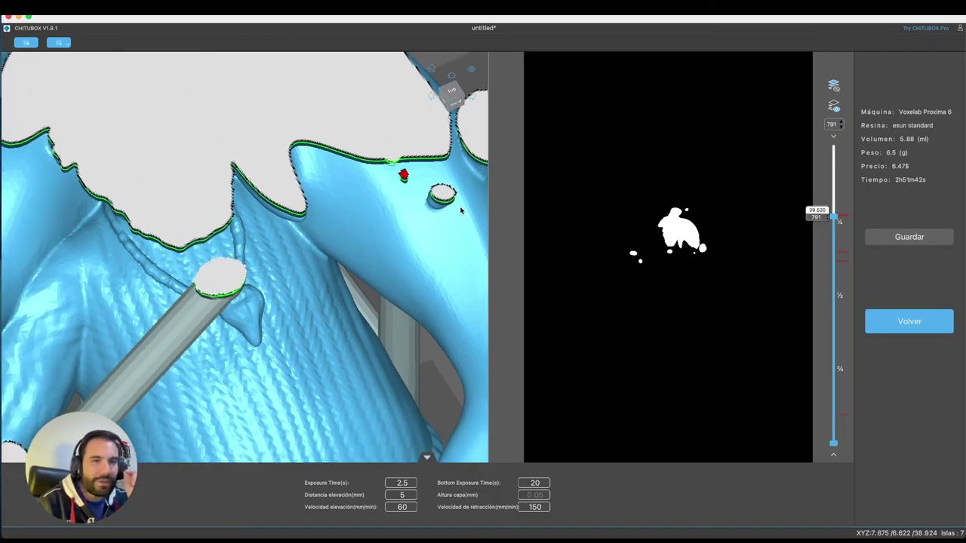
scroll(433, 231, down, 5)
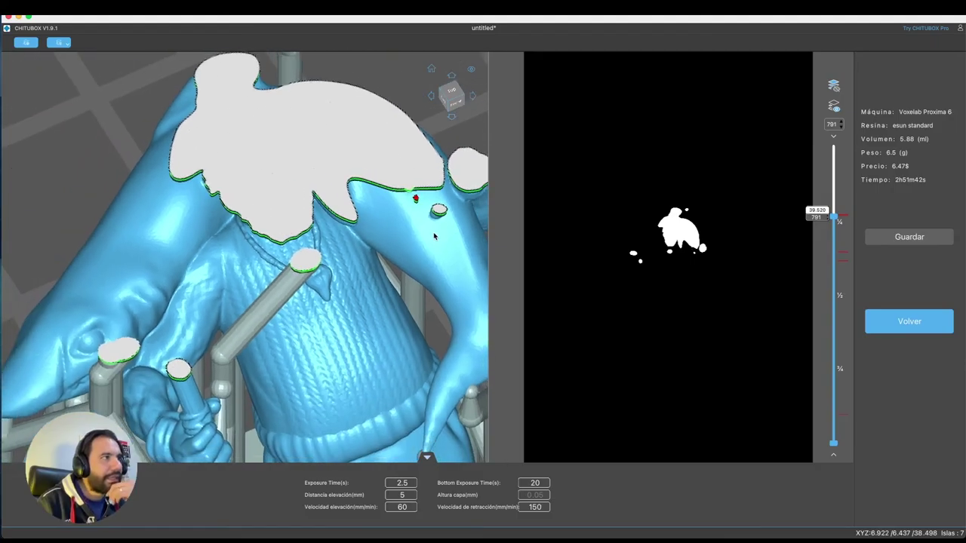
scroll(833, 219, down, 20)
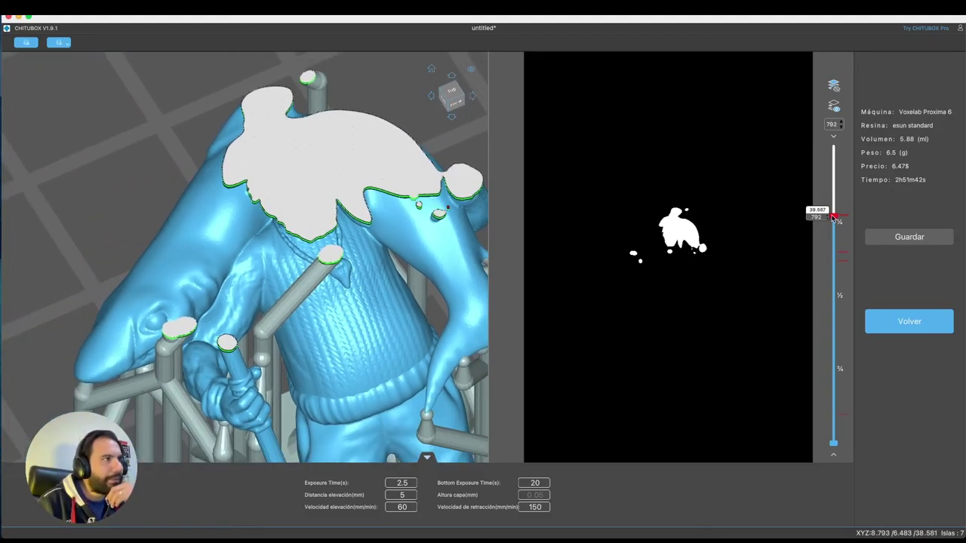
- Examine the island at layer 664, beside the support tip next to the fisherman's torso
mouse_move(830, 261)
mouse_down()
mouse_move(833, 270)
mouse_move(834, 255)
mouse_up()
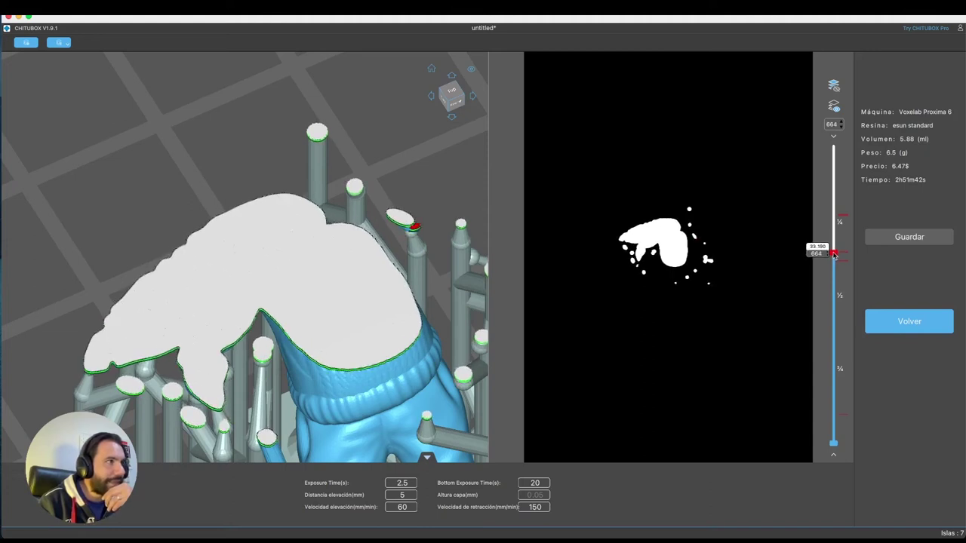
scroll(411, 223, up, 10)
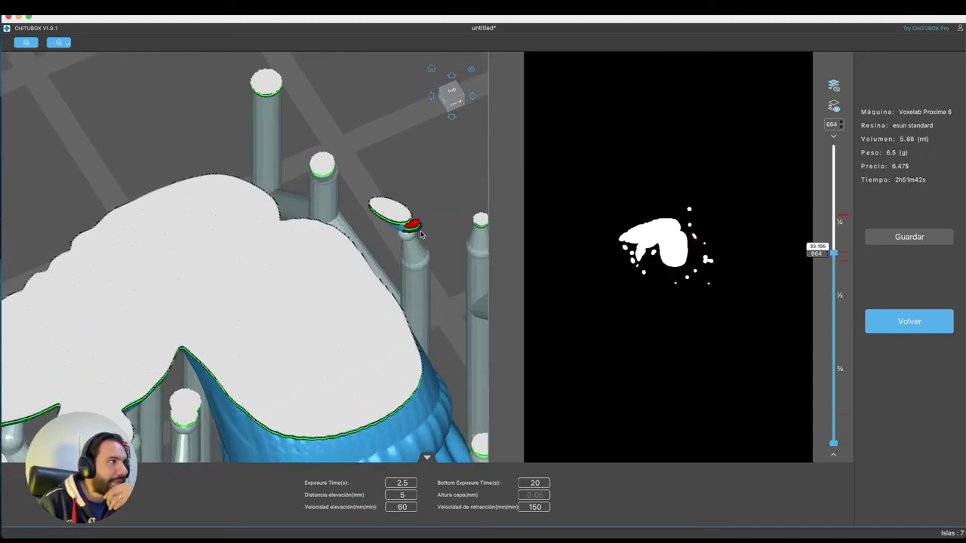
drag(421, 234, 442, 216)
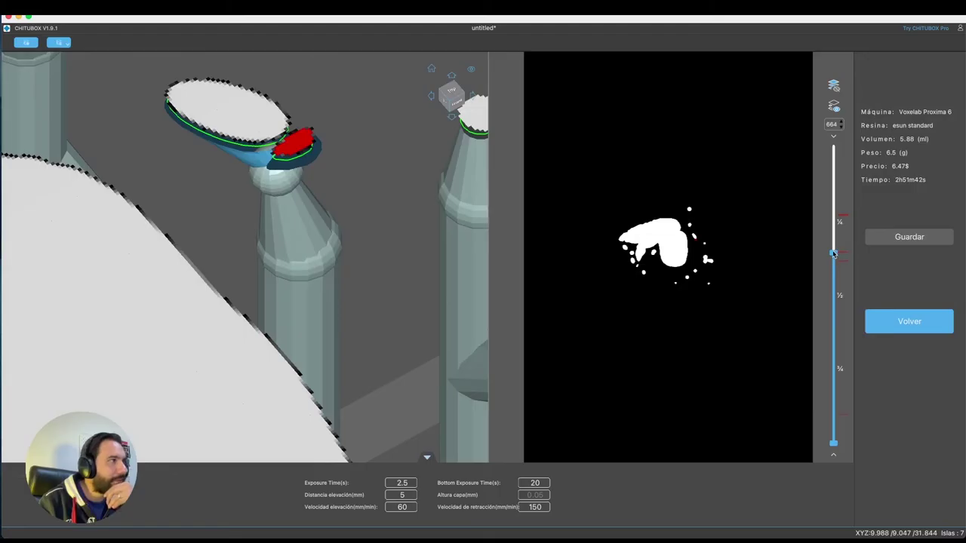
drag(833, 253, 834, 255)
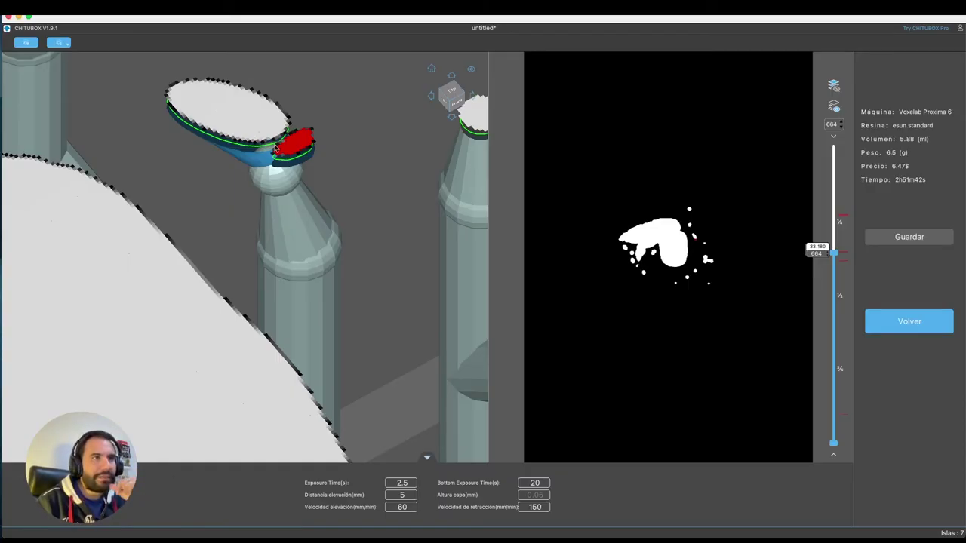
- Return from the slice preview to support editing and examine the support contact spheres inside the model between layers 664 and 732
click(883, 331)
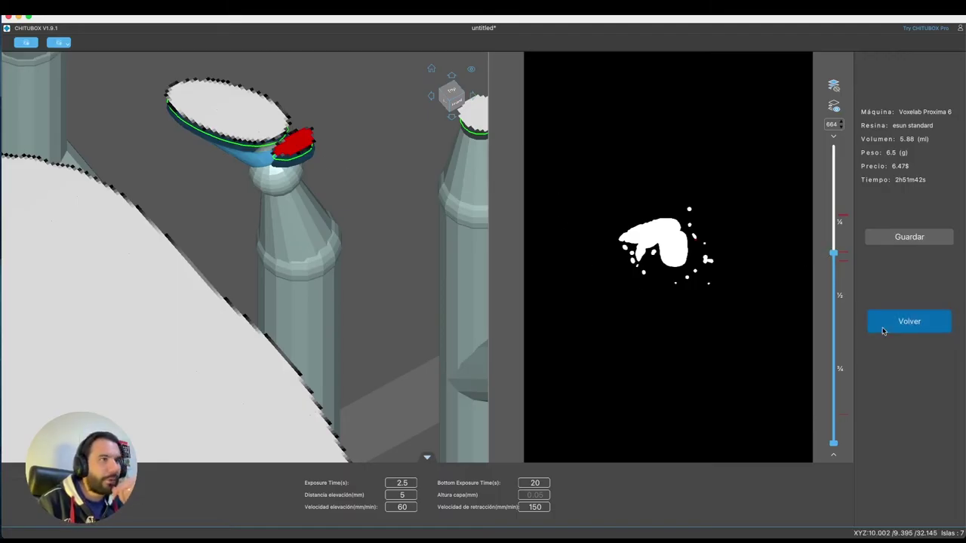
scroll(615, 218, down, 3)
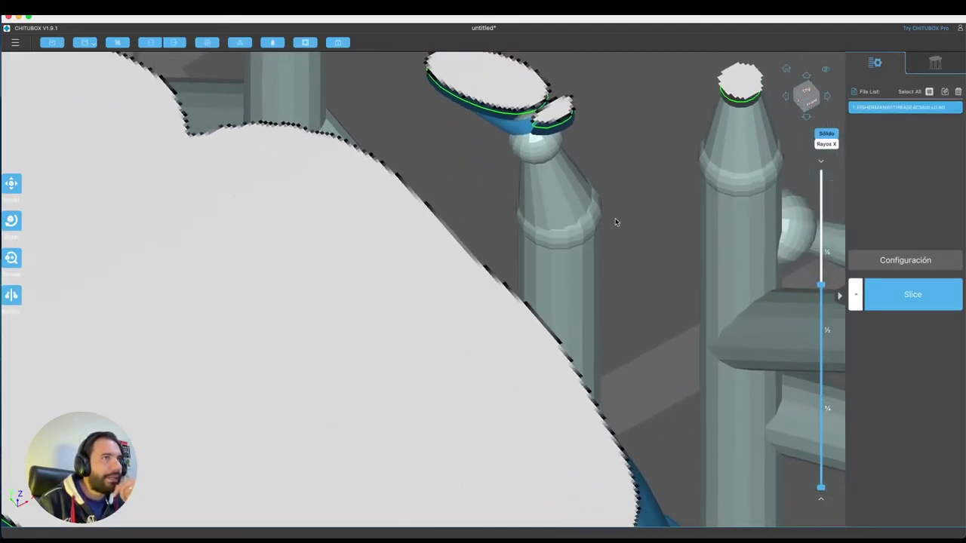
scroll(615, 220, down, 2)
click(935, 63)
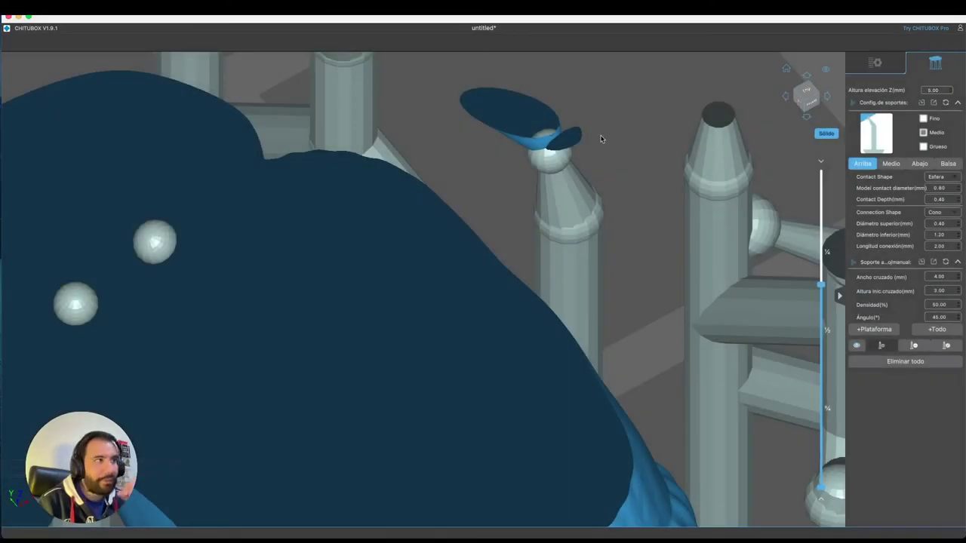
right_drag(612, 141, 610, 136)
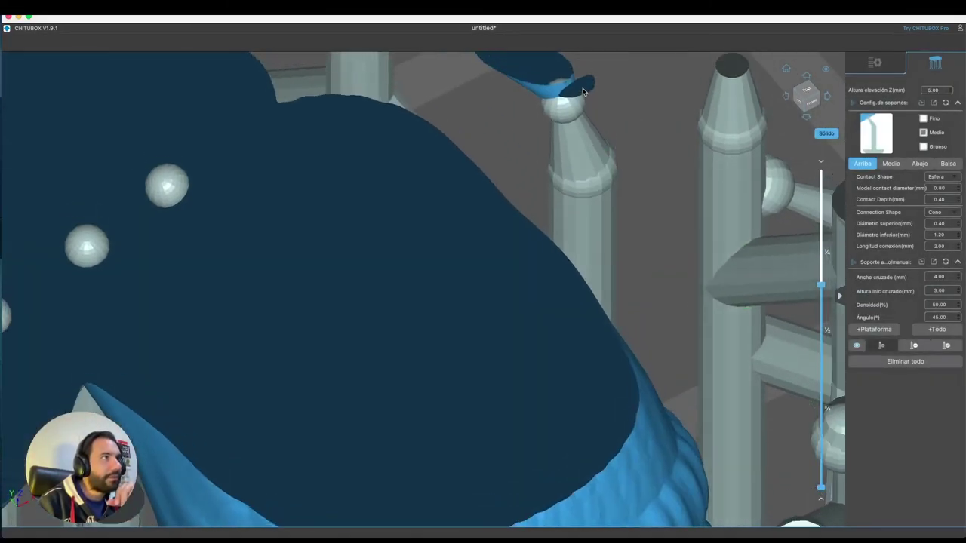
right_drag(645, 130, 653, 100)
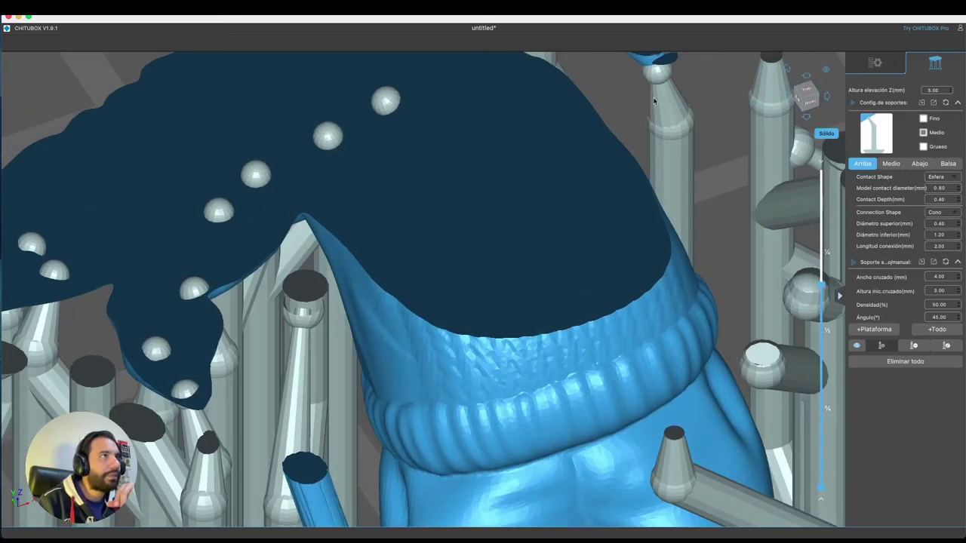
right_drag(668, 62, 668, 67)
scroll(668, 68, down, 5)
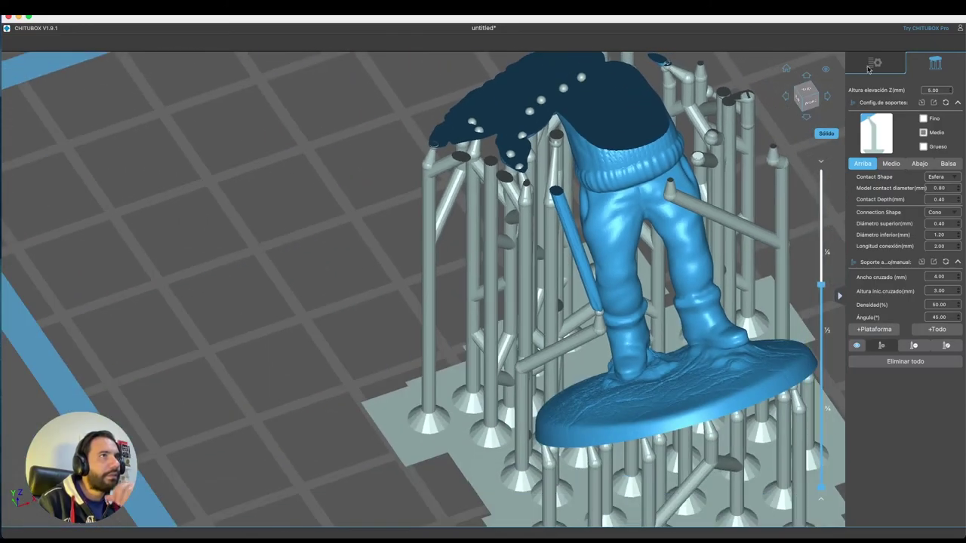
scroll(713, 79, up, 6)
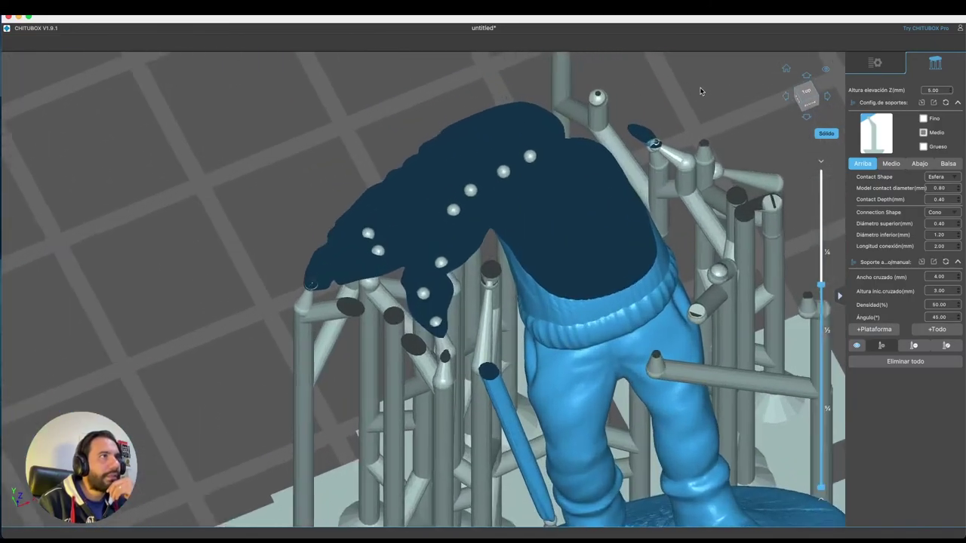
scroll(699, 89, up, 2)
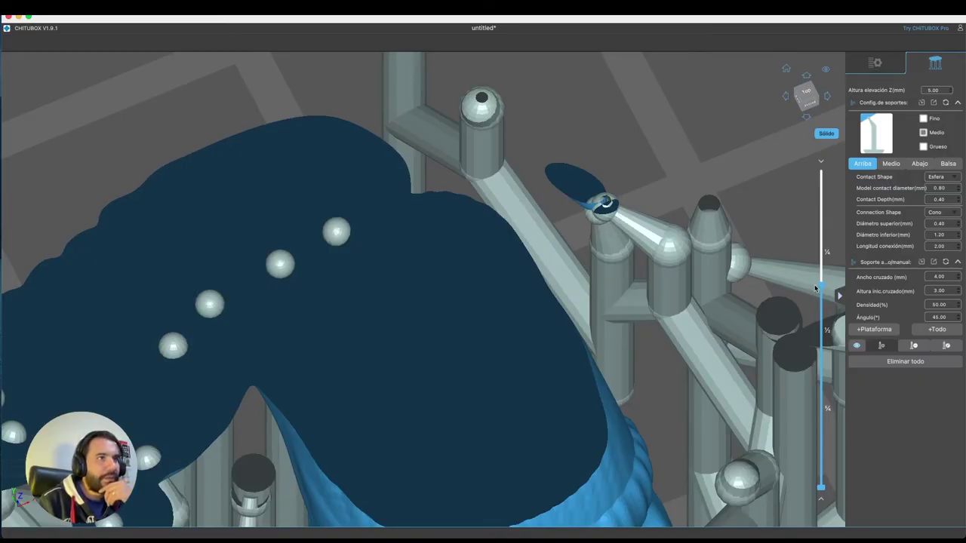
drag(815, 289, 820, 265)
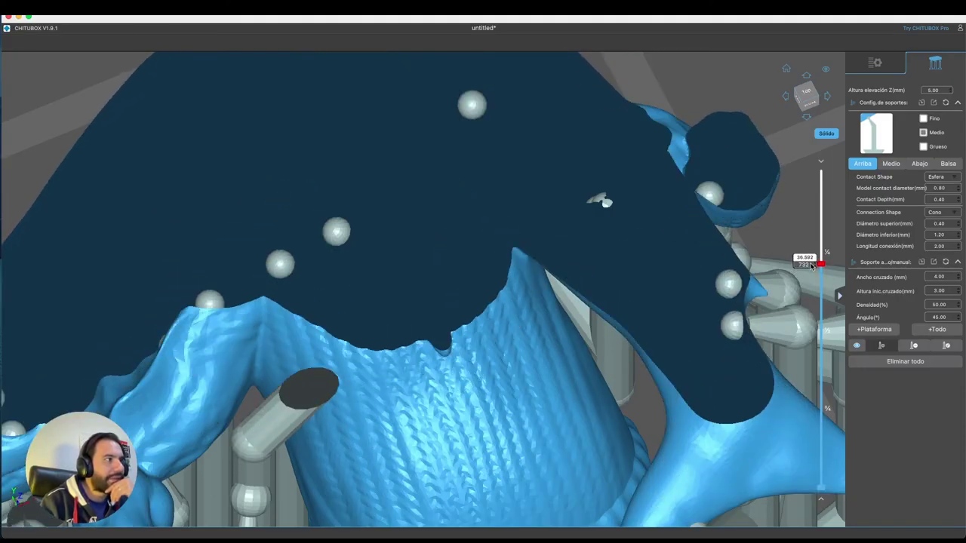
scroll(689, 280, down, 6)
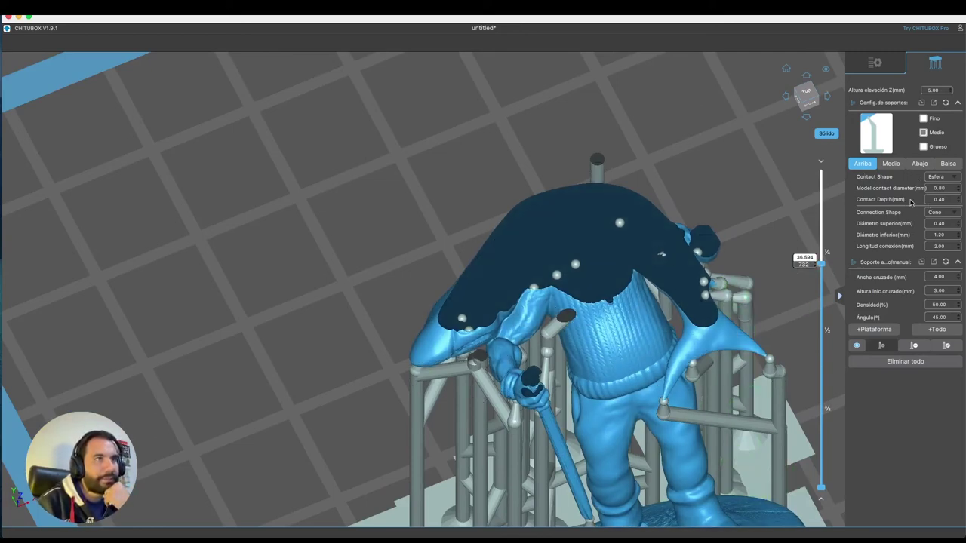
- Set the support contact depth to 0.02 mm and regenerate all automatic supports, replacing the existing ones
click(956, 204)
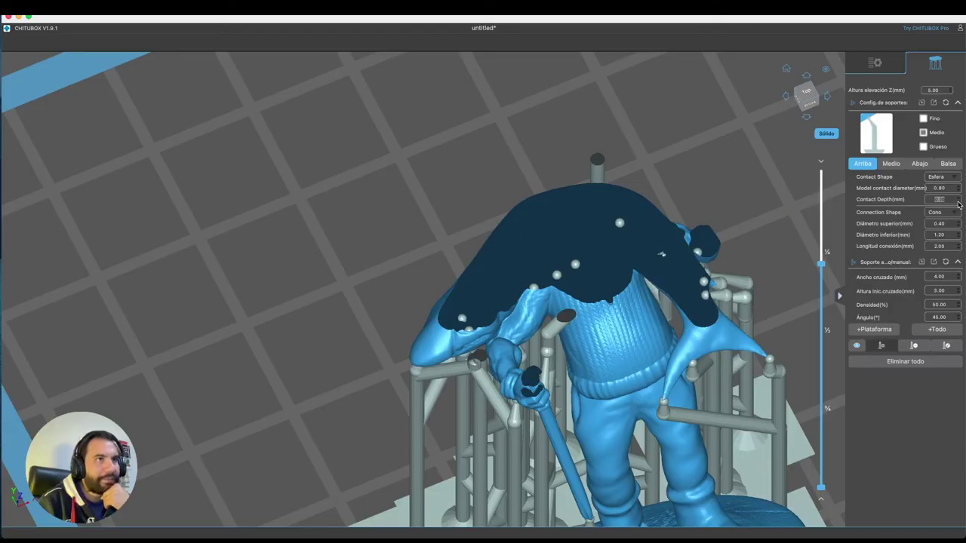
click(914, 329)
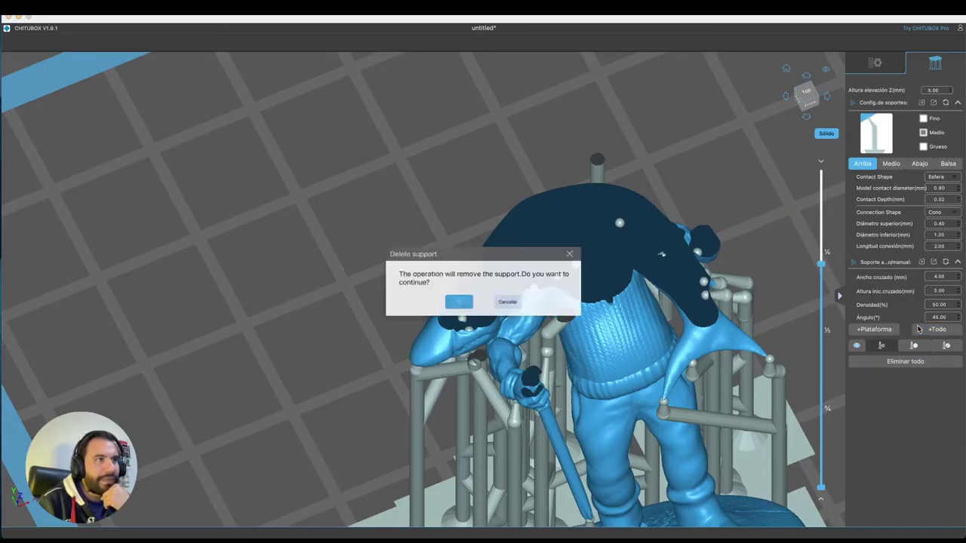
click(456, 304)
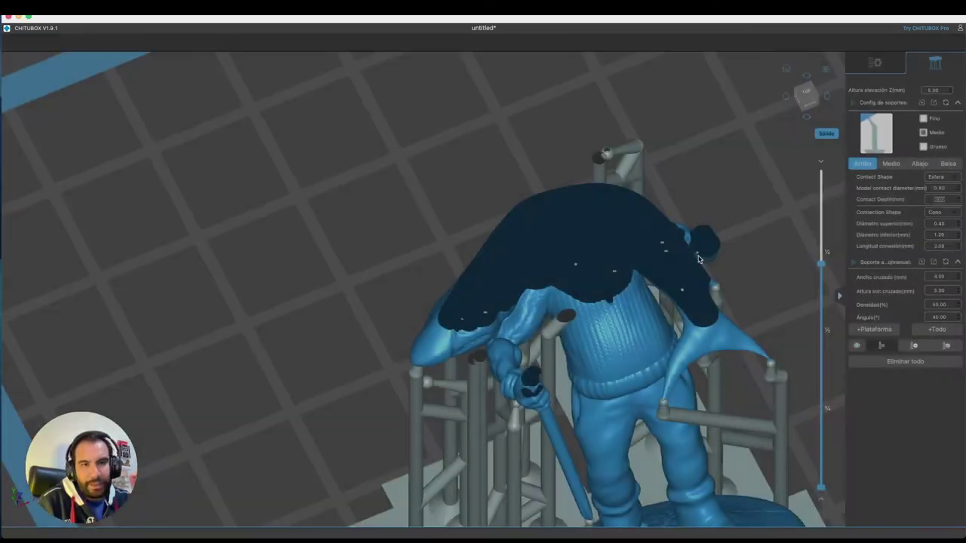
- Examine the regenerated support contact points at layer 664, then show the whole supported fisherman again
scroll(649, 255, up, 5)
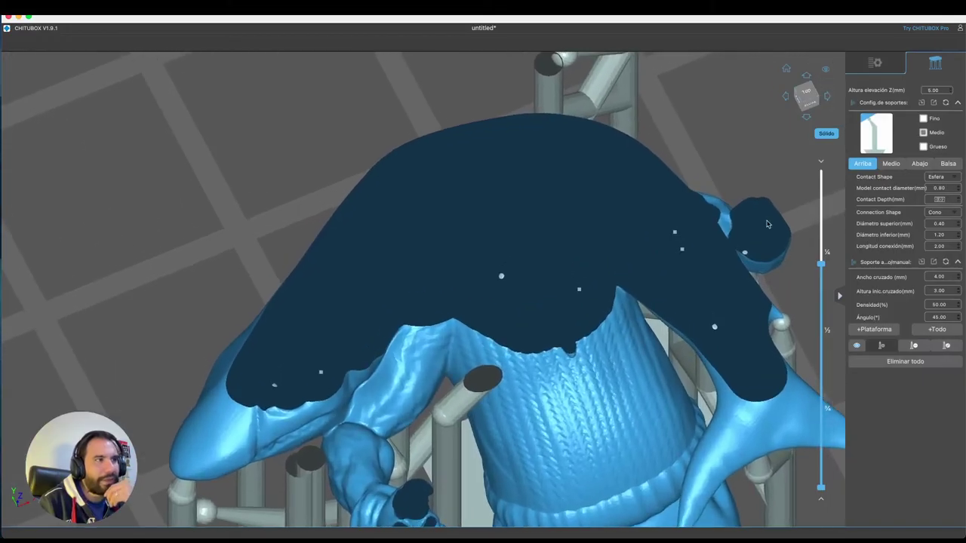
drag(821, 264, 821, 285)
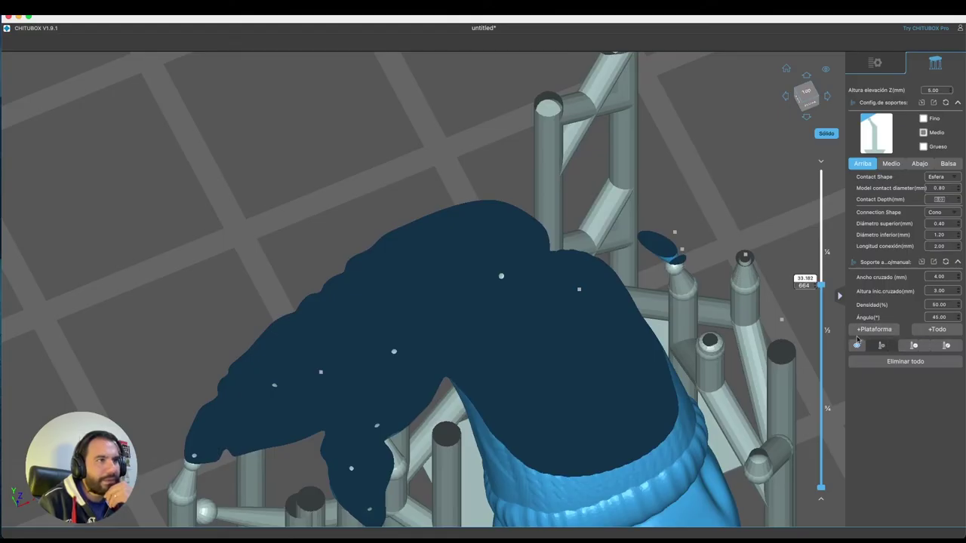
click(679, 262)
mouse_move(820, 285)
mouse_down()
mouse_move(821, 296)
mouse_move(824, 275)
mouse_up()
drag(811, 242, 821, 171)
scroll(803, 261, down, 5)
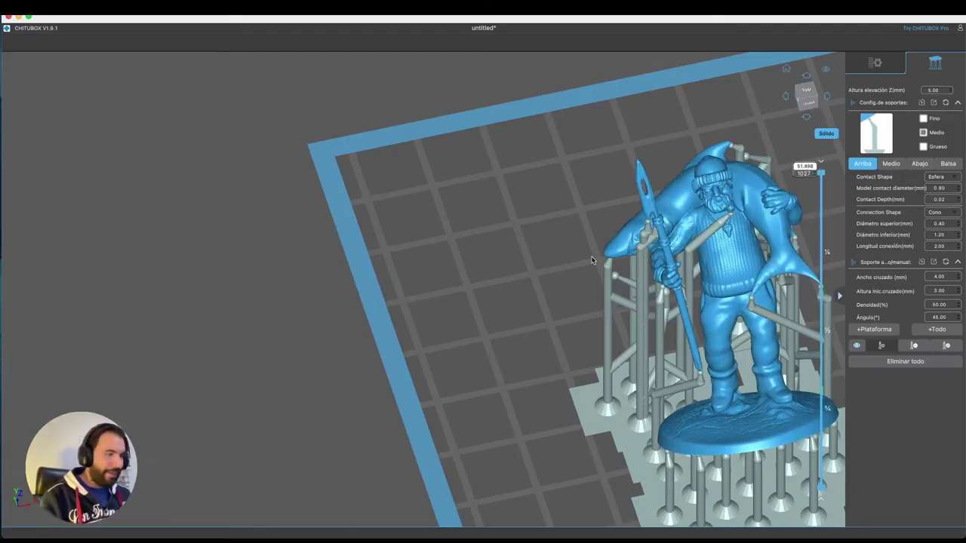
drag(567, 257, 827, 299)
scroll(802, 299, up, 4)
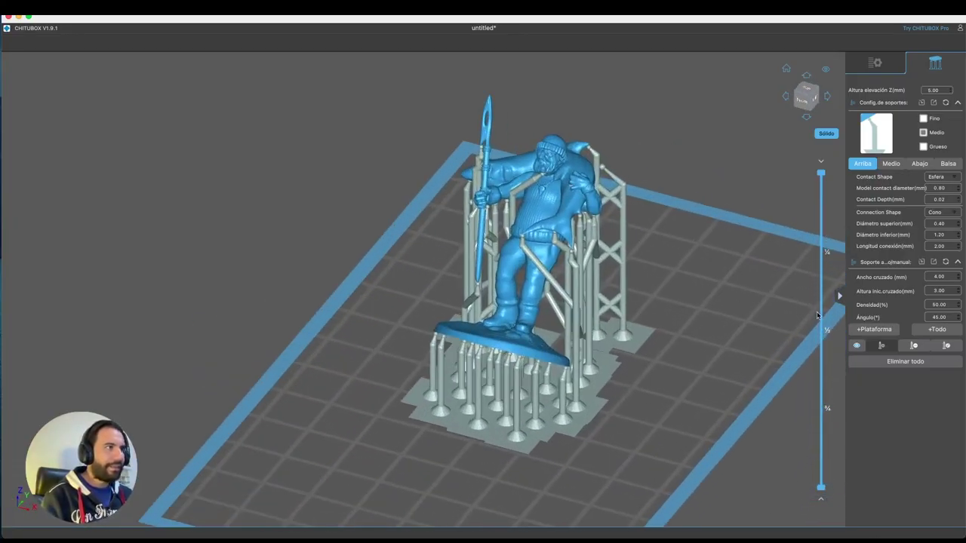
- Leave support editing and slice the supported fisherman to review its volume, weight, price and print time
scroll(768, 312, down, 1)
drag(768, 313, 755, 311)
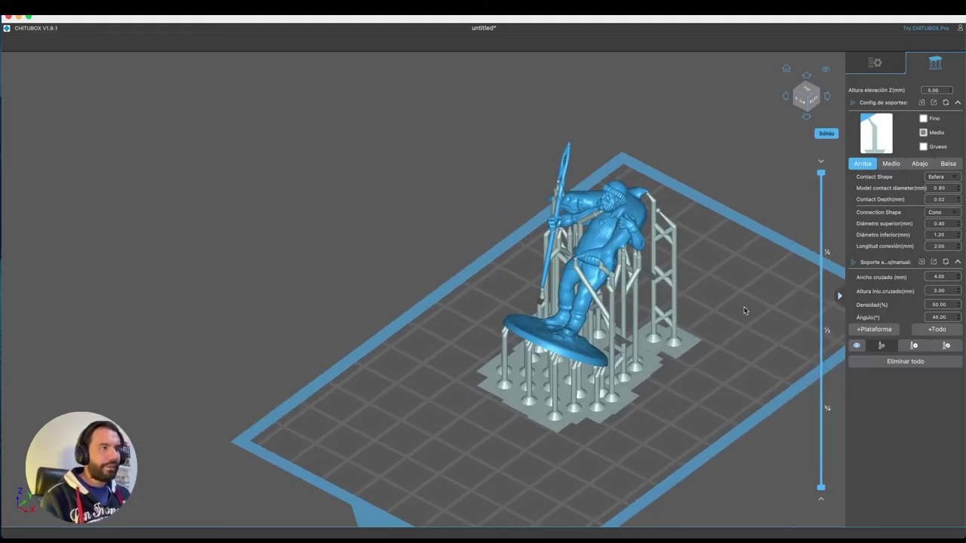
click(875, 63)
click(909, 301)
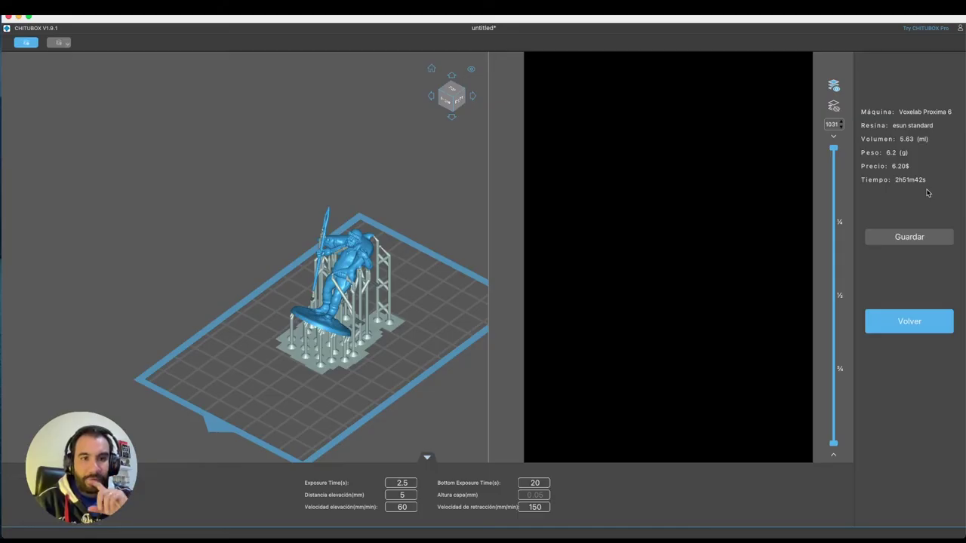
- Return from the slice preview and move the fisherman to about X 19.57, Y 33.90, near the plate's far corner
click(922, 321)
scroll(701, 268, down, 5)
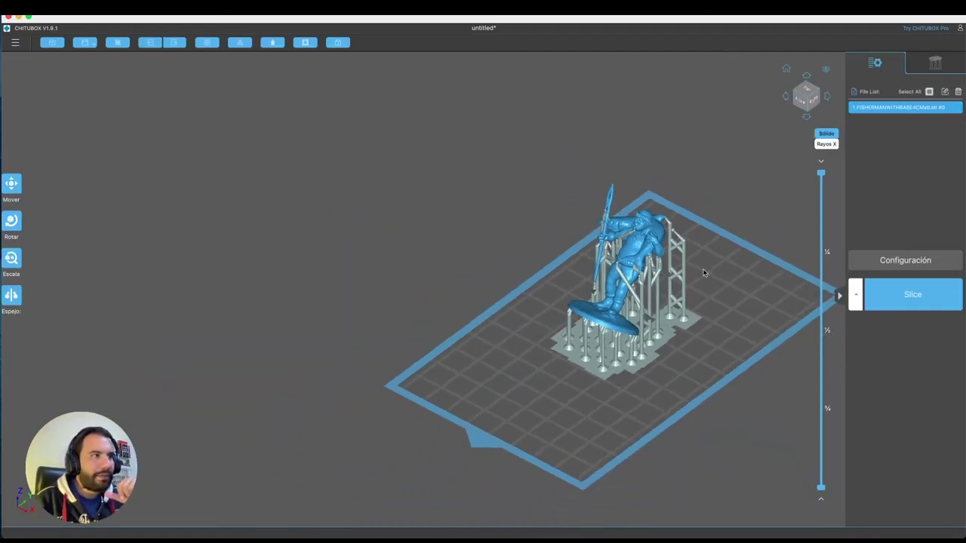
drag(688, 256, 743, 225)
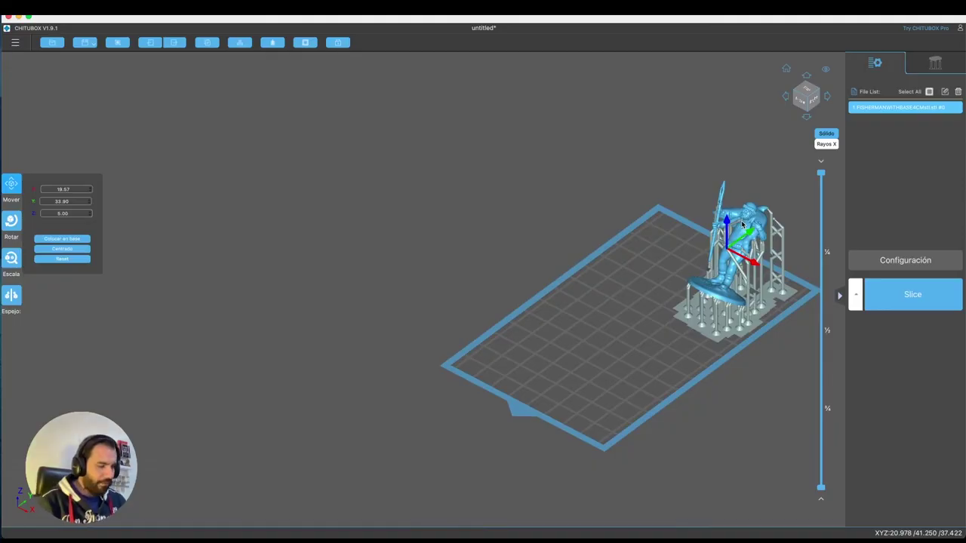
- Paste five copies of the supported fisherman onto the build plate
key(super+v)
key(super+v)
key(super+v)
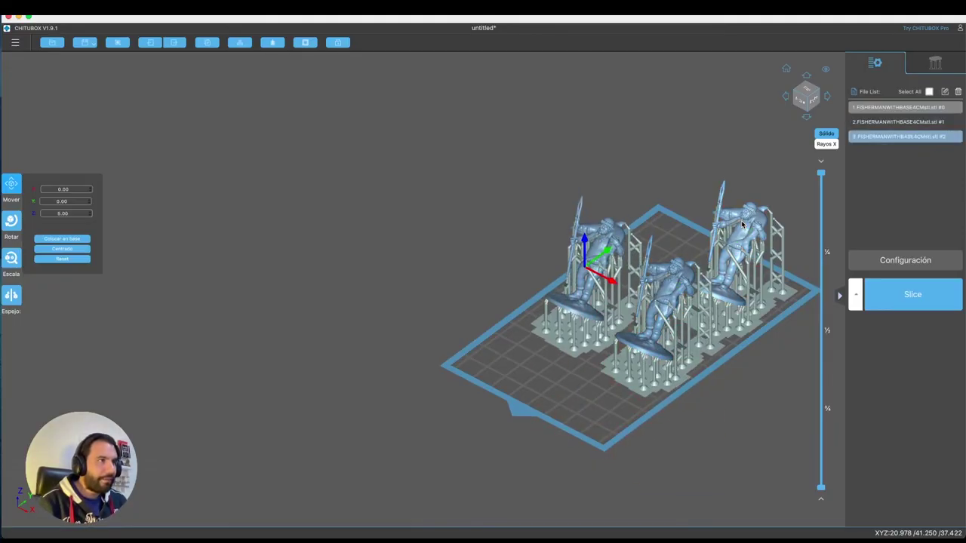
key(super+v)
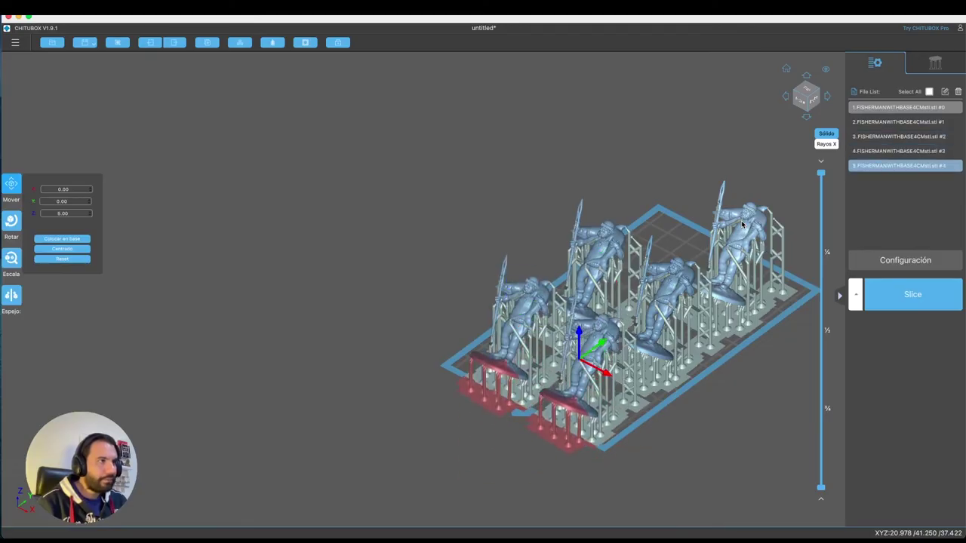
key(super+v)
- Arrange the six fishermen in two rows of three, moving the overhanging copies inward from the plate's front edge
click(746, 390)
drag(746, 390, 664, 202)
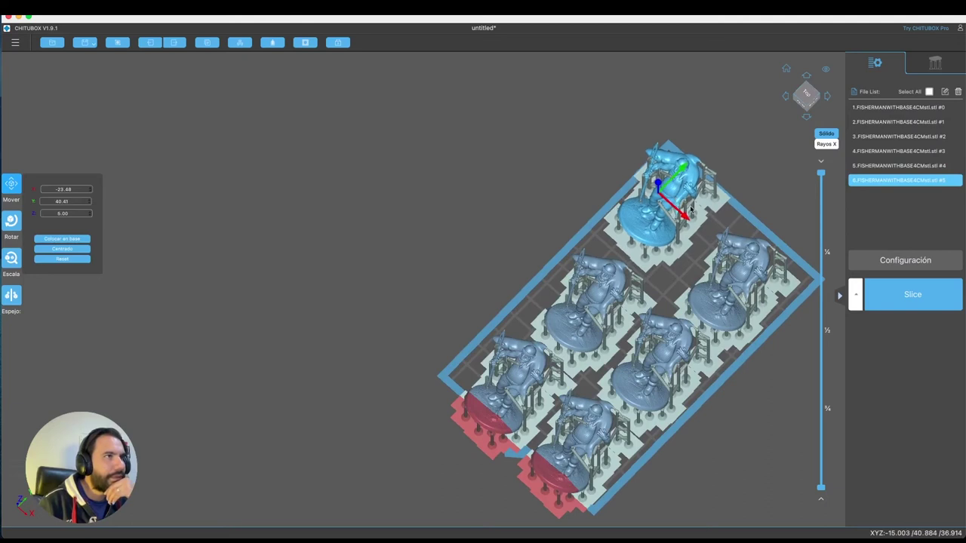
drag(757, 260, 758, 239)
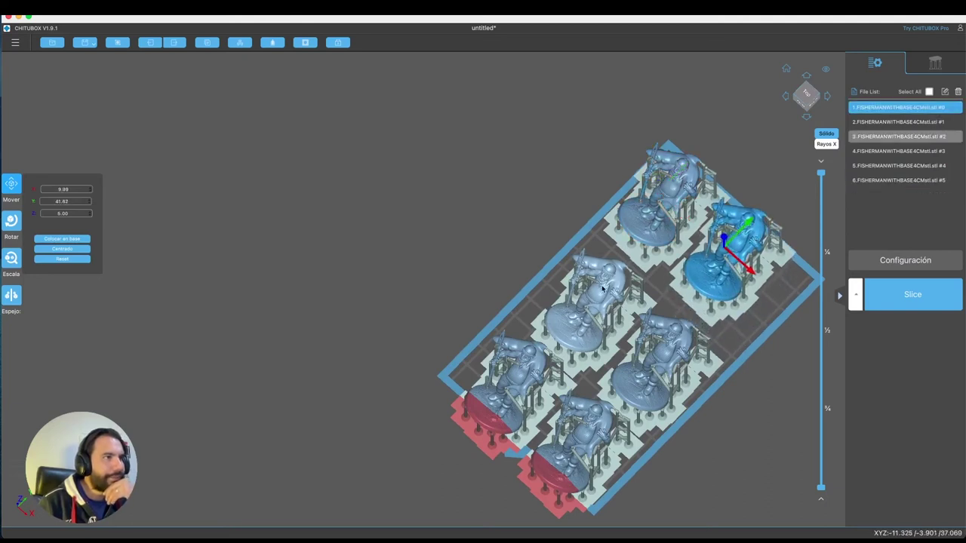
drag(603, 287, 603, 258)
drag(627, 346, 627, 323)
drag(541, 363, 552, 328)
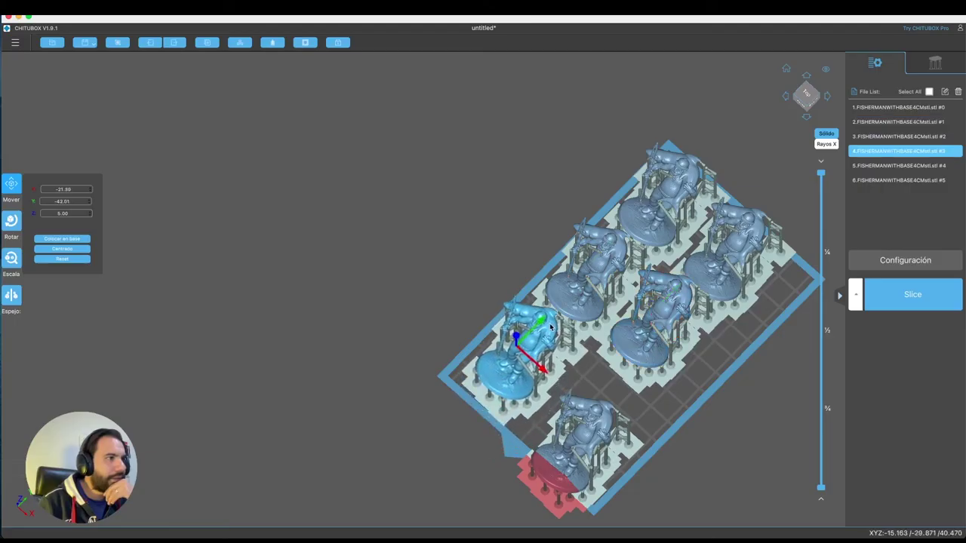
drag(596, 415, 605, 377)
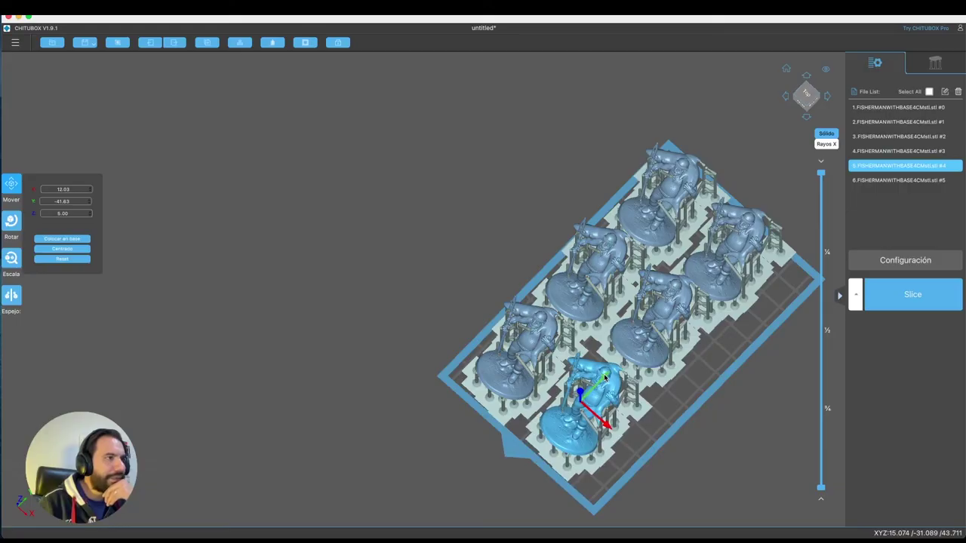
drag(740, 381, 798, 325)
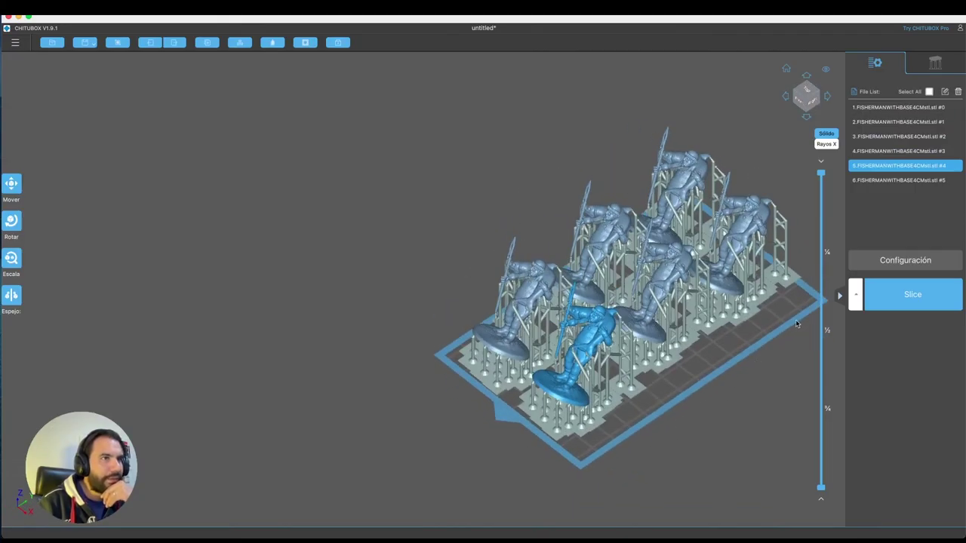
- Try to slice the six fishermen, cancel at the out-of-limits warning, and examine the raft edges along the plate border
click(889, 304)
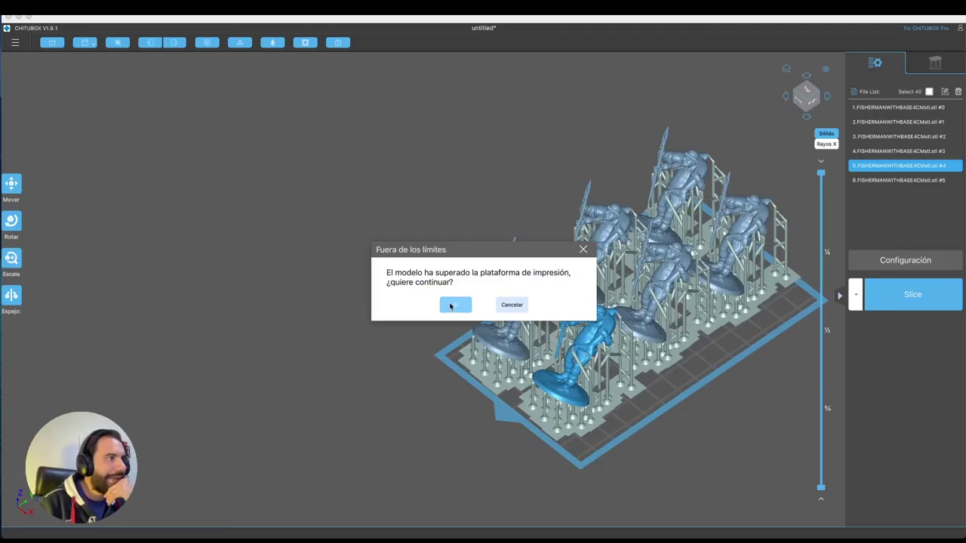
click(510, 305)
right_drag(757, 374, 727, 448)
scroll(734, 446, up, 5)
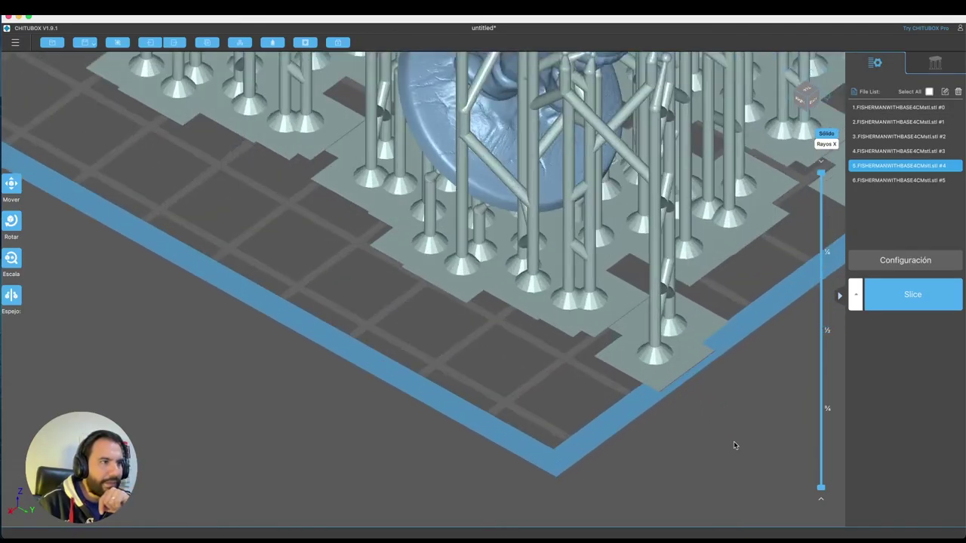
scroll(701, 415, up, 1)
scroll(678, 385, up, 5)
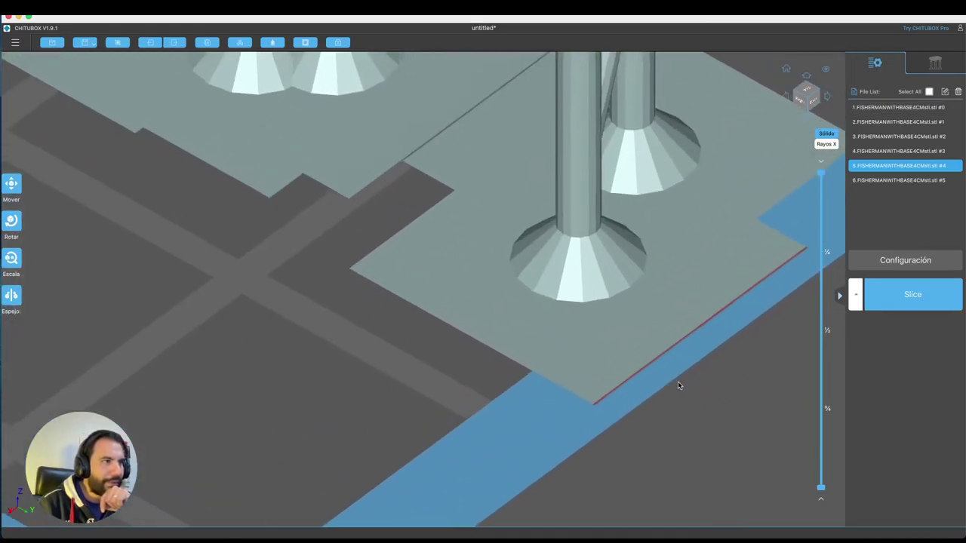
scroll(678, 386, down, 10)
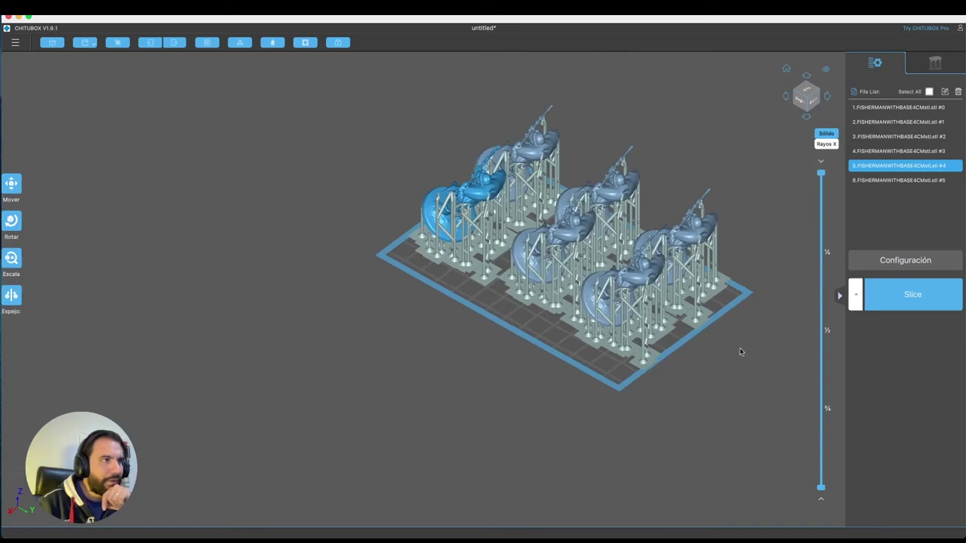
right_drag(732, 352, 804, 357)
right_drag(548, 347, 604, 335)
- Select all six fishermen, shift them together slightly on the plate, and check the raft at the border
click(928, 92)
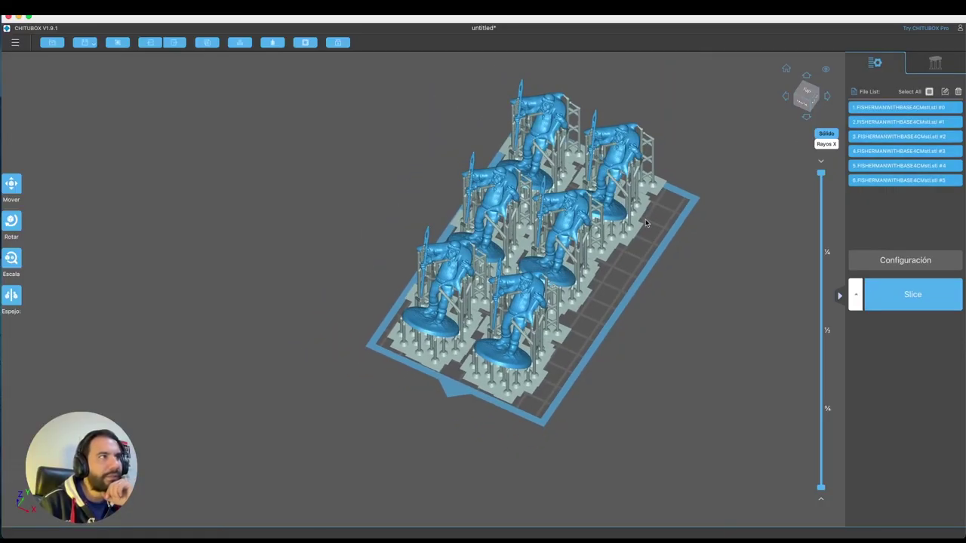
drag(564, 220, 577, 225)
right_drag(677, 270, 711, 327)
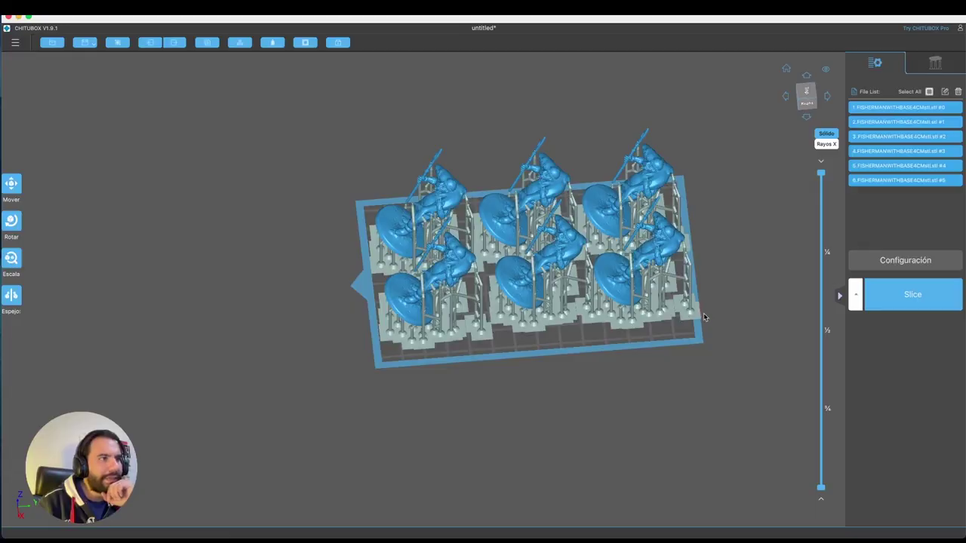
scroll(704, 318, up, 3)
scroll(704, 318, up, 2)
scroll(696, 291, down, 6)
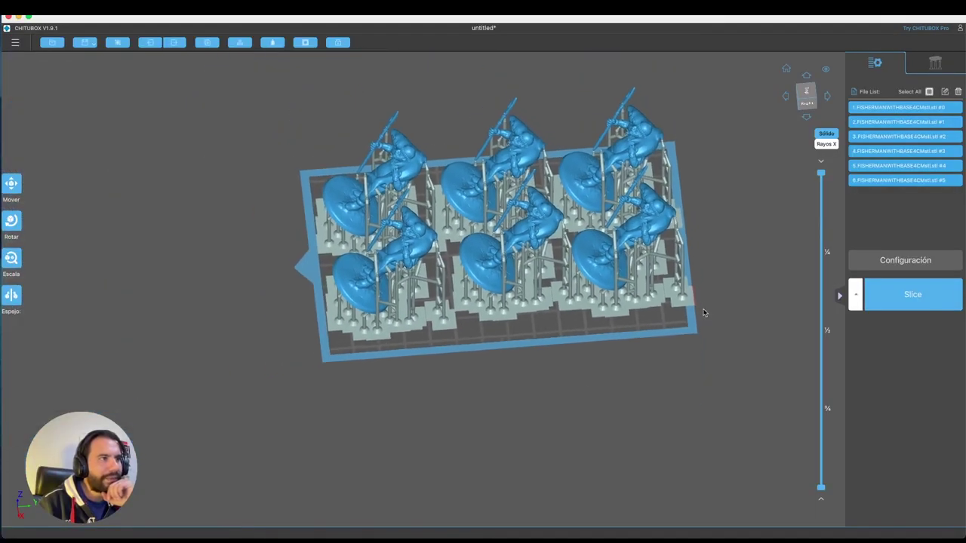
- Slice all six fishermen, choosing to continue despite the out-of-limits warning
right_drag(577, 381, 748, 356)
click(931, 291)
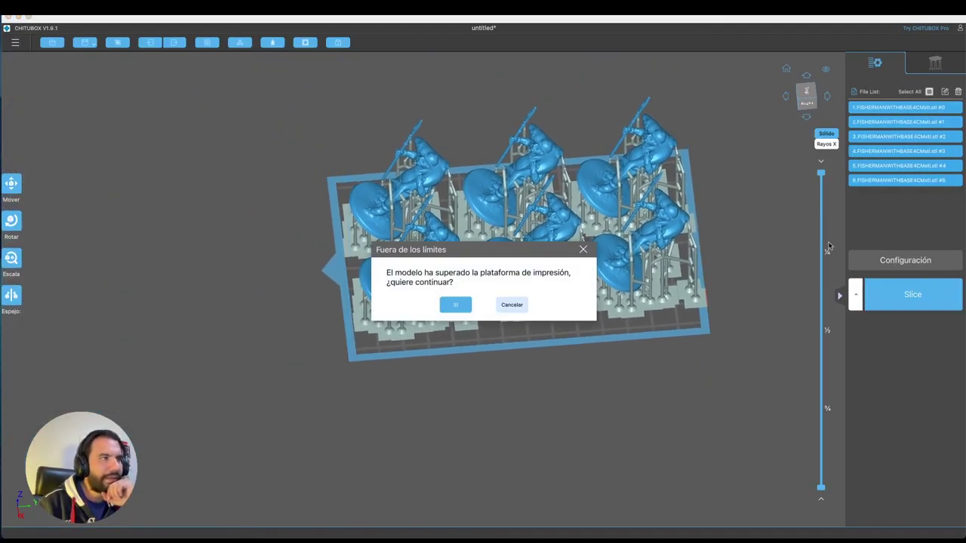
click(456, 305)
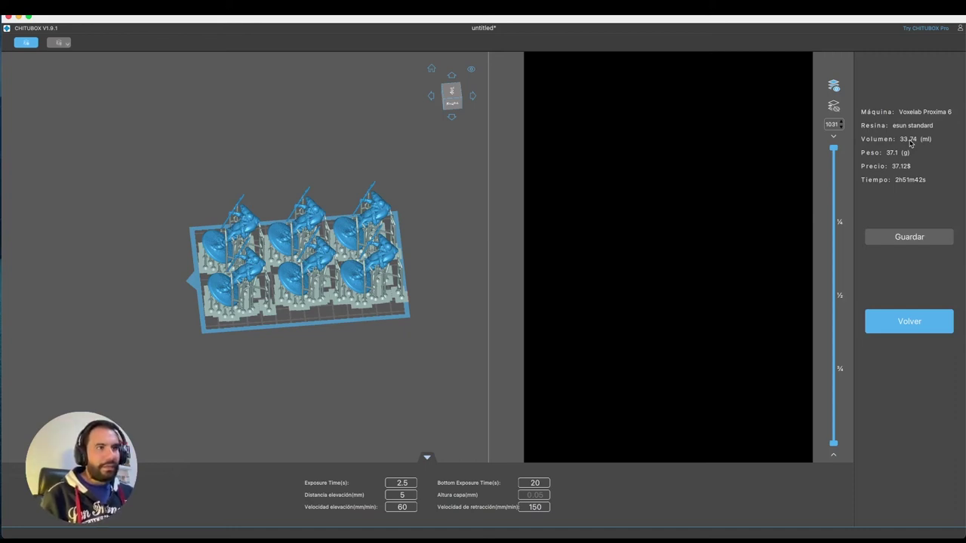
- Save the sliced file as FISHERMAN_MINI in the FISHERMAN MINIATURE folder
click(921, 235)
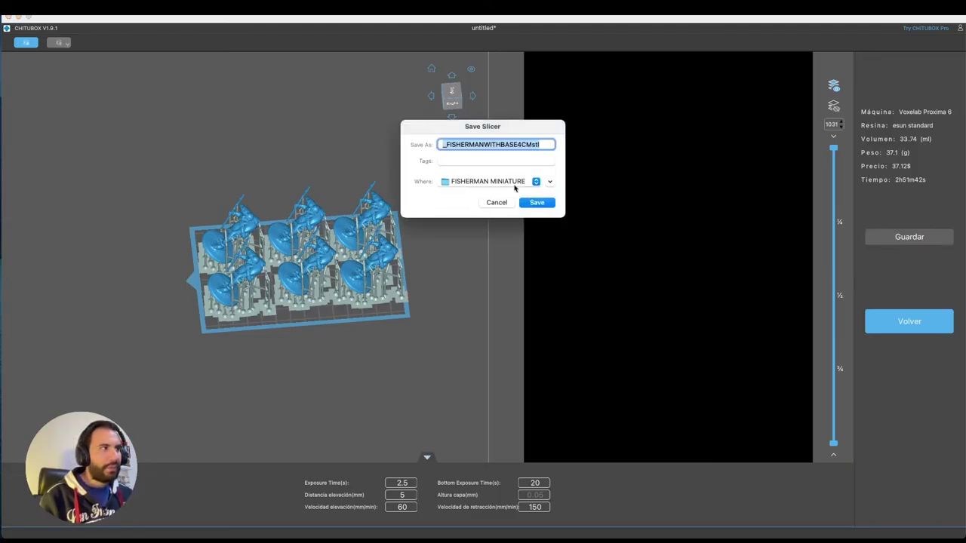
click(500, 144)
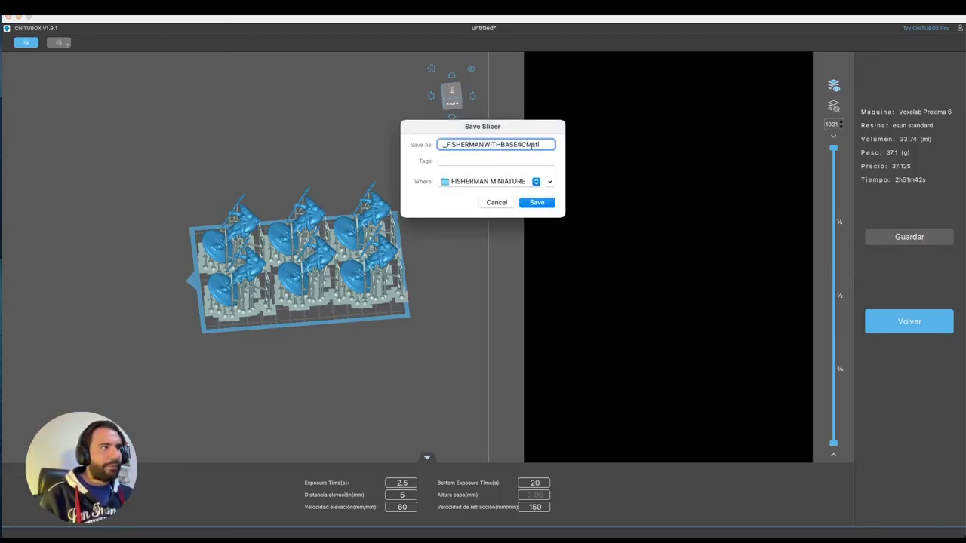
key(Left)
key(Left)
key(Left)
key(Left)
key(shift+Right)
key(shift+Right)
key(shift+Right)
key(shift+Right)
key(Right)
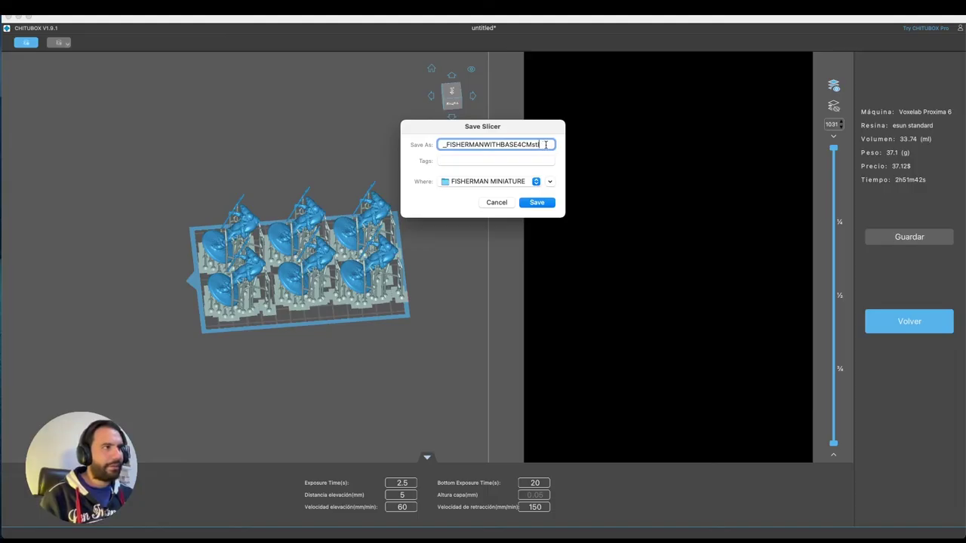
drag(546, 144, 444, 145)
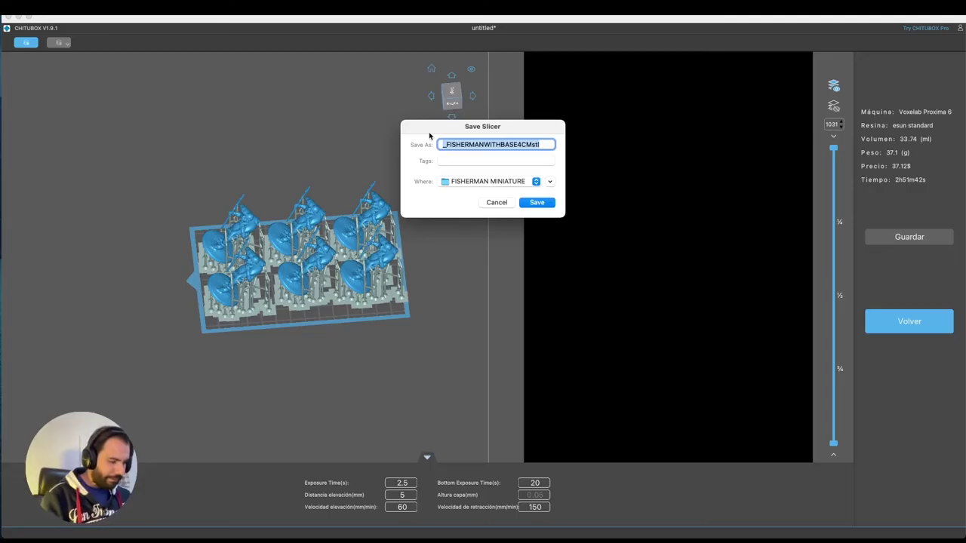
text(FISHERMAN)
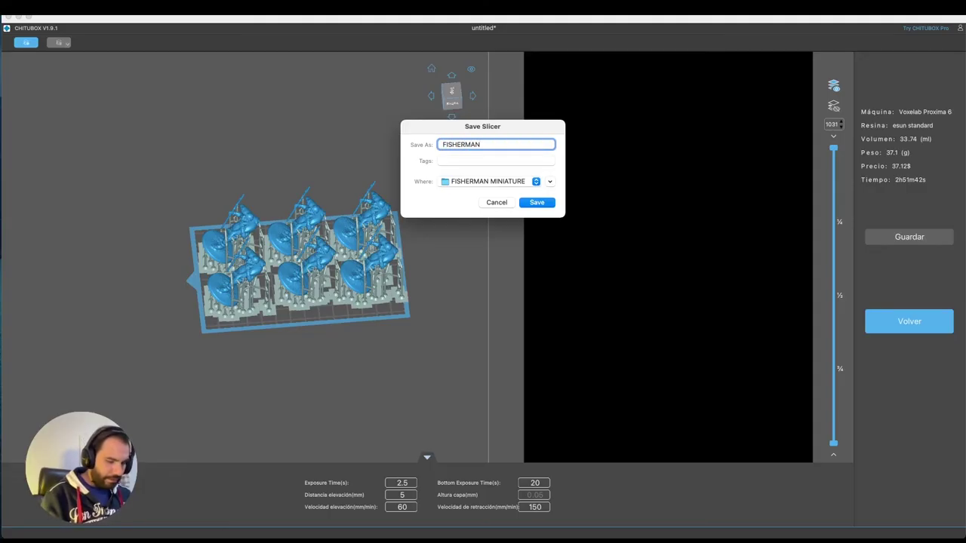
text(_MINI)
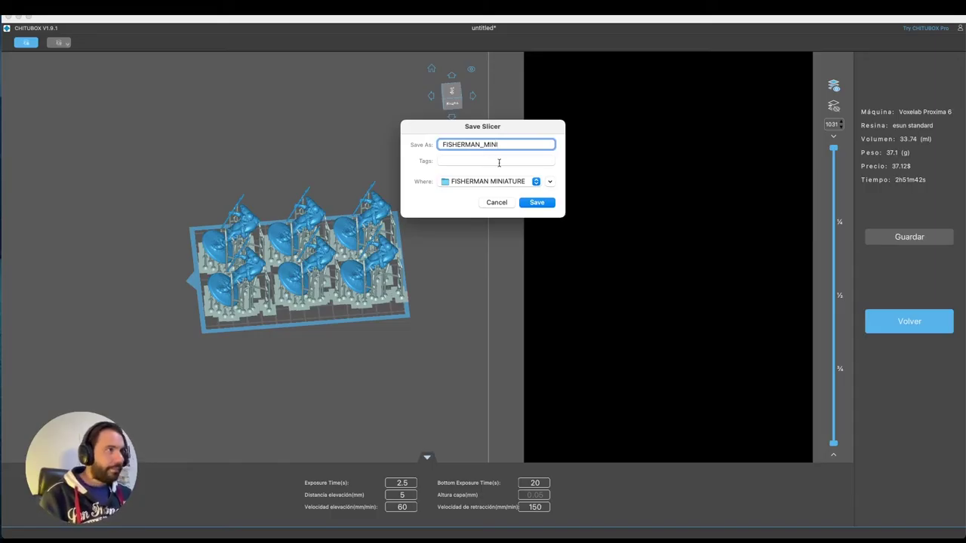
click(544, 203)
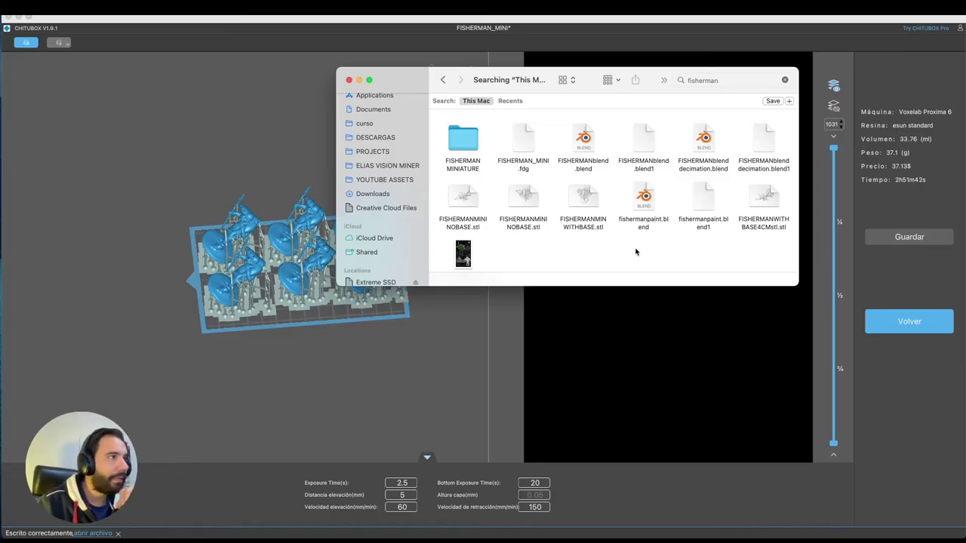
- In Finder, locate FISHERMAN_MINI.fdg among the fisherman files, preview its size and date, and close the window
scroll(651, 249, down, 1)
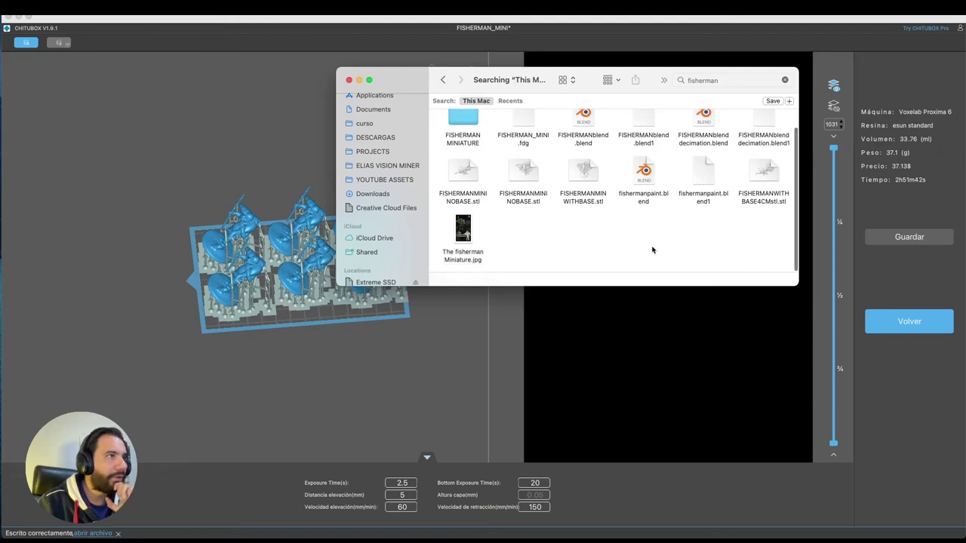
scroll(656, 249, up, 1)
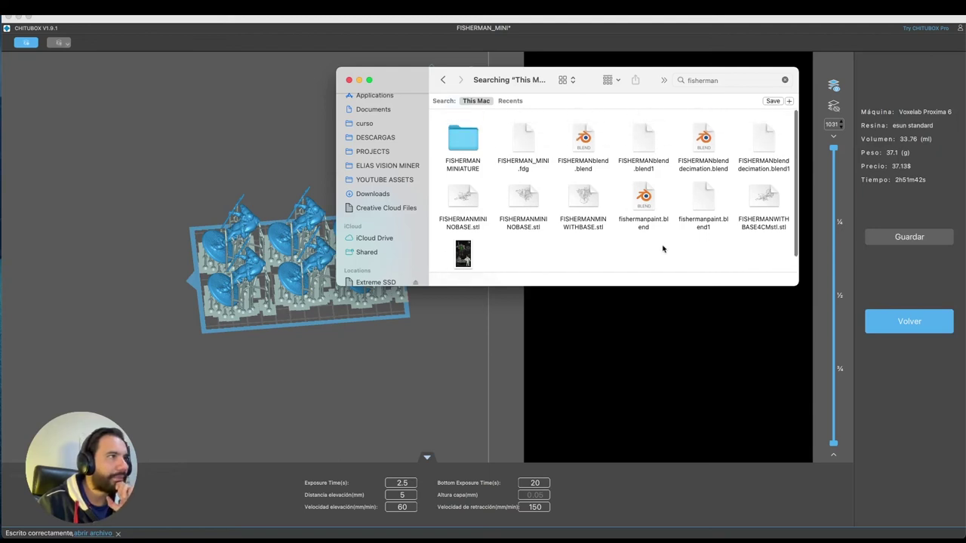
click(524, 151)
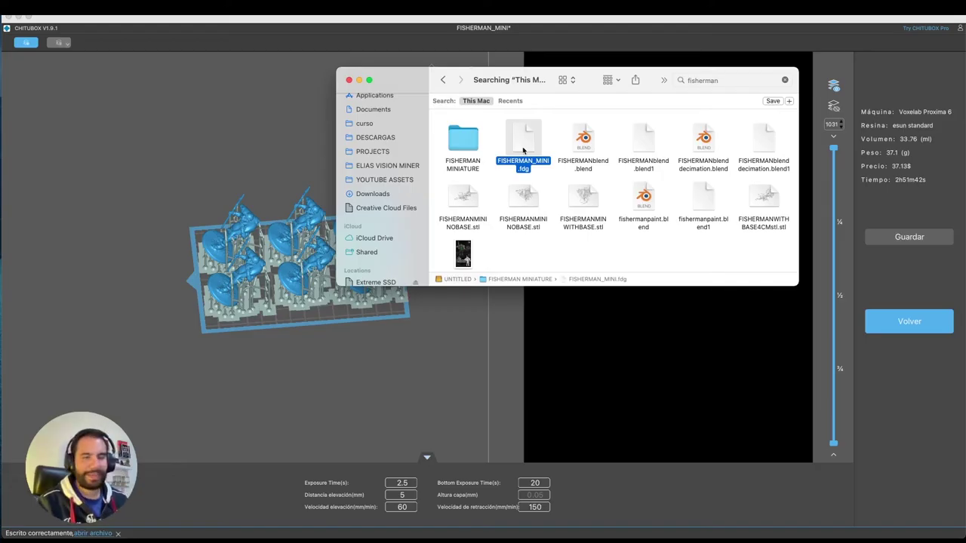
key(space)
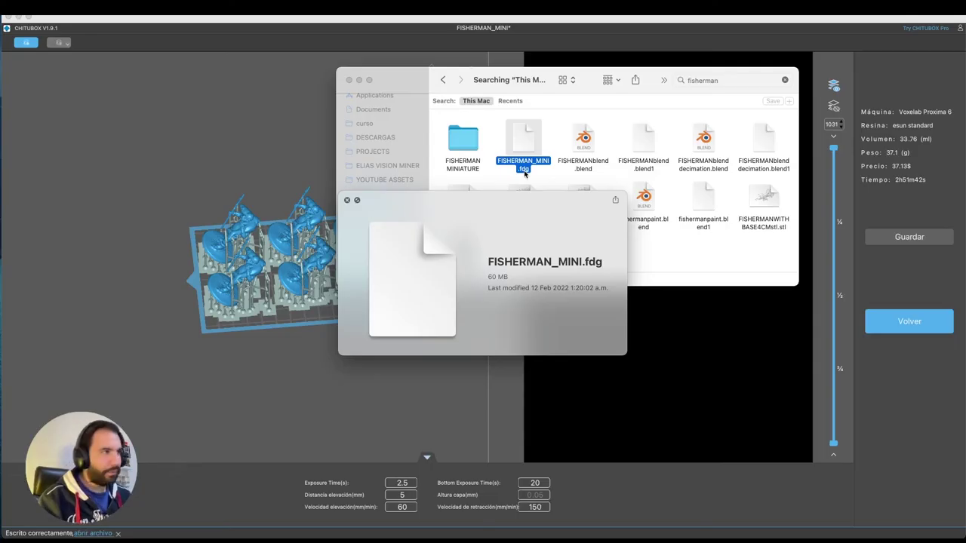
key(space)
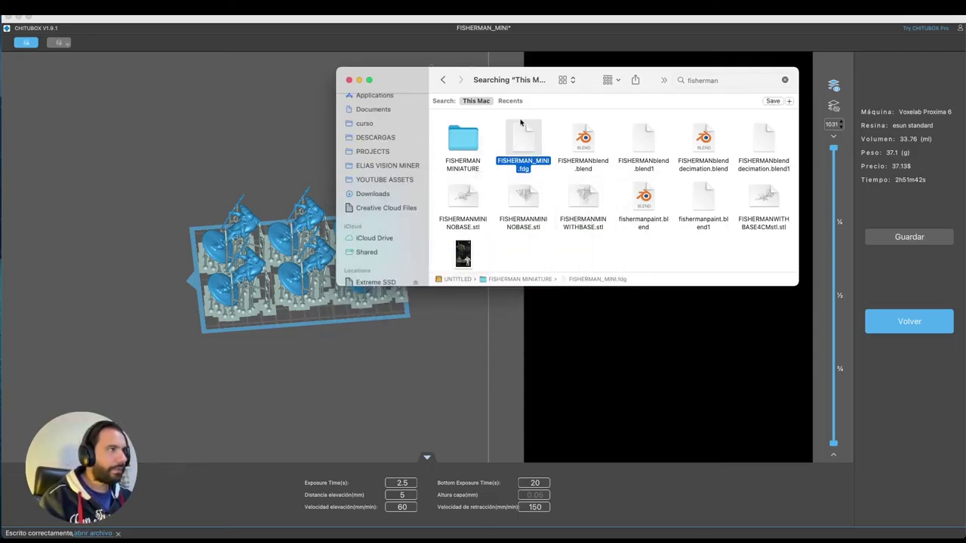
click(349, 80)
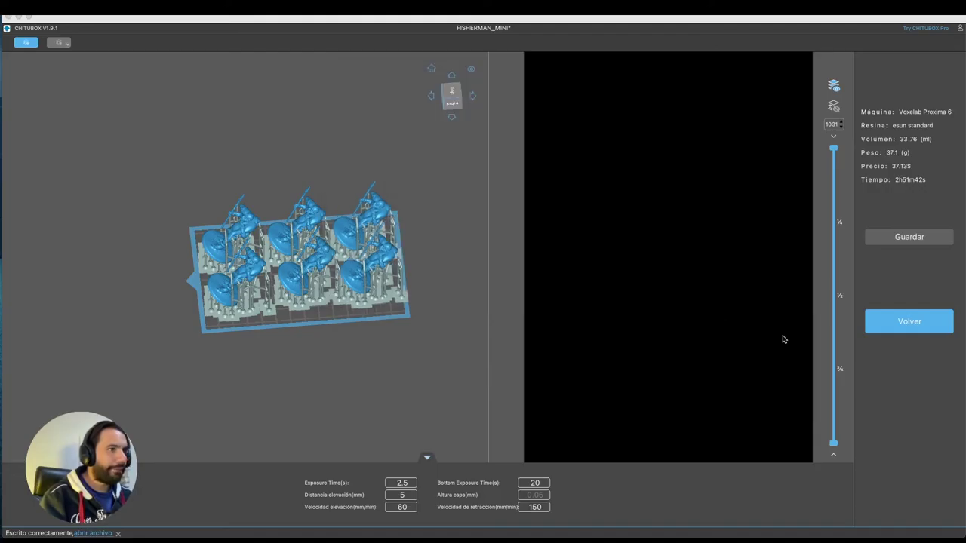
- Return from the slice preview to the plate and view the six fishermen from a lower angle
click(913, 328)
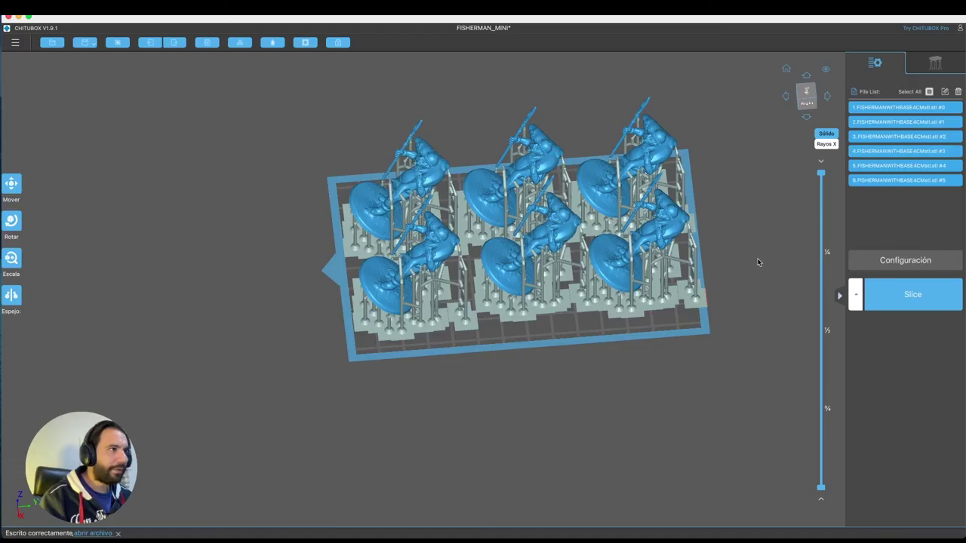
drag(757, 261, 772, 243)
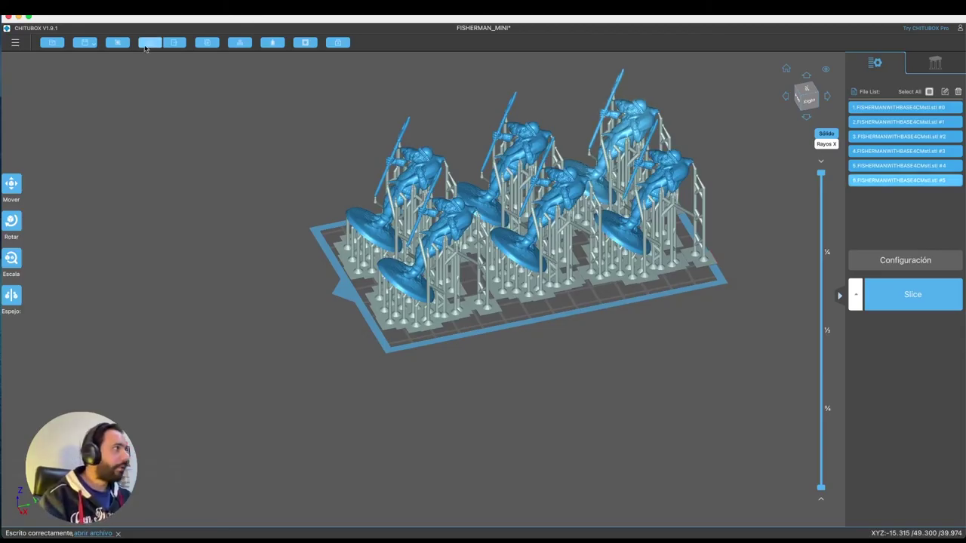
- Save the six supported fishermen as the project FISHERMAN_MINI in the FISHERMAN MINIATURE folder
click(90, 43)
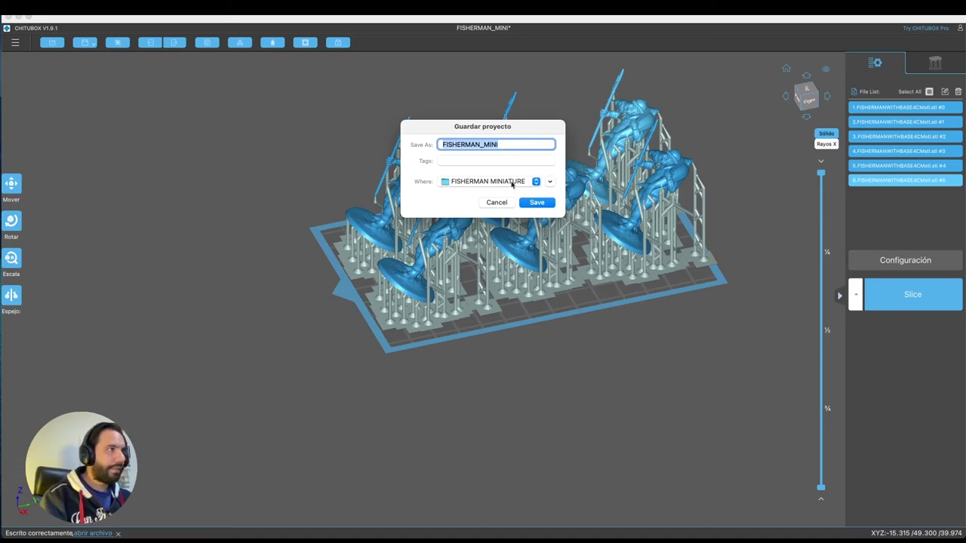
click(536, 202)
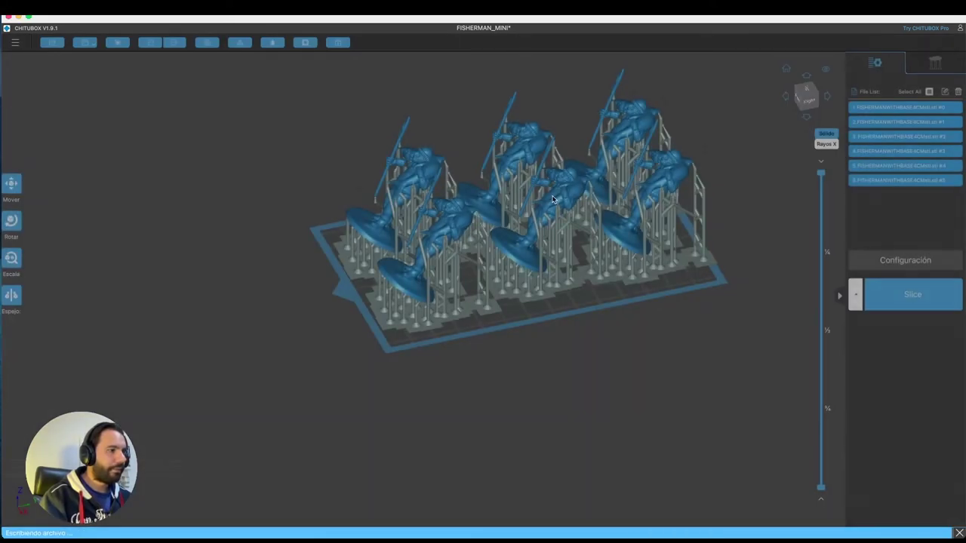
mouse_move(194, 513)
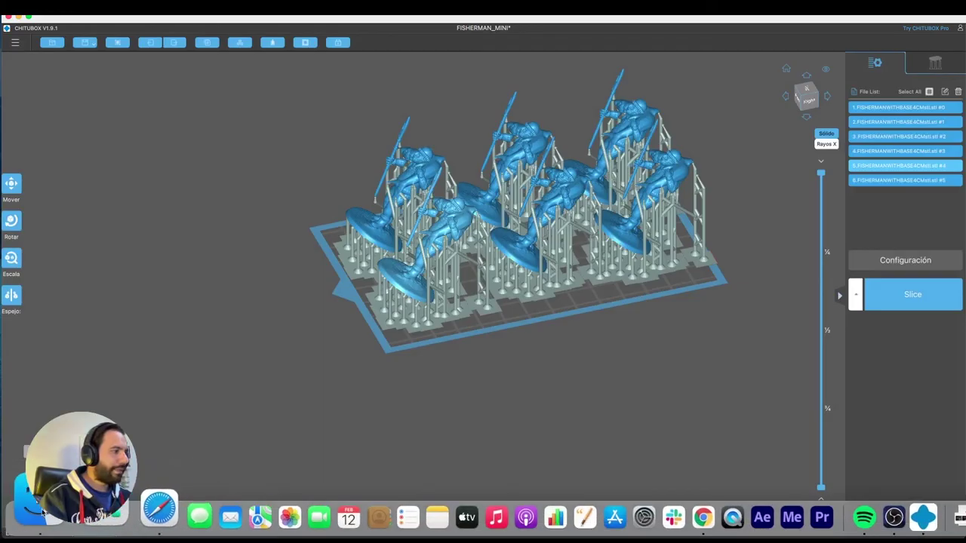
- Open the saved project's location in Finder, preview FISHERMAN_MINI.chitubox, and return to the plate
click(92, 534)
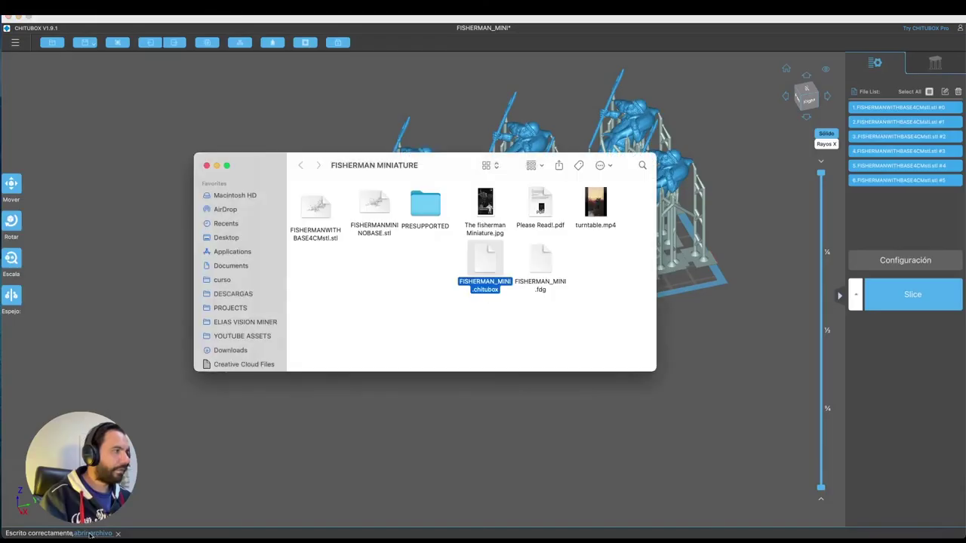
click(486, 310)
click(480, 267)
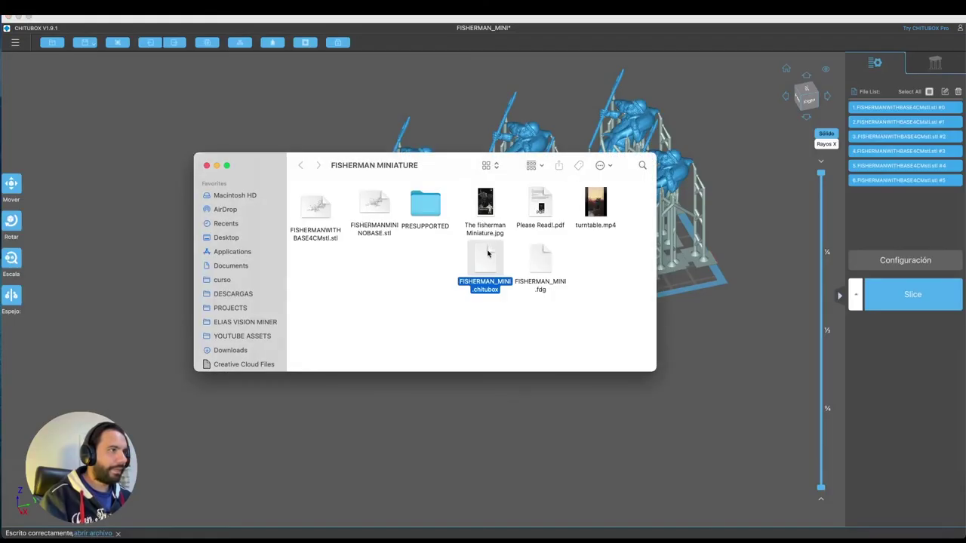
key(space)
key(space)
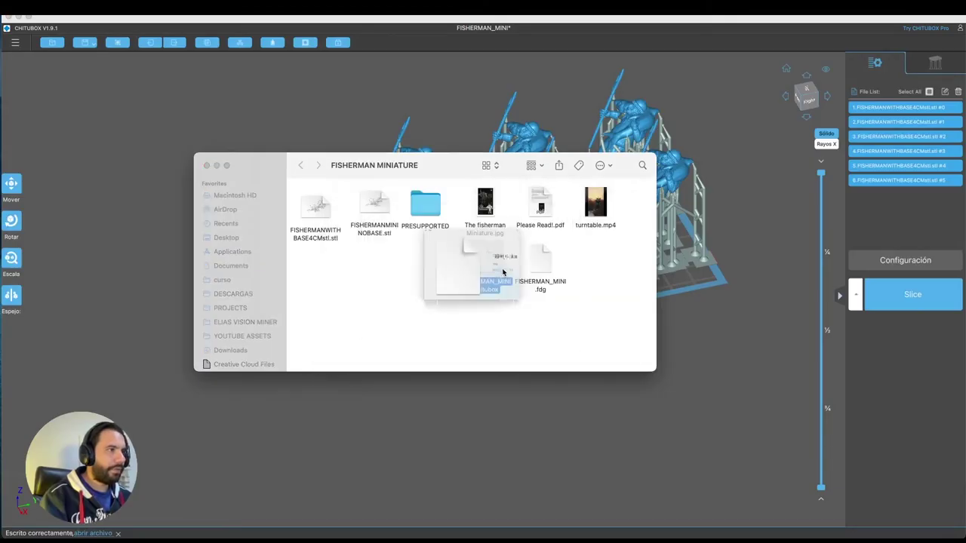
click(778, 263)
- Delete all six fishermen, then reopen FISHERMAN_MINI.chitubox using the CHITUBOX project (*.chitubox) file type
click(958, 91)
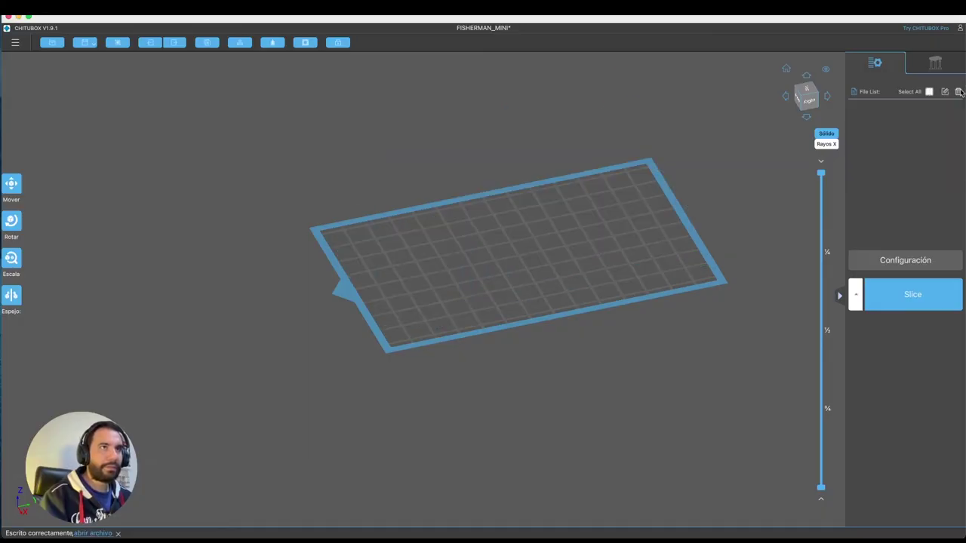
click(53, 44)
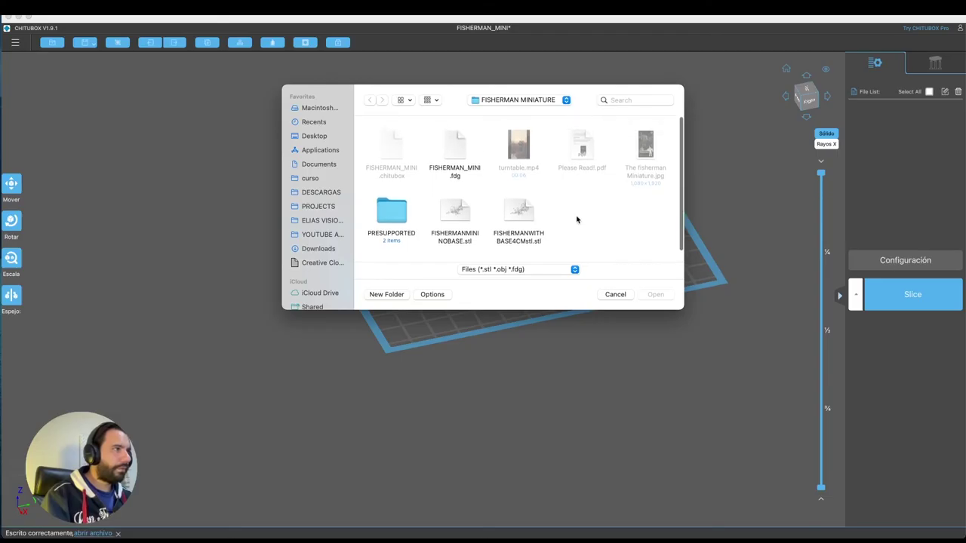
scroll(576, 204, down, 2)
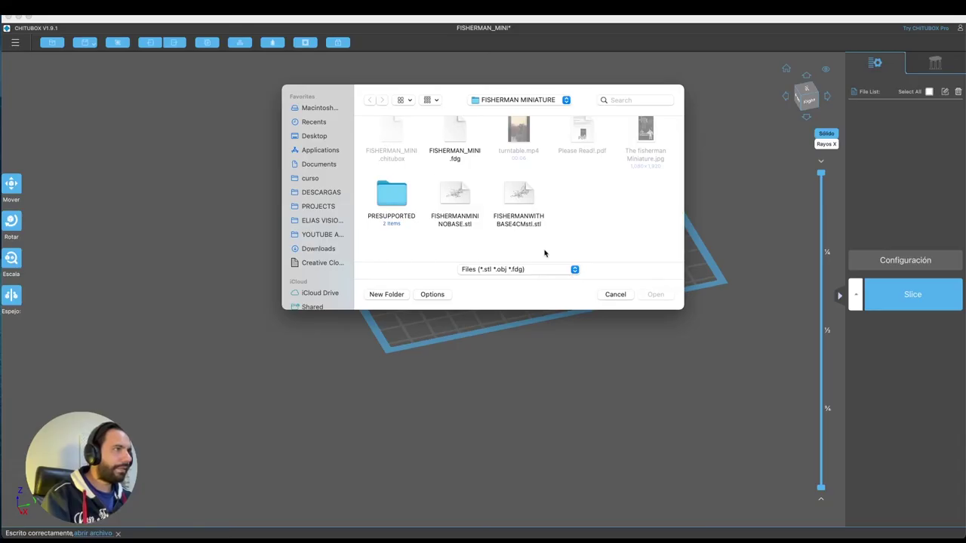
click(531, 269)
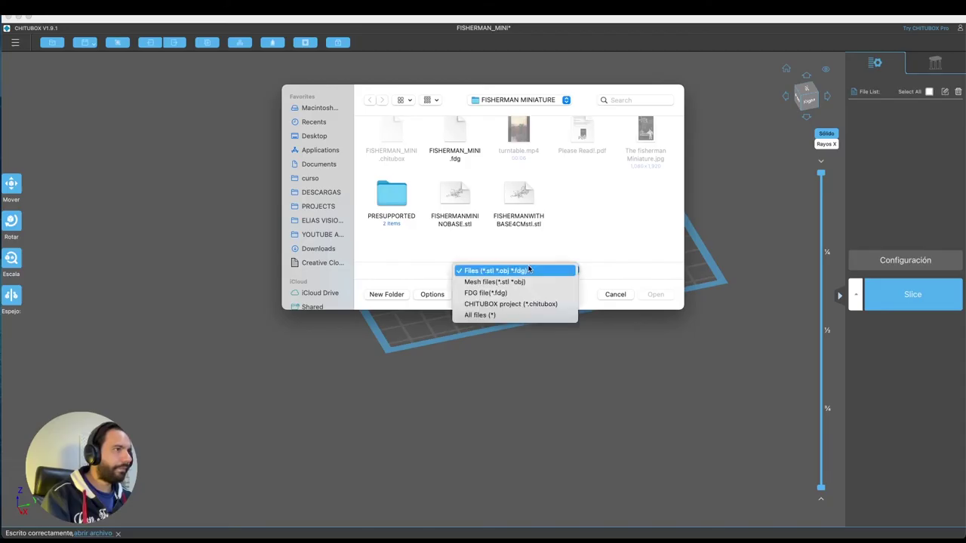
click(523, 304)
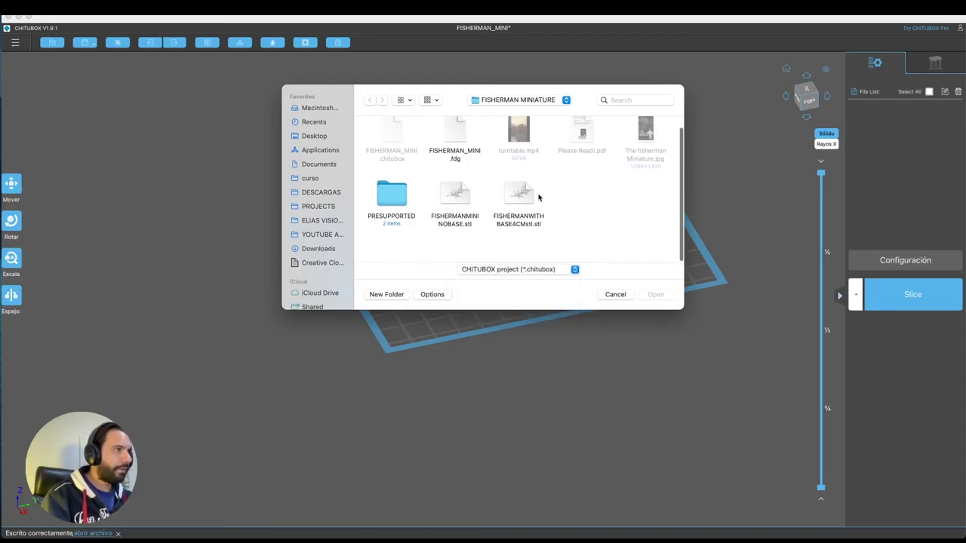
scroll(528, 234, up, 1)
click(387, 148)
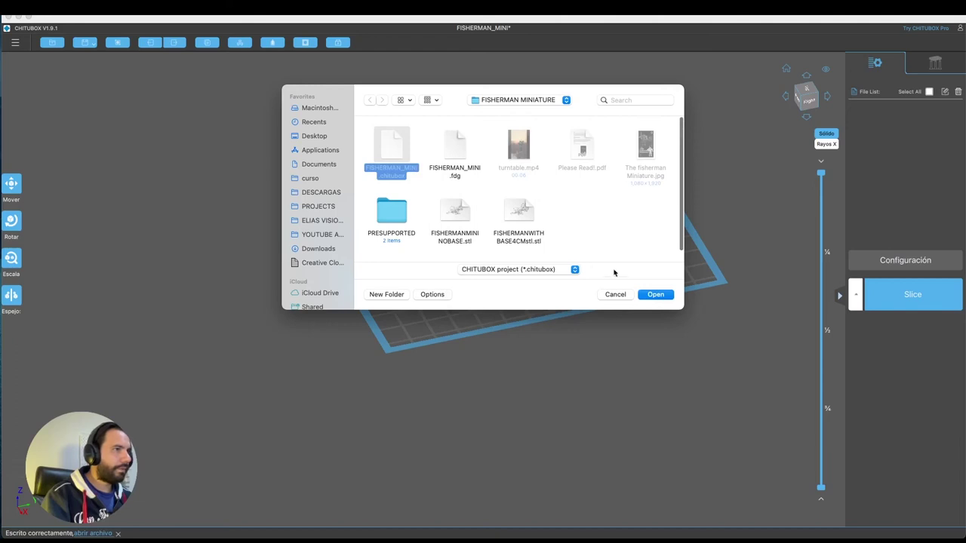
click(655, 294)
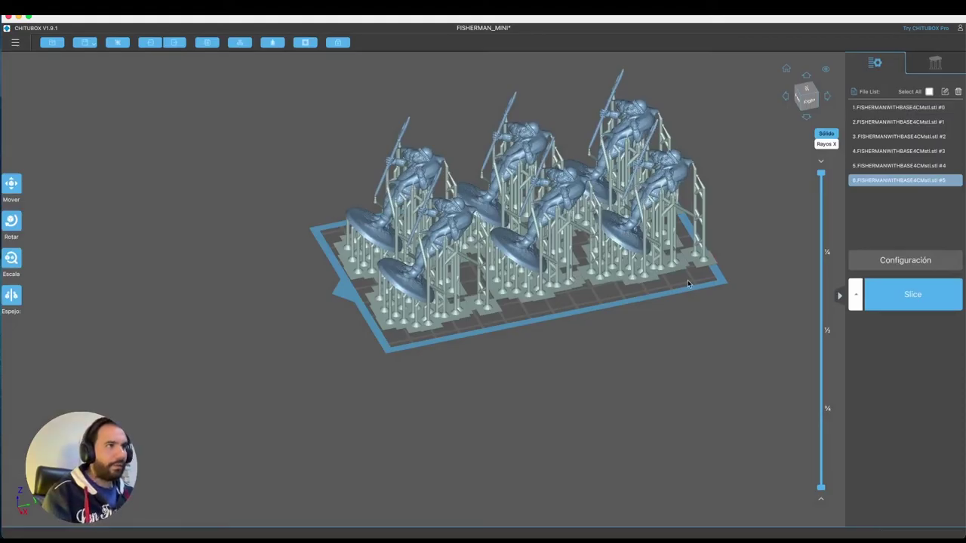
- Inspect the reloaded fishermen from several angles, selecting model #0 and then model #5 individually
drag(738, 198, 673, 214)
click(673, 214)
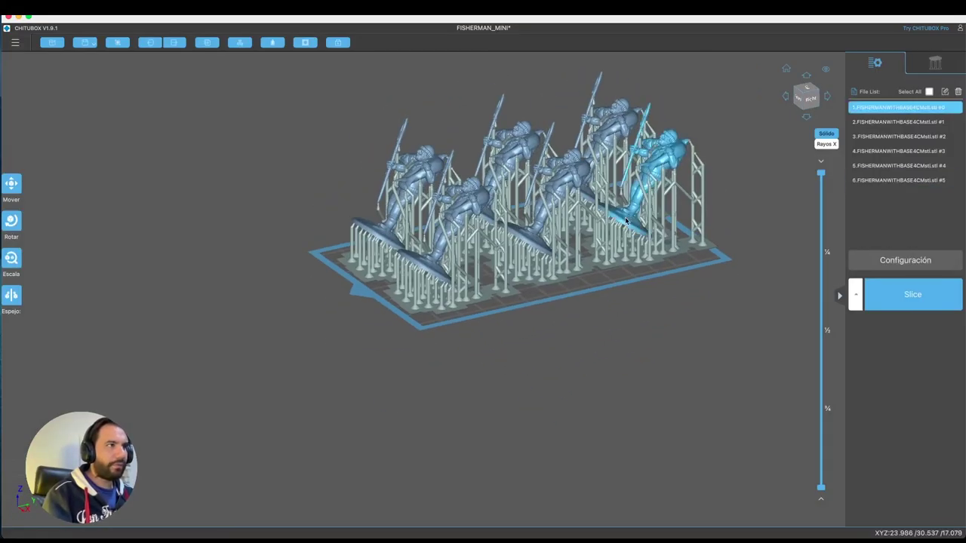
drag(760, 201, 898, 195)
click(898, 178)
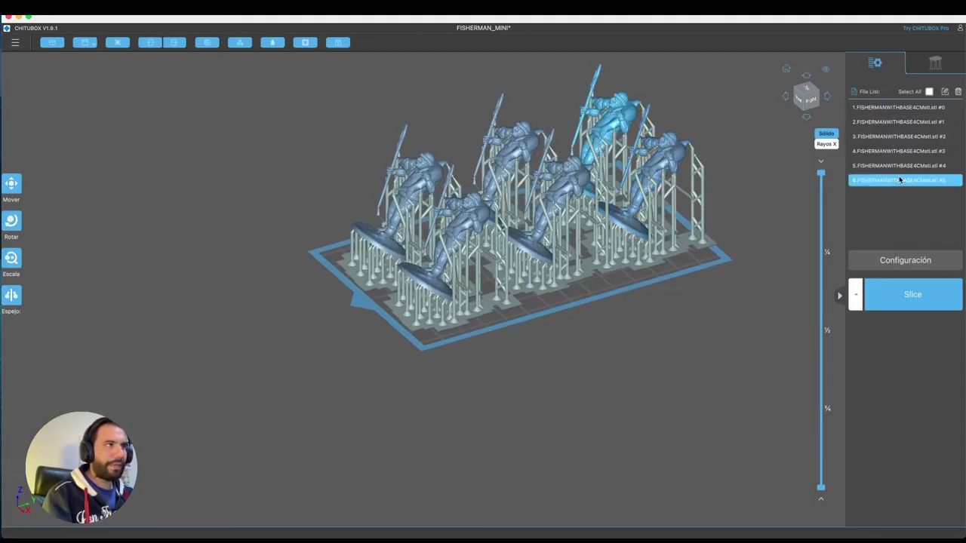
drag(731, 194, 711, 179)
- Delete the outermost tall supports beneath the fish on fisherman #5 and inspect the remaining supports from other sides
click(933, 67)
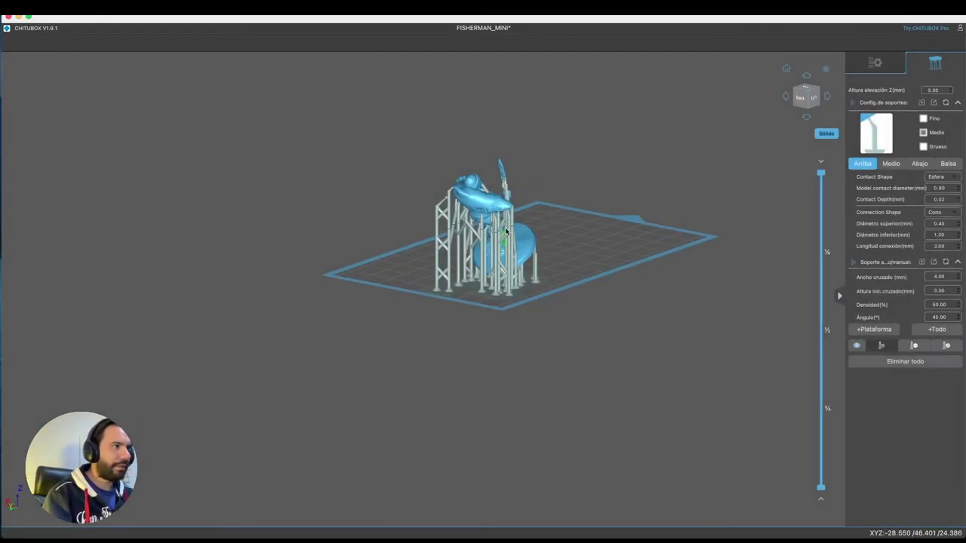
scroll(457, 283, up, 5)
scroll(458, 283, up, 2)
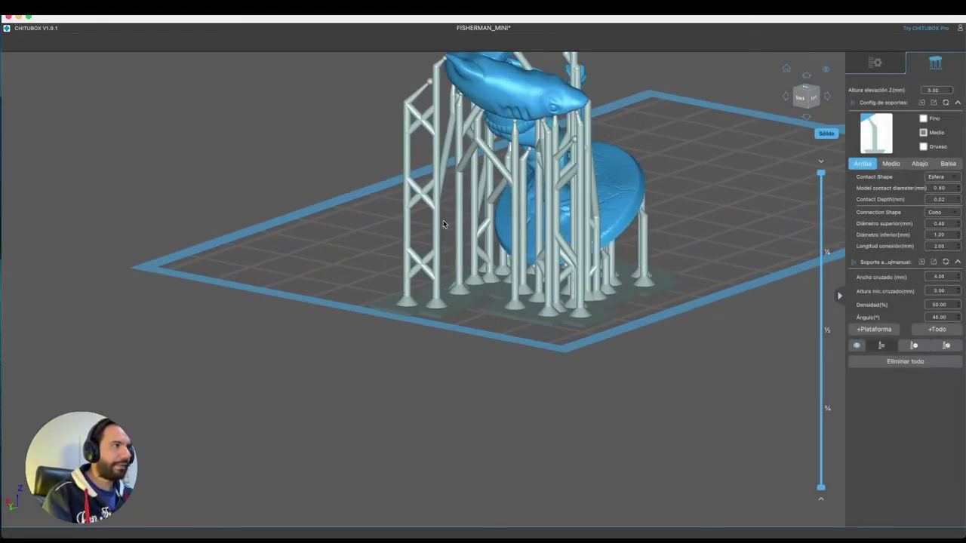
click(912, 345)
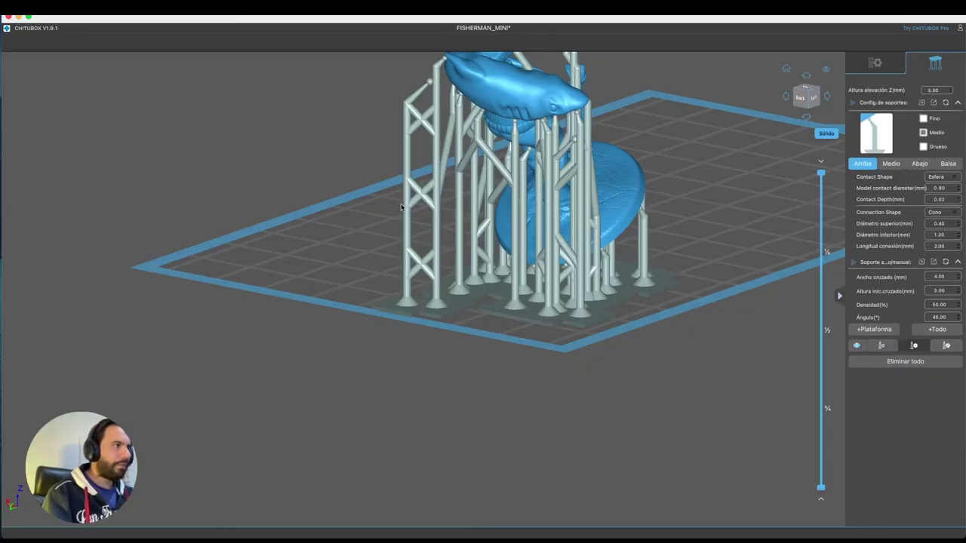
click(437, 203)
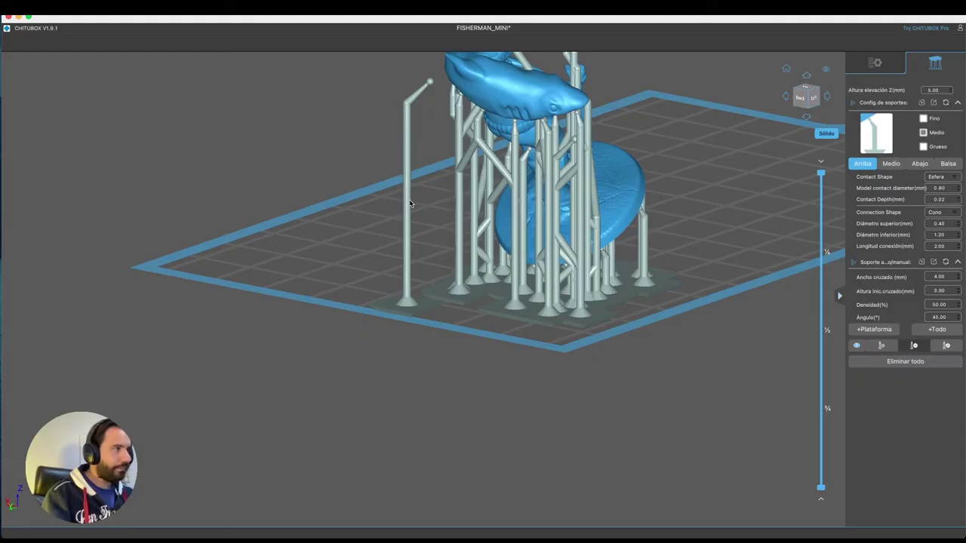
click(409, 202)
click(459, 198)
scroll(675, 197, down, 3)
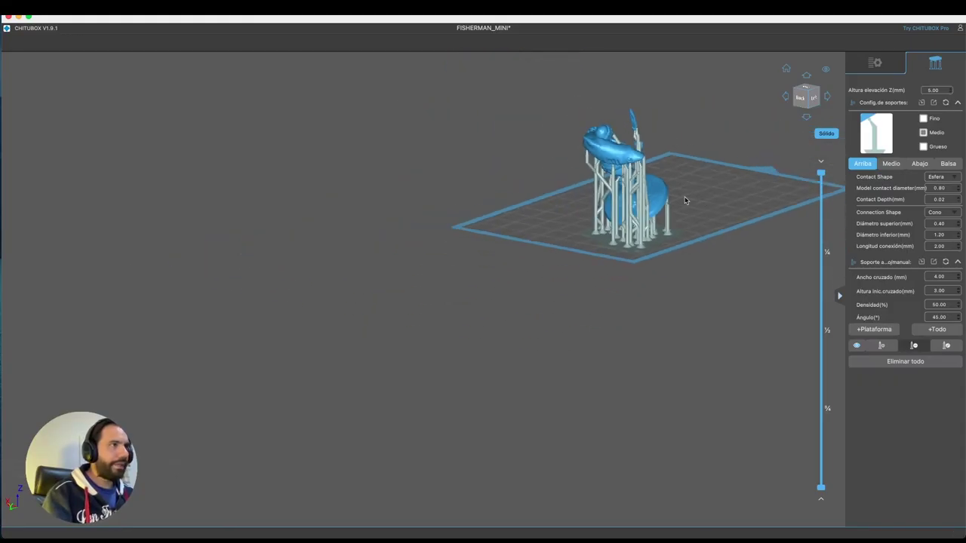
right_drag(685, 196, 609, 203)
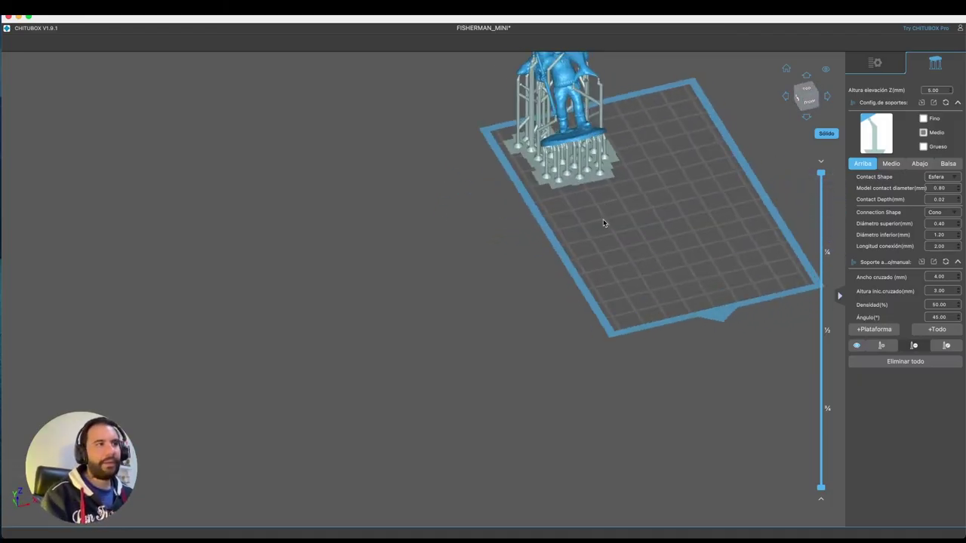
right_drag(602, 219, 723, 180)
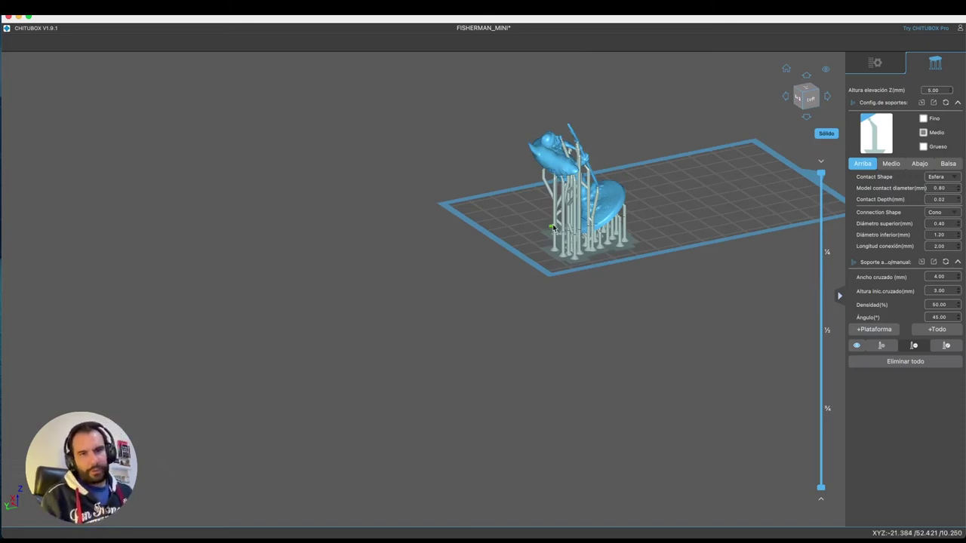
- Return to the model list, select all six fishermen and delete them from the plate
click(879, 64)
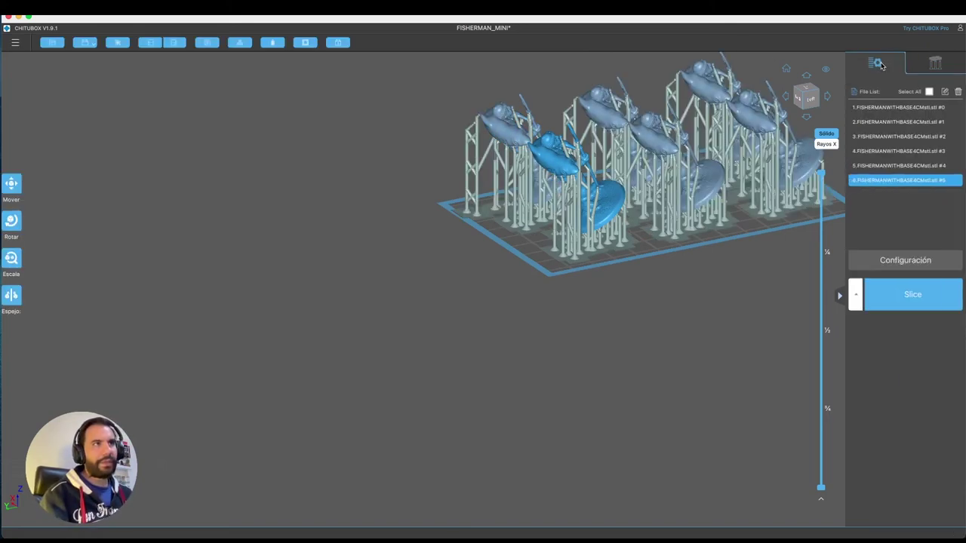
click(929, 91)
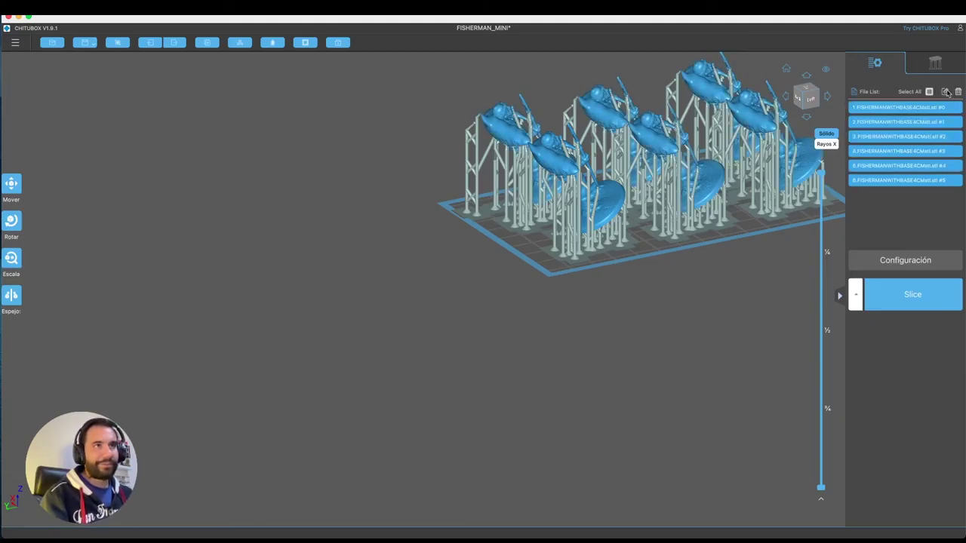
click(957, 91)
drag(621, 241, 508, 248)
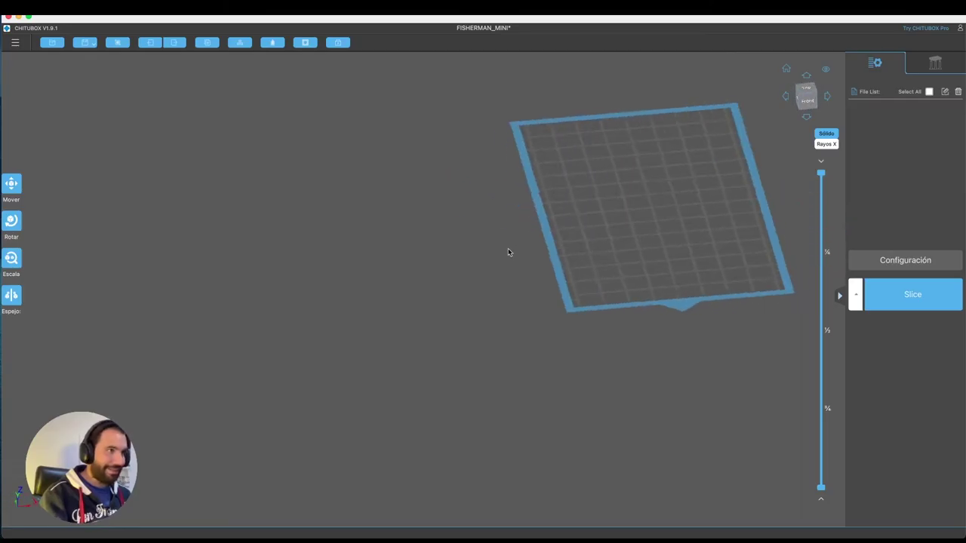
drag(677, 201, 632, 253)
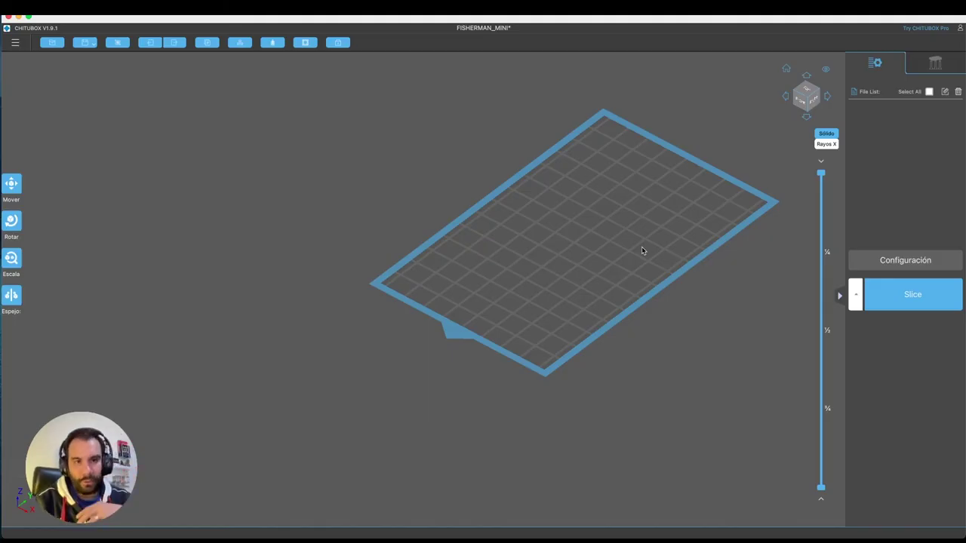
- Switch to CHITUBOX Pro and examine the two AOMAF001_Yana_Wolkowa part frames and their supports from several angles
mouse_move(533, 528)
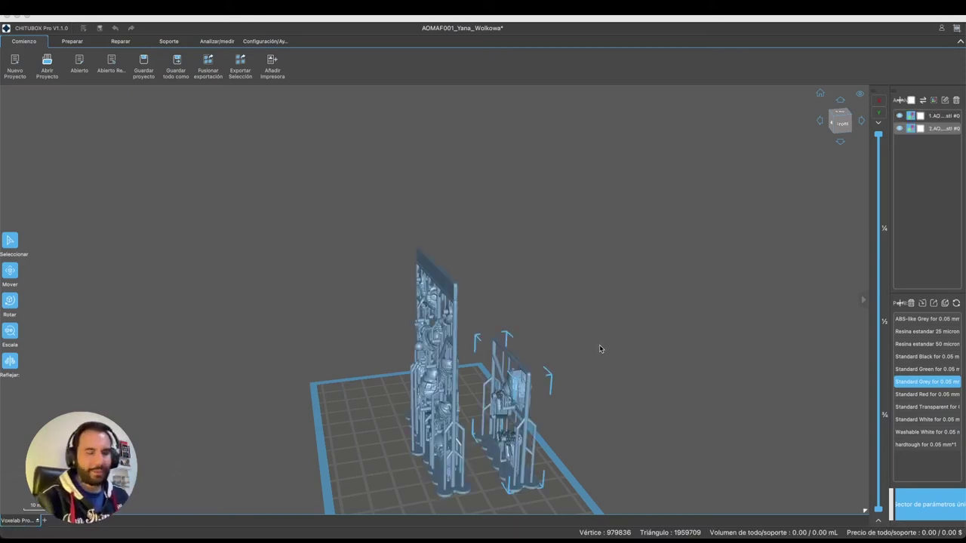
drag(597, 351, 633, 300)
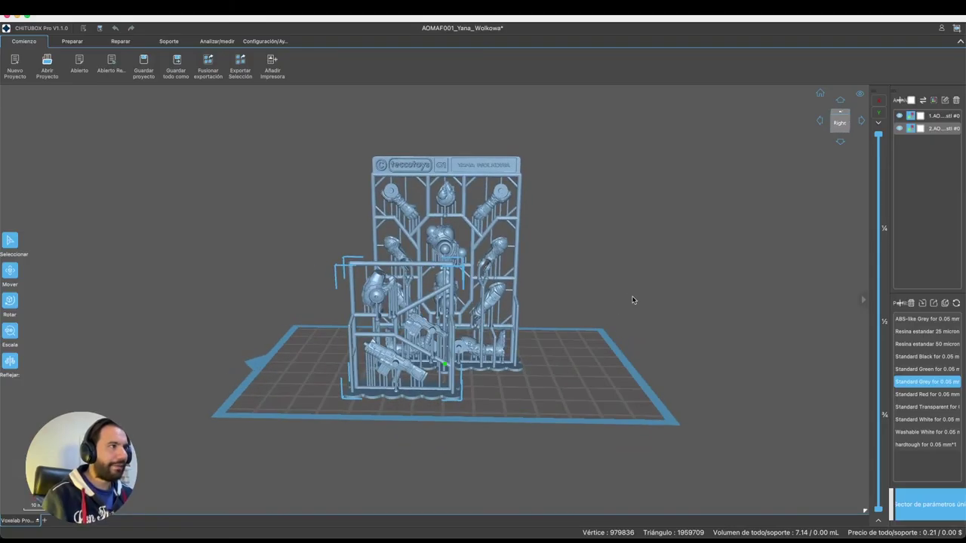
scroll(504, 169, up, 3)
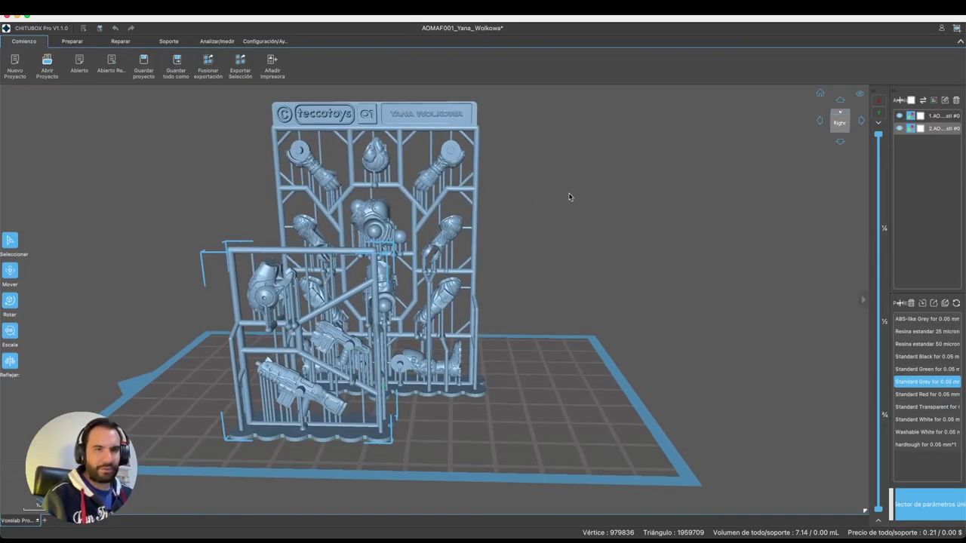
scroll(578, 198, down, 2)
drag(587, 199, 611, 254)
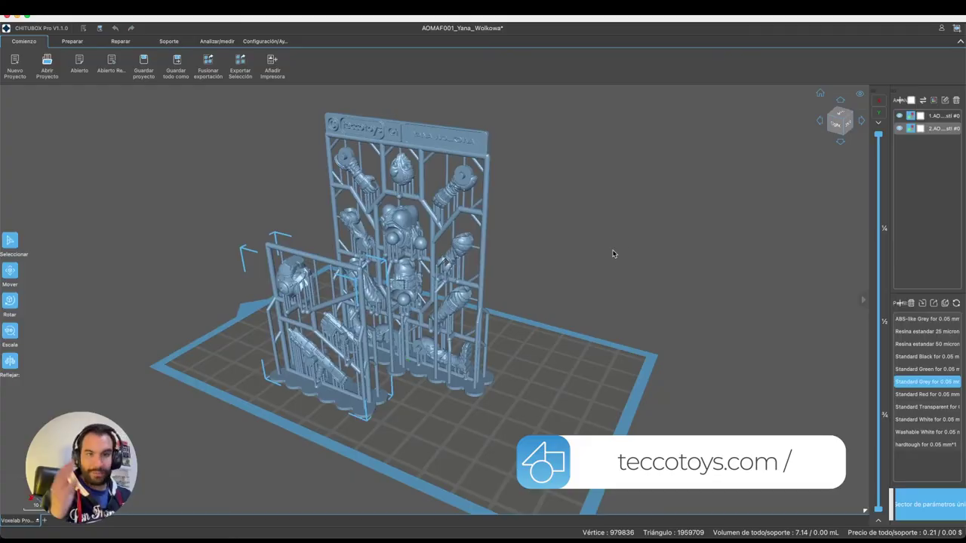
drag(578, 259, 548, 301)
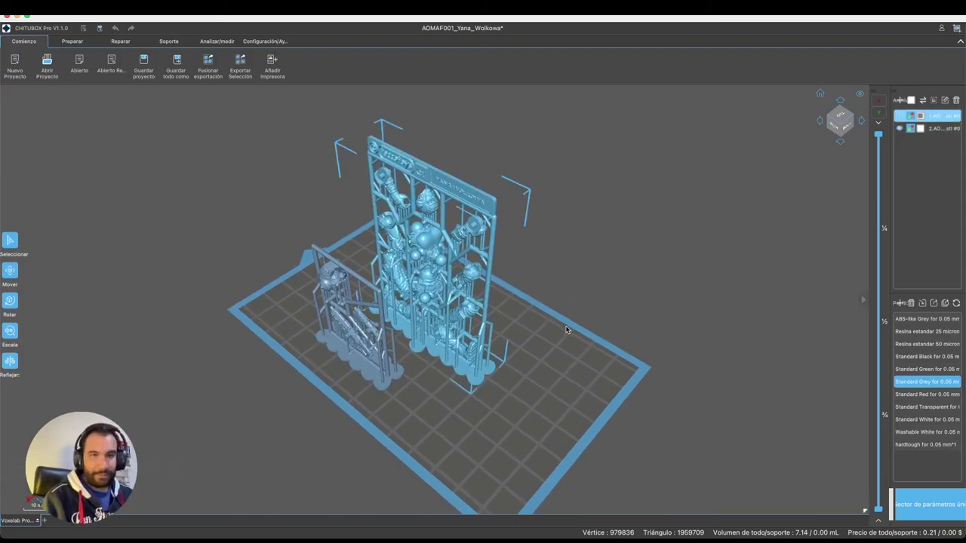
drag(450, 311, 602, 313)
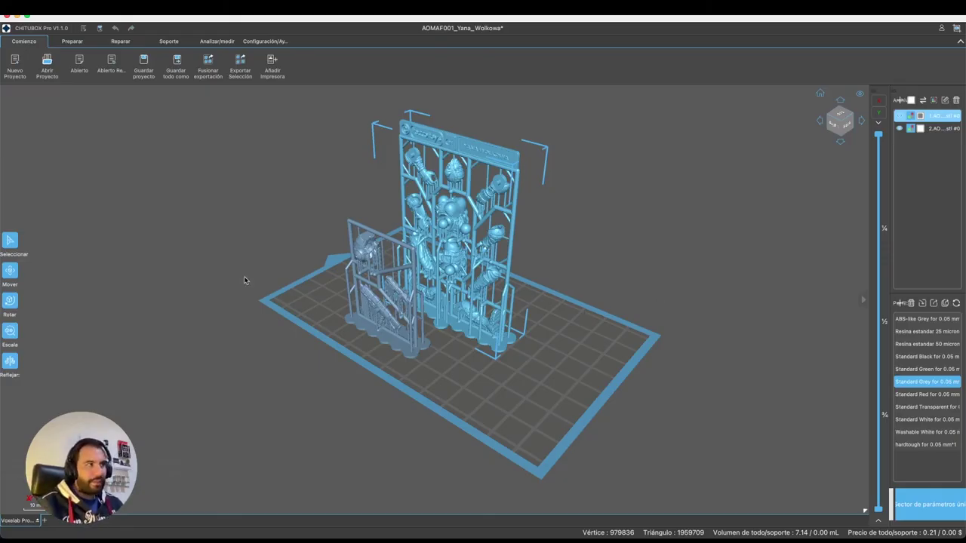
click(380, 292)
drag(588, 293, 555, 261)
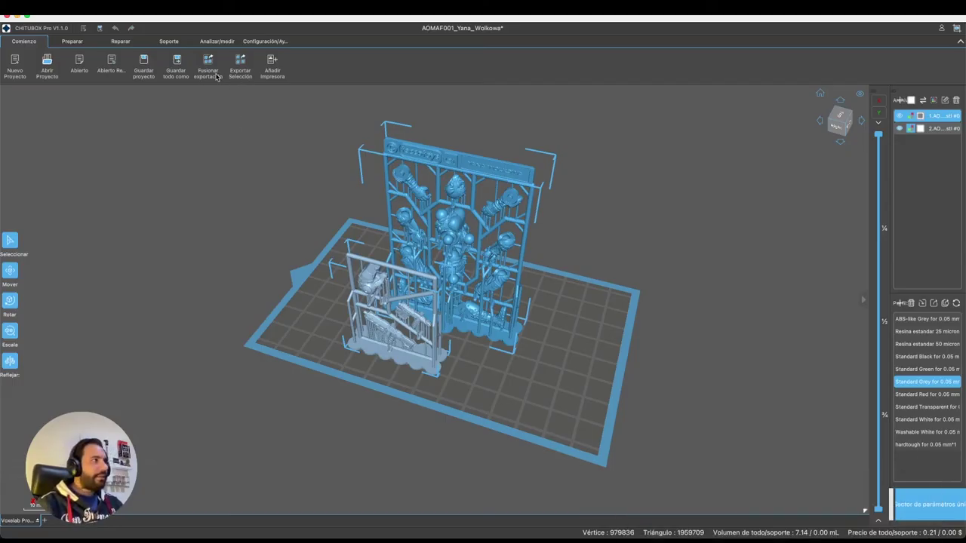
right_drag(657, 239, 596, 220)
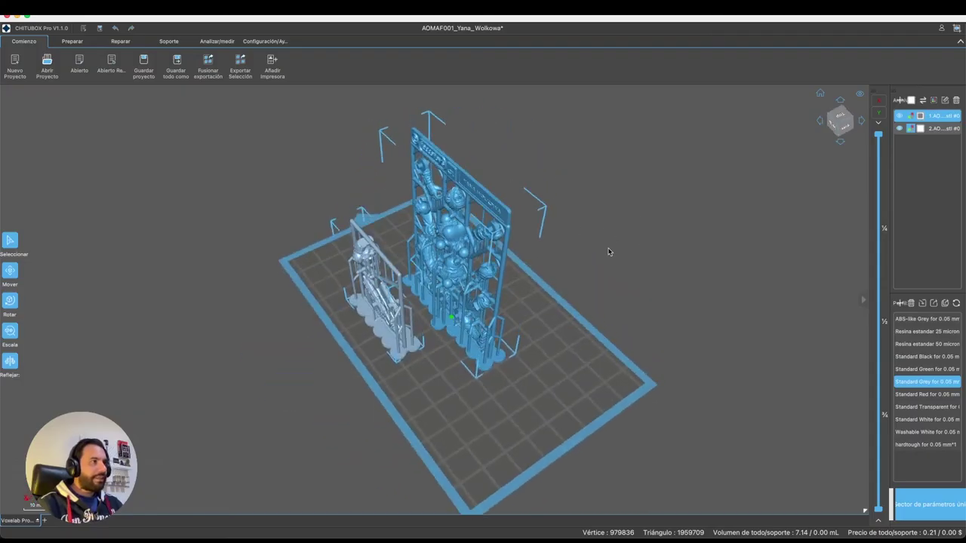
shift+click(919, 130)
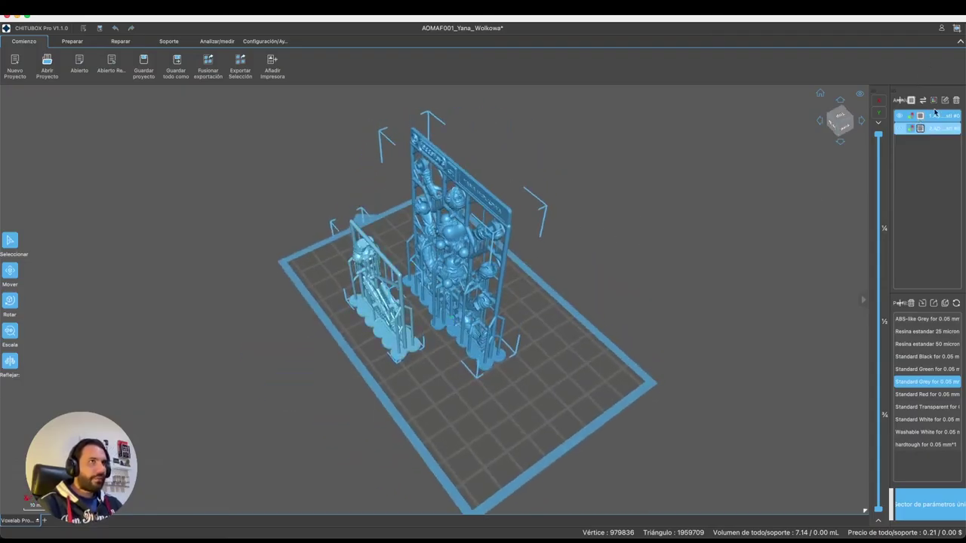
click(912, 100)
right_drag(456, 276, 338, 326)
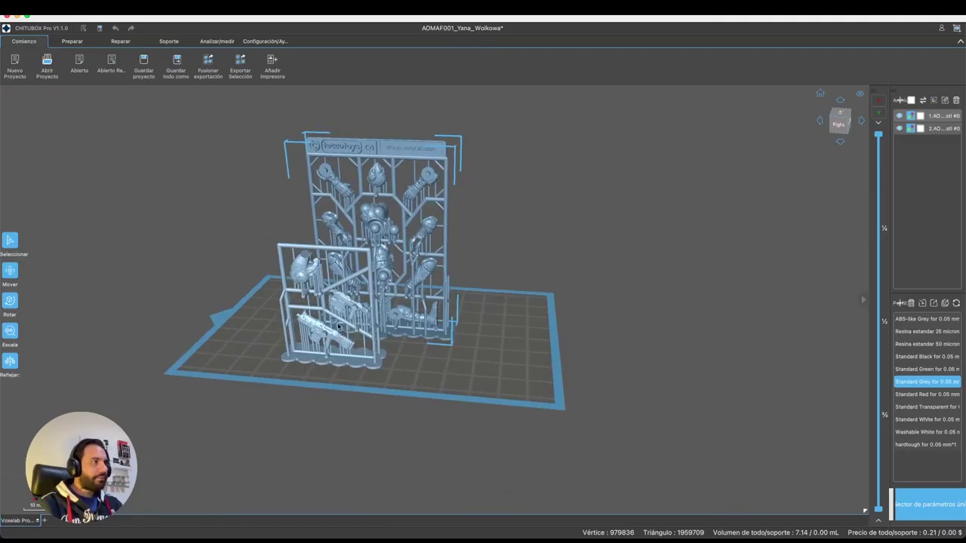
- Select both frames, open the merged export to a single STL file, and cancel it
click(922, 116)
shift+click(922, 128)
right_drag(598, 156, 504, 292)
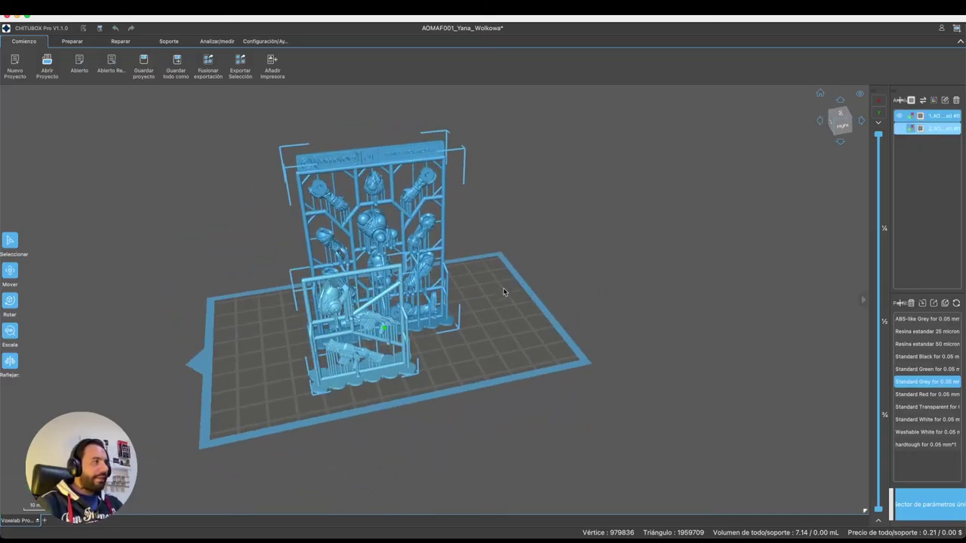
click(208, 68)
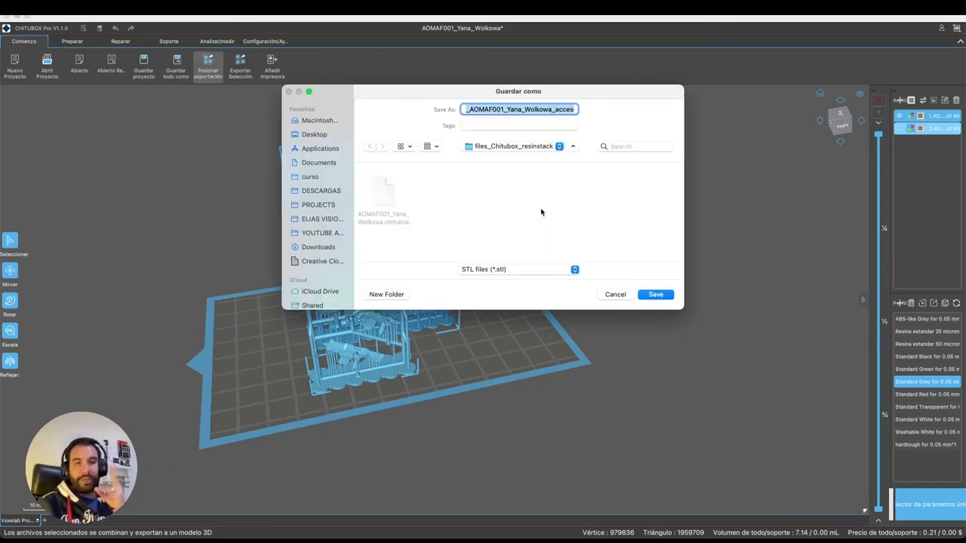
click(623, 295)
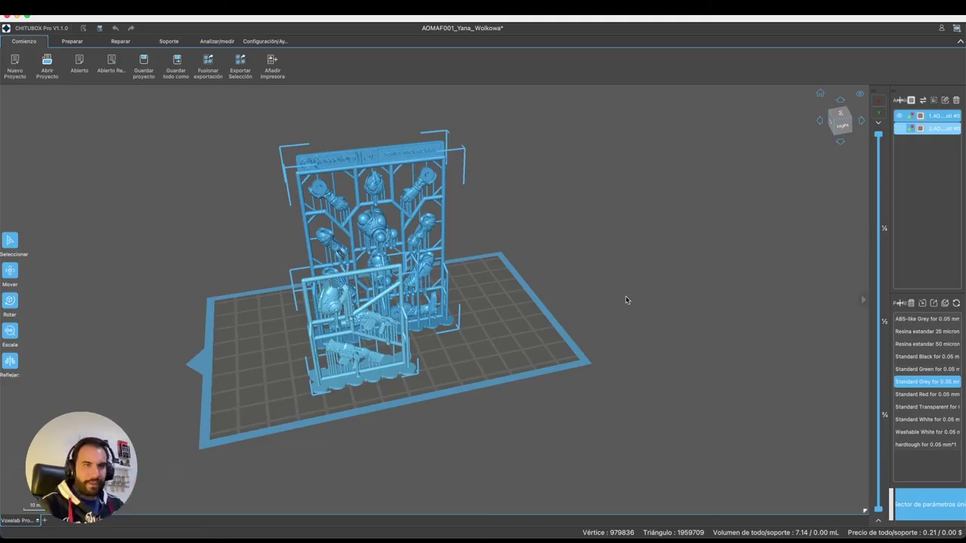
click(550, 217)
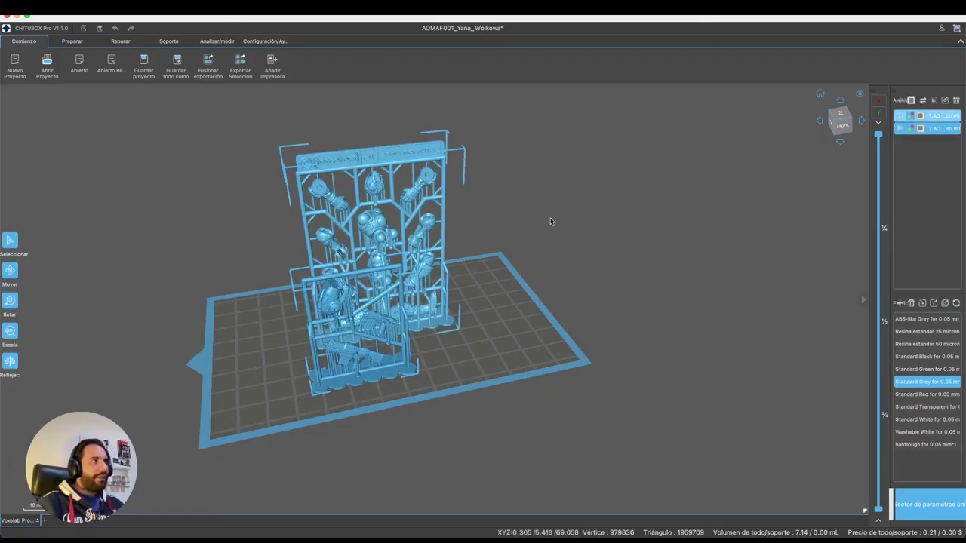
- Select only the large frame, open the export of the selection as an STL file, and cancel it
click(936, 115)
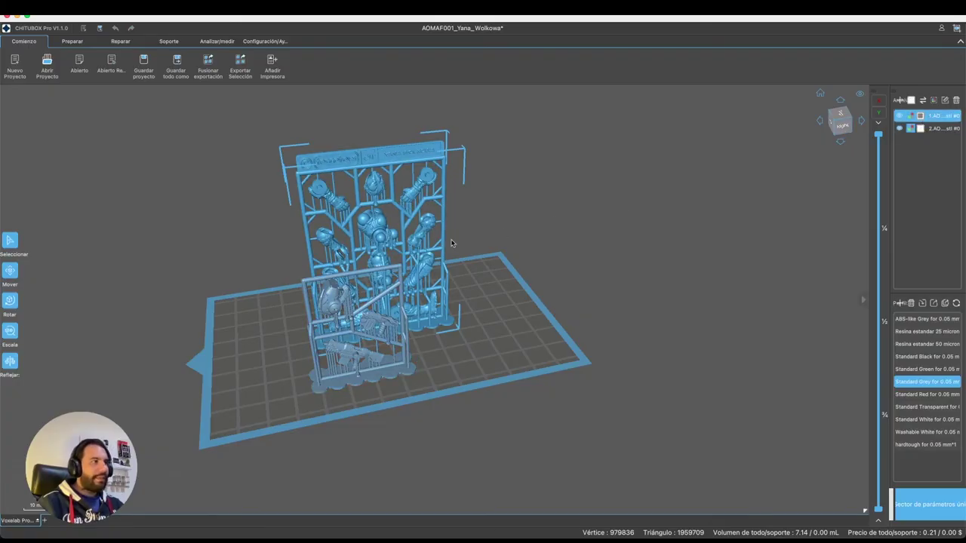
right_drag(567, 216, 503, 222)
click(240, 68)
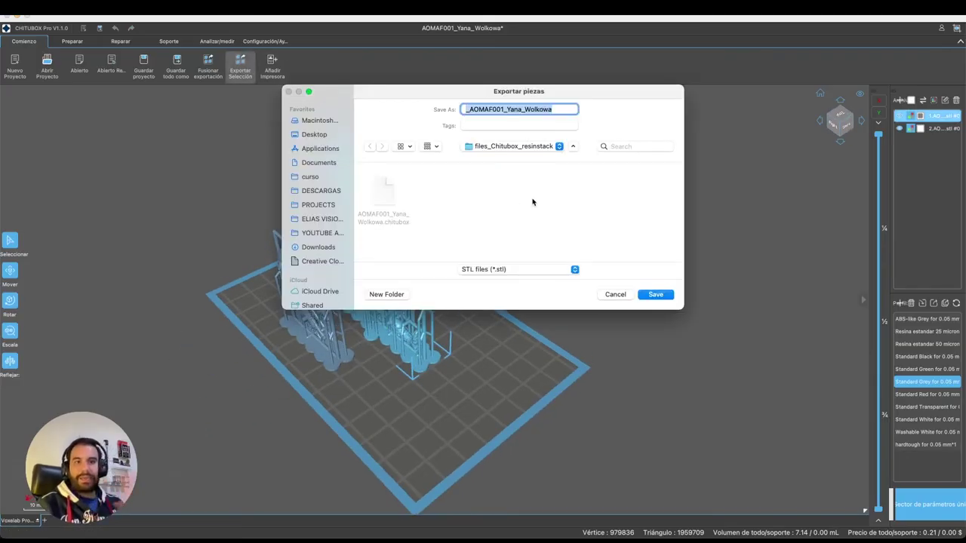
click(612, 294)
right_drag(611, 295, 679, 290)
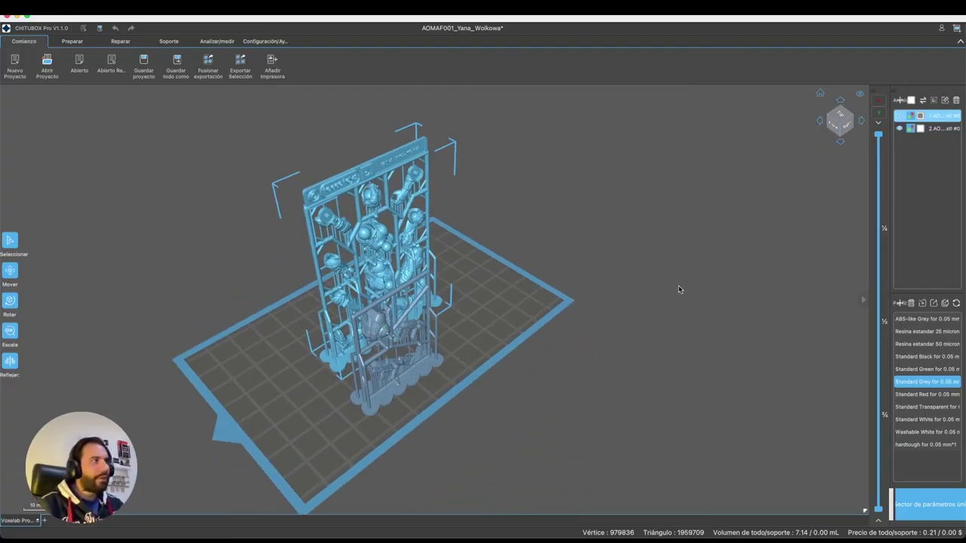
right_drag(579, 269, 528, 241)
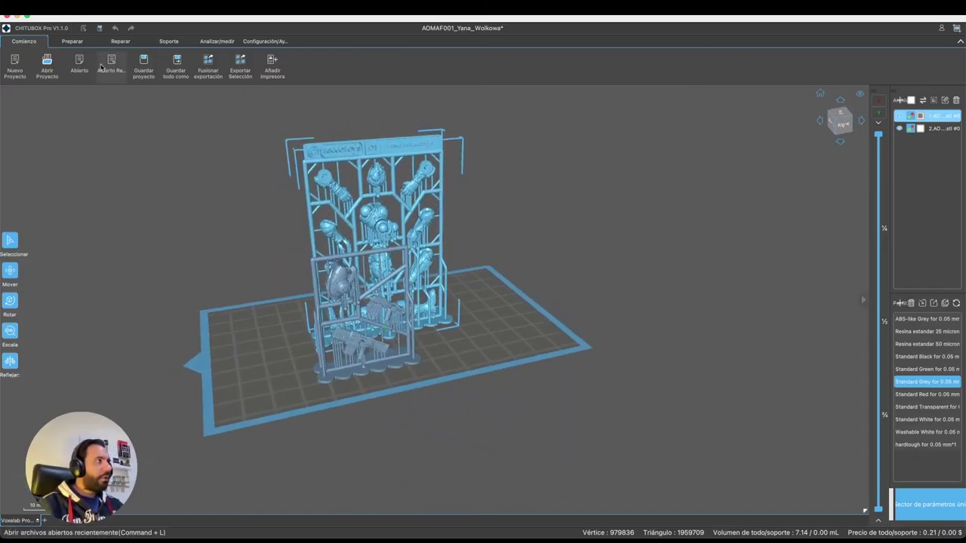
right_drag(343, 237, 496, 134)
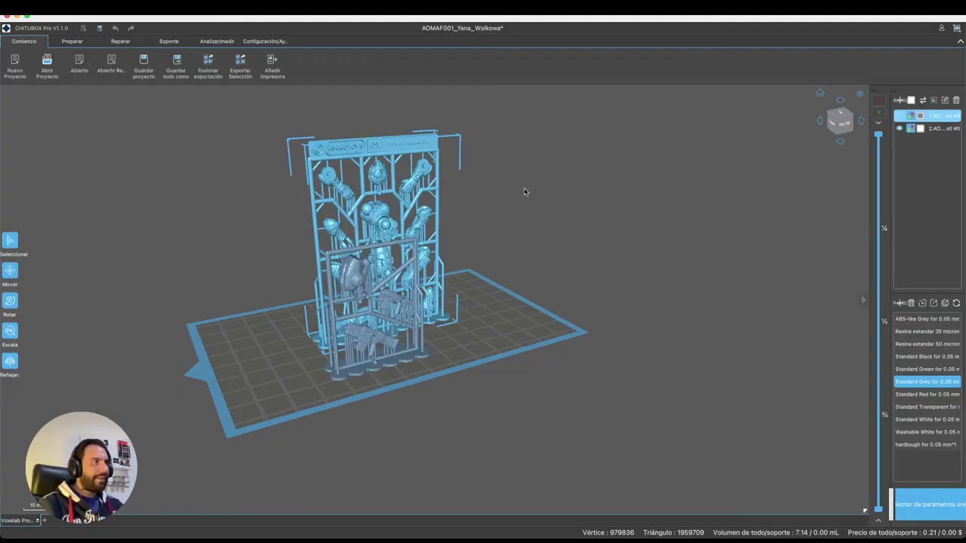
right_drag(524, 192, 639, 232)
right_drag(567, 176, 585, 172)
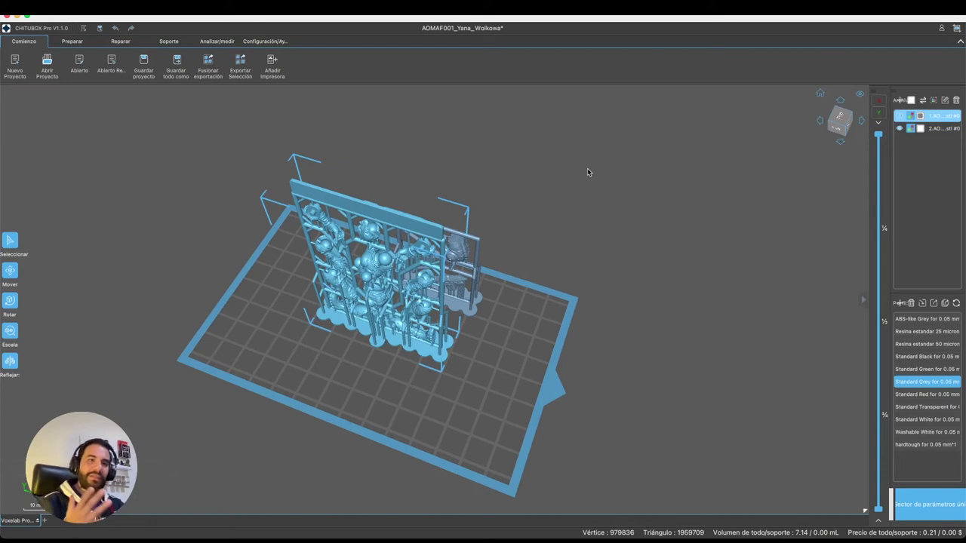
shift+click(906, 126)
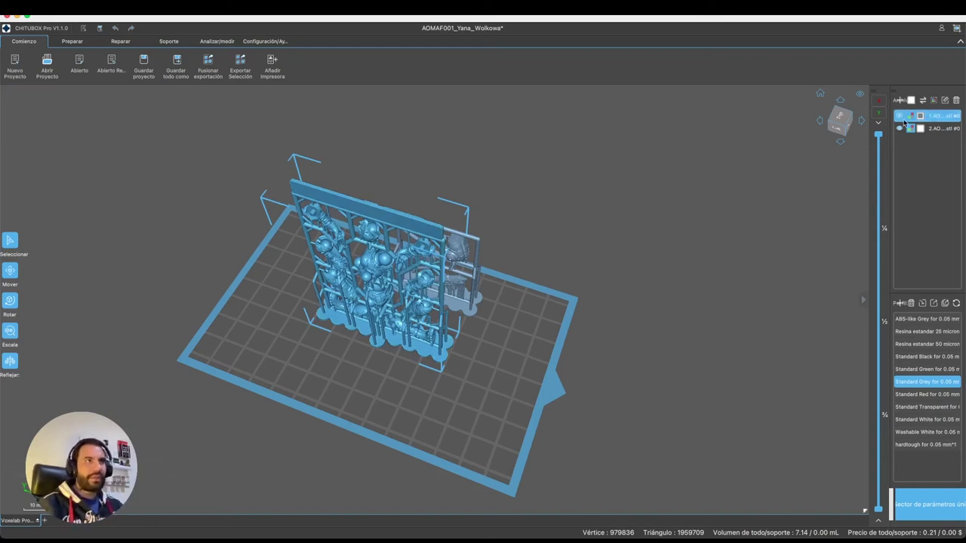
click(911, 118)
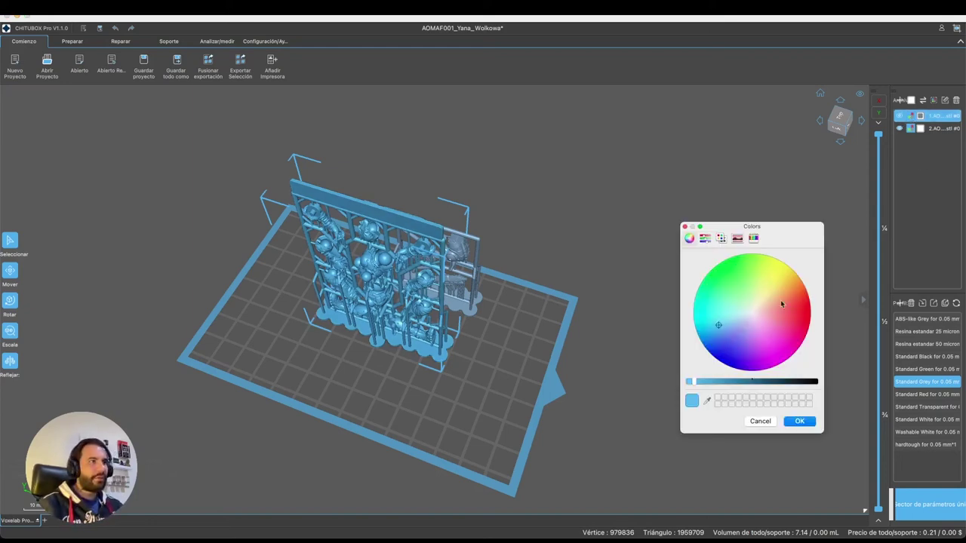
drag(772, 332, 707, 352)
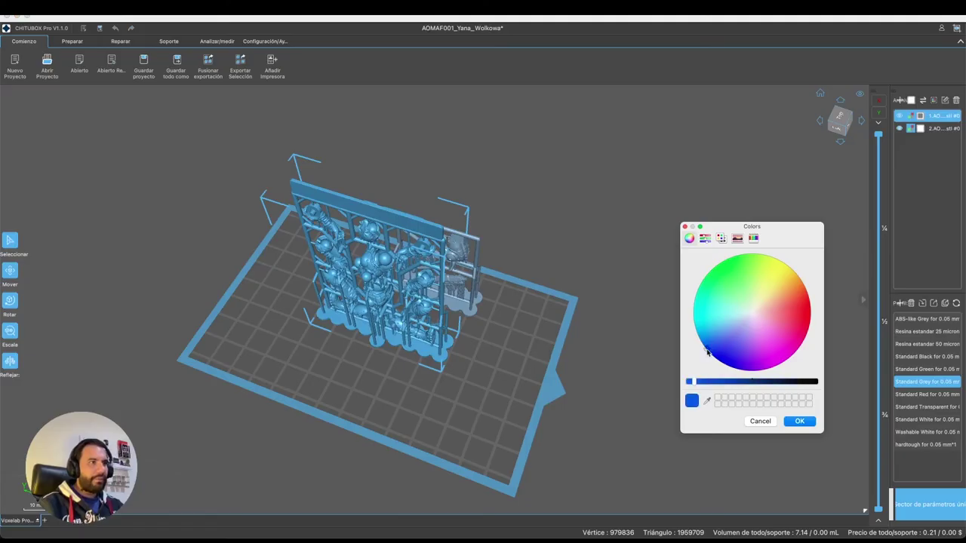
click(795, 421)
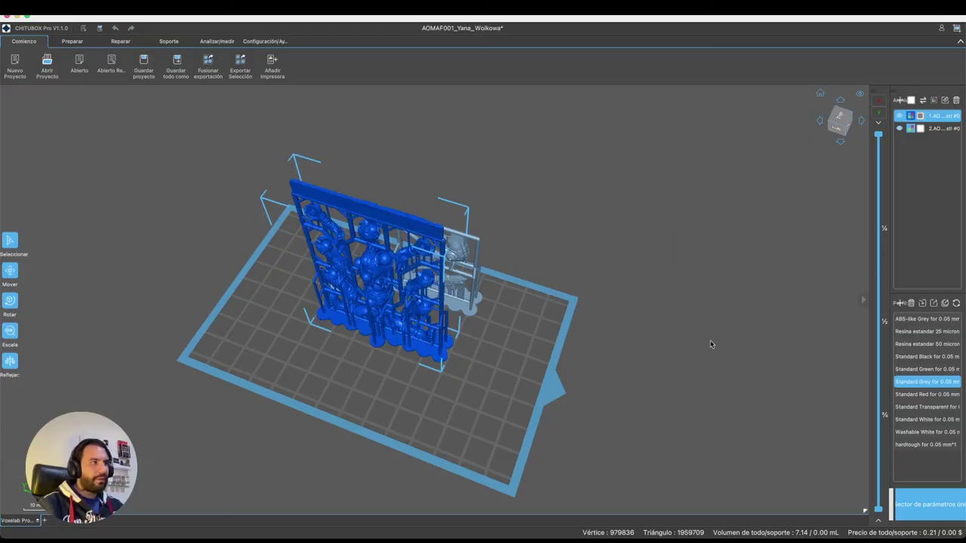
right_drag(711, 341, 563, 276)
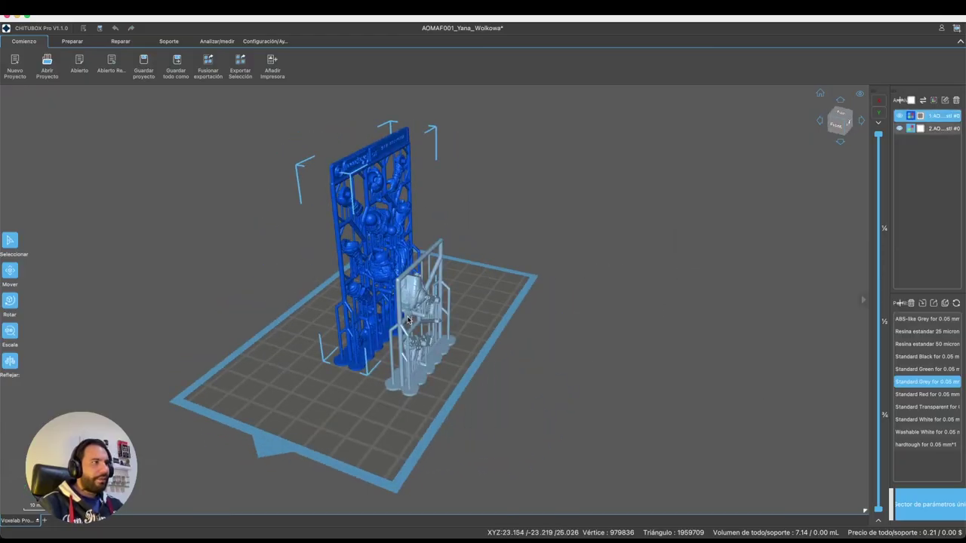
- Change the display colour of the small accessories frame to bright green
click(911, 129)
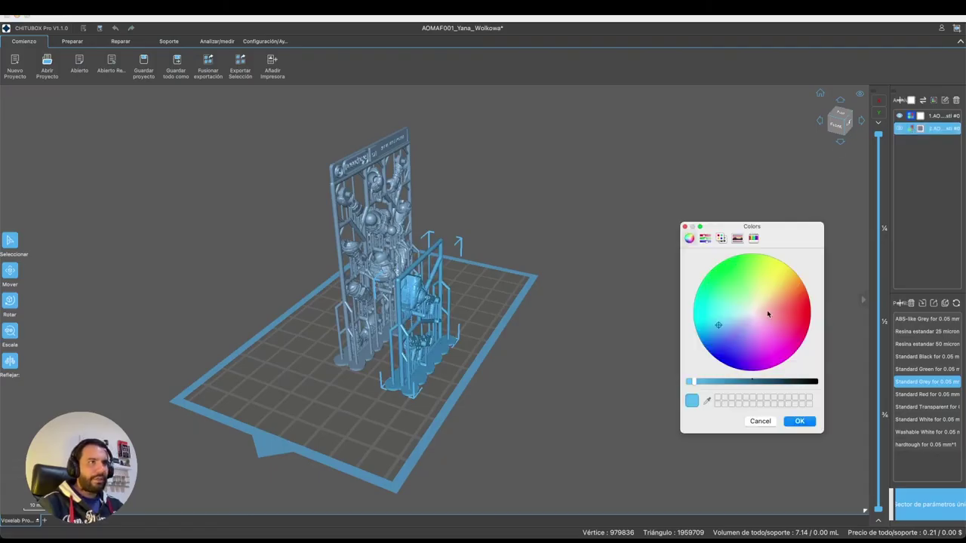
click(721, 267)
click(801, 421)
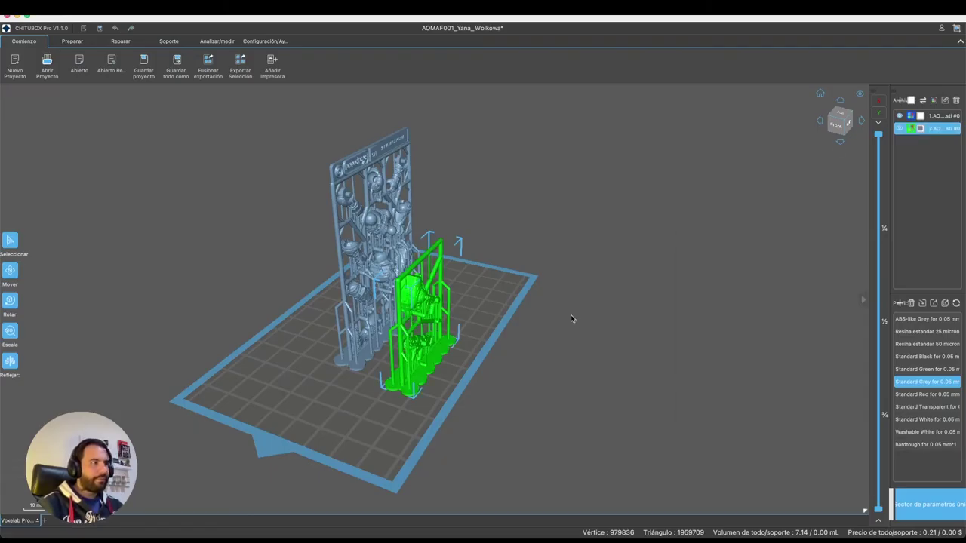
right_drag(572, 319, 359, 293)
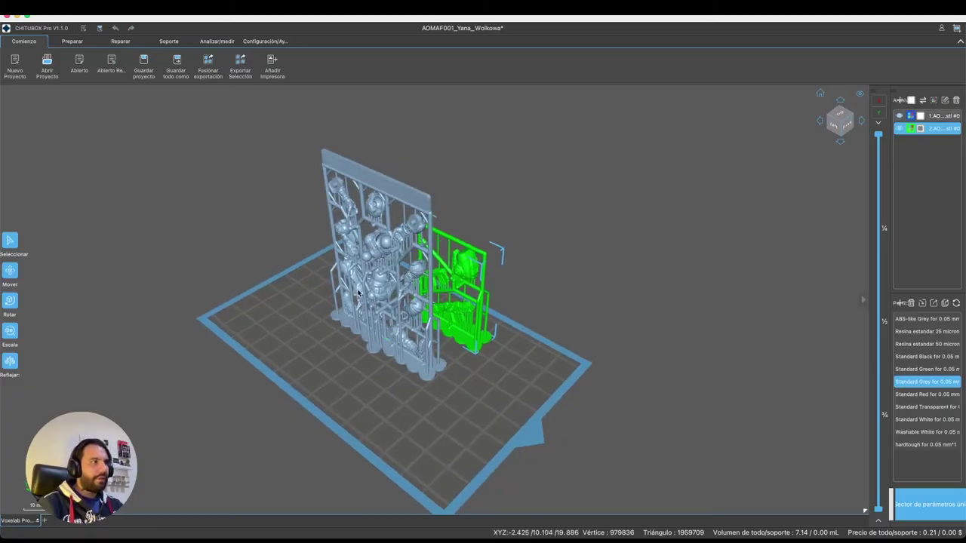
- Select the large frame, add the small frame to the selection, and examine both colours from several sides
click(359, 293)
right_drag(578, 309, 577, 323)
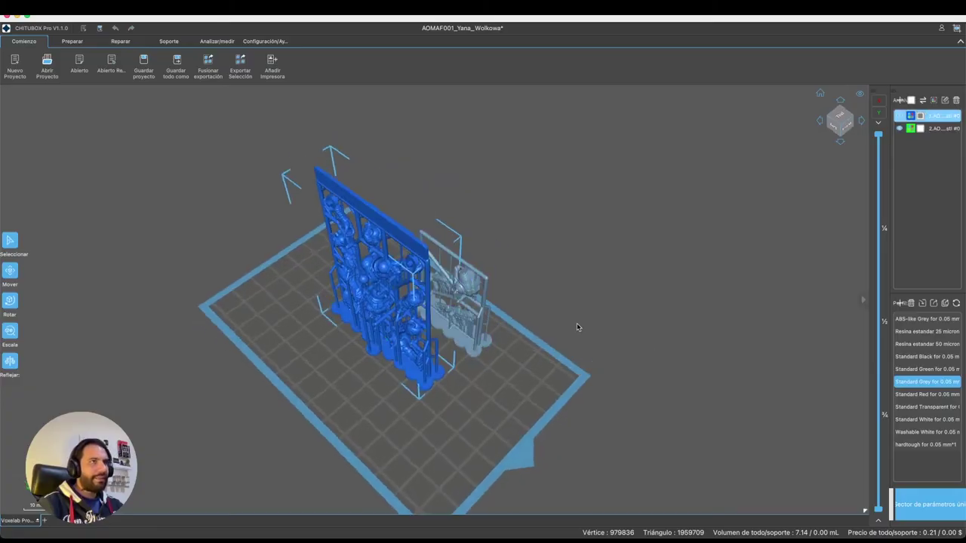
click(918, 130)
click(686, 227)
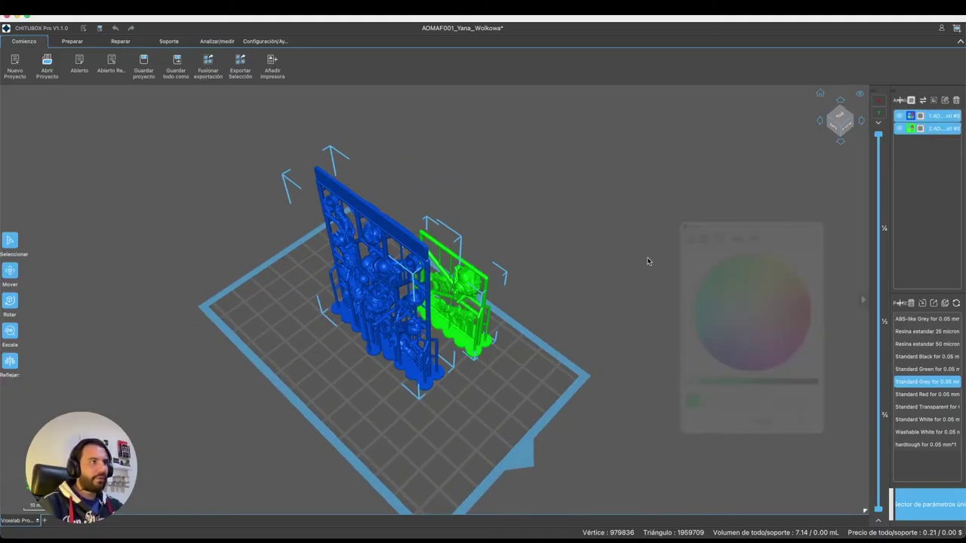
right_drag(646, 261, 655, 295)
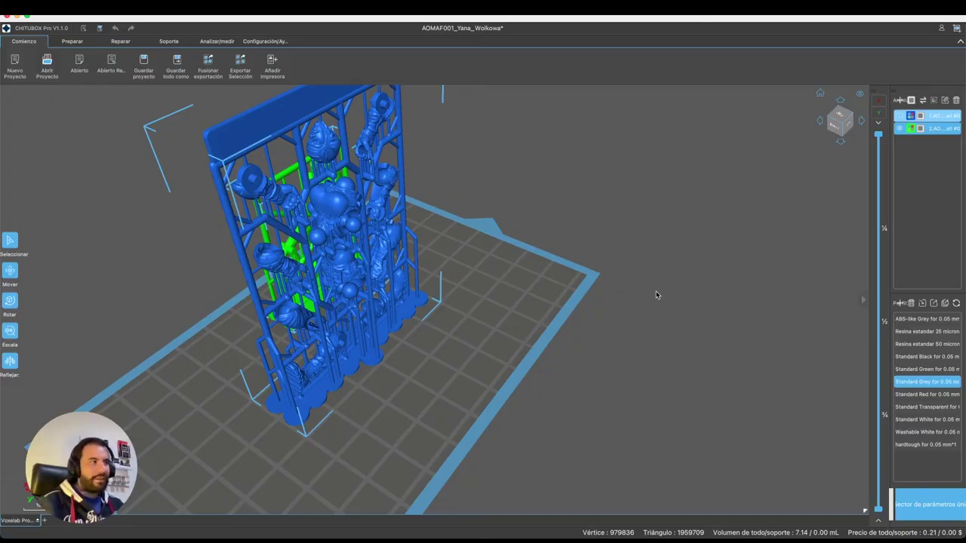
right_drag(465, 313, 551, 301)
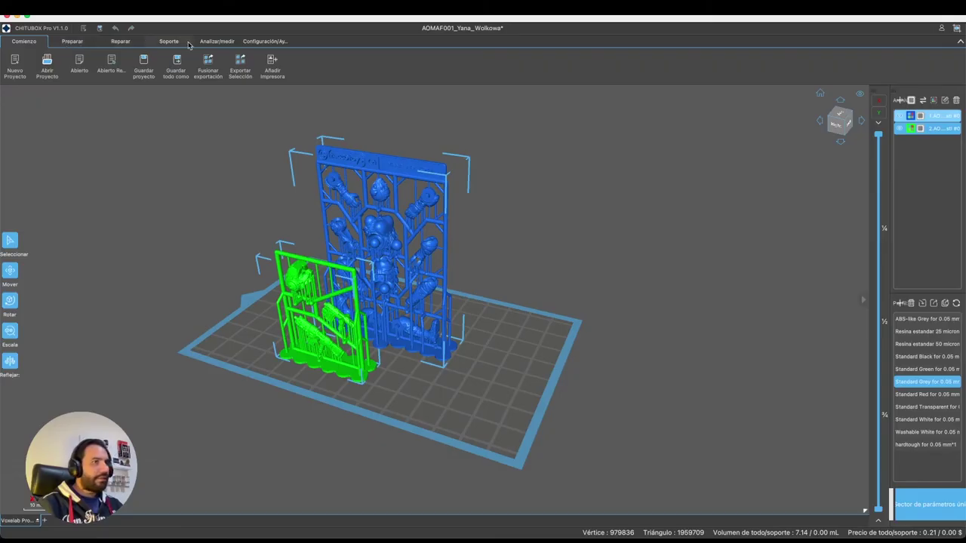
- Create three copies of both selected frames, view their arrangement on the plate, and delete the copies
click(71, 44)
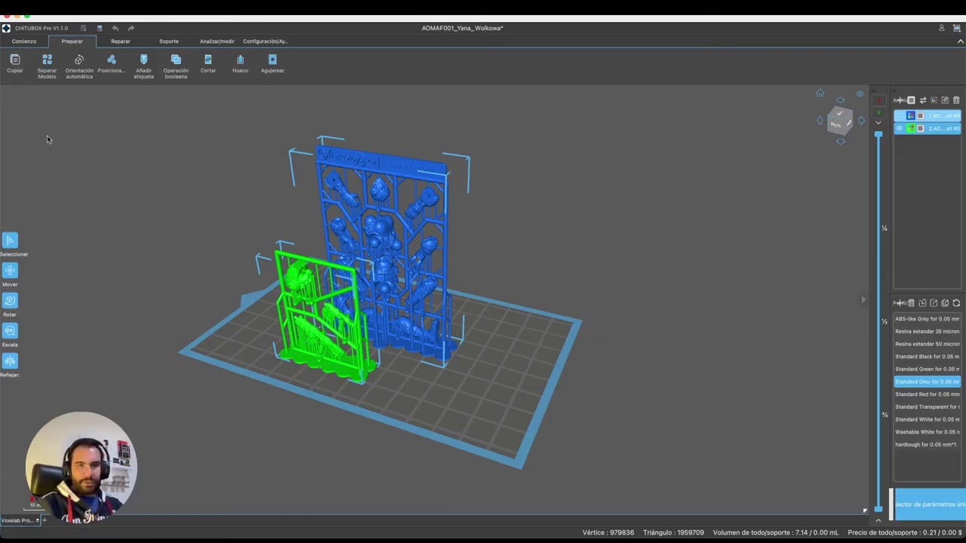
click(9, 65)
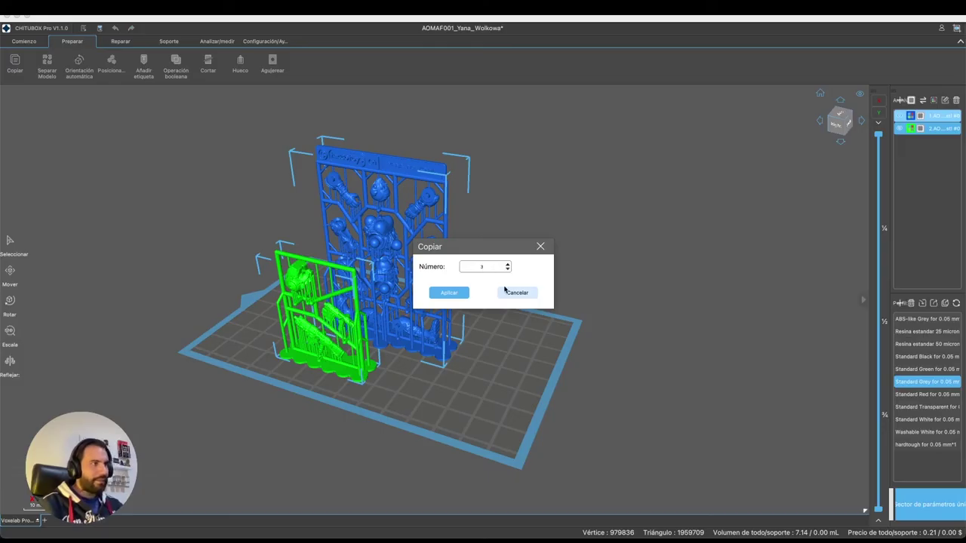
click(453, 292)
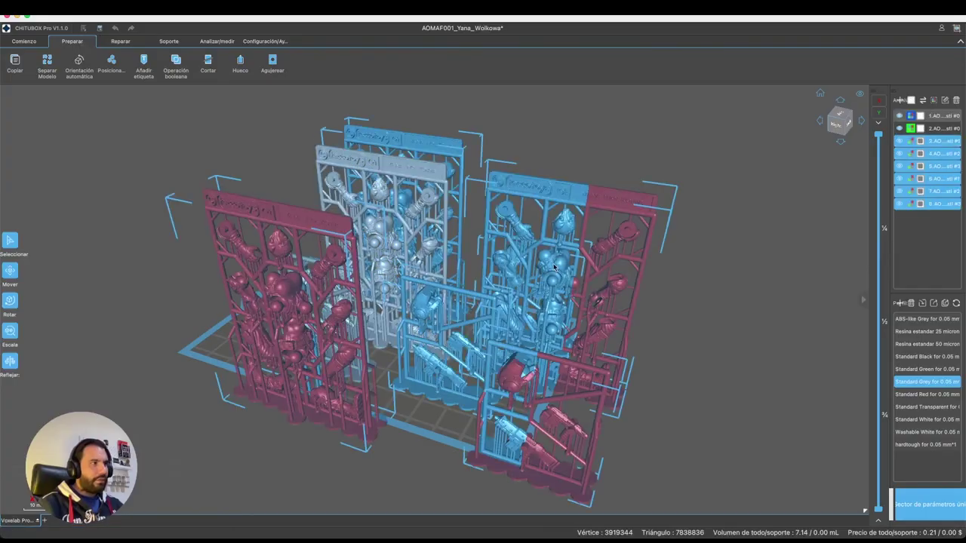
drag(692, 319, 770, 371)
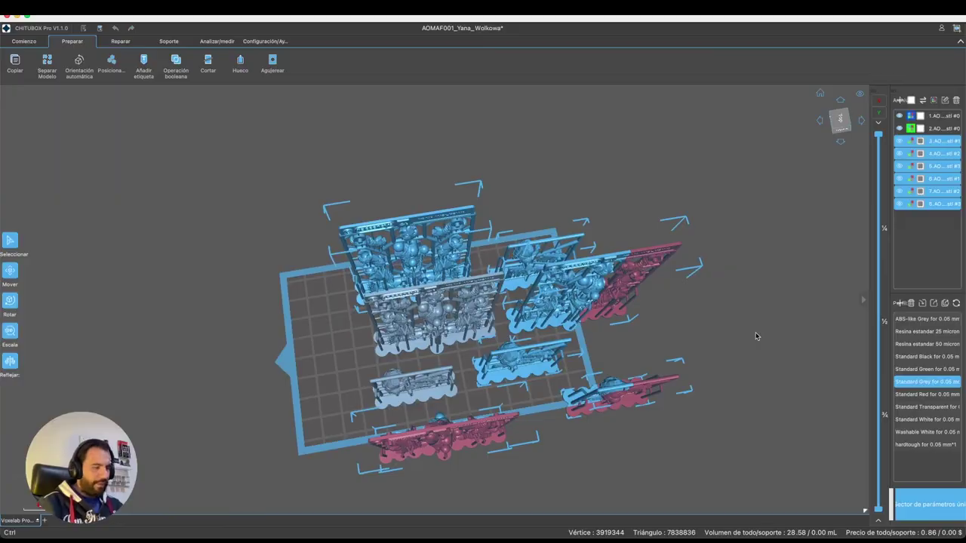
drag(754, 313, 750, 279)
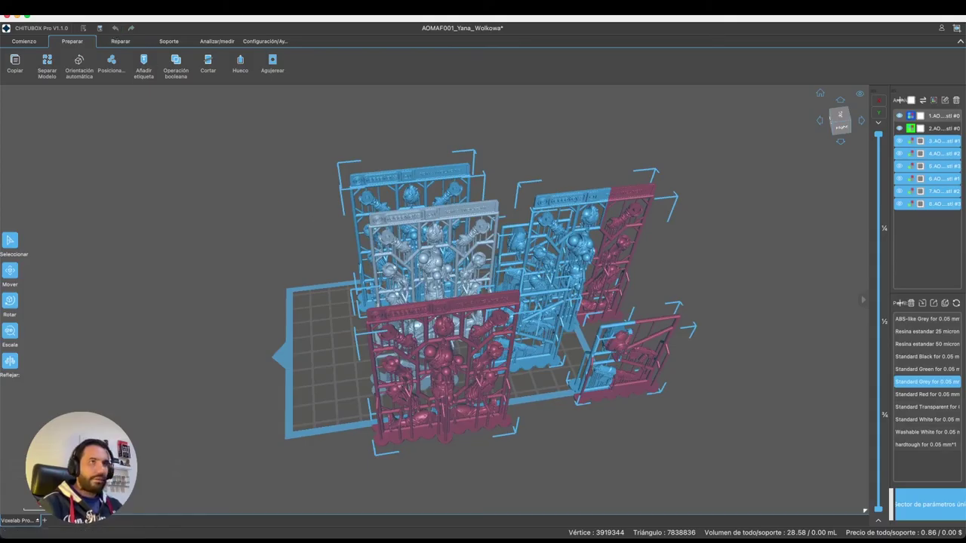
click(956, 100)
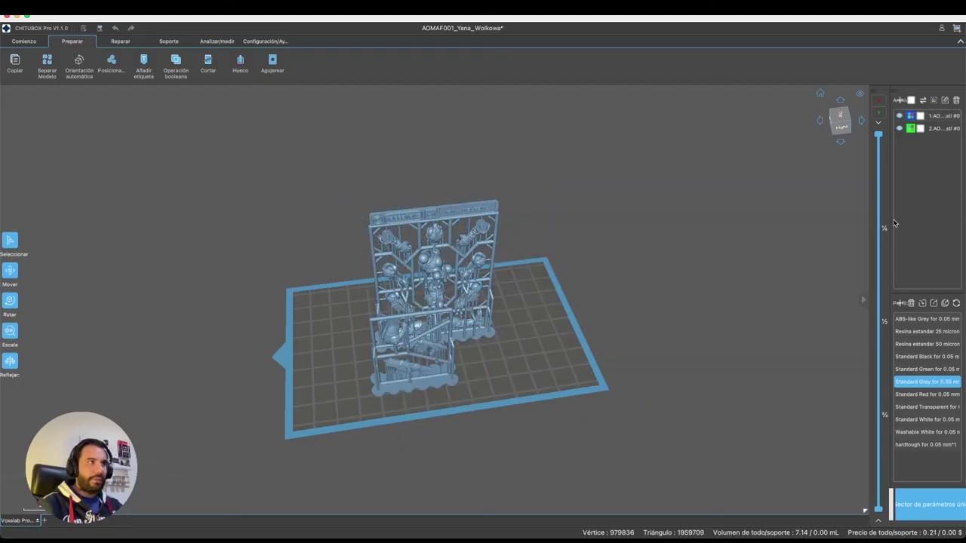
- Select the large frame and examine its parts and supports up close
right_drag(548, 269, 505, 262)
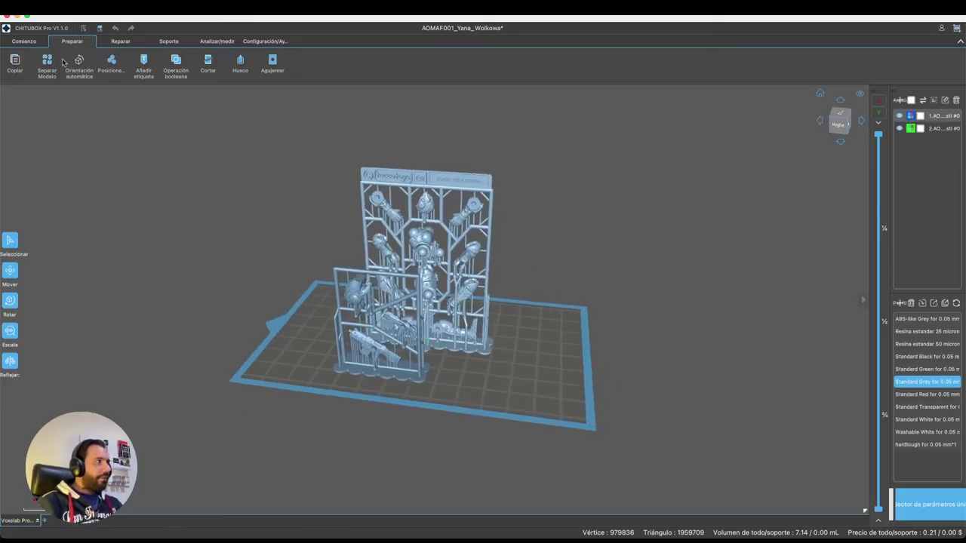
right_drag(257, 244, 332, 226)
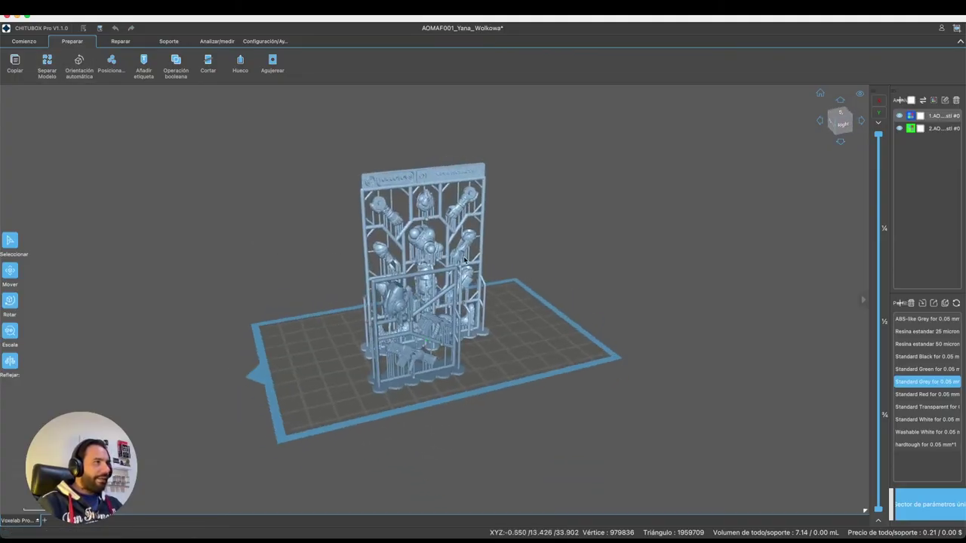
scroll(353, 211, up, 3)
click(373, 215)
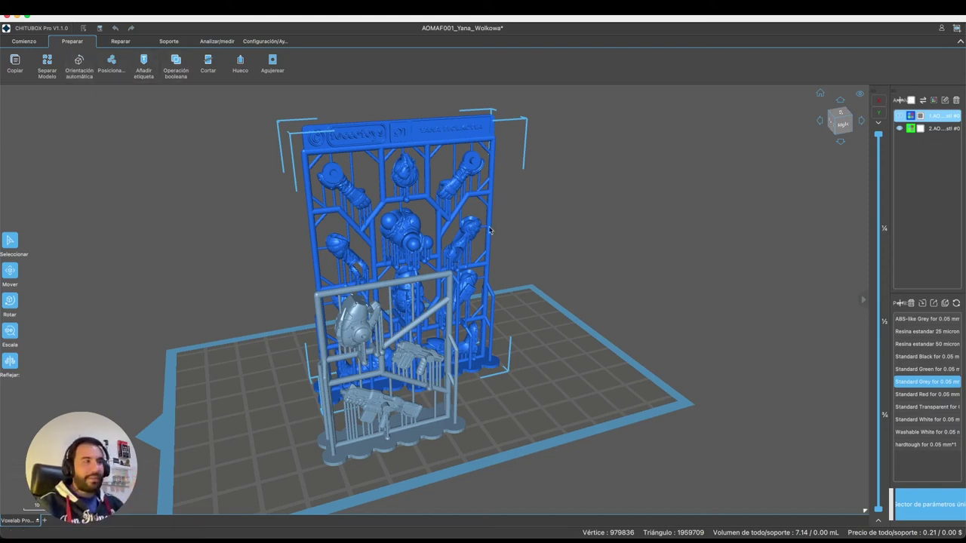
- Separate the large frame into individual models, keeping the original, and clear the selection
click(43, 68)
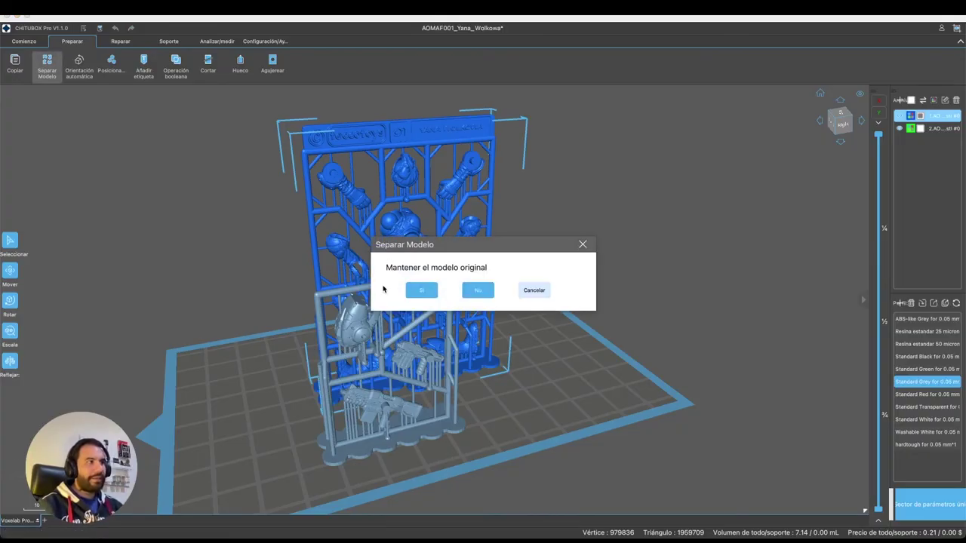
click(427, 289)
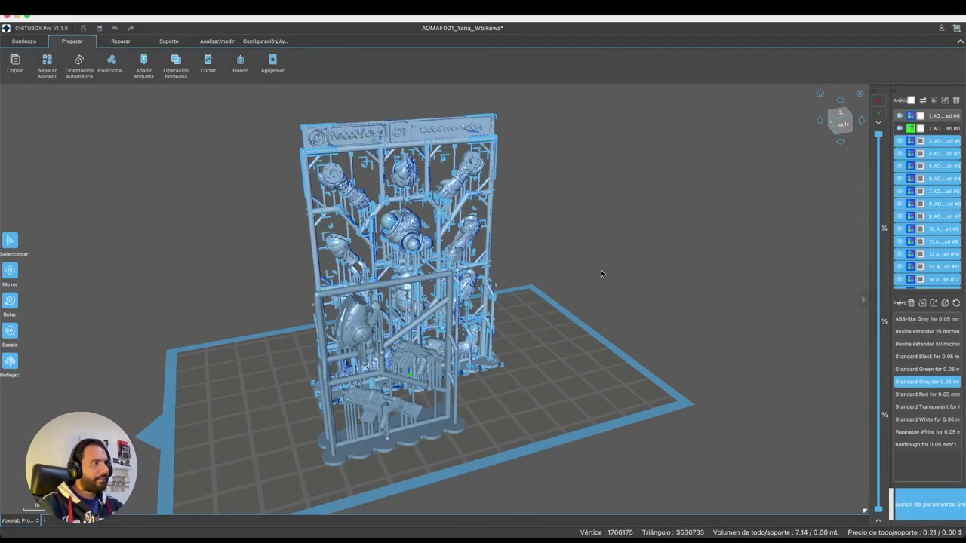
right_drag(601, 269, 579, 227)
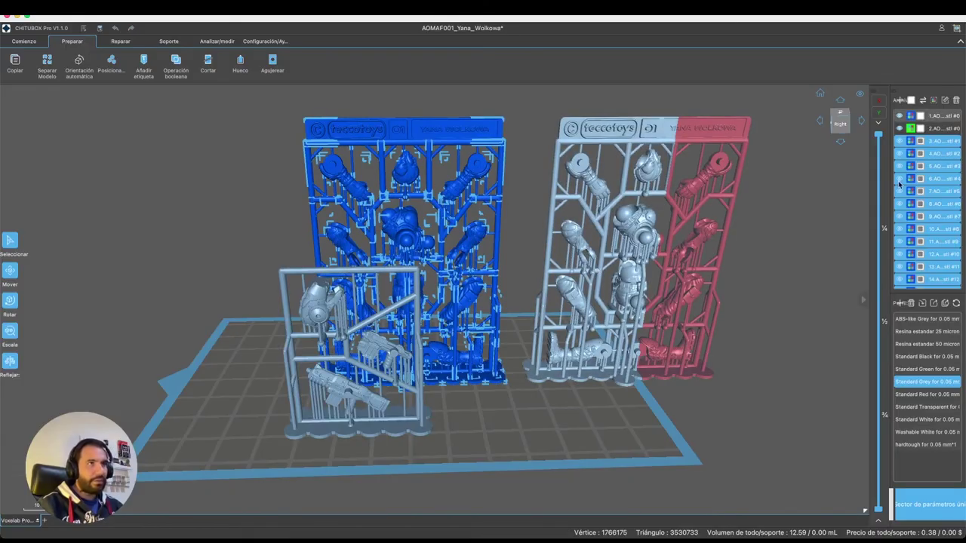
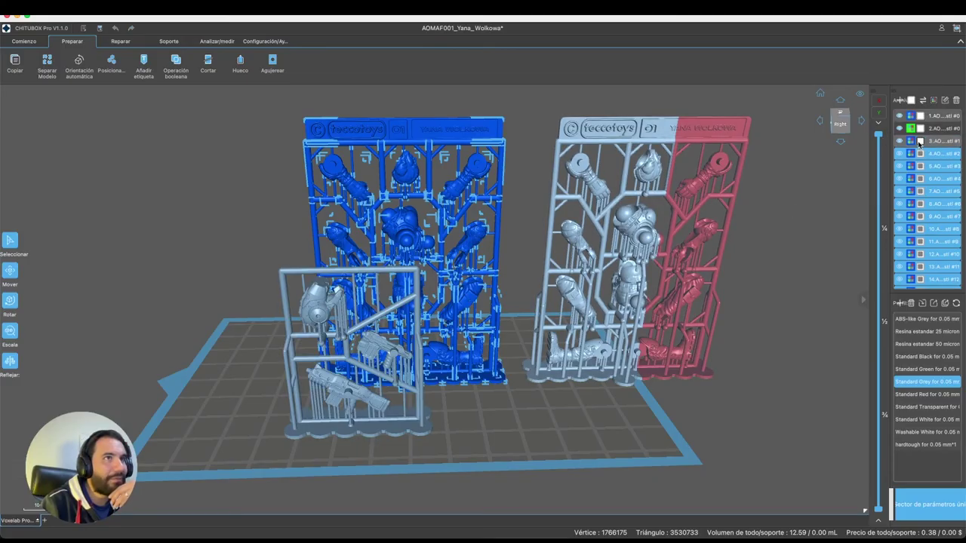
click(911, 101)
click(912, 100)
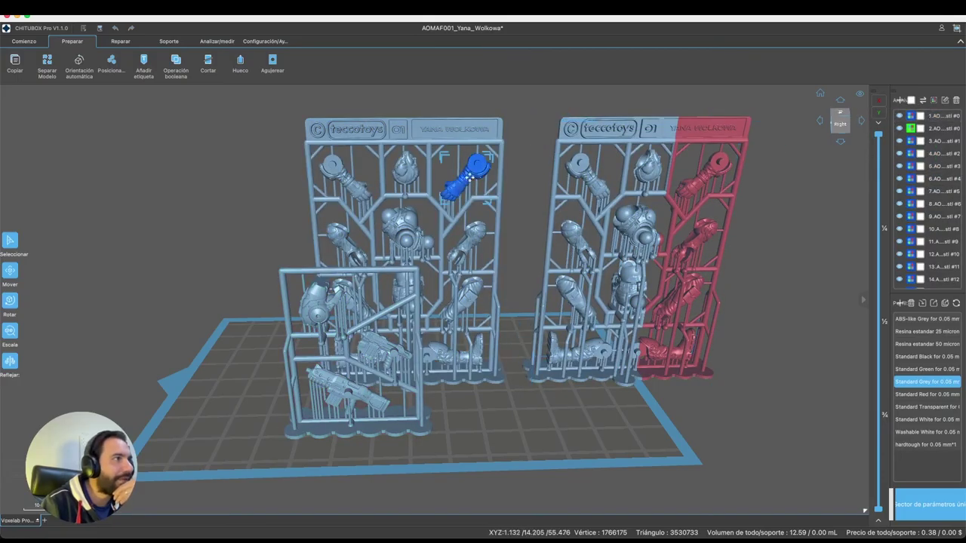
- Pull the upper arm with the hand out of the separated frame, undo, and move it out in front again
click(466, 181)
drag(466, 181, 542, 290)
drag(490, 249, 520, 253)
key(super+z)
key(super+z)
right_drag(521, 252, 732, 355)
drag(753, 362, 547, 279)
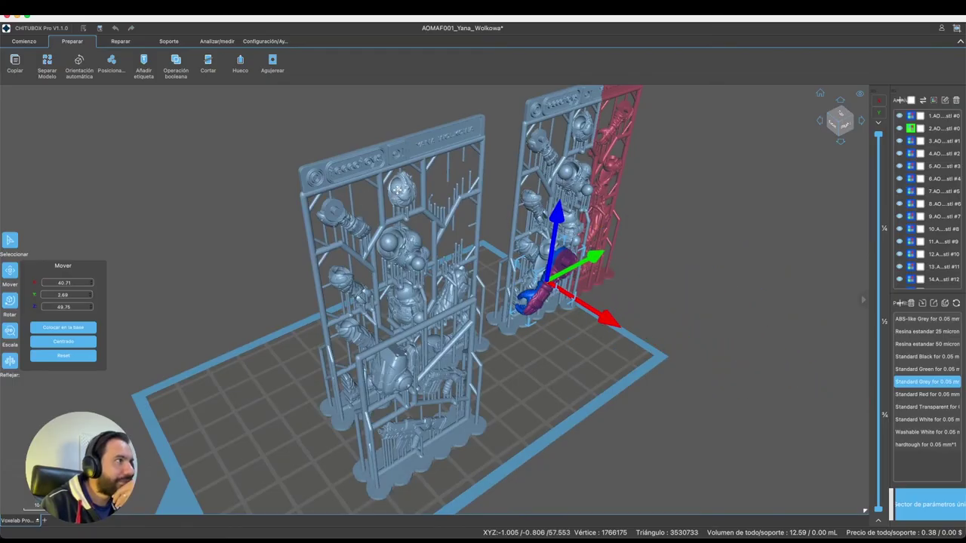
- Move the head and further limb parts out of the separated frame
drag(392, 198, 512, 300)
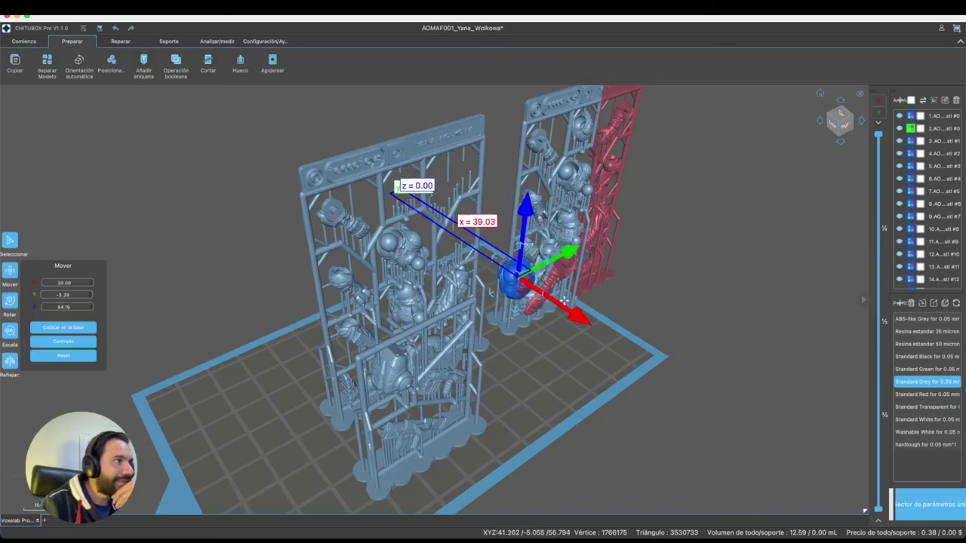
right_drag(511, 301, 423, 244)
click(423, 245)
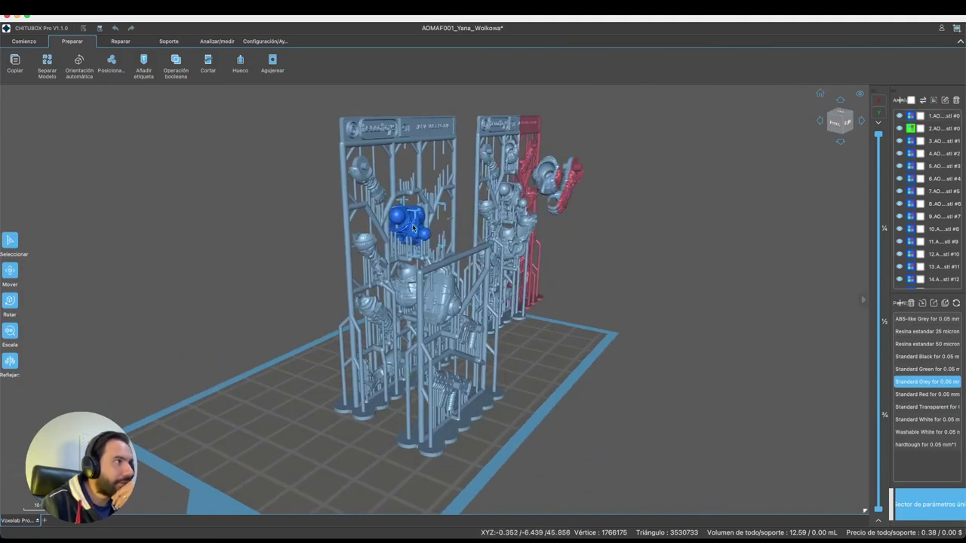
drag(571, 336, 535, 281)
click(551, 304)
drag(453, 324, 379, 334)
- Move the small accessories frame in front of the original large frame and pull the torso and remaining body parts out of the separated frame
click(329, 361)
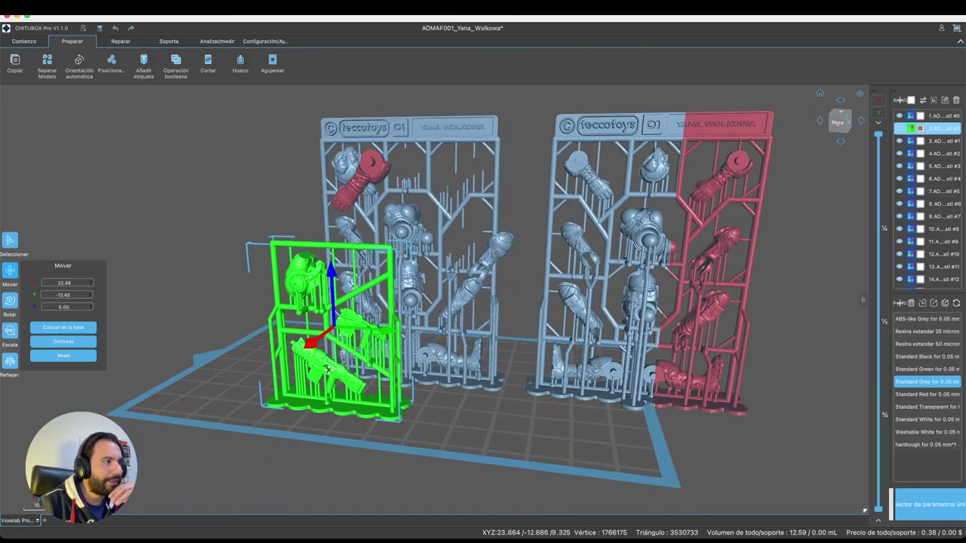
drag(332, 370, 707, 391)
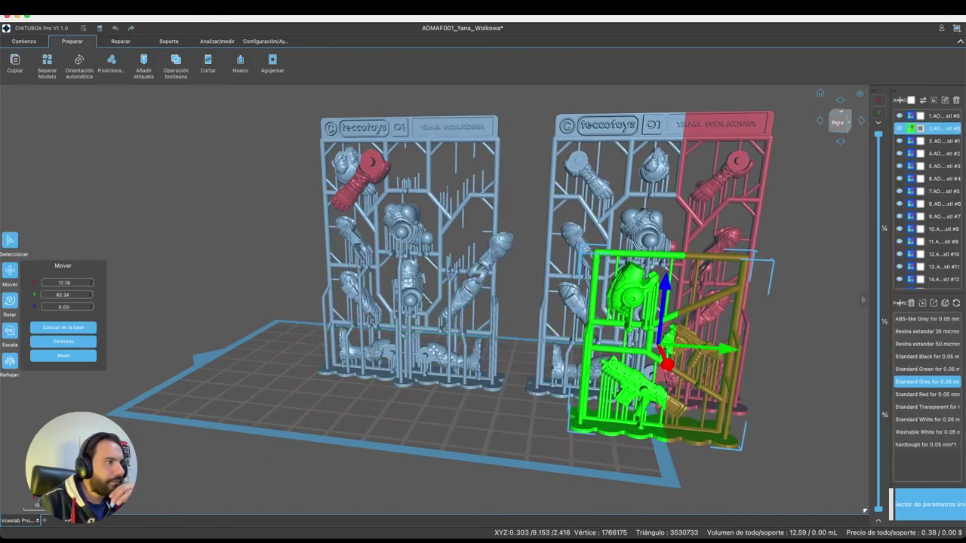
drag(422, 354, 313, 227)
drag(400, 297, 384, 162)
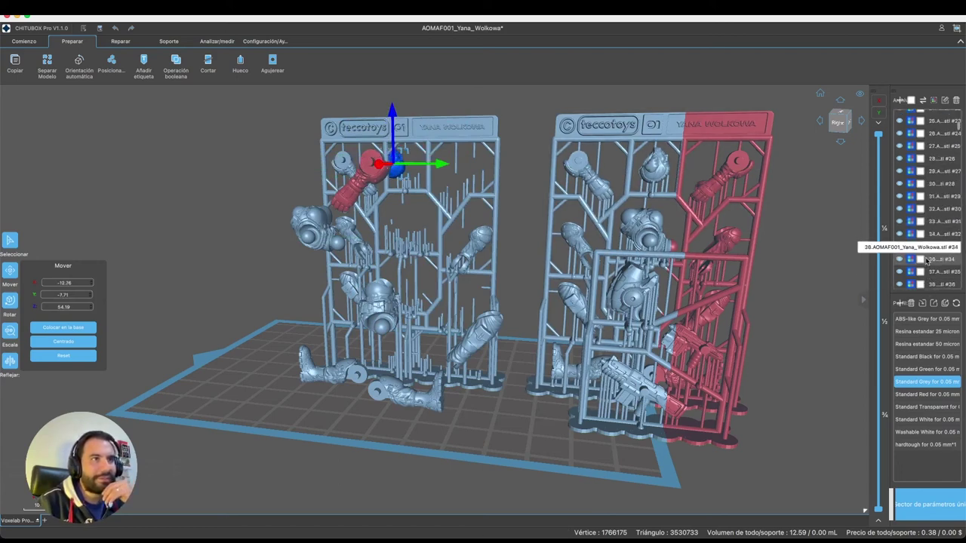
click(911, 101)
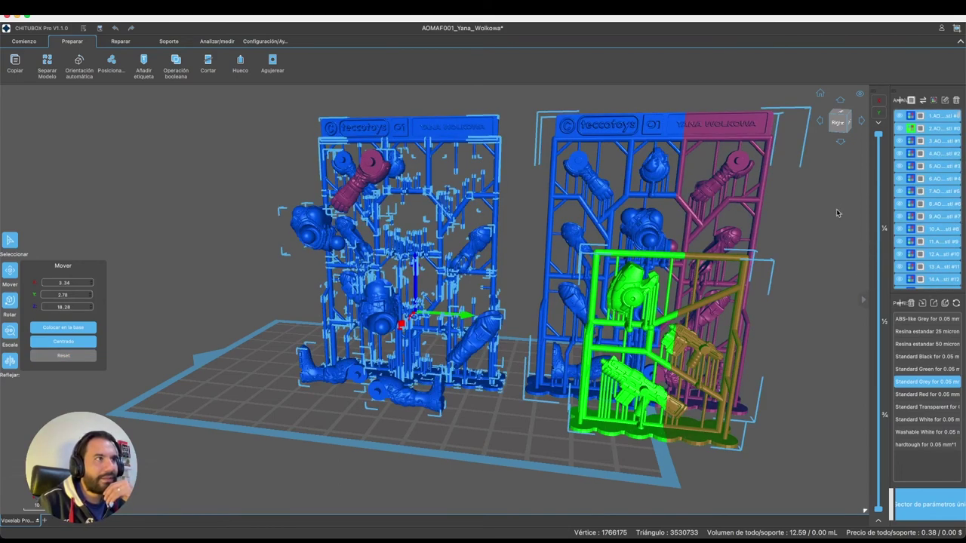
click(757, 175)
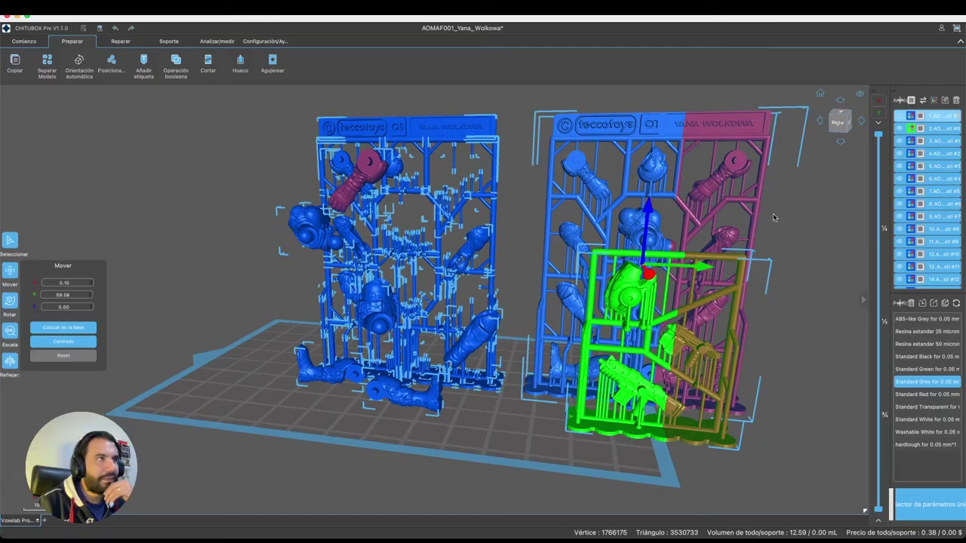
click(773, 217)
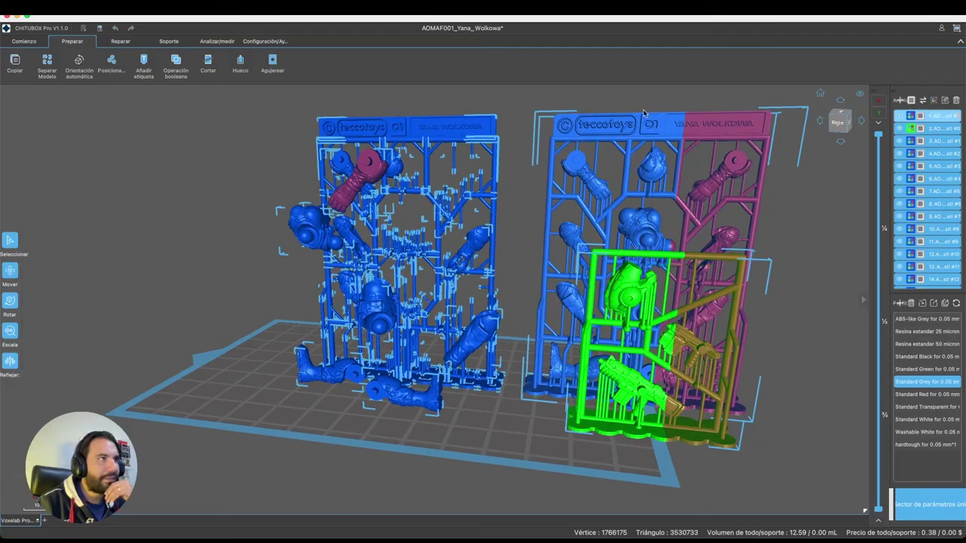
click(910, 101)
right_drag(822, 274, 823, 293)
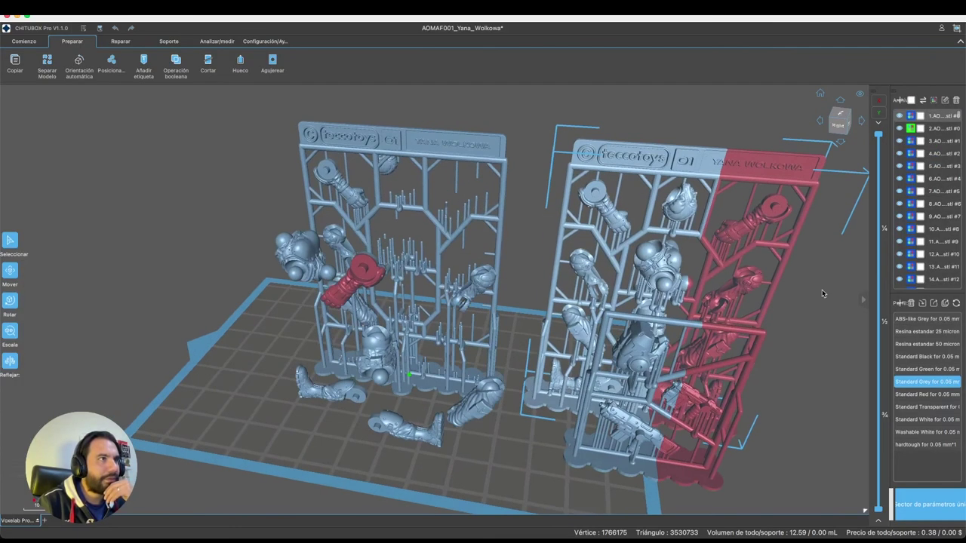
- Move the original large frame away from the other models, invert the selection, and delete all the other models
click(618, 173)
drag(618, 174, 640, 163)
click(640, 162)
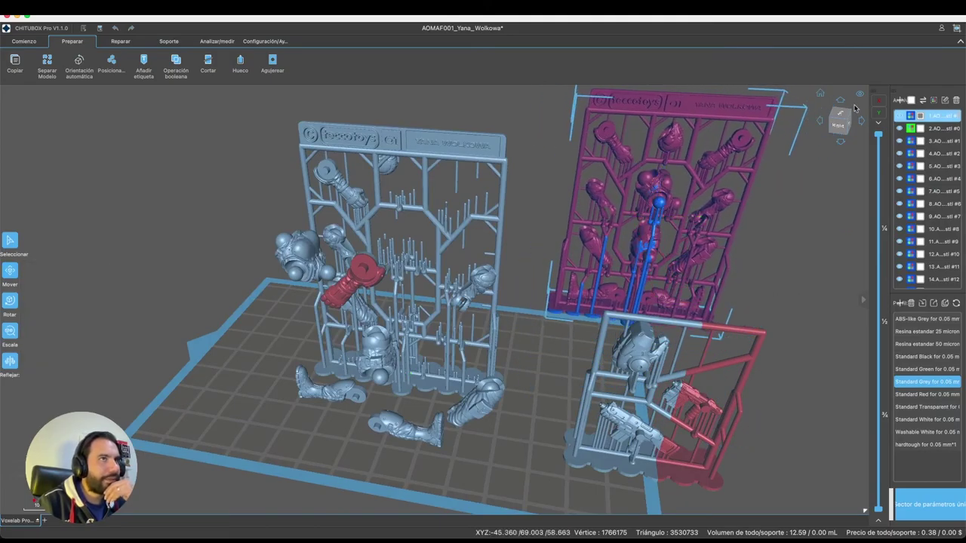
click(924, 101)
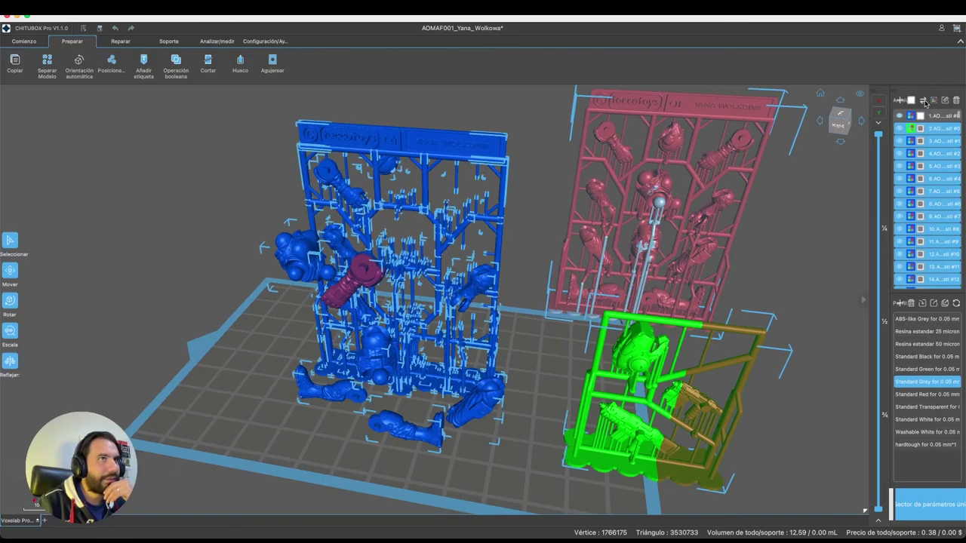
click(956, 101)
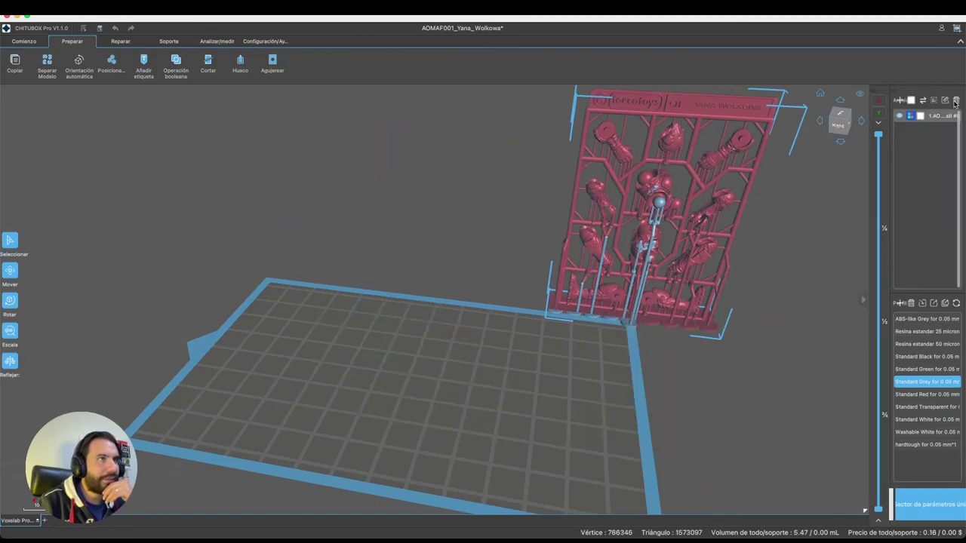
- Move the large frame back onto the build plate at about X 1.39, Y 12.91
drag(653, 211, 481, 249)
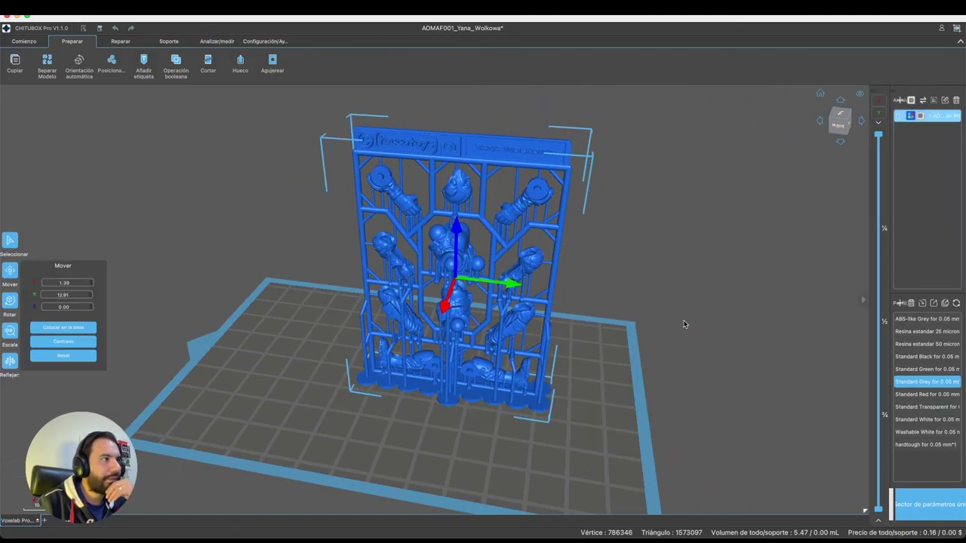
right_click(683, 321)
click(629, 304)
drag(630, 303, 678, 281)
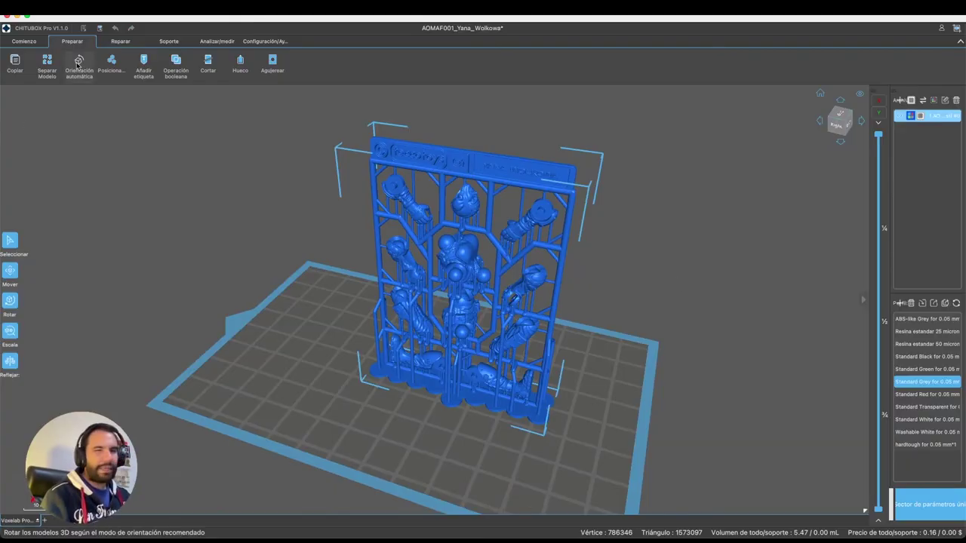
- Auto-orient the large frame, examine its tilted position from the side, and undo the reorientation
drag(189, 143, 231, 144)
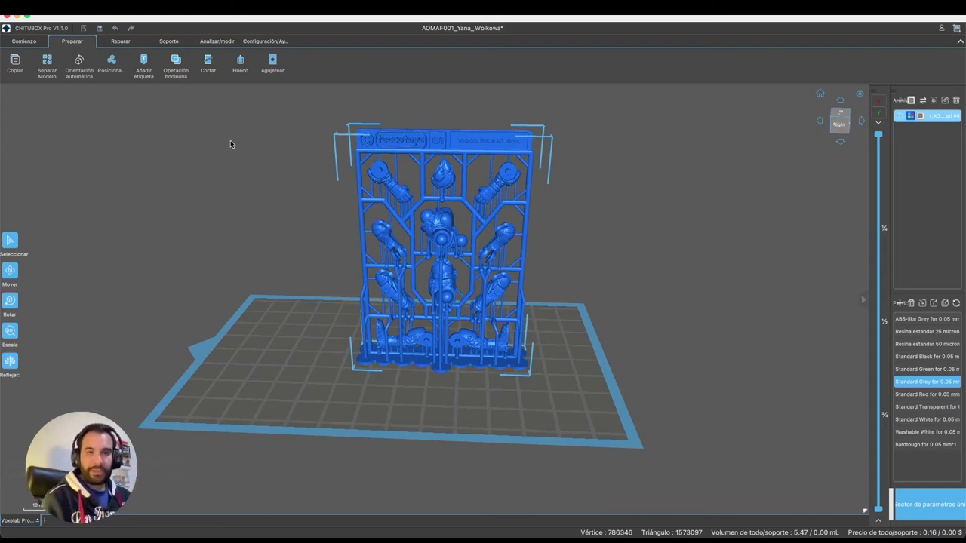
drag(231, 144, 272, 187)
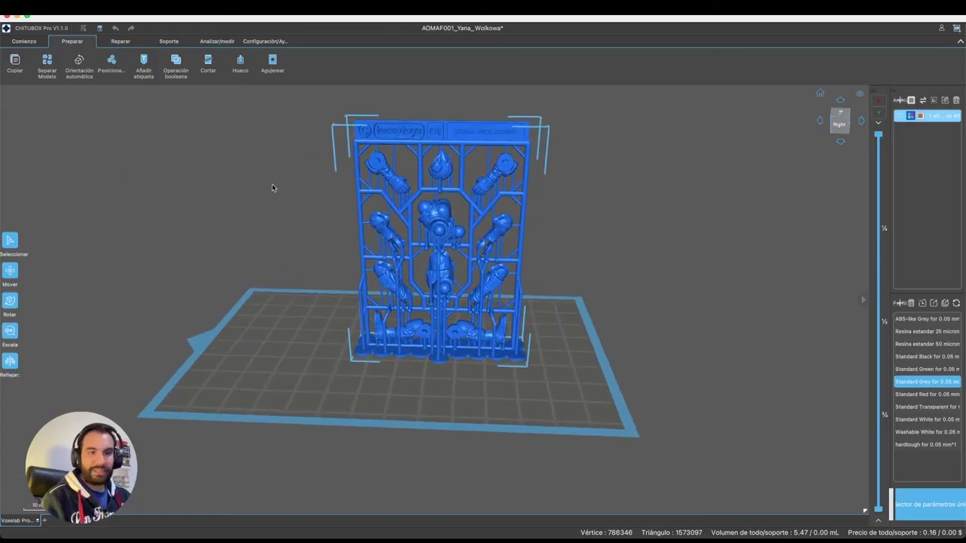
click(78, 62)
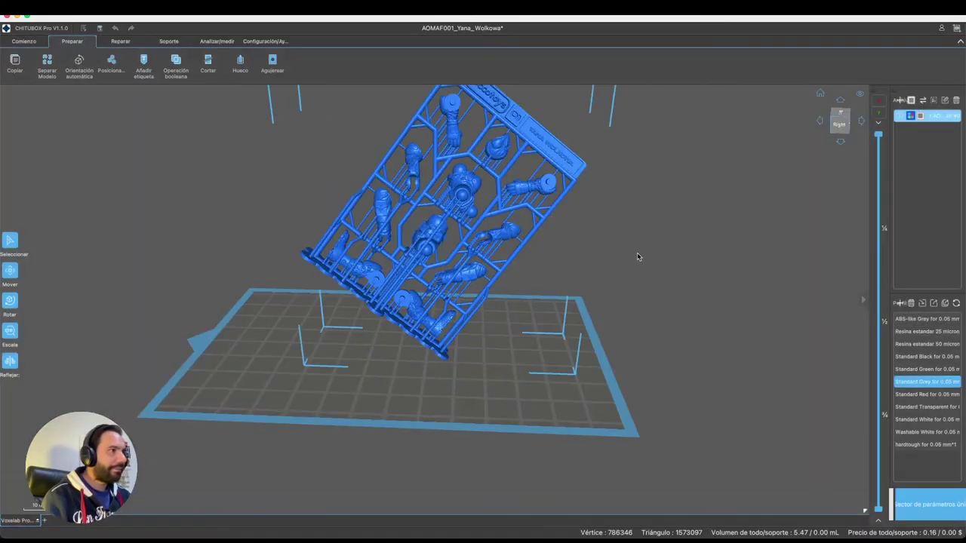
mouse_move(636, 257)
mouse_down()
mouse_move(500, 250)
mouse_move(665, 264)
mouse_move(627, 268)
mouse_up()
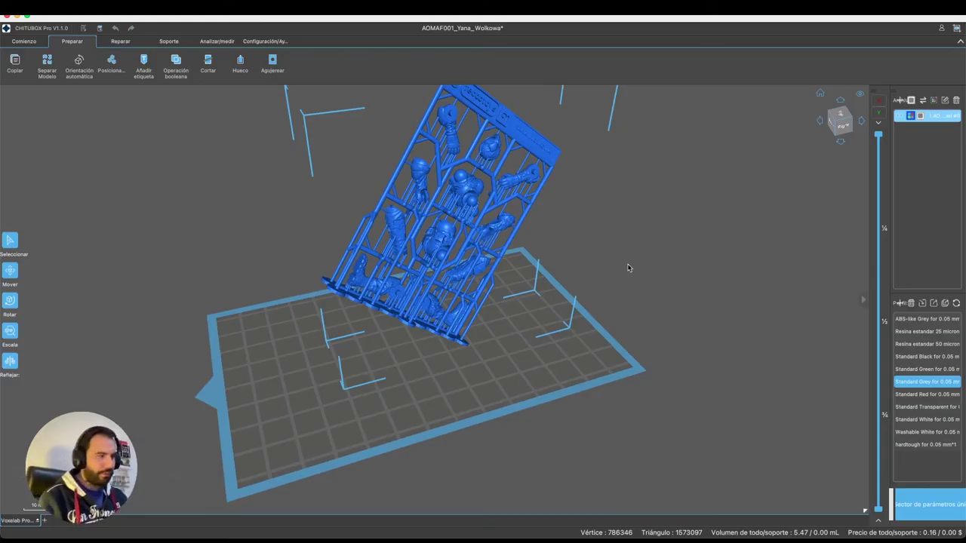
key(ctrl+z)
drag(624, 263, 688, 278)
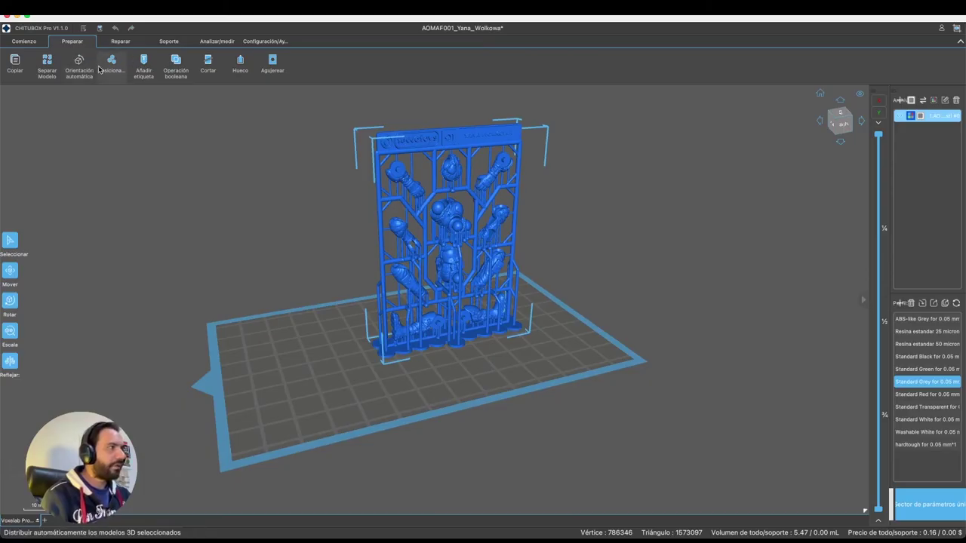
- Load the waving bear figurine and enter the label text NOMANA near the canvas's upper left corner
mouse_move(15, 536)
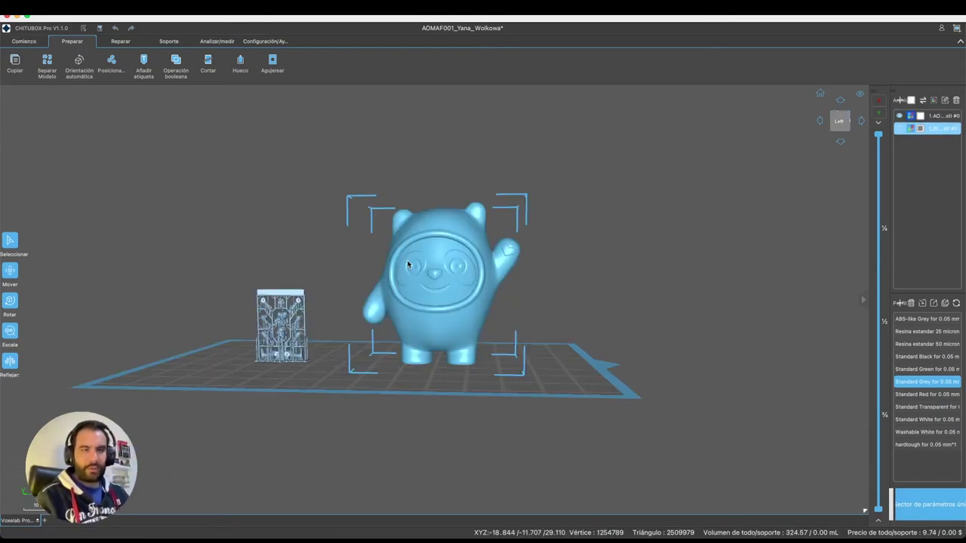
scroll(332, 243, up, 5)
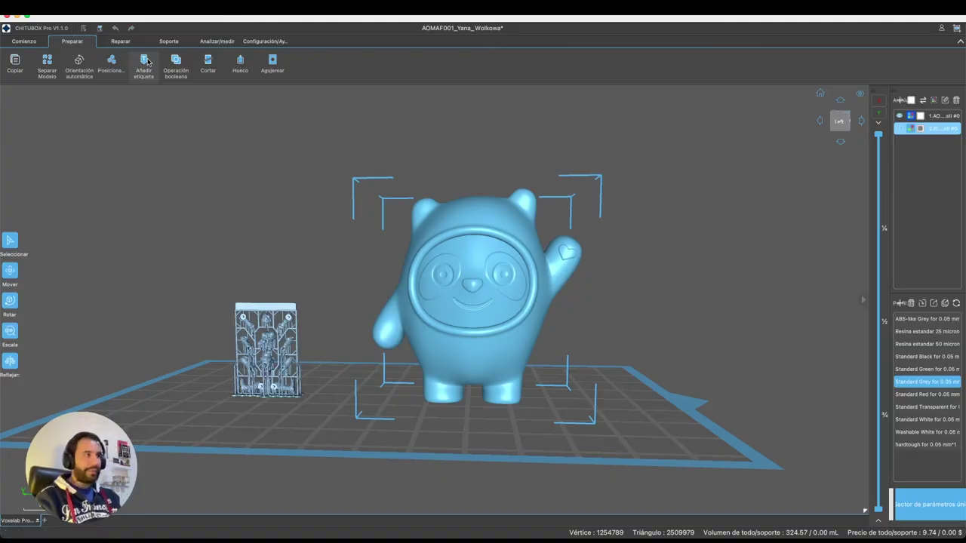
click(144, 63)
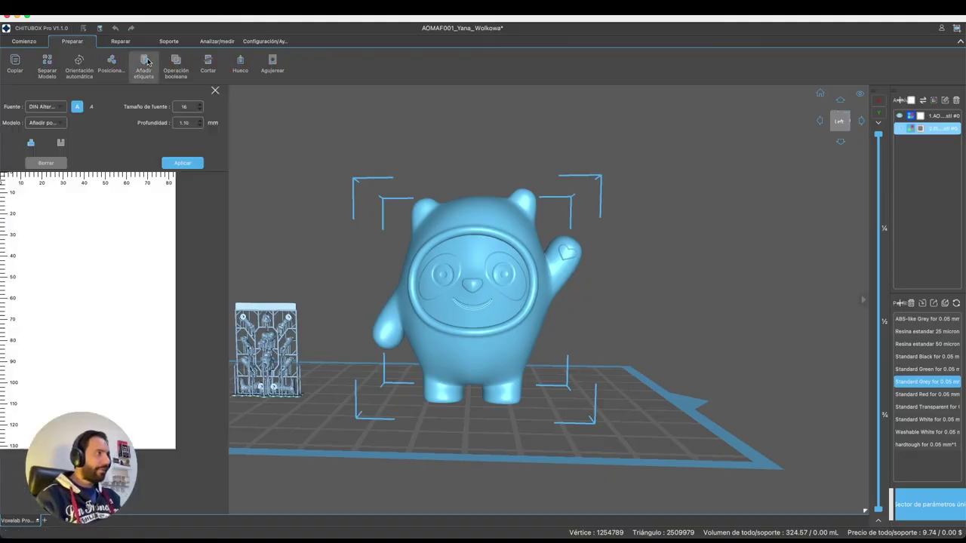
click(36, 201)
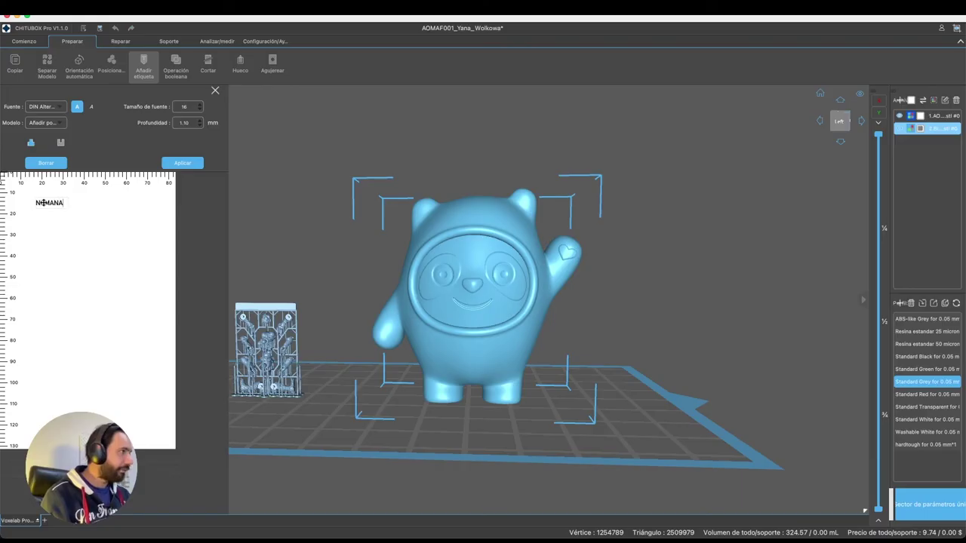
drag(56, 198, 48, 197)
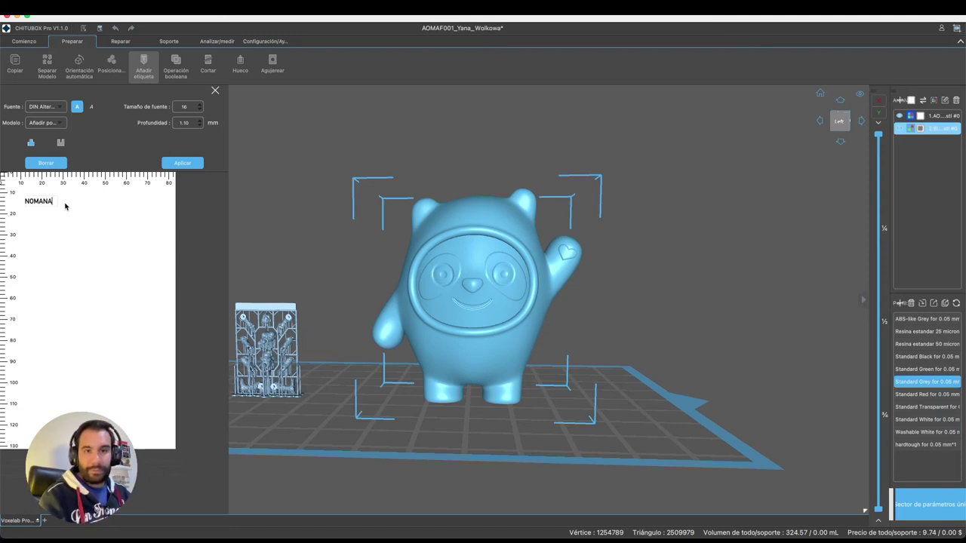
- Set the NOMANA label's font to DIN Alternate at size 14 and choose the raised rather than engraved style
click(55, 108)
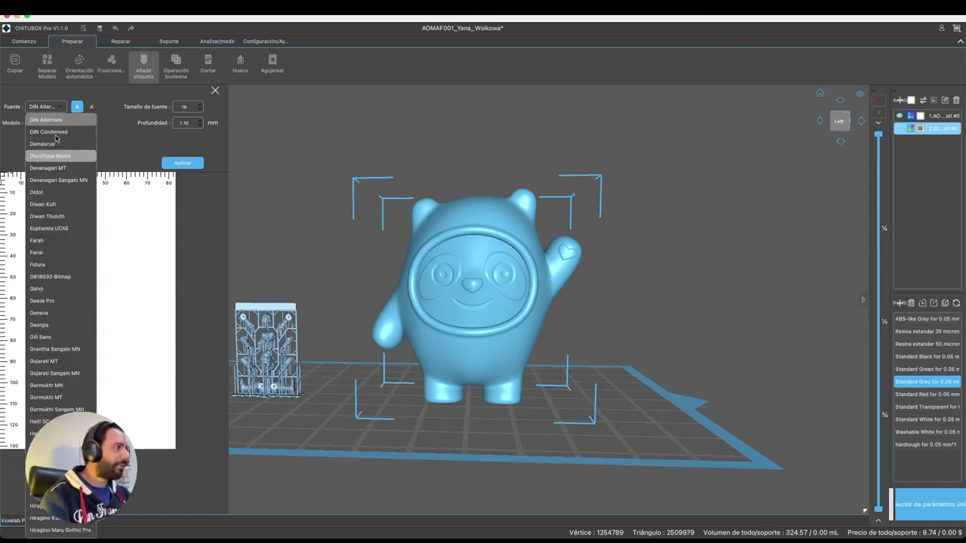
click(56, 119)
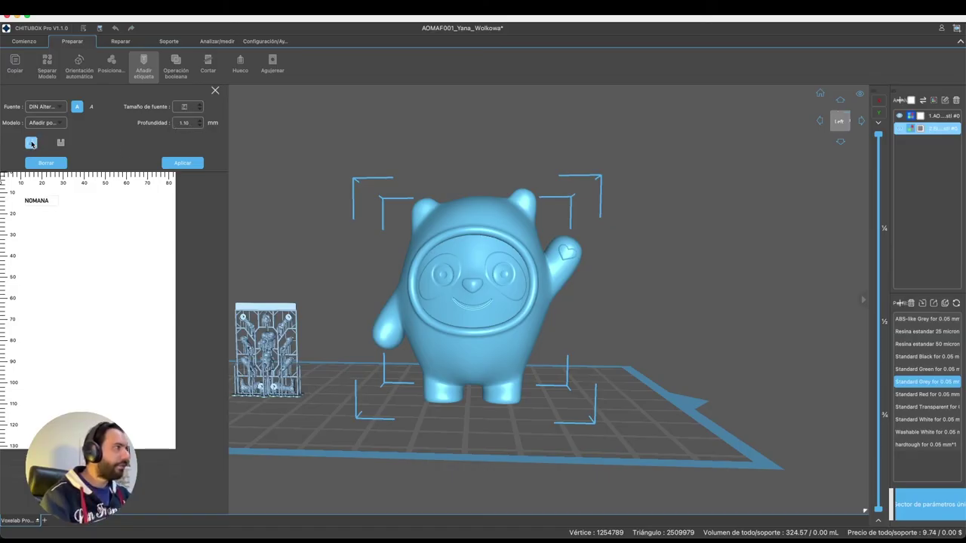
click(60, 142)
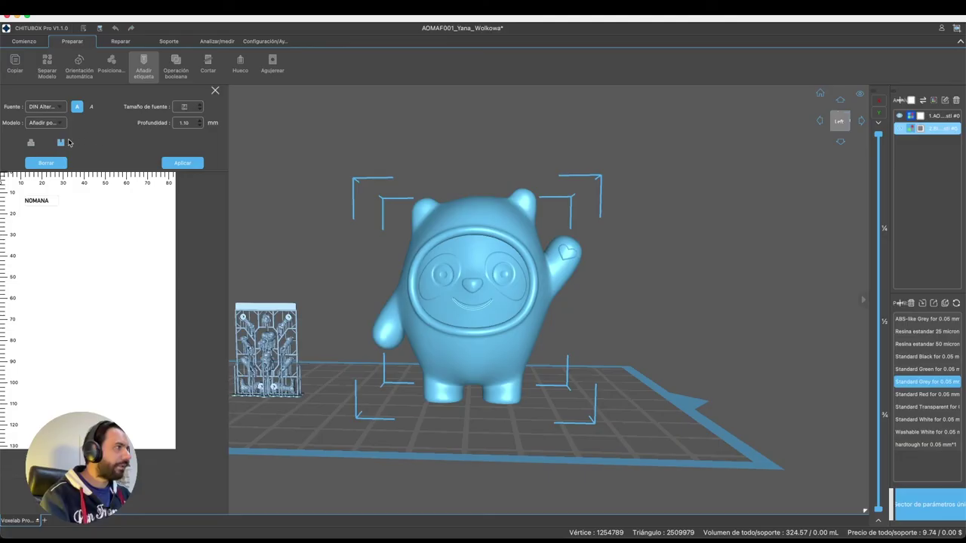
click(31, 142)
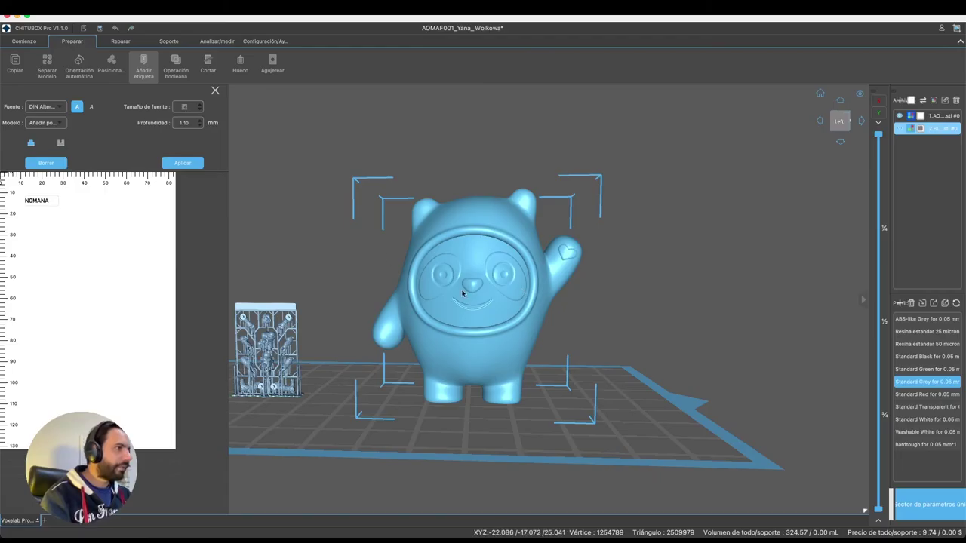
- Apply the label and place the raised NOMANA text on the lower back of the bear figurine
click(183, 163)
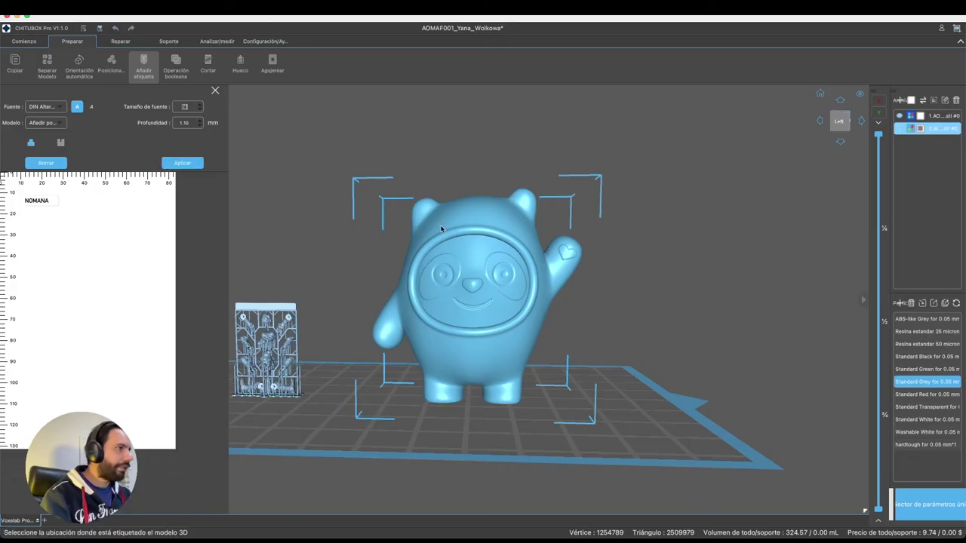
scroll(468, 267, up, 10)
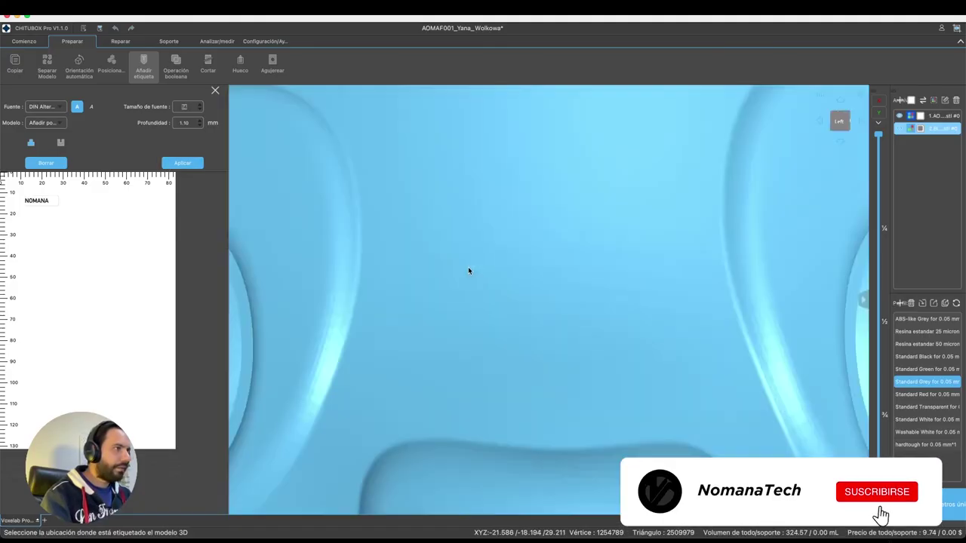
scroll(468, 270, down, 10)
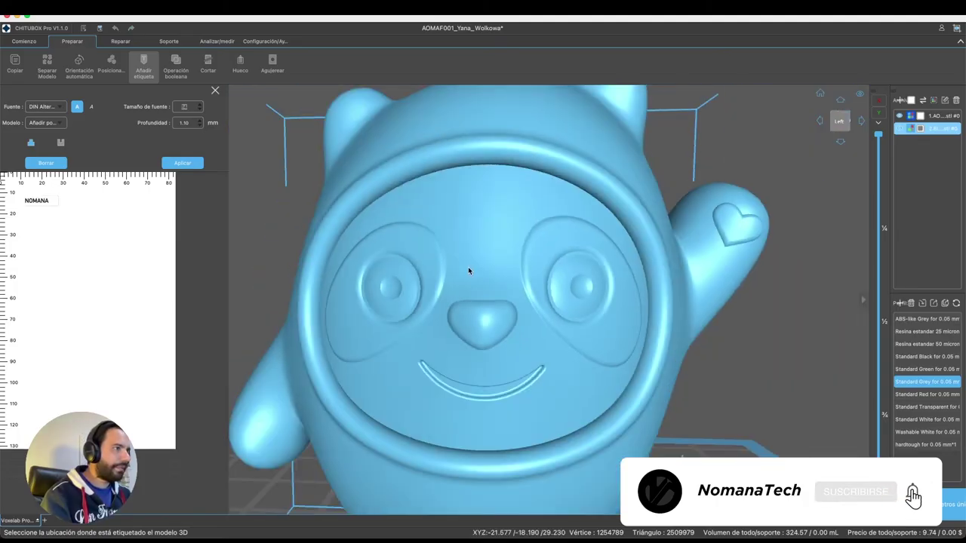
scroll(468, 270, down, 2)
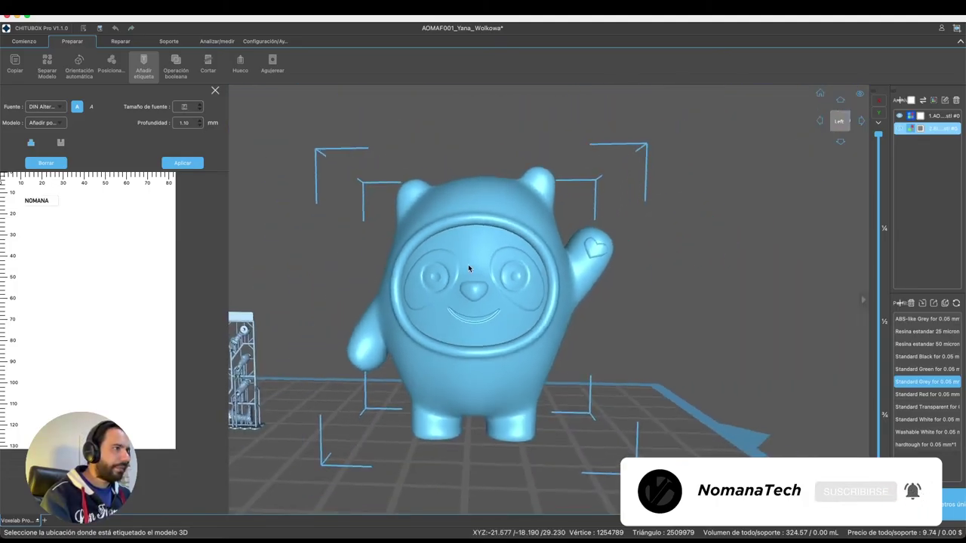
click(476, 198)
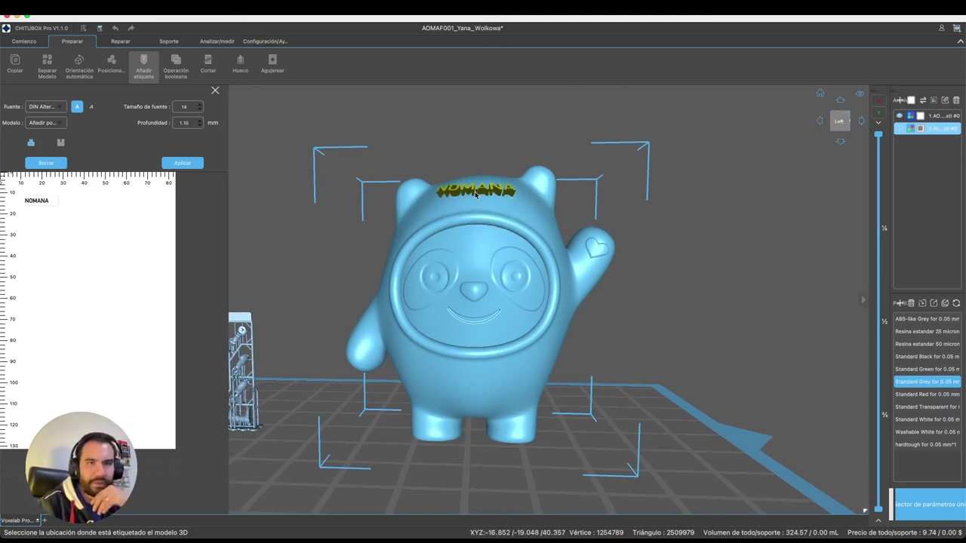
right_drag(480, 204, 452, 201)
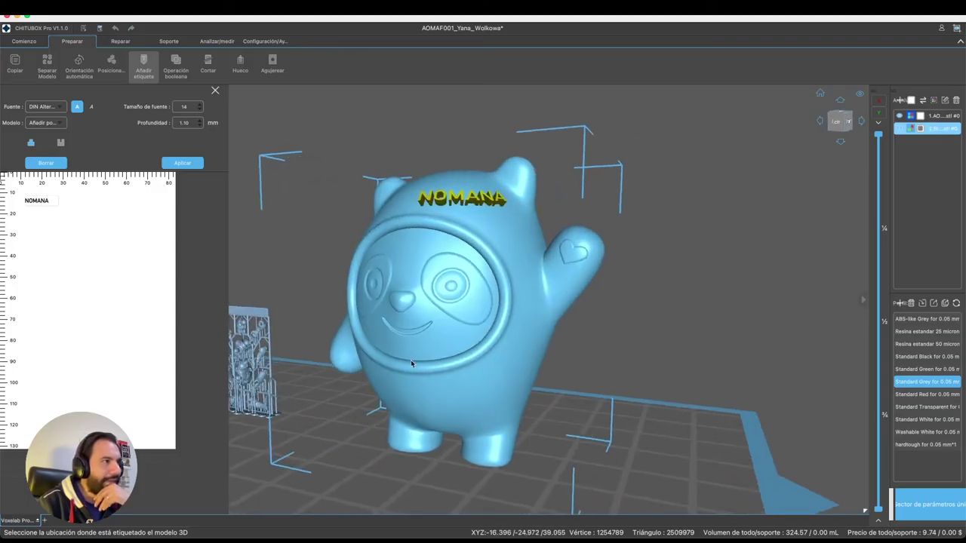
right_drag(473, 387, 554, 364)
right_drag(675, 328, 533, 312)
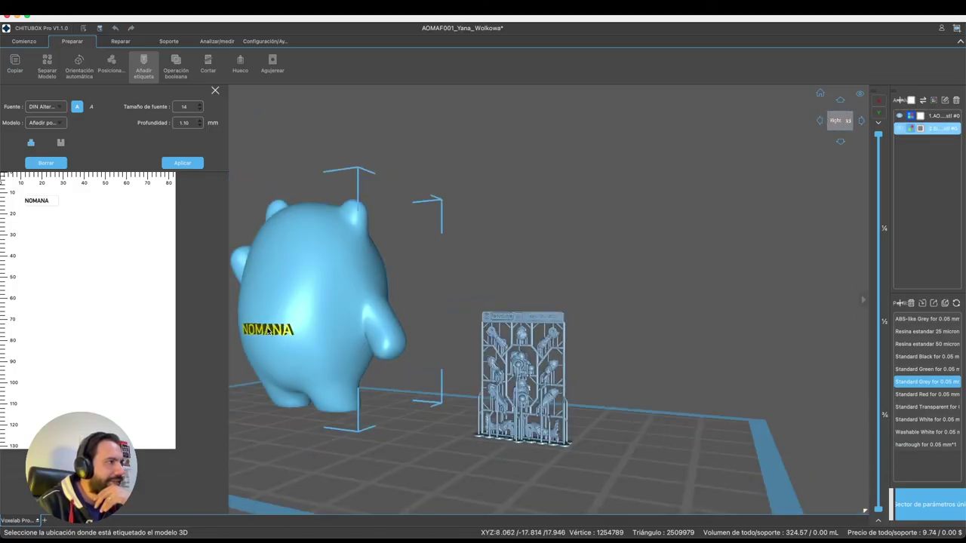
click(385, 302)
right_drag(425, 466, 548, 418)
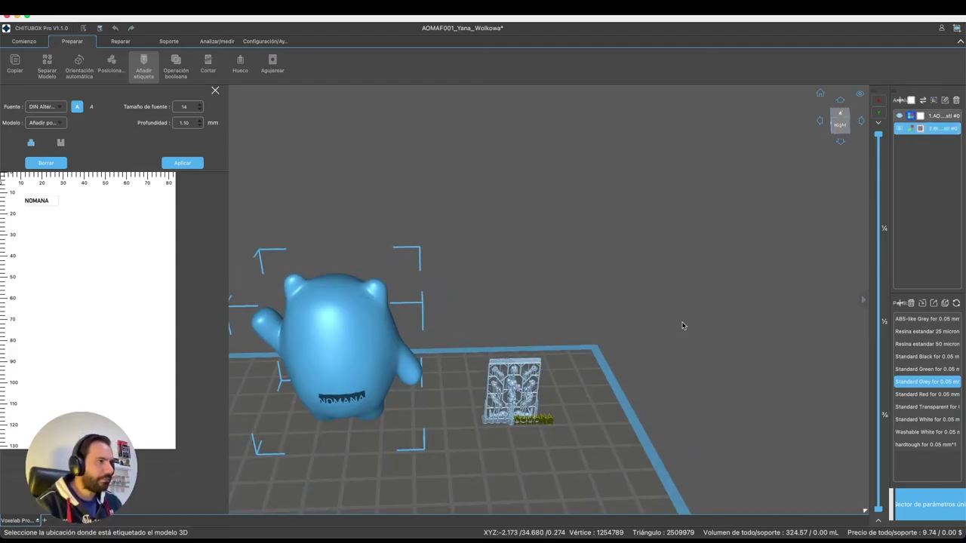
click(517, 389)
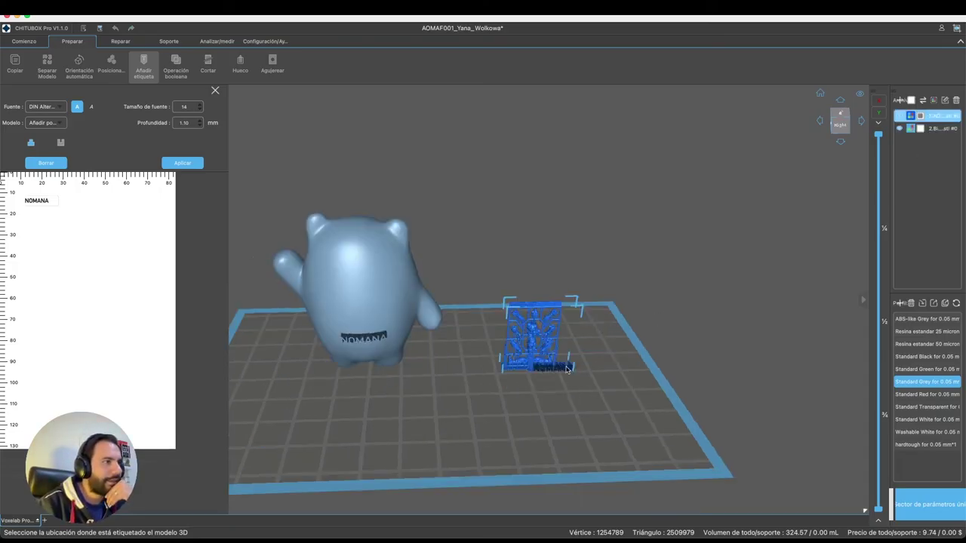
click(215, 90)
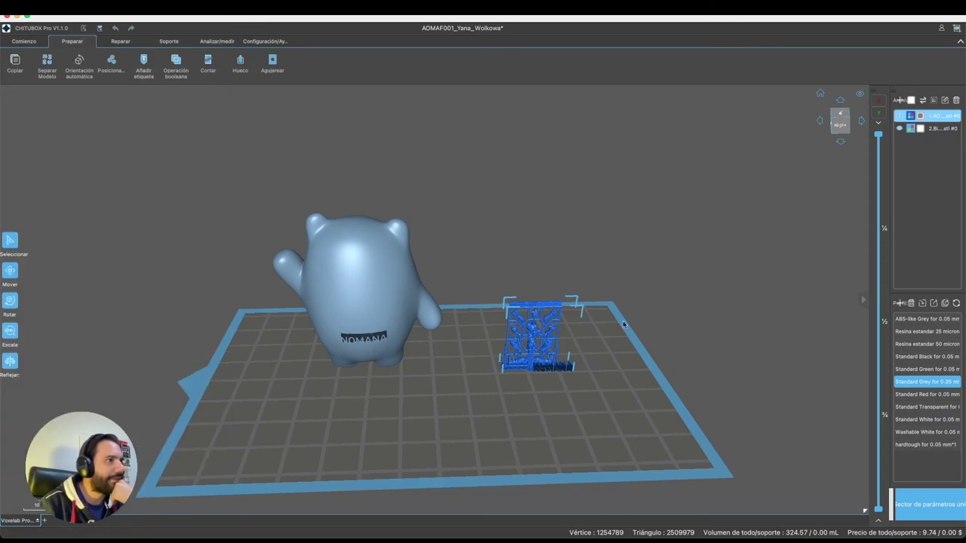
- Move the labelled frame closer to the bear figurine and undo the move
drag(577, 346, 507, 376)
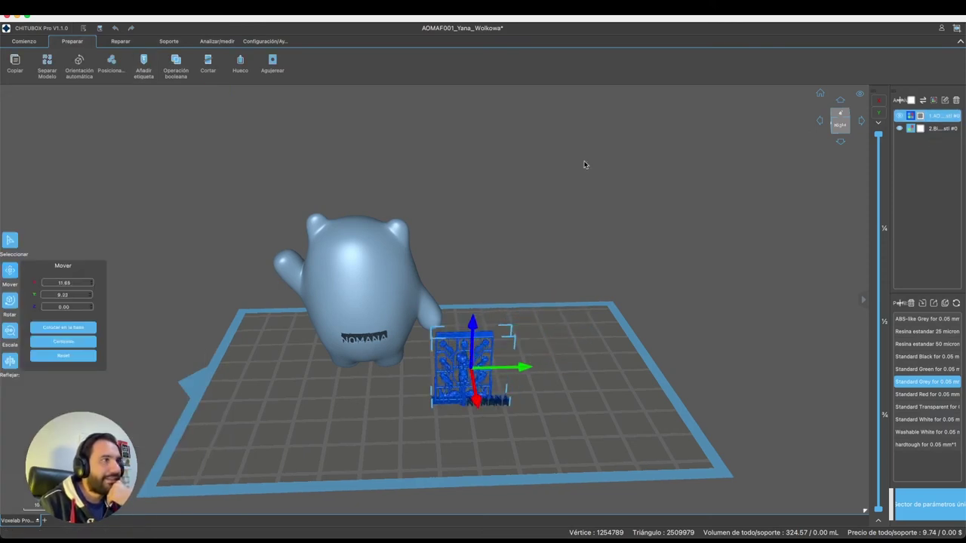
key(Escape)
key(ctrl+z)
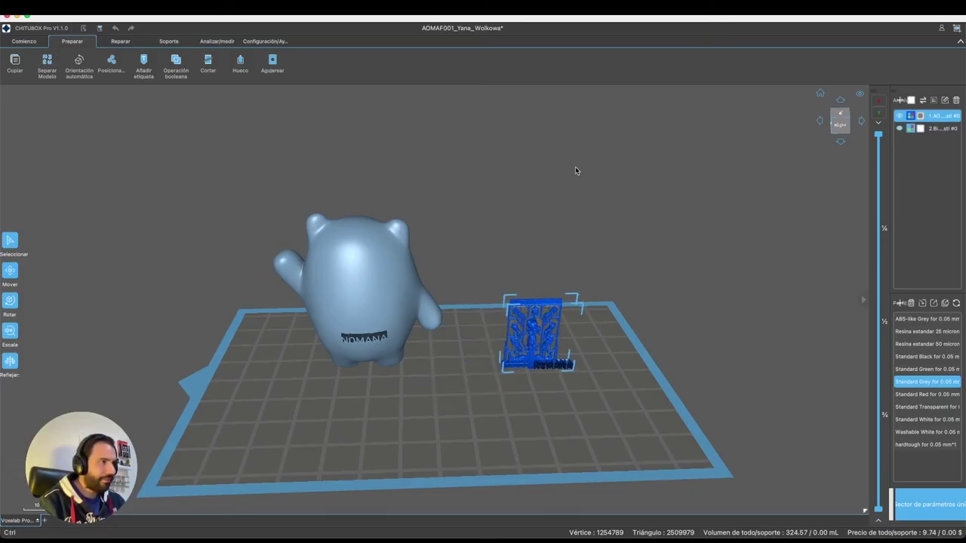
- Duplicate the waving bear figurine and pull the selected bear away from its copy
drag(660, 277, 397, 323)
scroll(396, 323, up, 6)
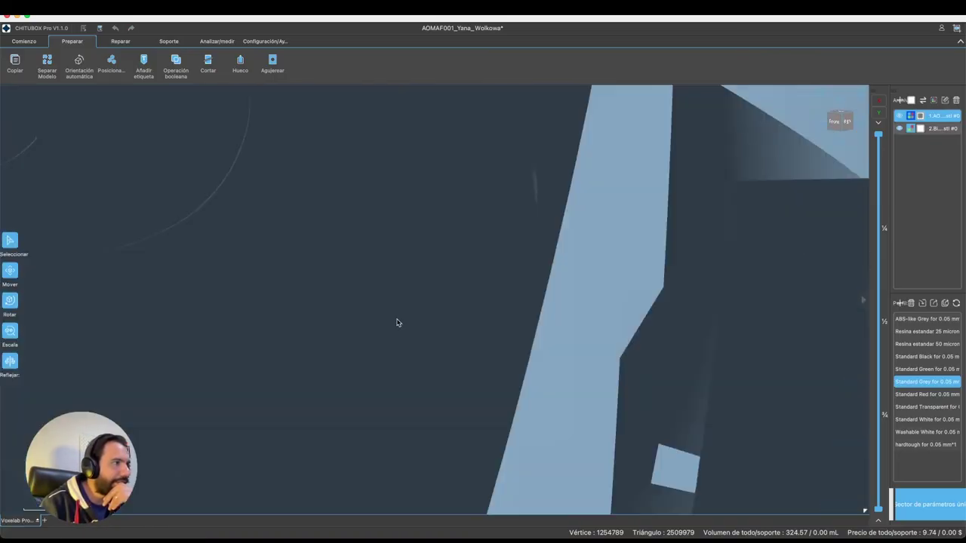
scroll(396, 320, down, 3)
drag(486, 314, 508, 383)
scroll(509, 382, down, 8)
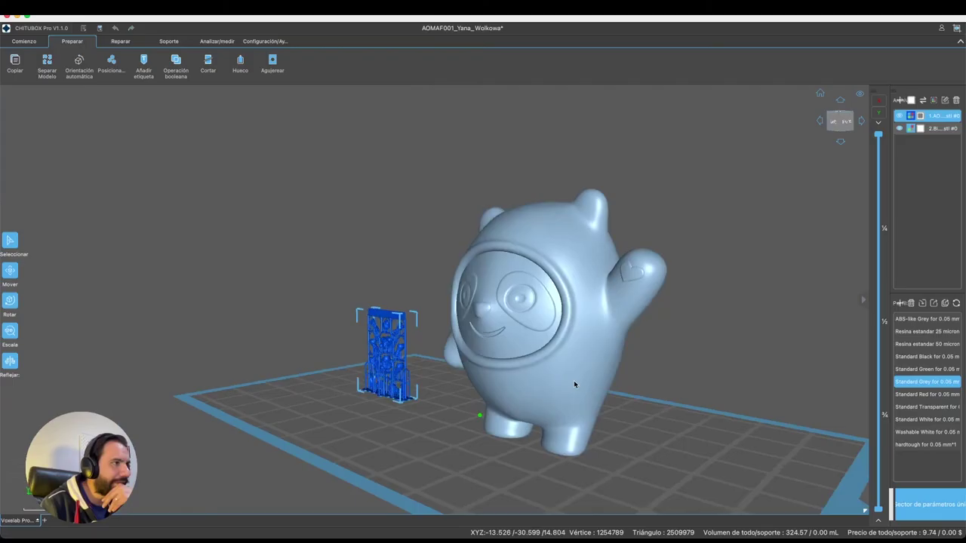
drag(573, 380, 603, 372)
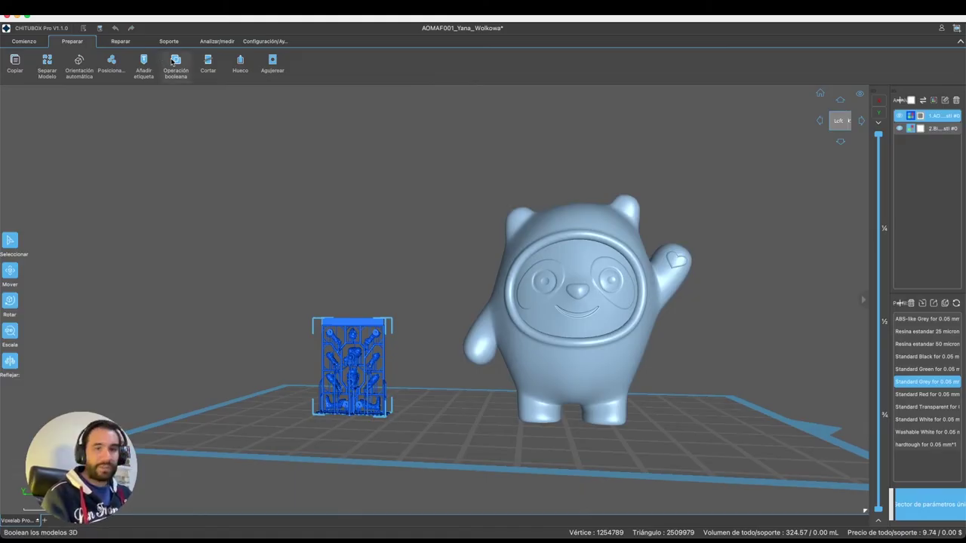
click(594, 306)
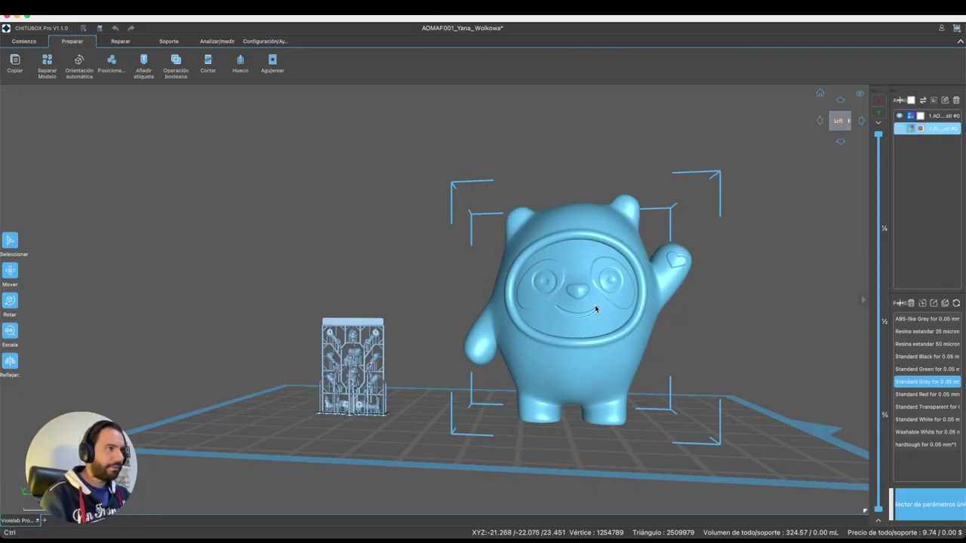
ctrl+drag(594, 304, 604, 310)
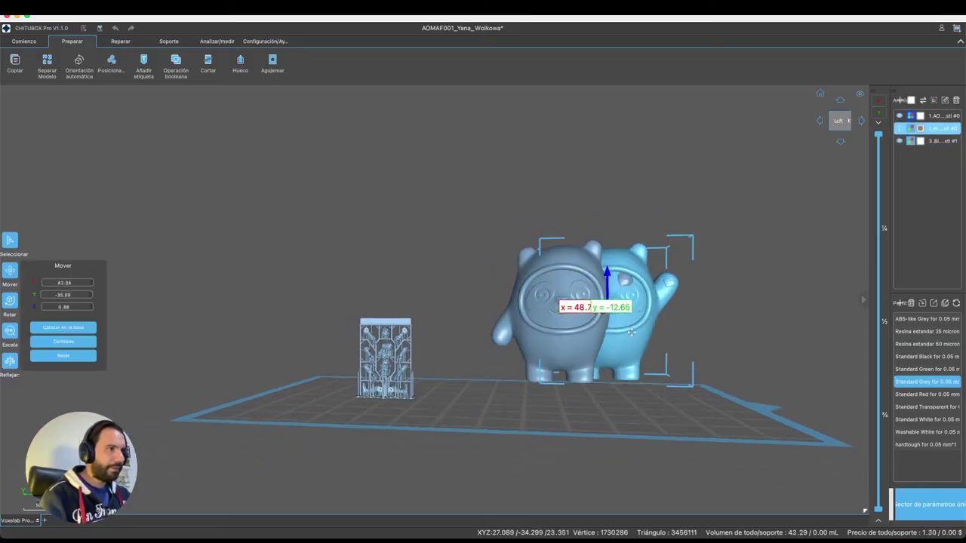
- Move the selected bear to about X -7.54, Y -31.16 so that it partly overlaps its copy
scroll(683, 365, up, 5)
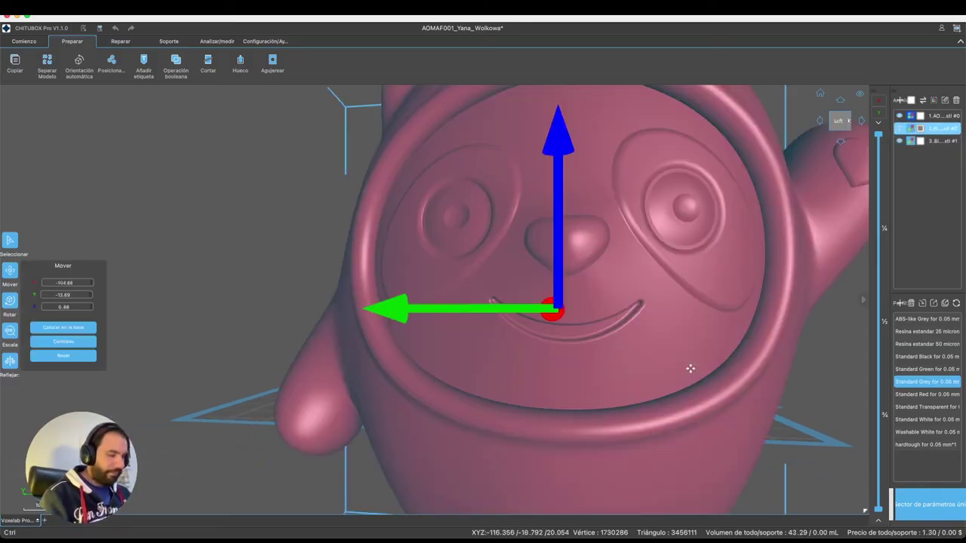
scroll(690, 367, down, 5)
key(Escape)
drag(727, 372, 724, 453)
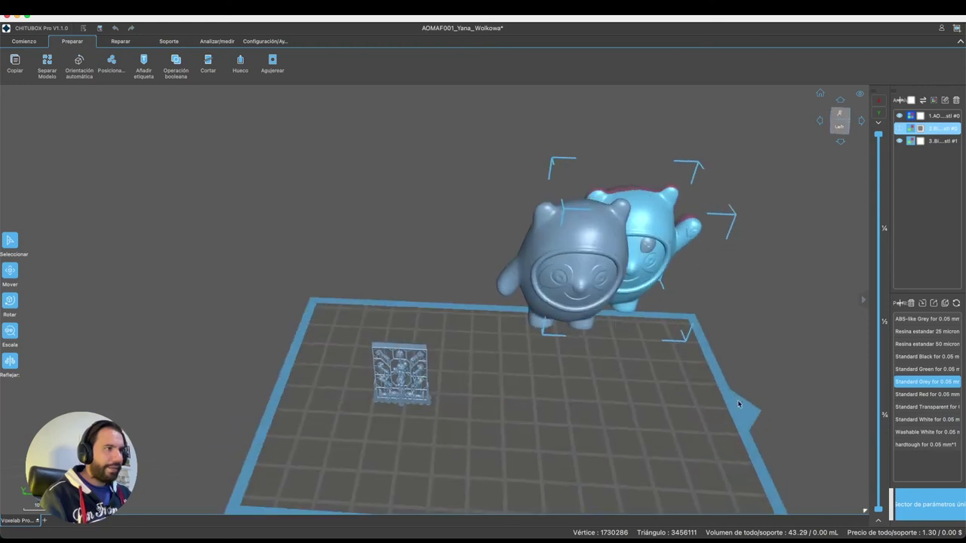
click(544, 316)
drag(649, 234, 679, 330)
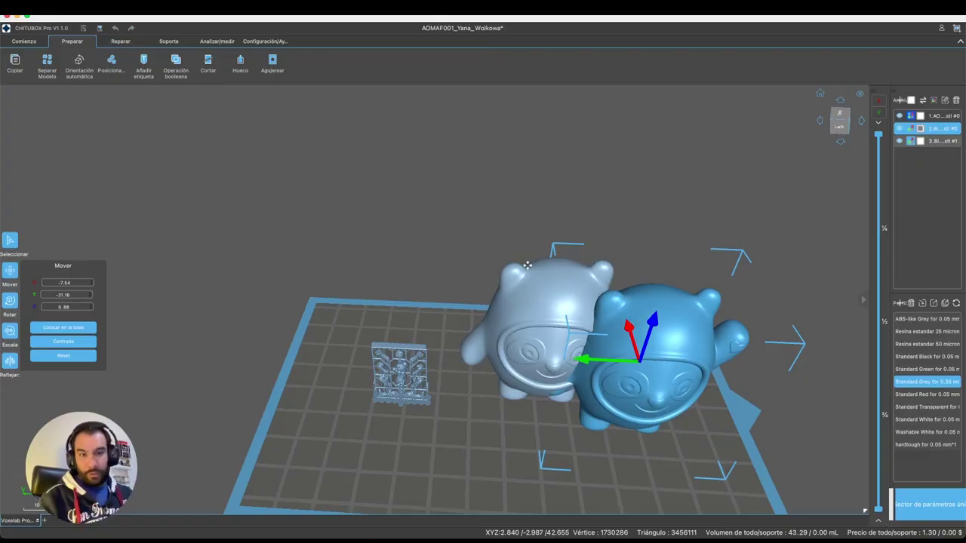
drag(526, 261, 539, 183)
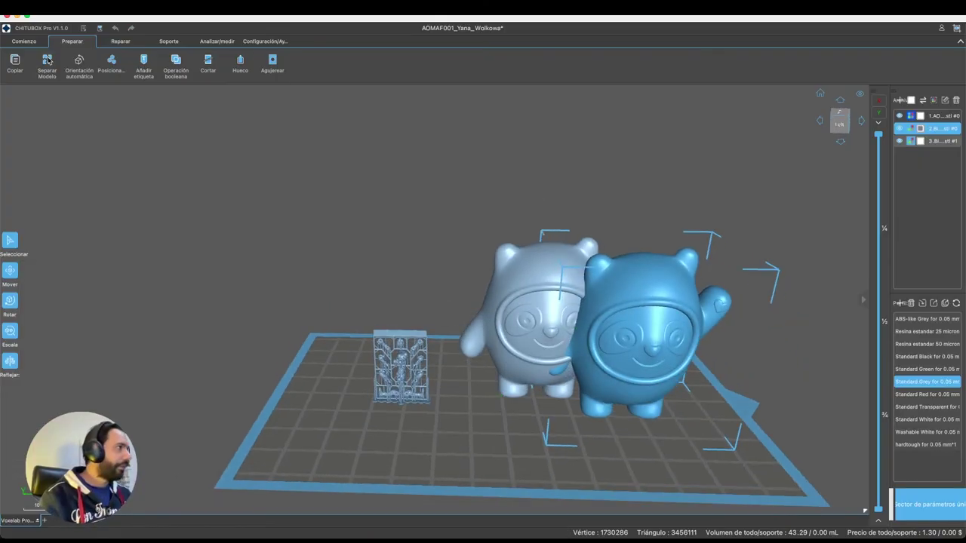
- Subtract bear #1 from bear #0 with the Boolean operation A - B, without keeping the original models
click(176, 62)
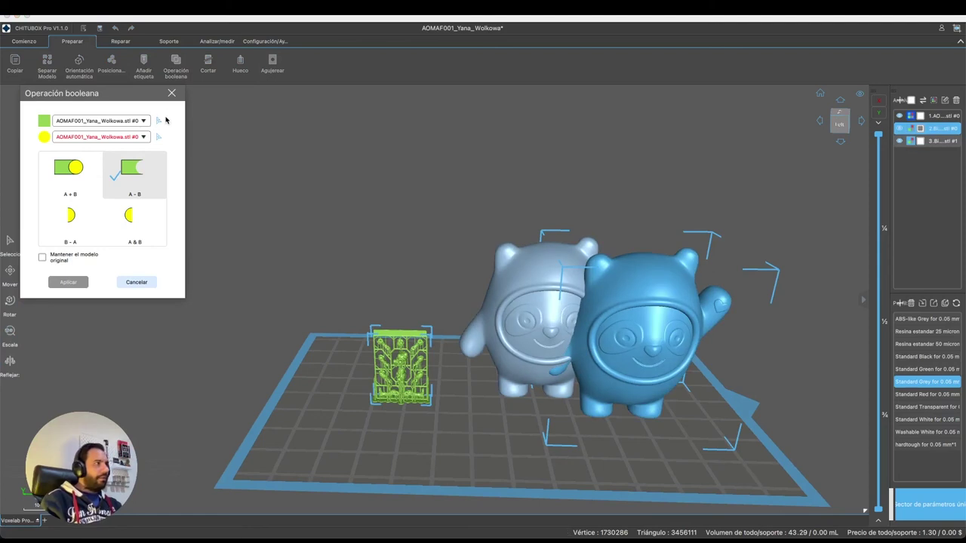
click(141, 121)
click(91, 145)
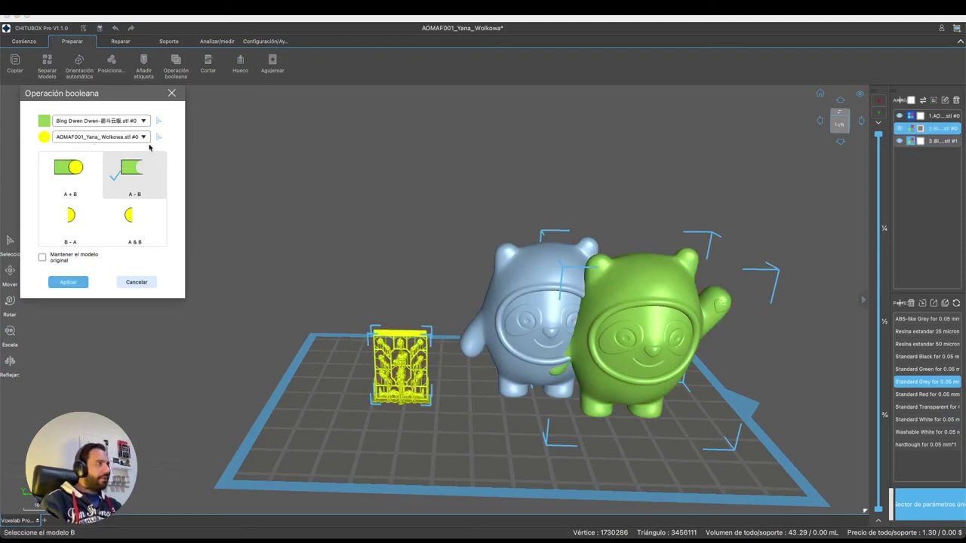
click(113, 137)
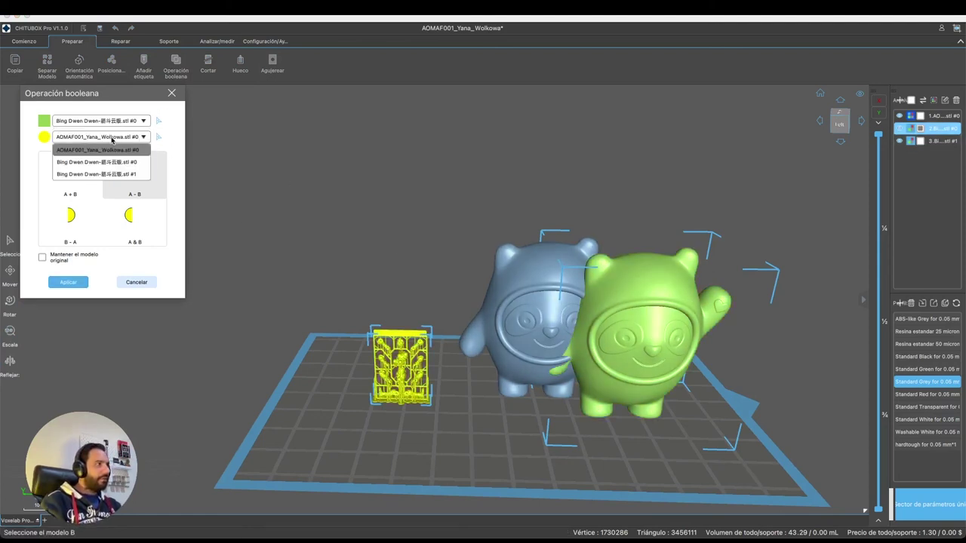
click(98, 173)
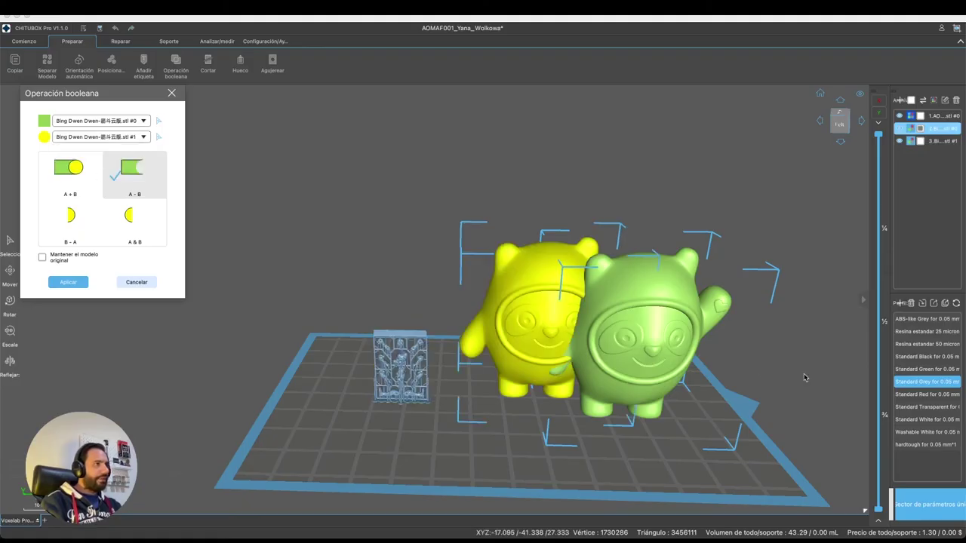
mouse_move(370, 272)
right_down()
mouse_move(390, 263)
mouse_move(375, 254)
mouse_move(389, 270)
right_up()
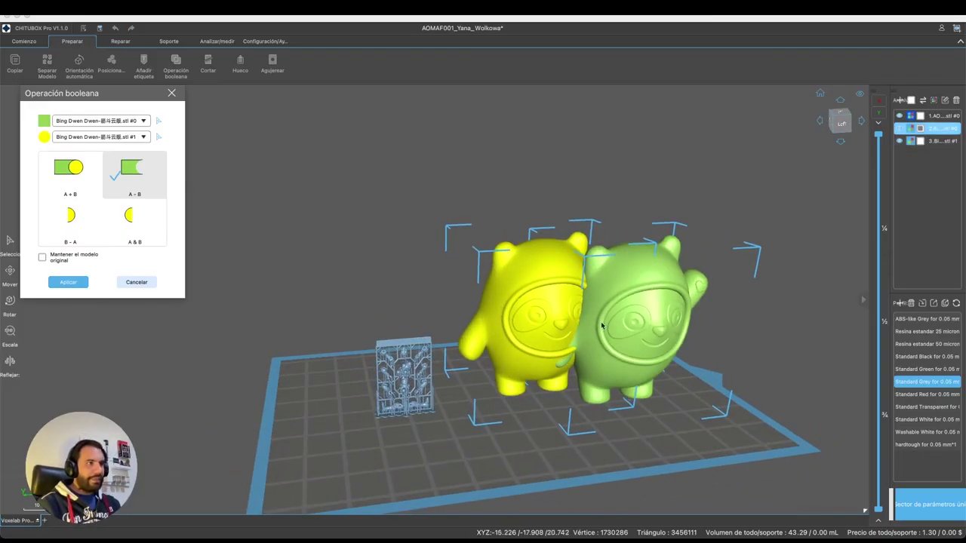
right_drag(746, 209, 716, 215)
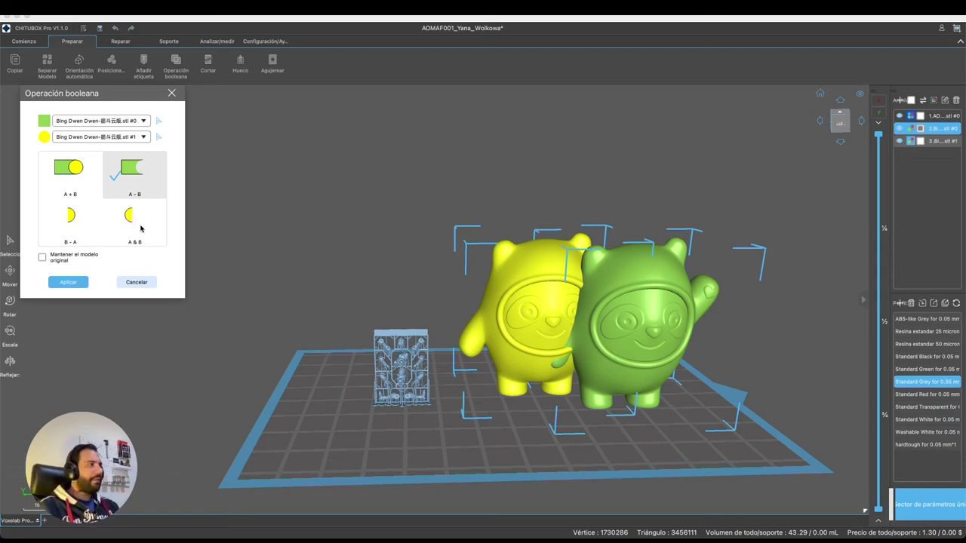
click(70, 283)
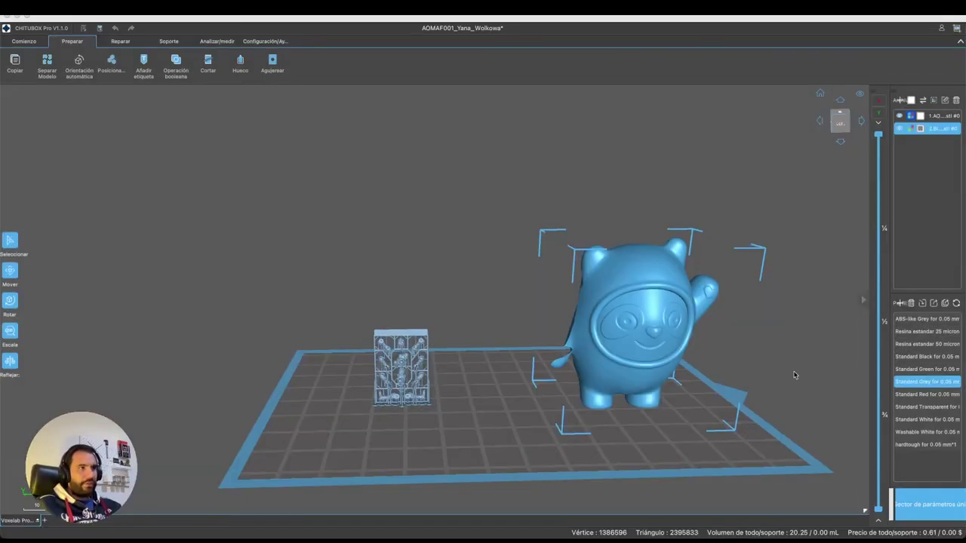
right_drag(793, 375, 605, 489)
right_drag(511, 300, 409, 297)
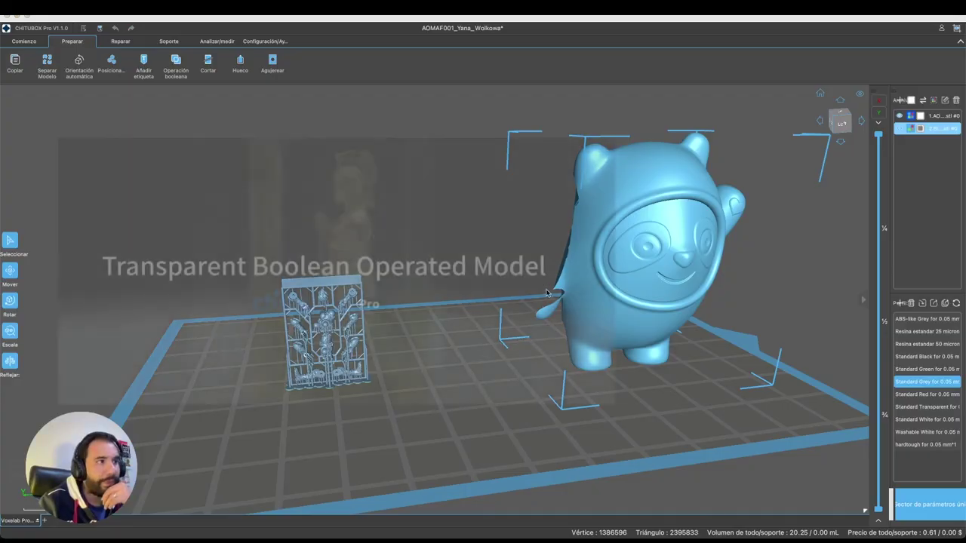
right_drag(546, 298, 852, 305)
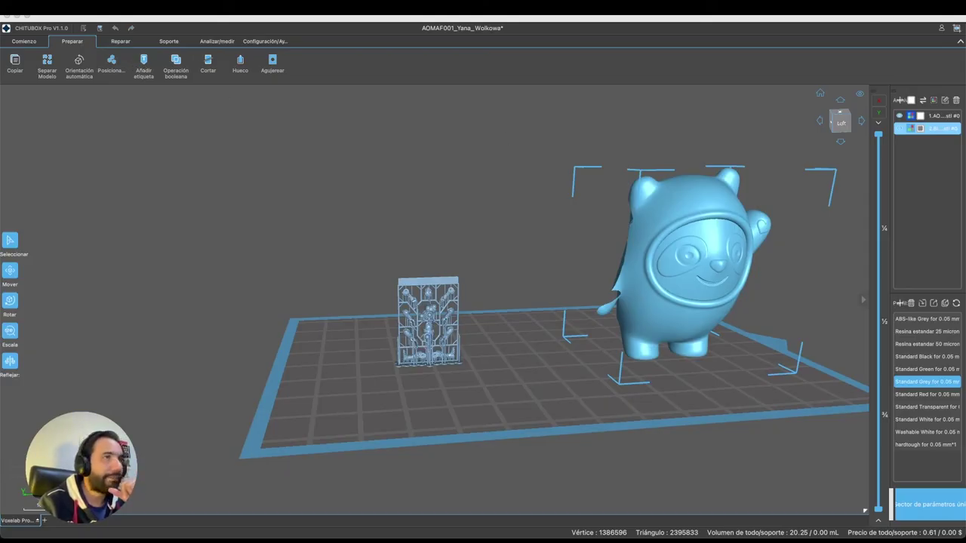
drag(531, 147, 520, 142)
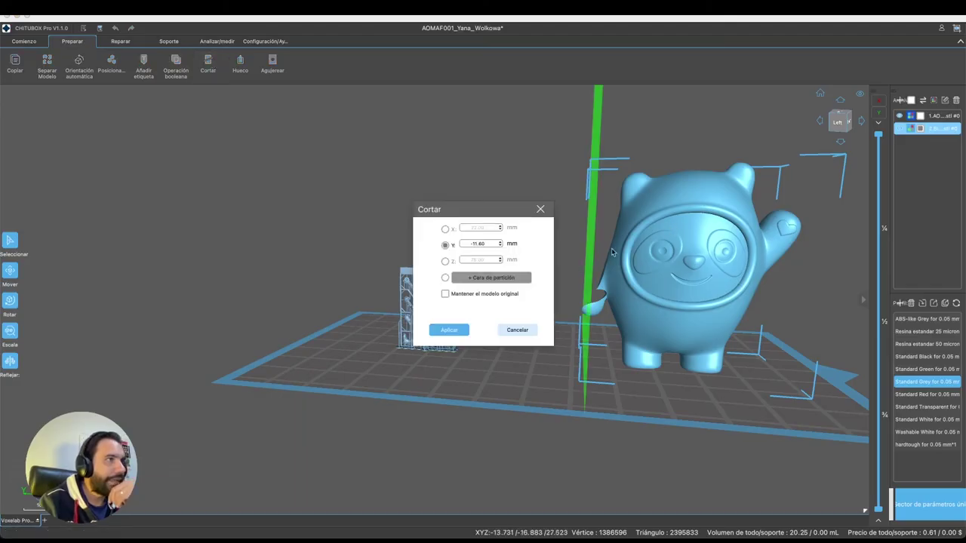
- Preview the cutting planes of the bear along the Y, X and Z axes without applying a cut
right_drag(504, 169, 555, 274)
click(445, 229)
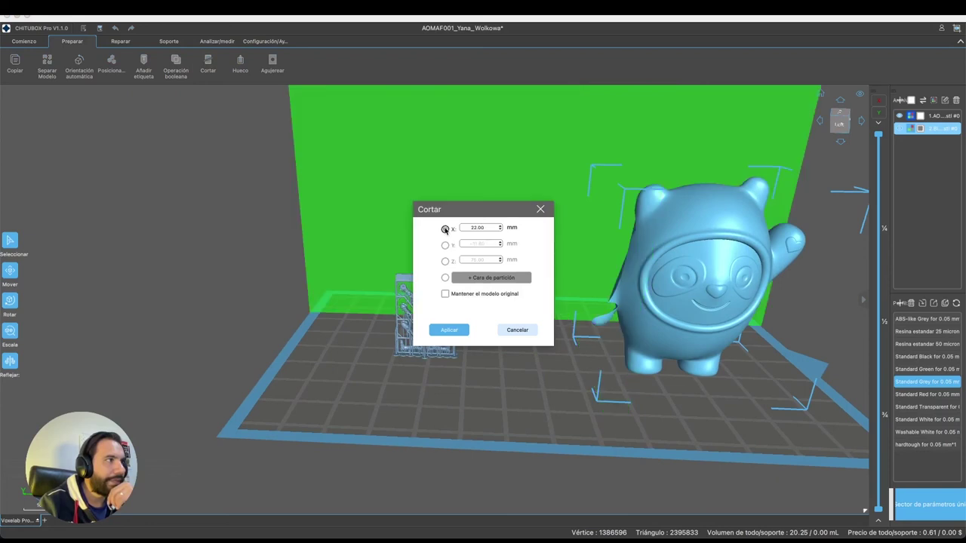
click(445, 261)
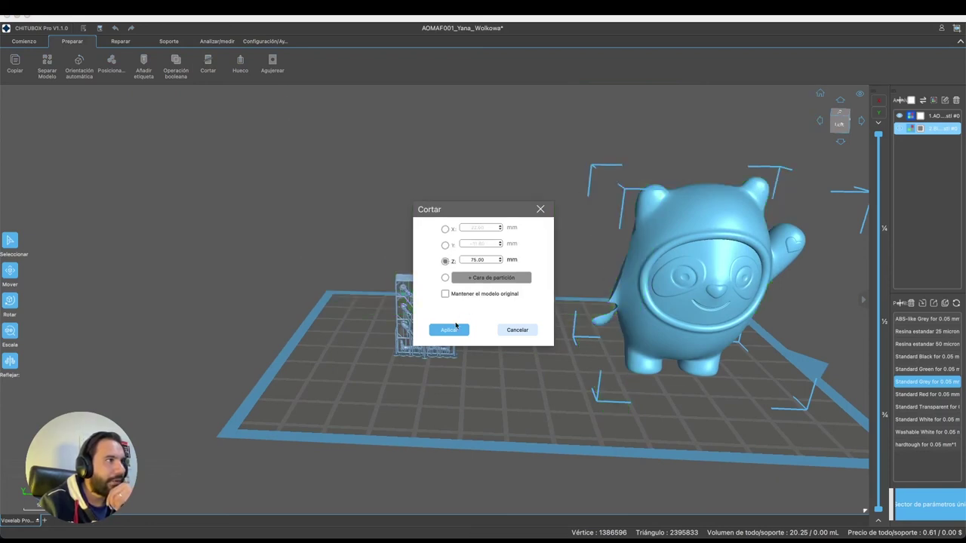
- Cut the bear's raised arm from its body along a freely drawn partition face, without keeping the original model
click(456, 278)
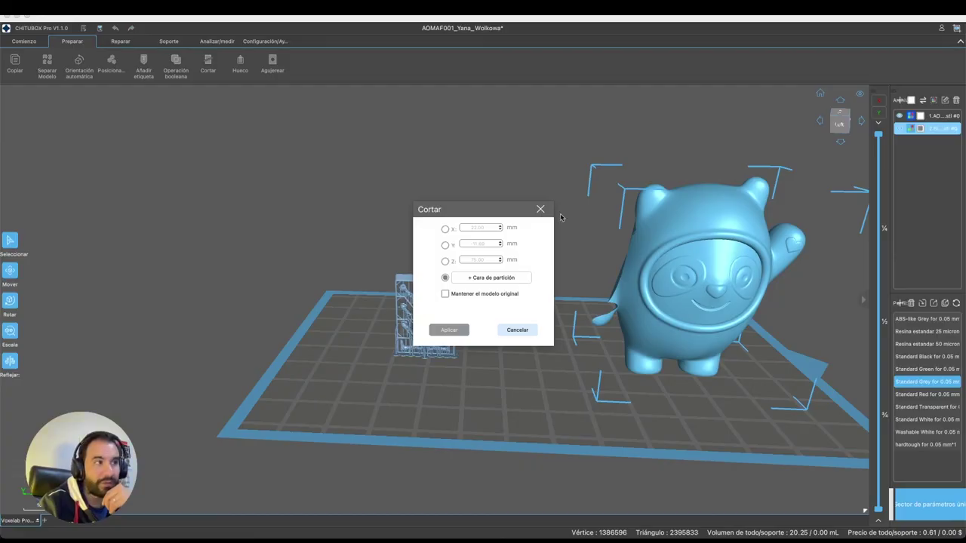
drag(593, 169, 583, 151)
click(493, 278)
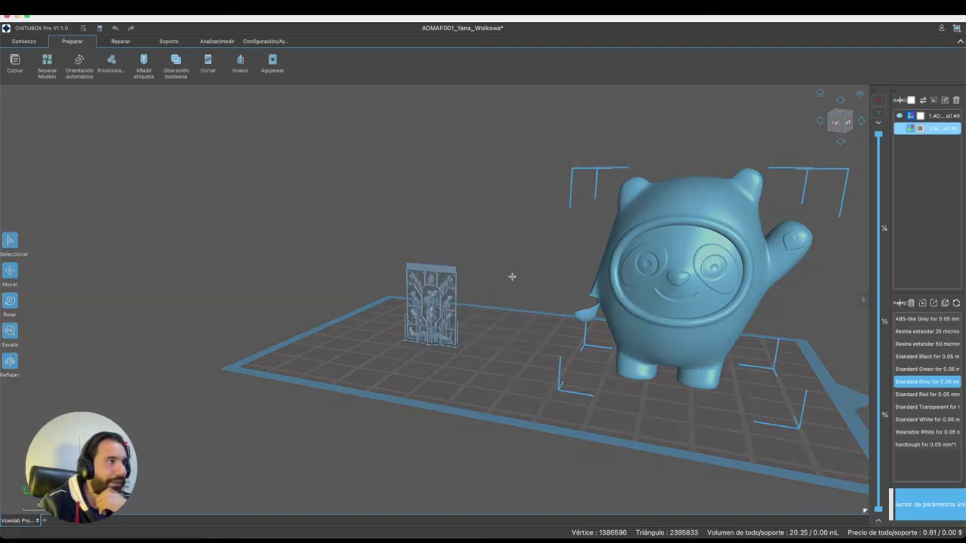
drag(776, 203, 768, 323)
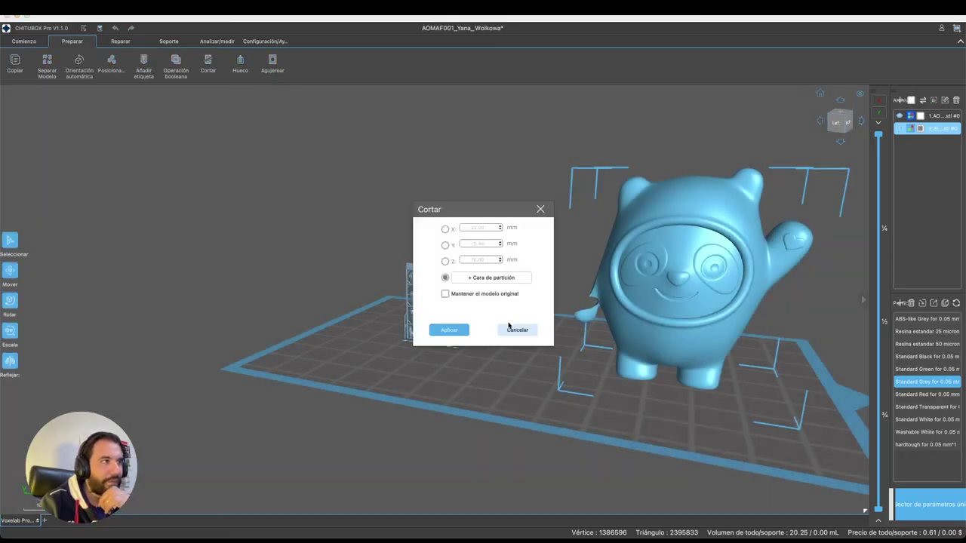
click(461, 329)
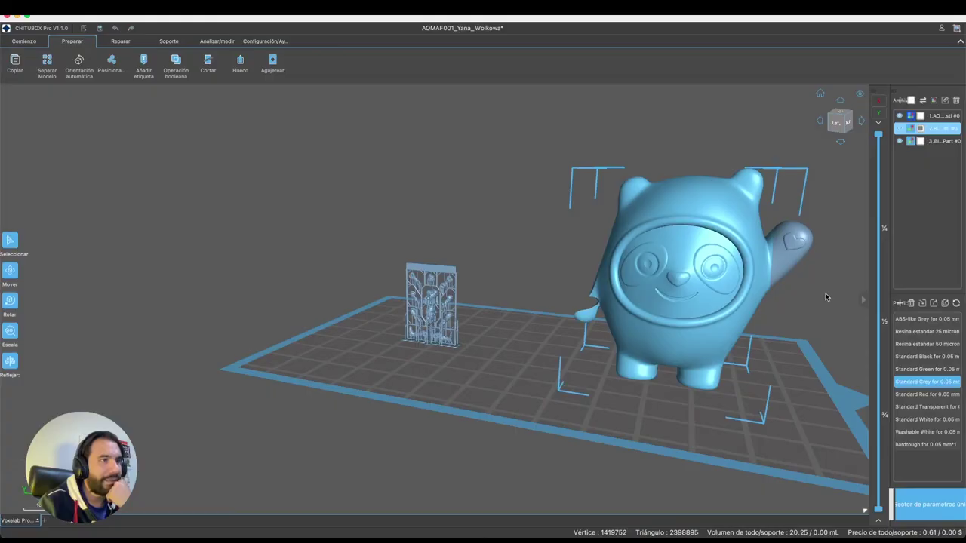
- Move the cut-off arm outwards from the bear's body to about Y -53
right_drag(827, 297, 823, 256)
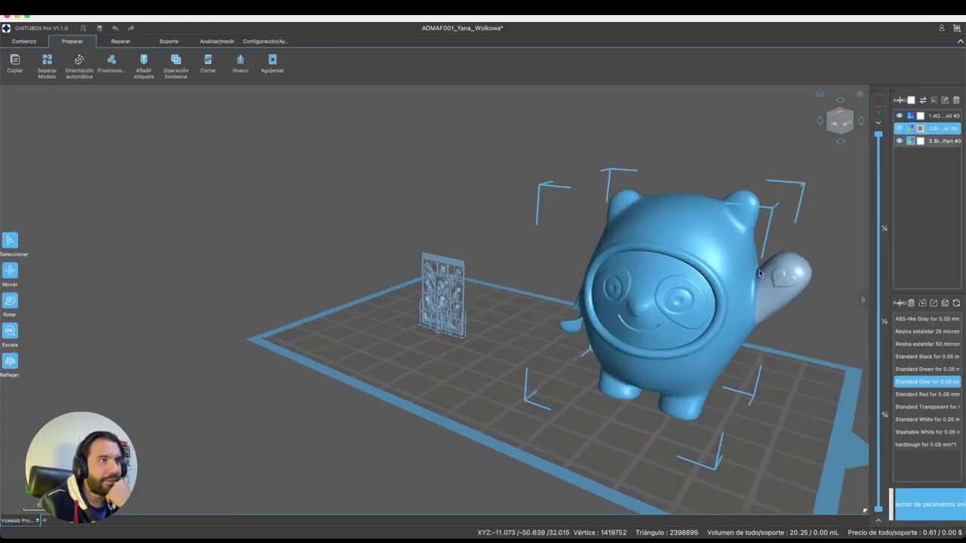
click(785, 273)
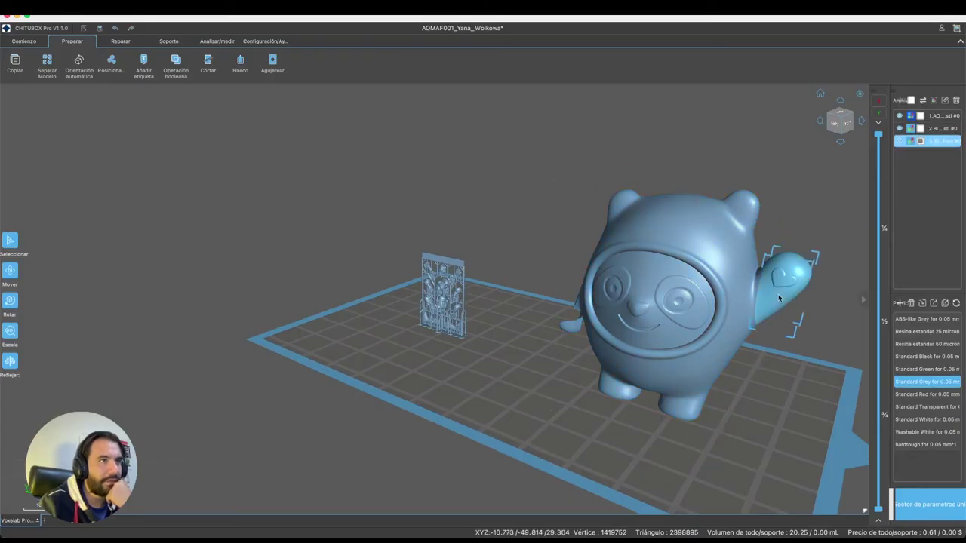
key(t)
drag(787, 291, 811, 290)
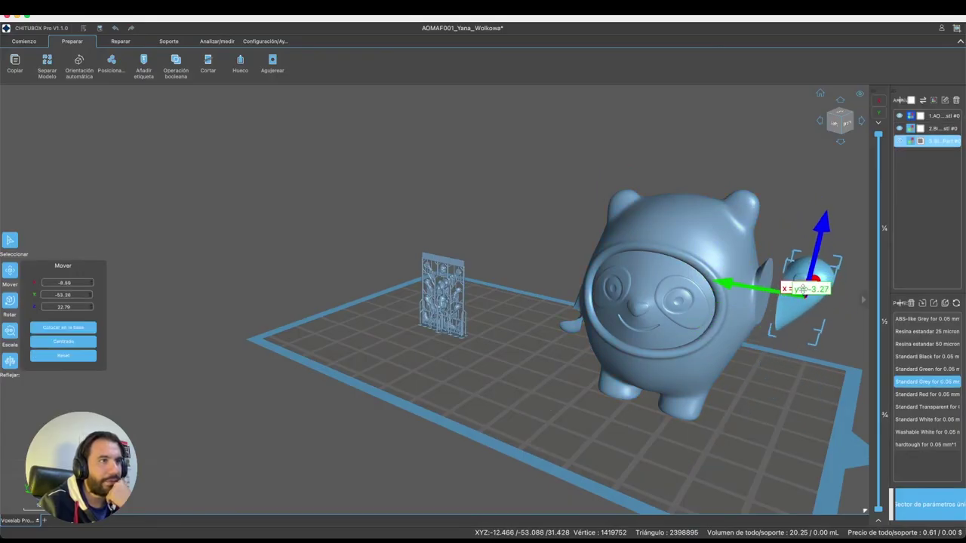
- Cut the bear's body horizontally at Z 20.60 mm without keeping the original, and move the upper part to about X -13.57, Y -17.31
click(664, 302)
right_drag(664, 302, 692, 259)
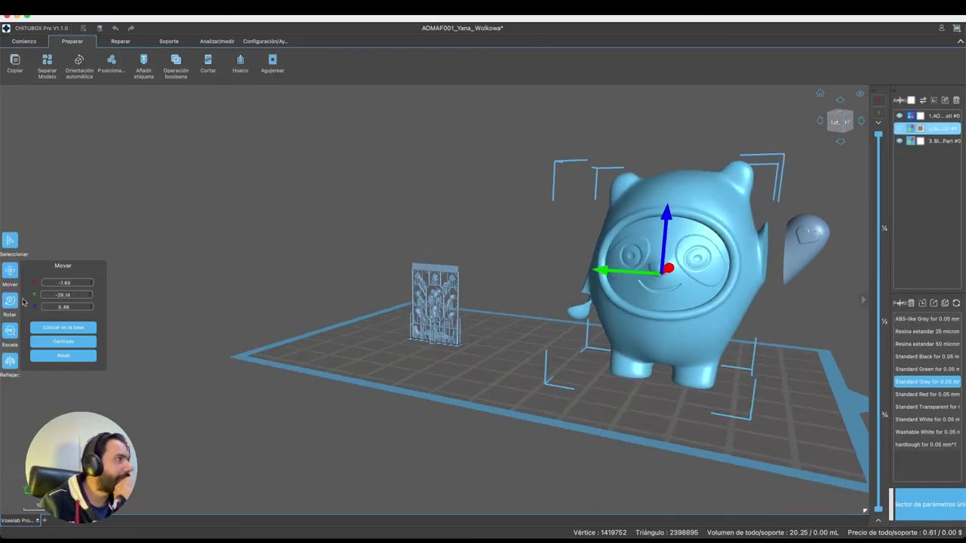
click(207, 65)
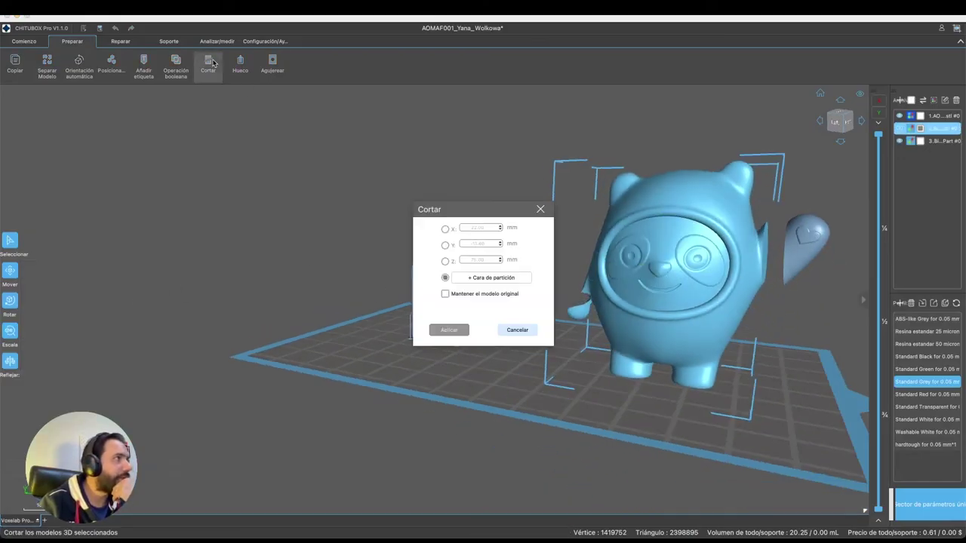
click(445, 245)
click(445, 229)
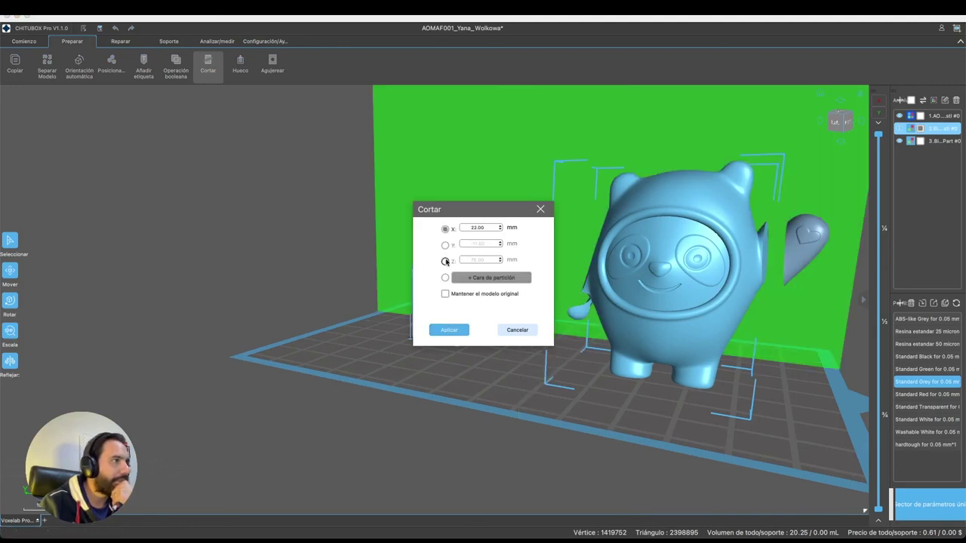
click(446, 260)
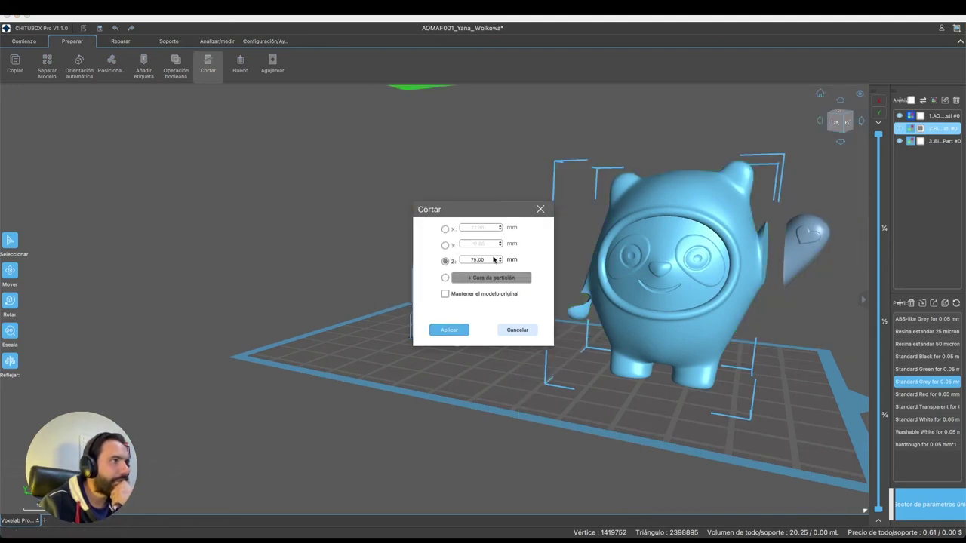
scroll(494, 259, down, 10)
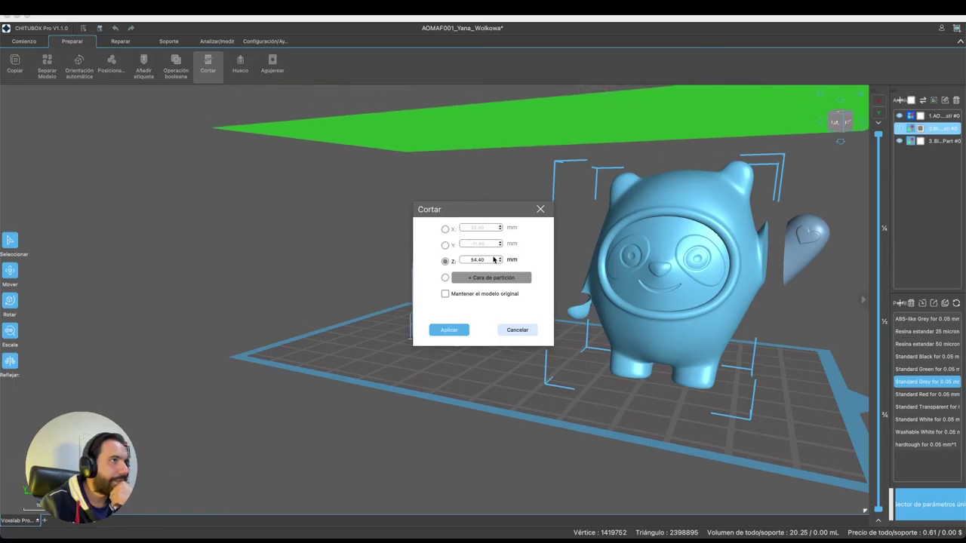
scroll(493, 259, down, 7)
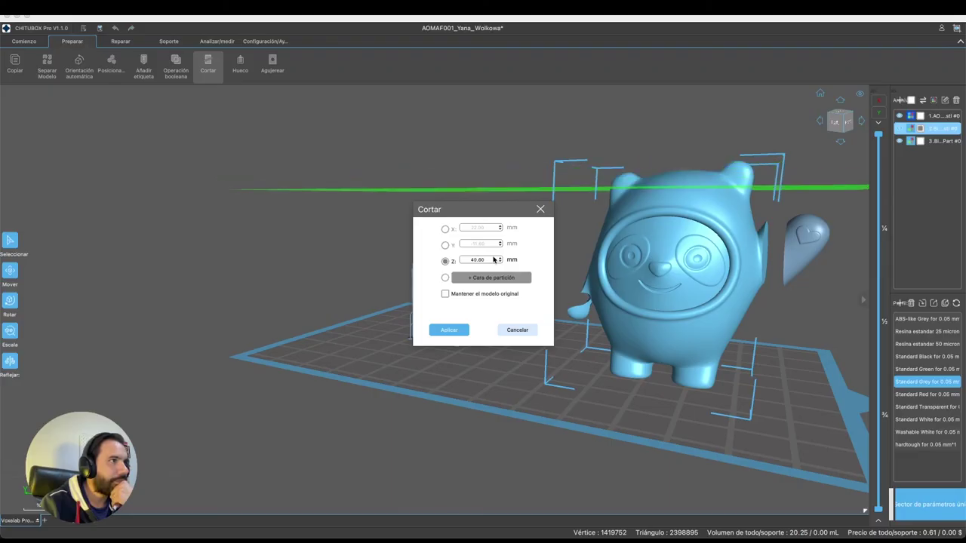
scroll(493, 259, down, 8)
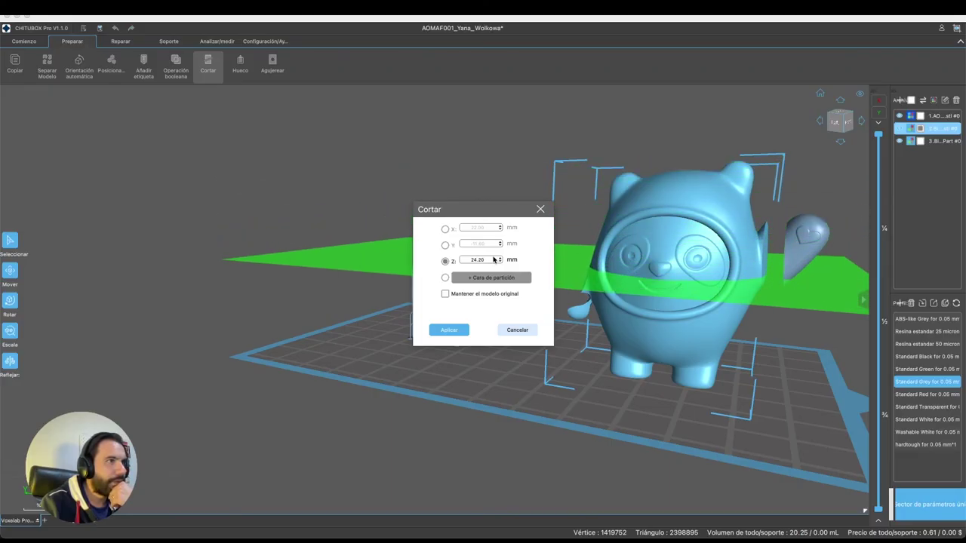
scroll(494, 260, down, 2)
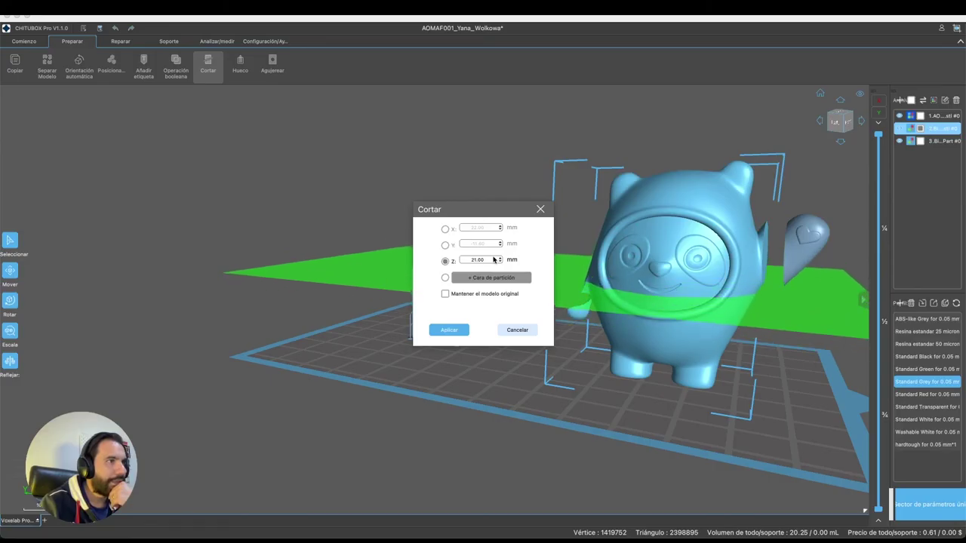
scroll(493, 260, down, 2)
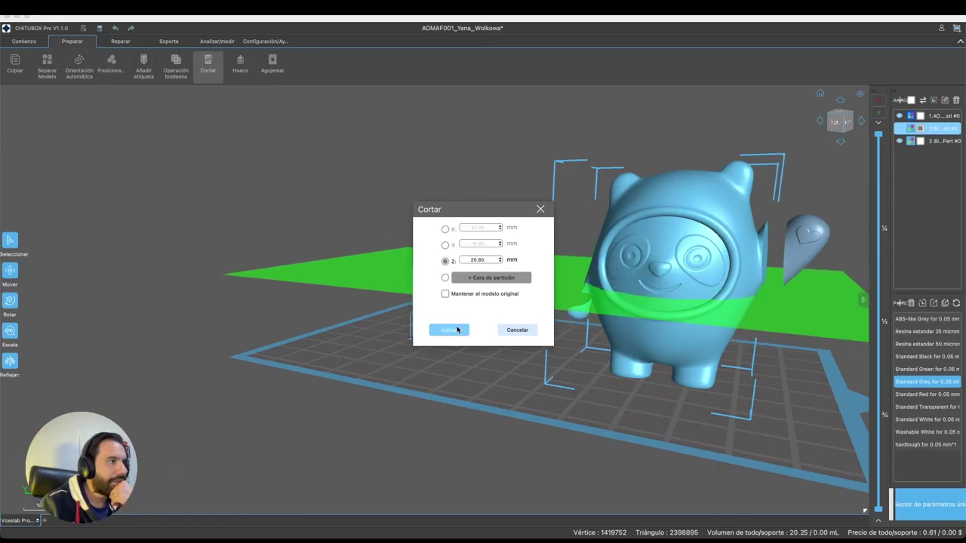
click(457, 330)
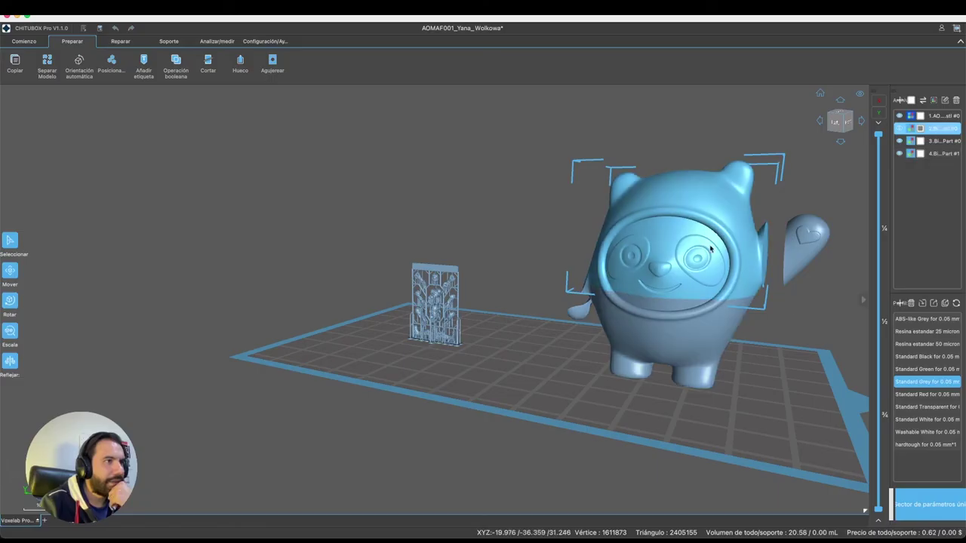
drag(711, 239, 523, 260)
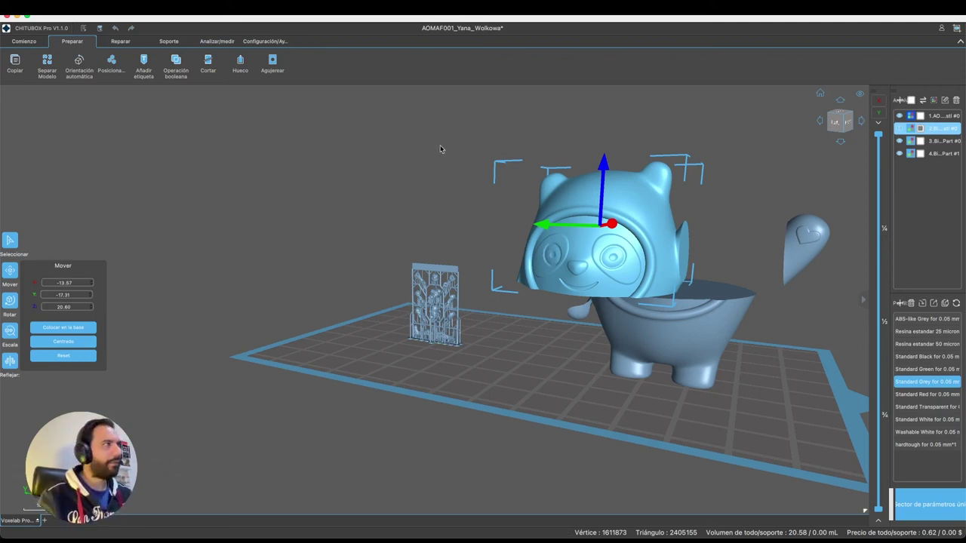
- Open the repair tools for the bear's upper part and examine its mesh
click(120, 41)
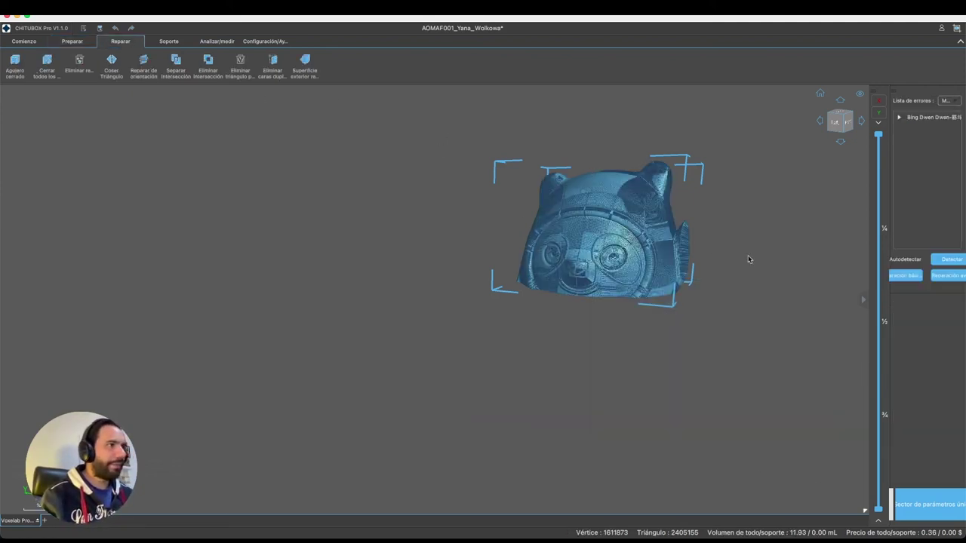
drag(749, 240, 745, 263)
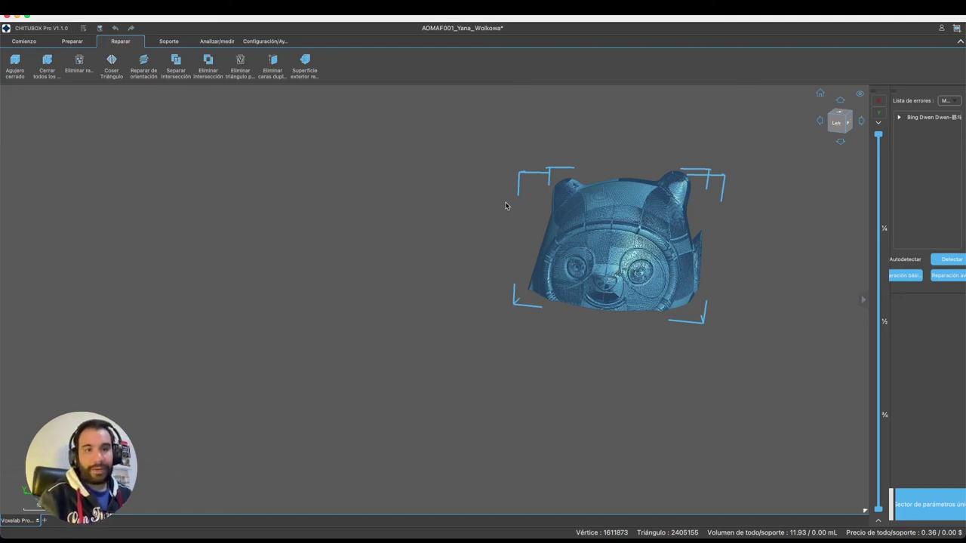
- Build a manual tree support with the Middle preset under the bear head's flat cut face, adding several branches around one trunk
click(164, 44)
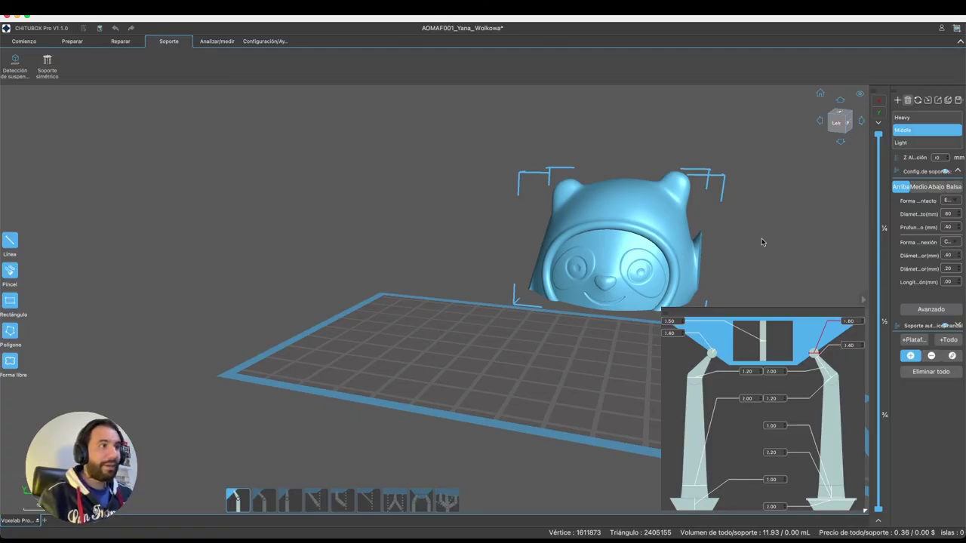
mouse_move(761, 236)
right_down()
mouse_move(758, 204)
mouse_move(761, 227)
right_up()
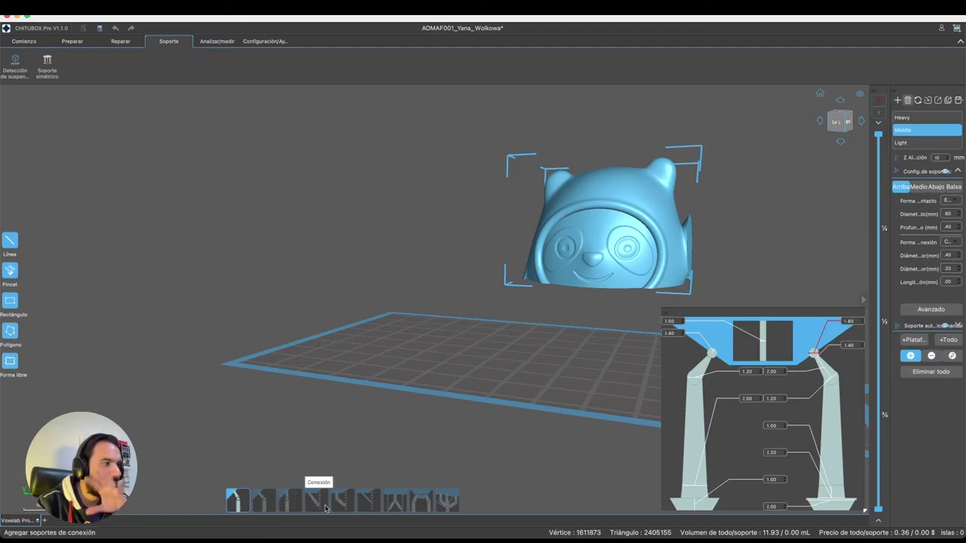
click(443, 501)
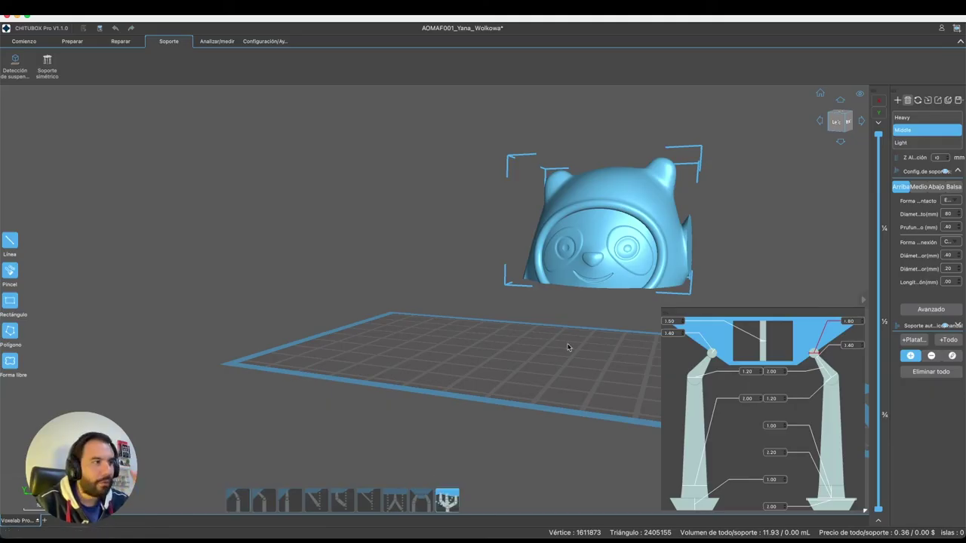
right_drag(611, 289, 596, 275)
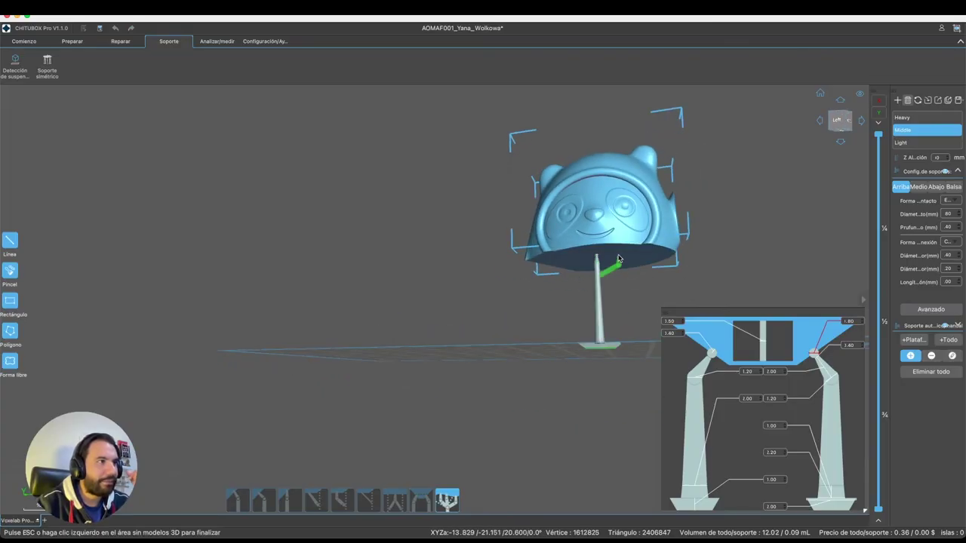
click(619, 260)
click(587, 261)
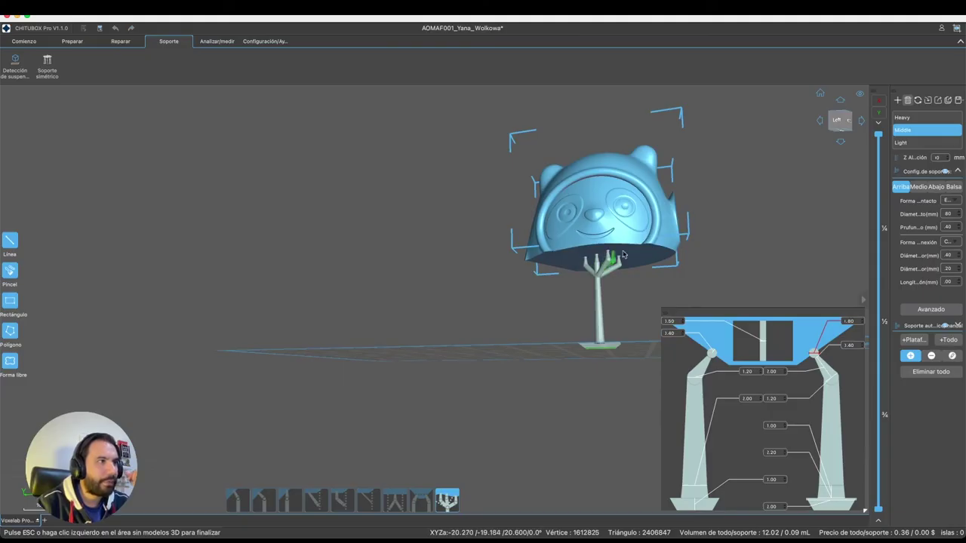
right_drag(603, 258, 581, 281)
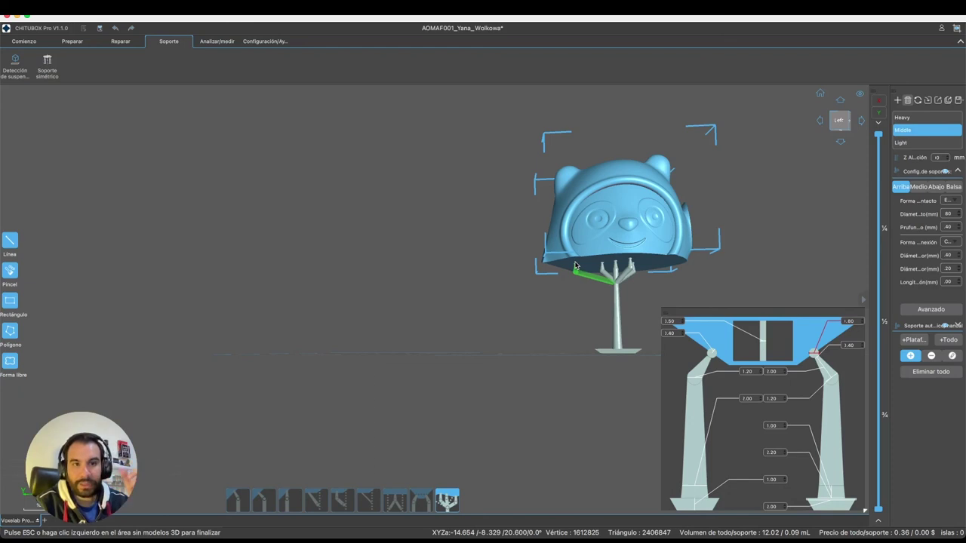
click(575, 265)
right_drag(634, 268, 574, 260)
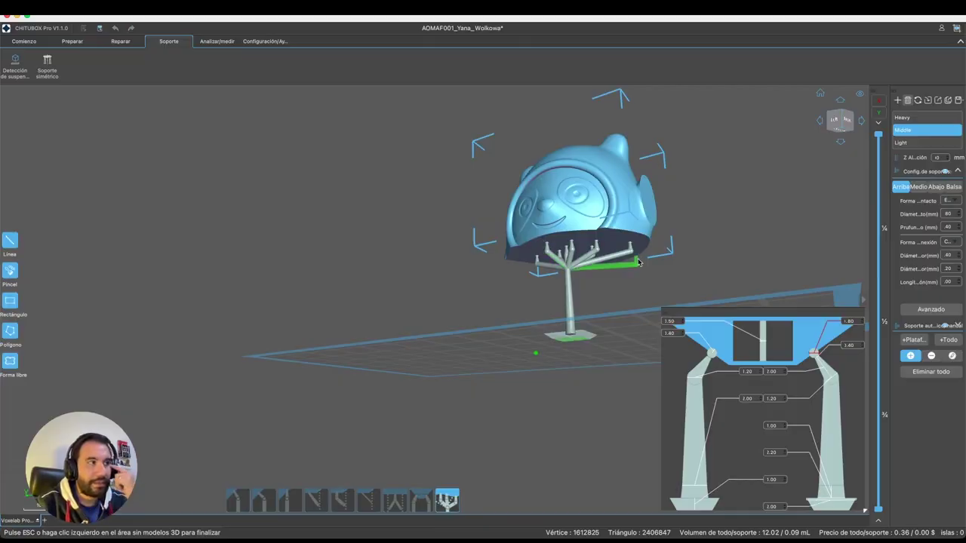
right_drag(638, 262, 648, 269)
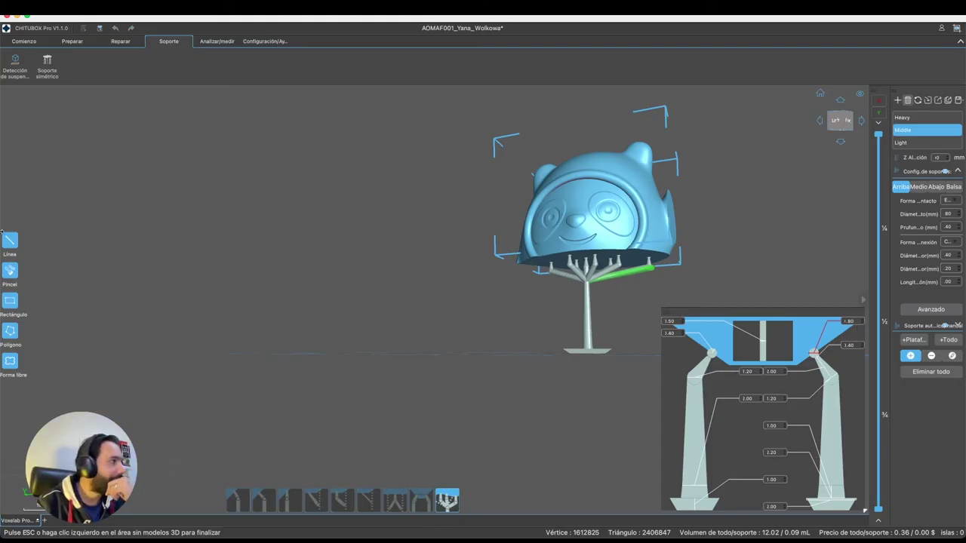
- Paint a ring-shaped area on the head's flat underside with the brush and generate platform supports for it
click(9, 272)
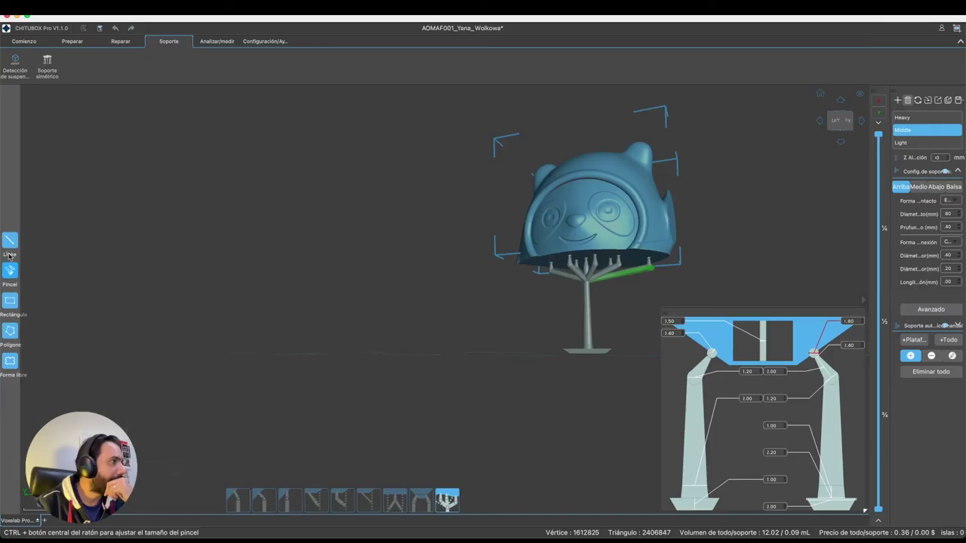
mouse_move(557, 261)
mouse_down()
mouse_move(637, 261)
mouse_move(603, 275)
mouse_move(534, 262)
mouse_move(570, 256)
mouse_move(532, 236)
mouse_move(588, 243)
mouse_up()
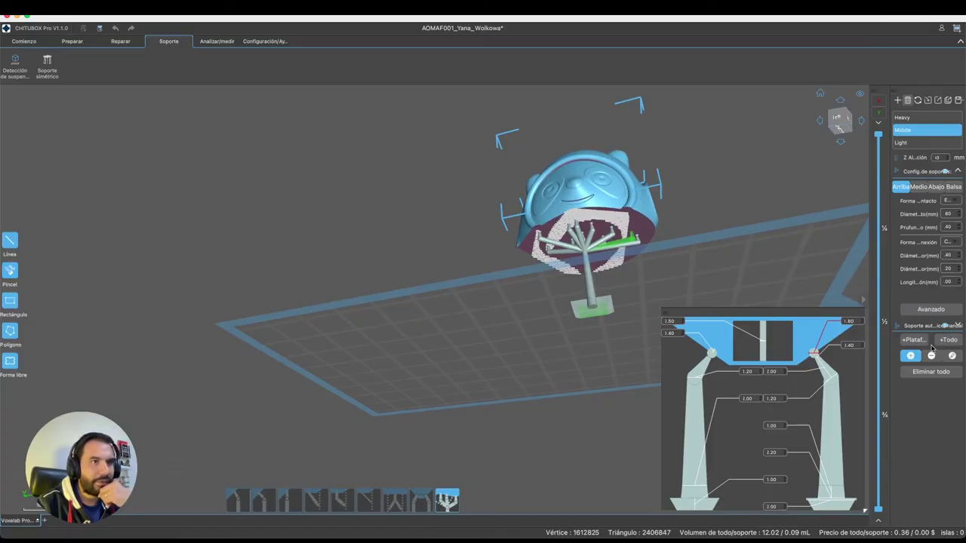
click(913, 339)
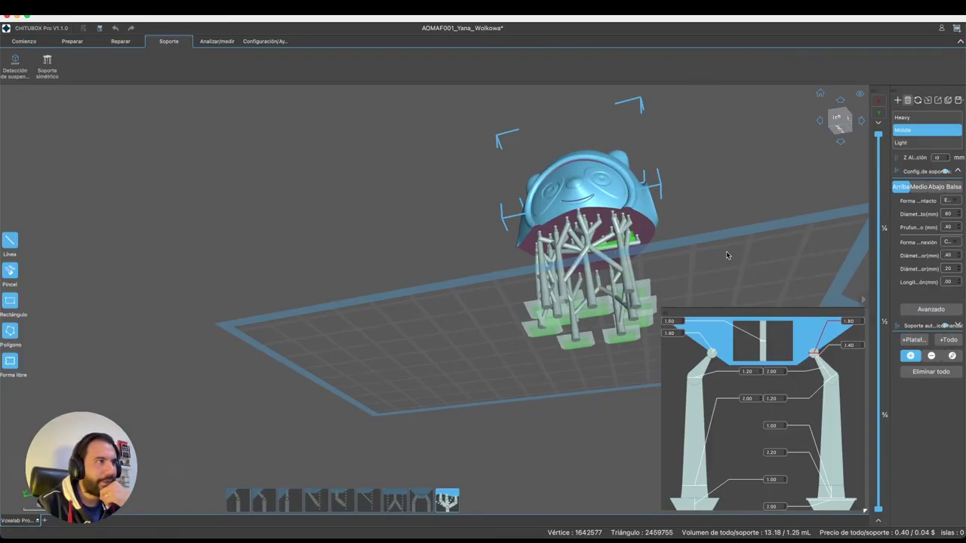
drag(726, 255, 679, 270)
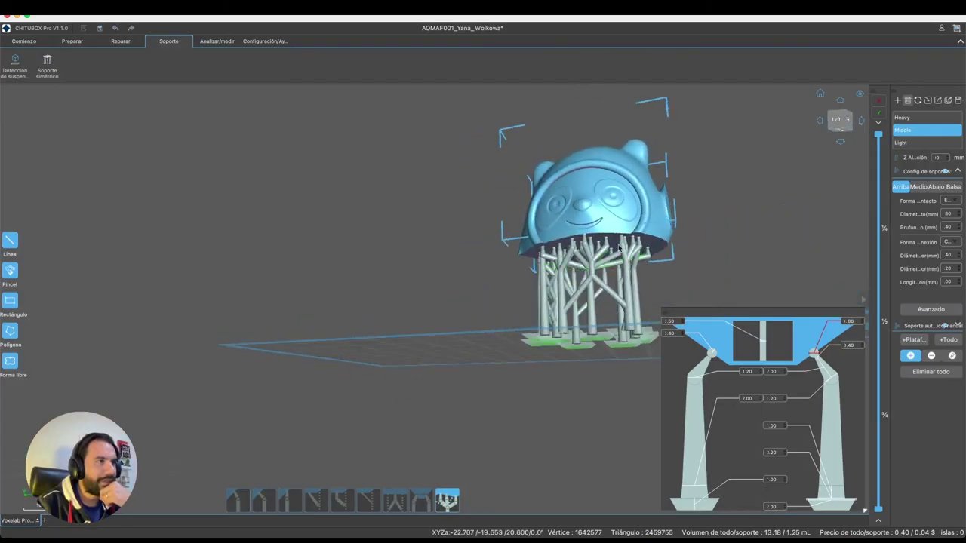